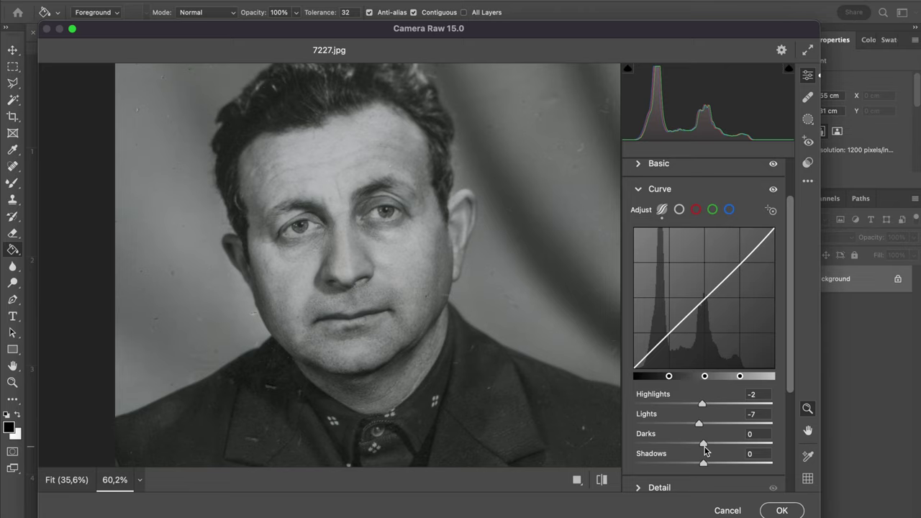
Set the tone curve's Darks to -4 and Shadows to -4, and apply the Camera Raw adjustments
mouse_move(705, 444)
mouse_down()
mouse_move(651, 441)
mouse_move(701, 444)
mouse_move(684, 458)
mouse_move(701, 458)
mouse_up()
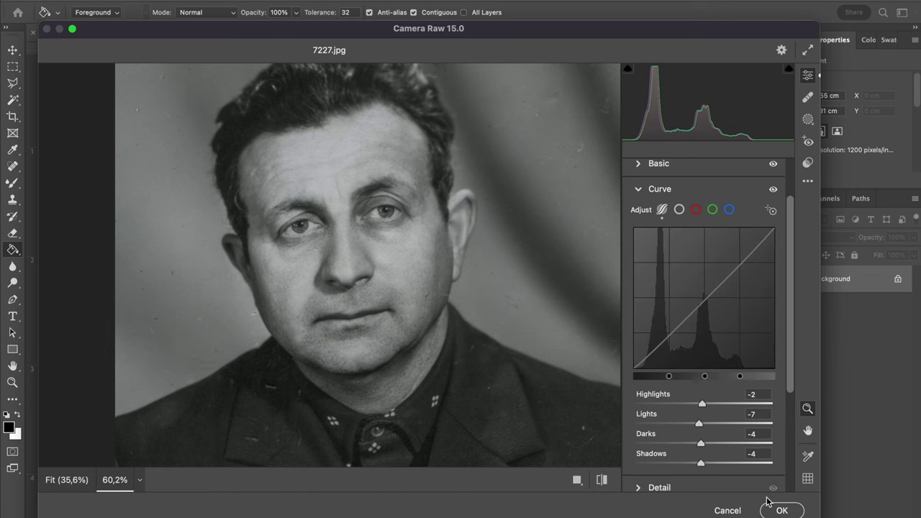
click(781, 510)
Remove the blemishes on the chin and lower cheek with the Spot Healing Brush
key(j)
key(super+plus)
key(super+plus)
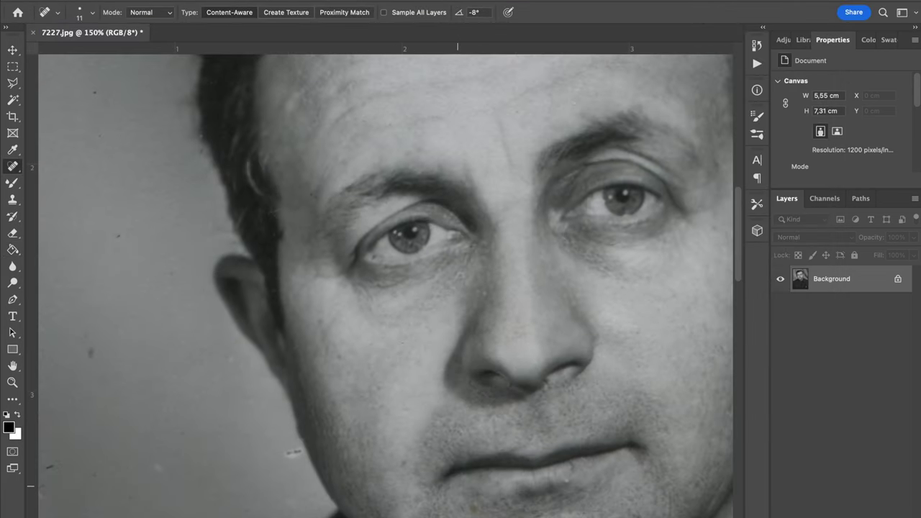
scroll(440, 471, down, 4)
scroll(514, 297, left, 1)
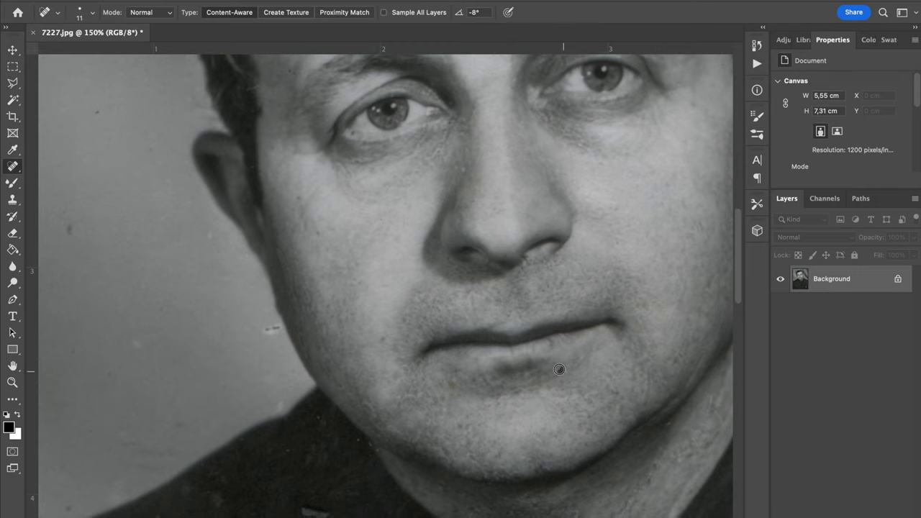
drag(621, 407, 610, 389)
scroll(490, 411, up, 5)
scroll(489, 411, left, 3)
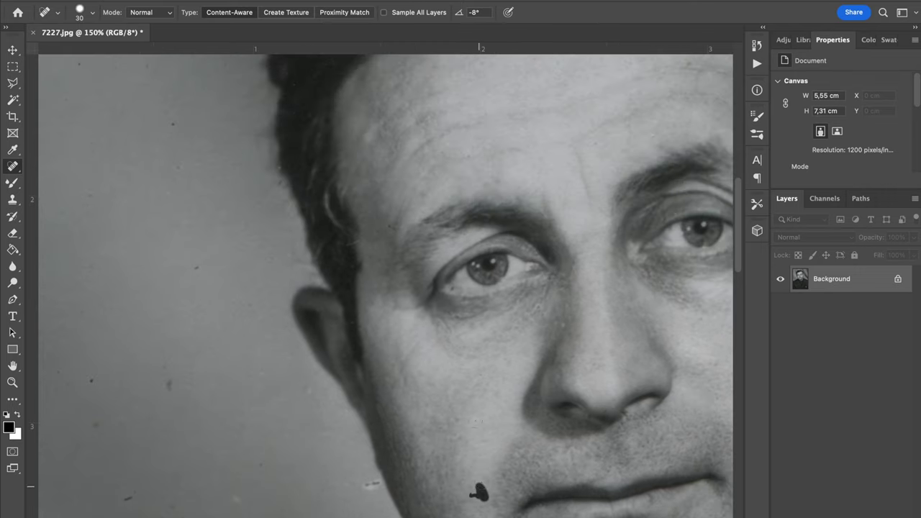
Remove the remaining specks from the hair, forehead and face with the Spot Healing Brush at size 30
scroll(504, 403, up, 10)
scroll(503, 403, right, 3)
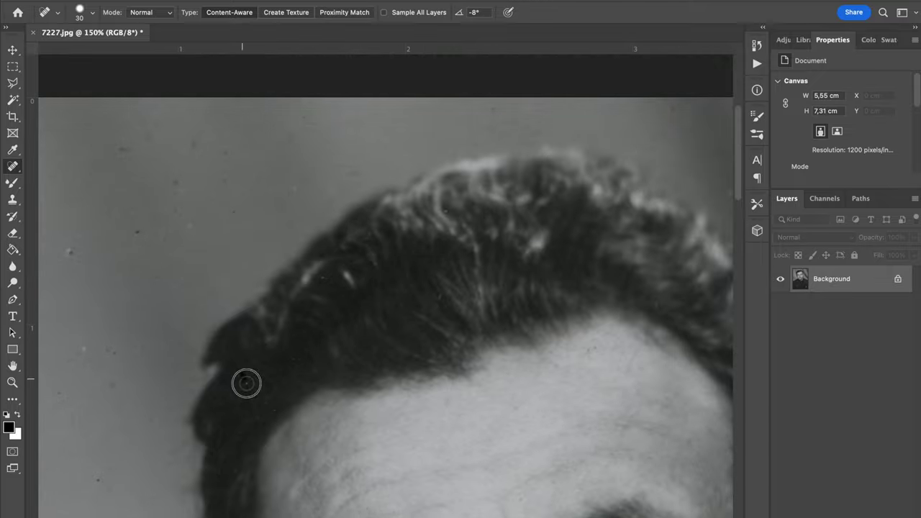
drag(641, 329, 662, 295)
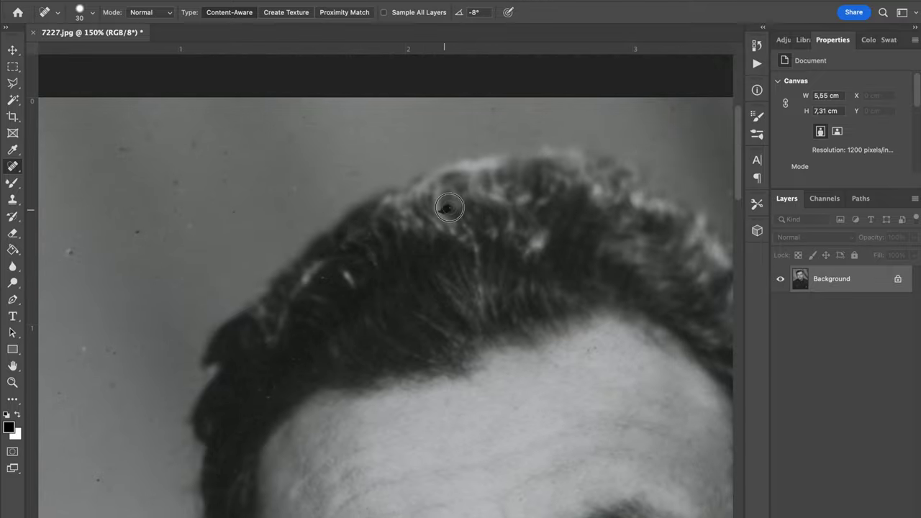
scroll(553, 263, down, 20)
scroll(553, 263, right, 6)
drag(490, 351, 534, 316)
drag(591, 243, 567, 311)
drag(663, 298, 620, 302)
drag(688, 251, 687, 271)
drag(681, 386, 490, 308)
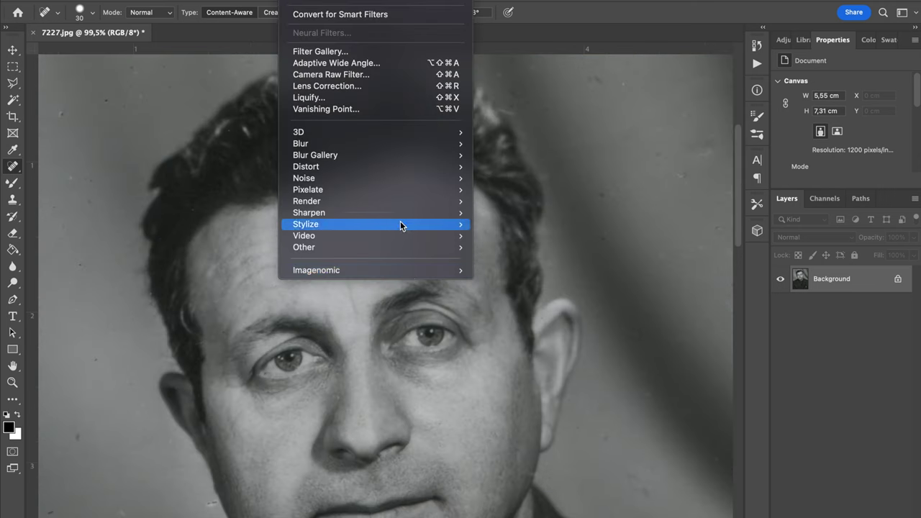
Apply the Imagenomic Noiseware filter with its luminance noise reduction lowered below 100%
mouse_move(446, 268)
click(529, 269)
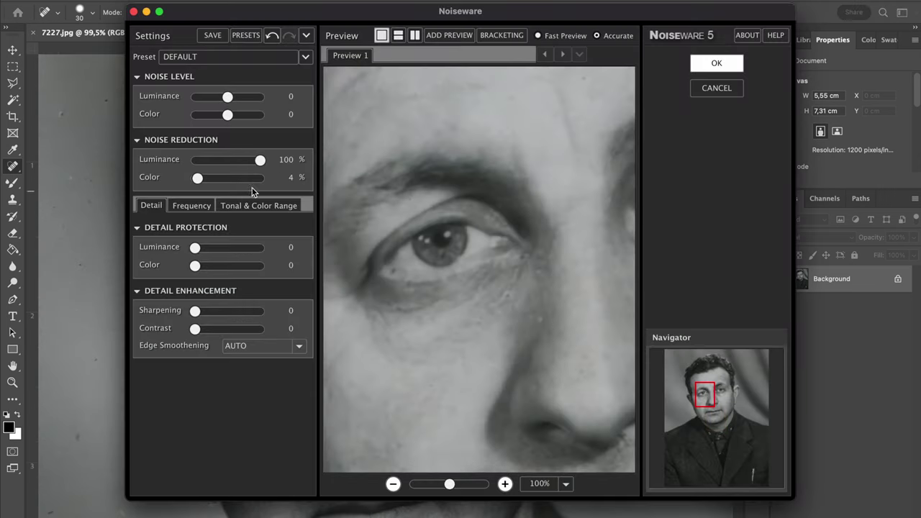
drag(260, 160, 245, 160)
click(716, 64)
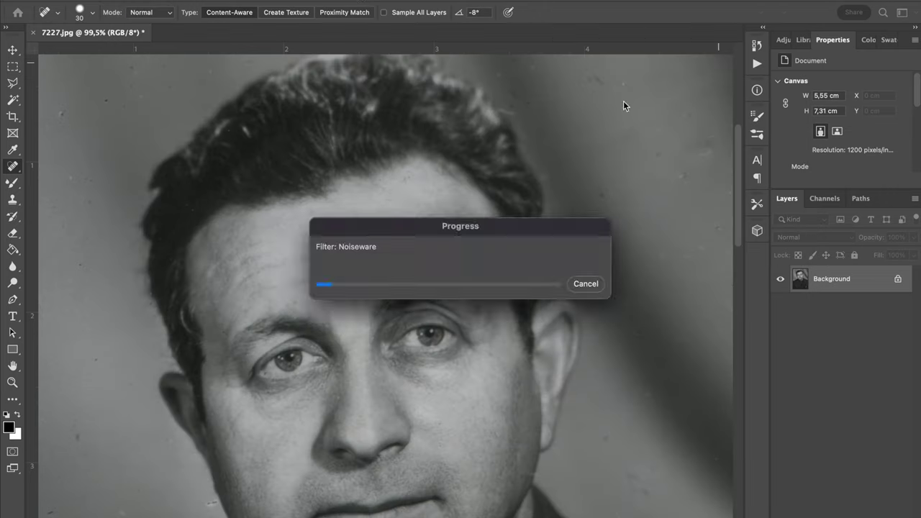
Smooth the skin with the Imagenomic Portraiture 3 filter using the Default preset on the same layer
click(288, 1)
mouse_move(446, 268)
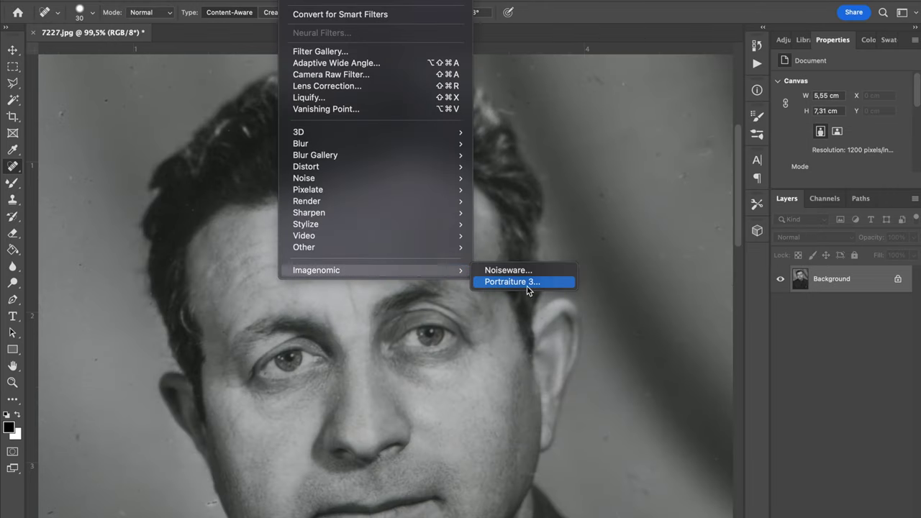
click(530, 280)
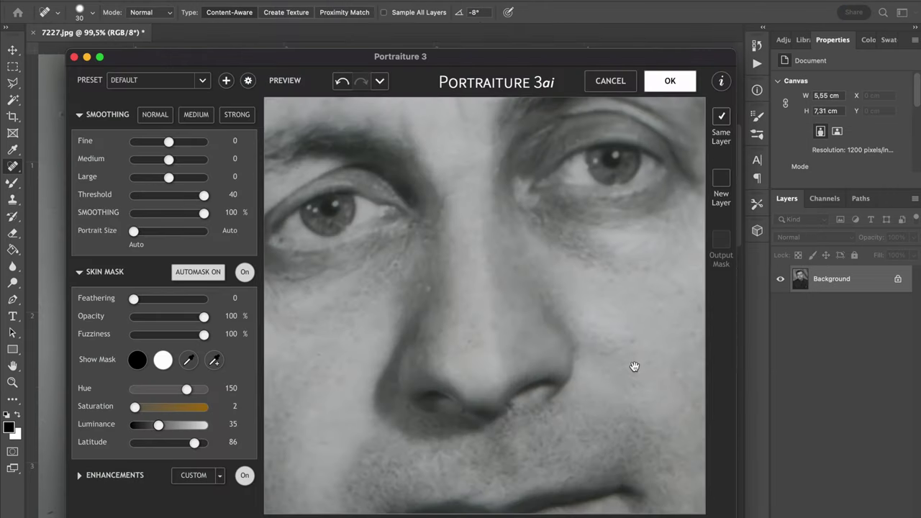
click(672, 86)
Apply the Dust & Scratches filter with a radius of 1 pixel and threshold 0, checking the preview on the face
scroll(644, 226, down, 2)
click(288, 1)
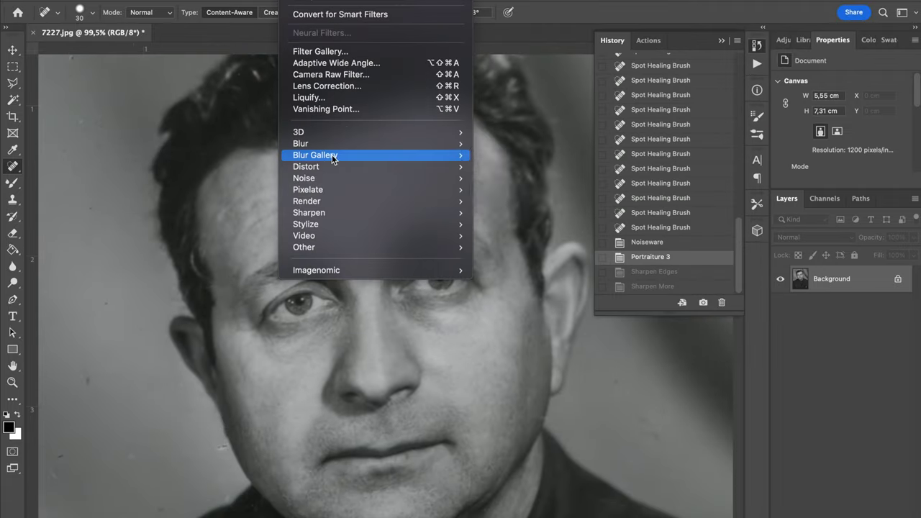
mouse_move(340, 169)
mouse_move(452, 178)
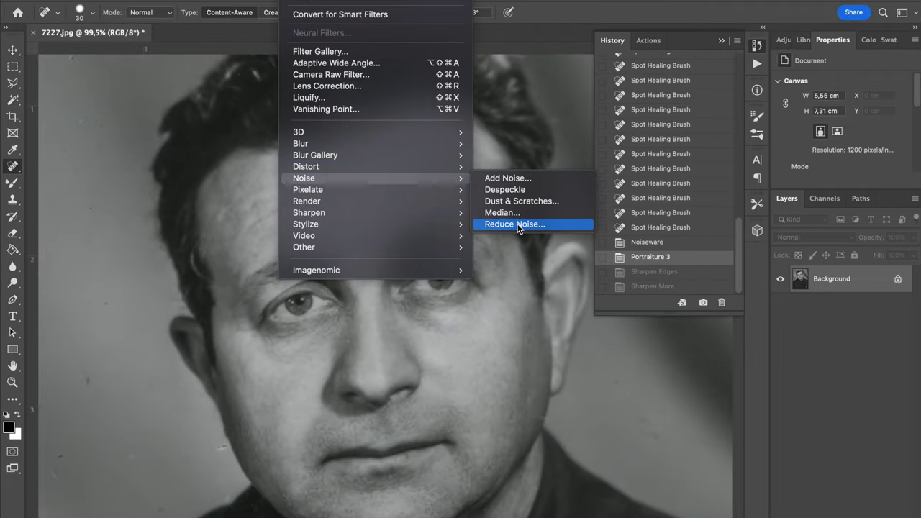
click(528, 210)
click(319, 375)
drag(461, 180, 415, 90)
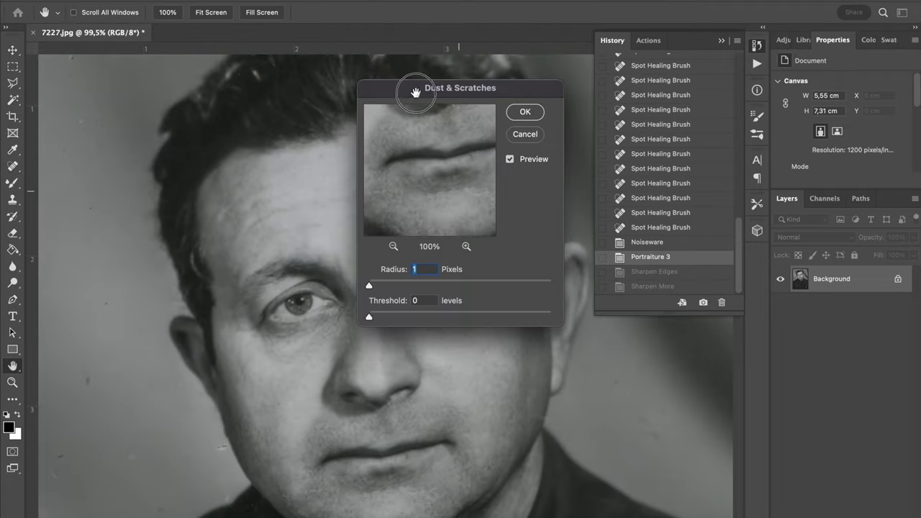
drag(446, 129, 482, 300)
click(466, 246)
drag(448, 211, 466, 65)
drag(430, 125, 474, 192)
click(525, 112)
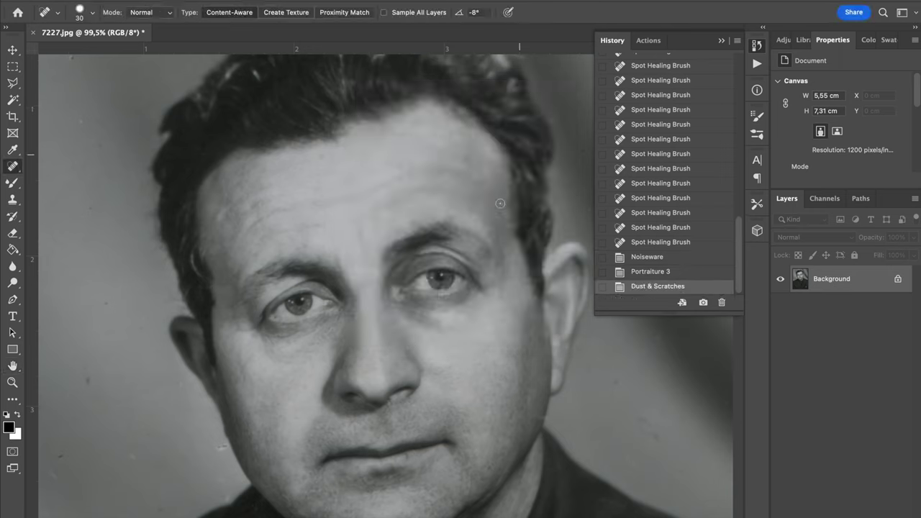
Despeckle the photo and apply Reduce Noise with strength 5, Preserve Details 4%, Reduce Color Noise 49% and Sharpen Details 0%
click(529, 226)
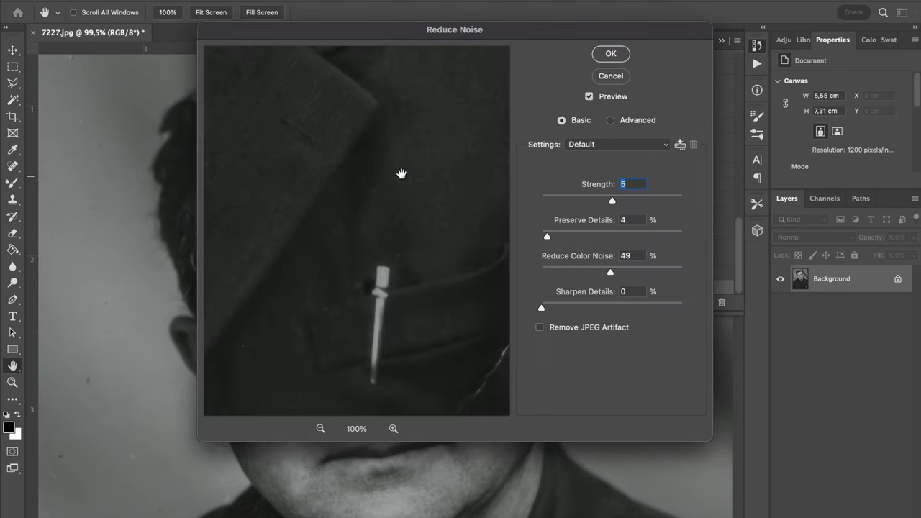
click(393, 429)
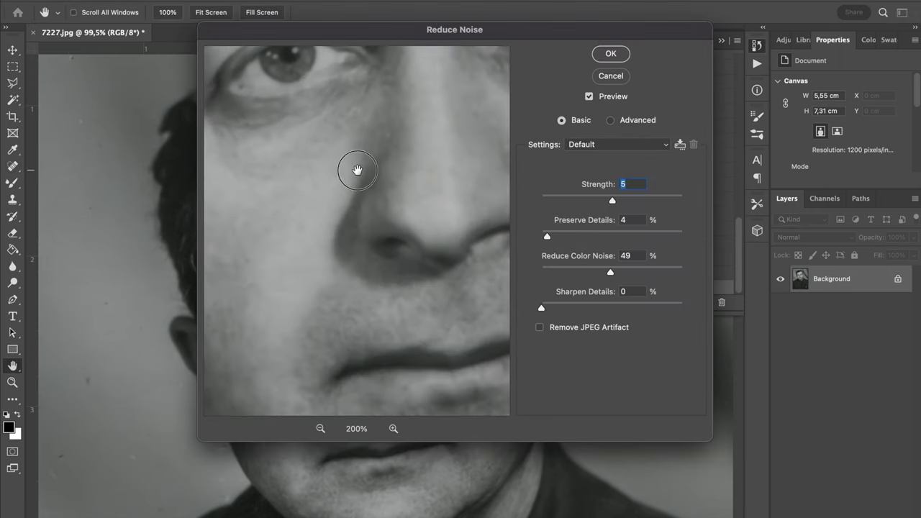
key(Down)
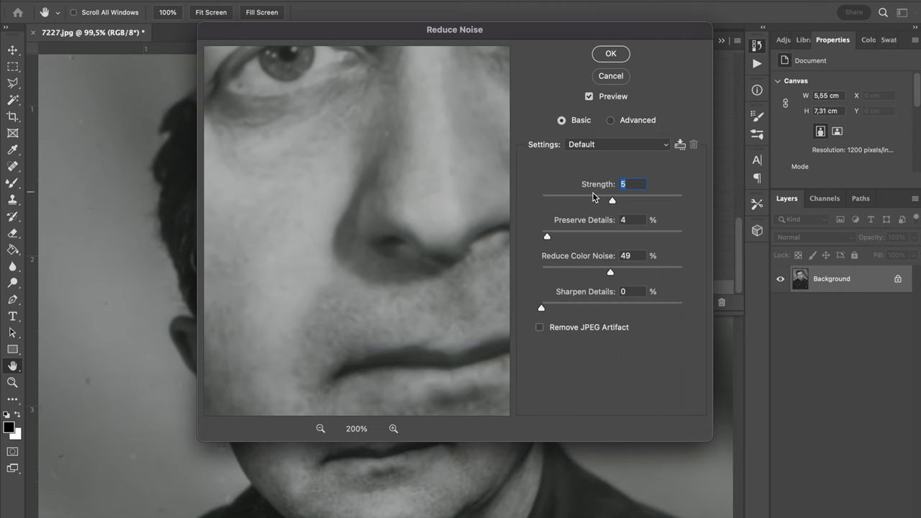
click(627, 58)
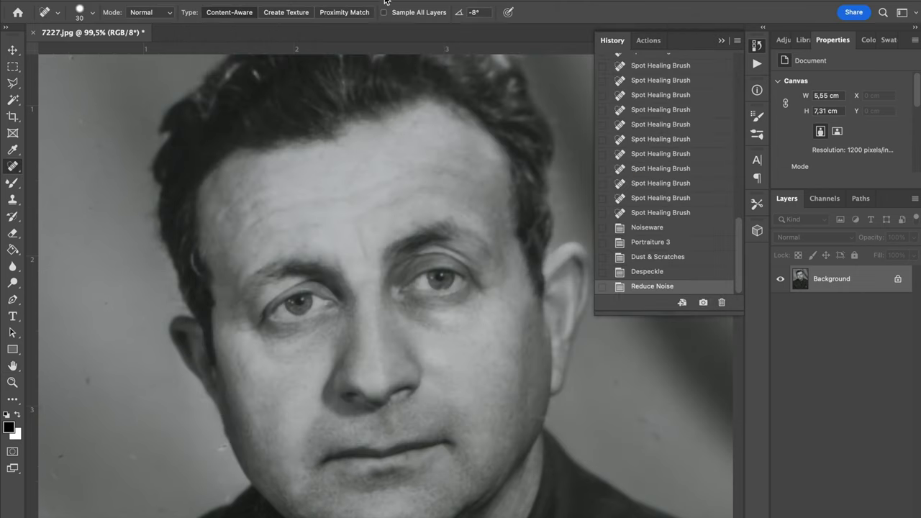
Apply a Gaussian Blur with a radius of 1.5 pixels, checking the eyes and mouth in the preview
click(294, 1)
mouse_move(369, 146)
click(534, 189)
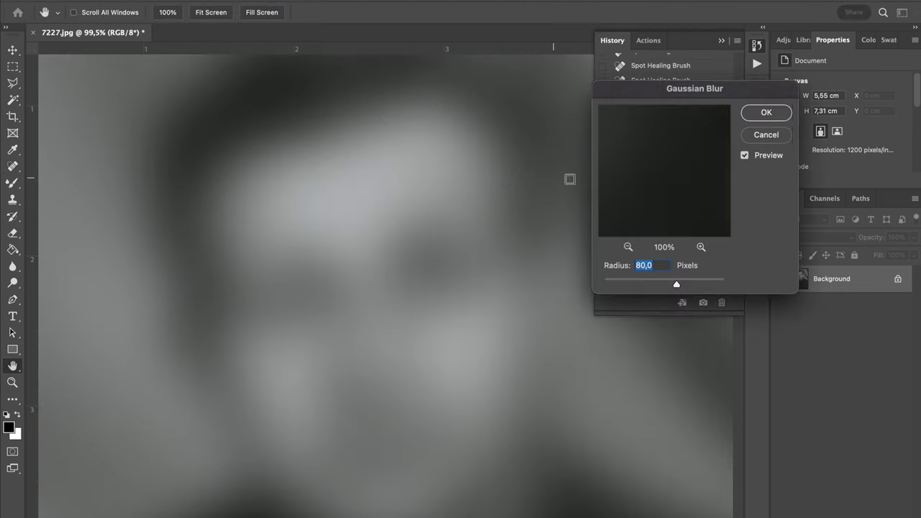
click(621, 283)
drag(667, 209, 658, 110)
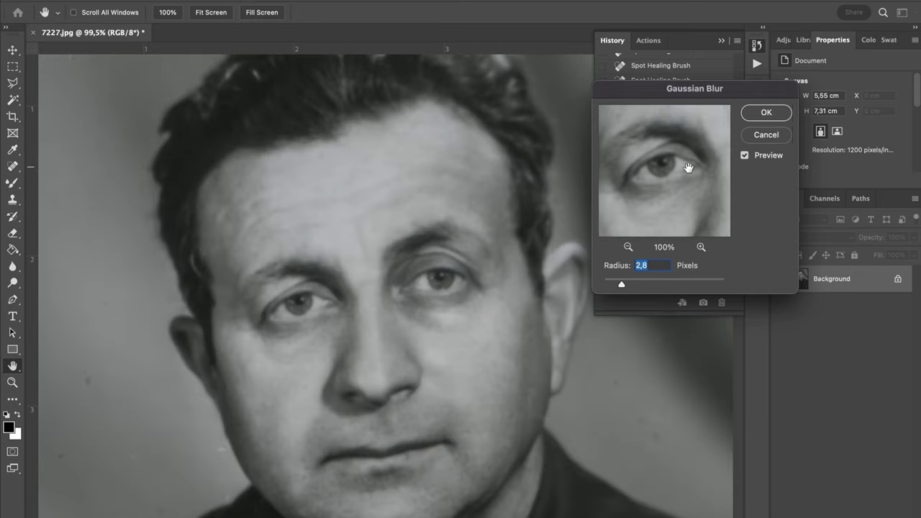
drag(678, 204, 684, 154)
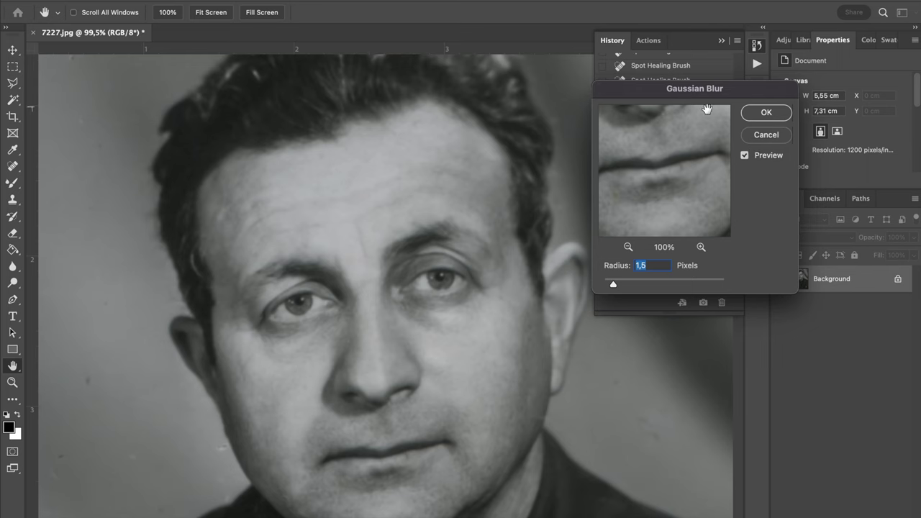
click(767, 113)
Play the ГИГАПИКСЕЛЬ action from its Image Size command and save the JPEG as 7227 copy.jpg in the Викачане folder
click(648, 41)
scroll(737, 188, down, 5)
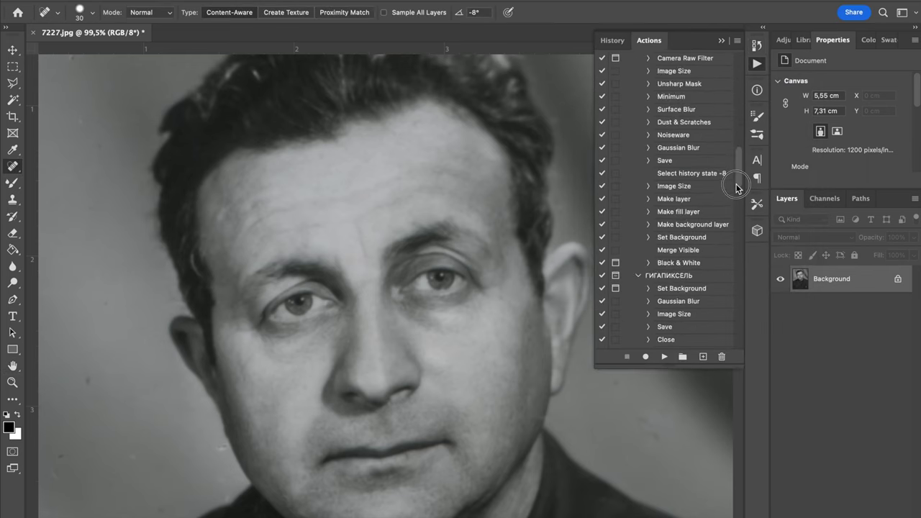
mouse_move(736, 187)
mouse_down()
mouse_move(738, 148)
mouse_move(739, 205)
mouse_up()
click(702, 200)
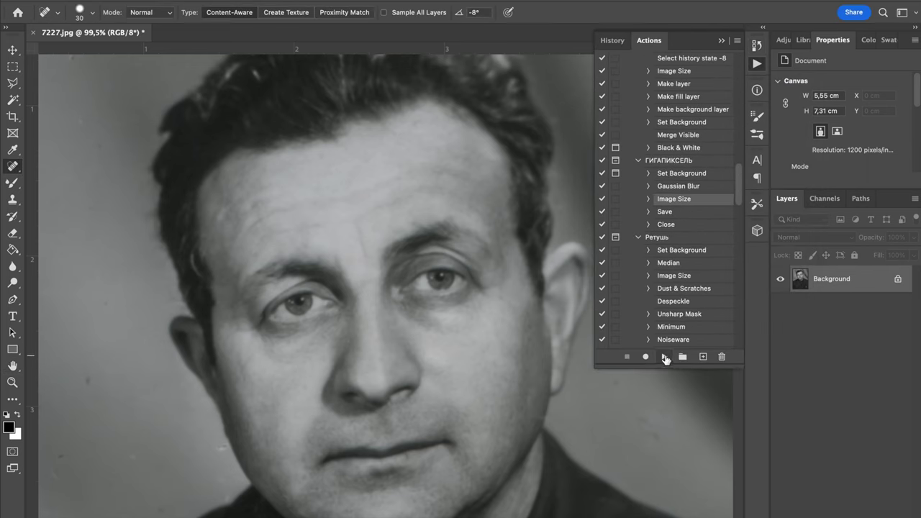
click(665, 358)
click(156, 201)
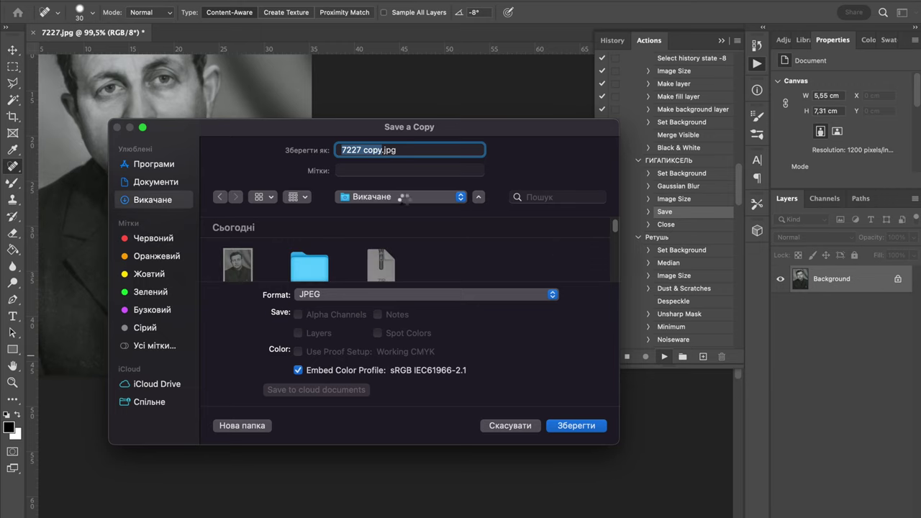
click(576, 425)
click(521, 131)
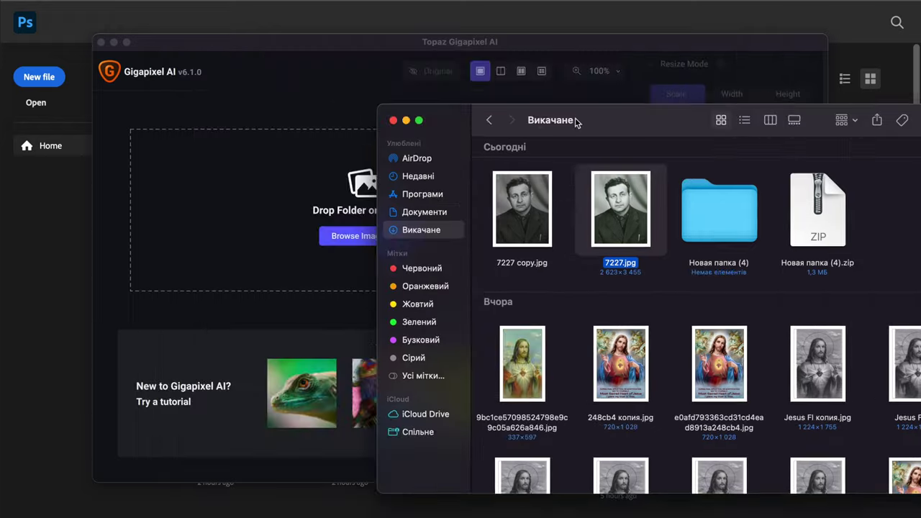
Load 7227 copy.jpg into Topaz Gigapixel AI, set the scale to 2x and enlarge the preview on the face
drag(529, 206, 192, 213)
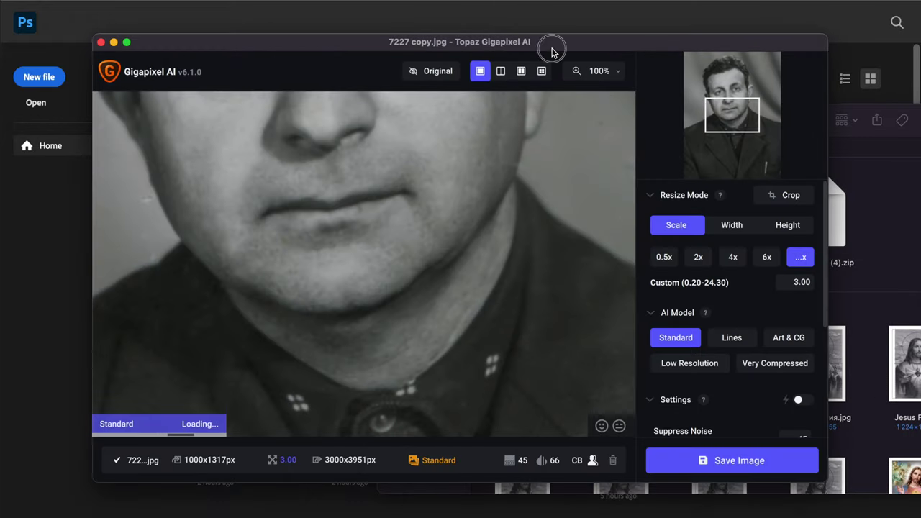
click(700, 263)
click(619, 72)
drag(516, 109, 518, 111)
click(327, 162)
drag(327, 162, 389, 285)
Set Suppress Noise to 100, Remove Blur to 85 and Face Recovery Strength to 20
scroll(735, 392, down, 2)
scroll(735, 393, down, 3)
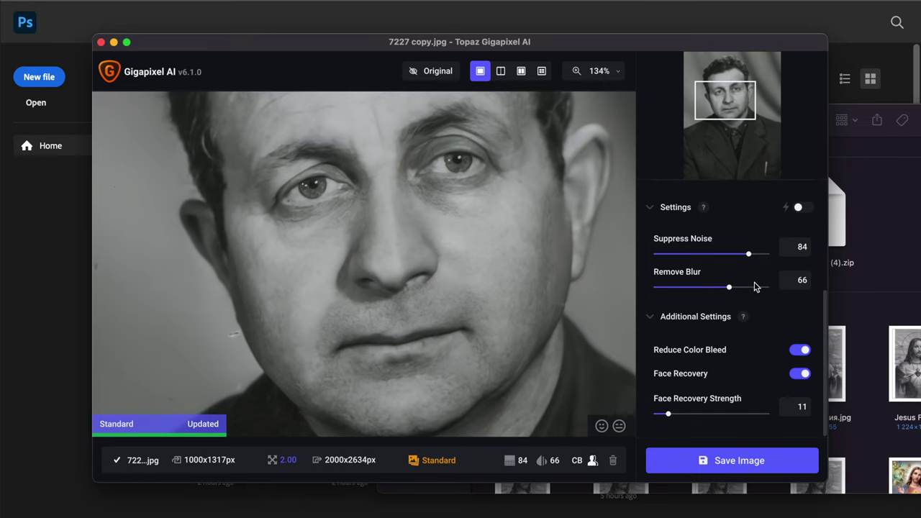
click(768, 254)
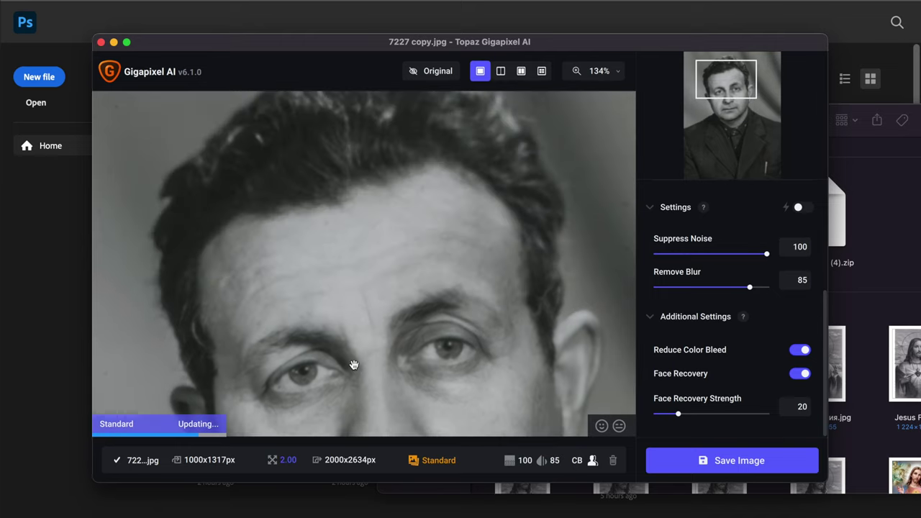
Check the jacket in the preview and save the upscaled image to Downloads as 7227 copy-gigapixel-standard-scale-2_00x, preserving the source format
click(730, 149)
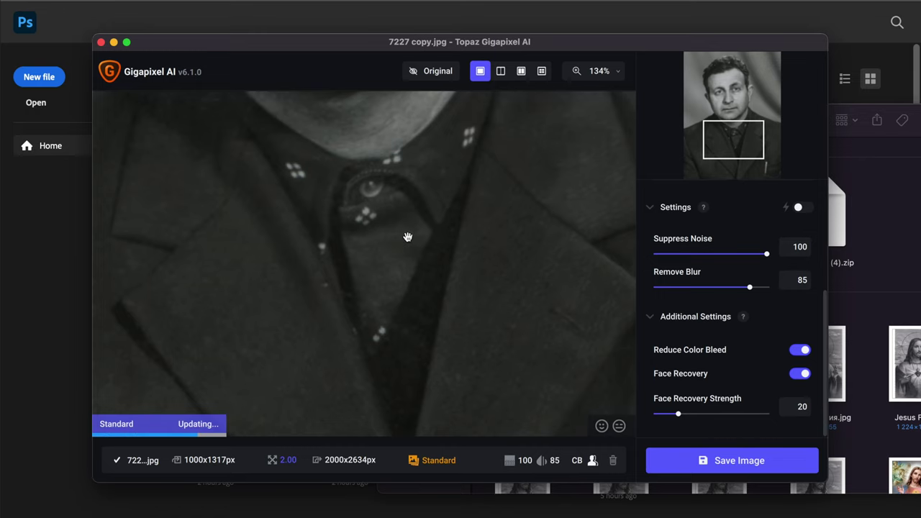
click(734, 461)
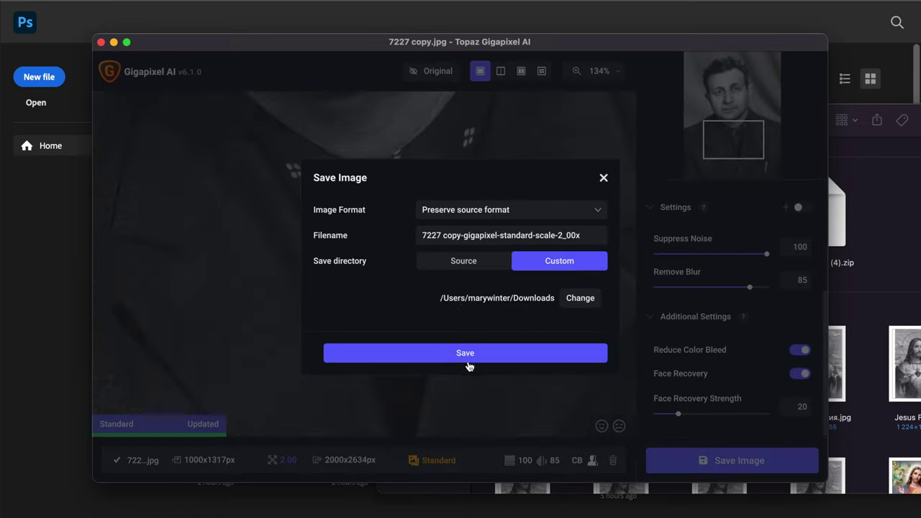
click(468, 366)
Open 7227 copy-gigapixel-standard-scale-2_00x.jpg in Photoshop from the Викачане folder
drag(522, 209, 563, 75)
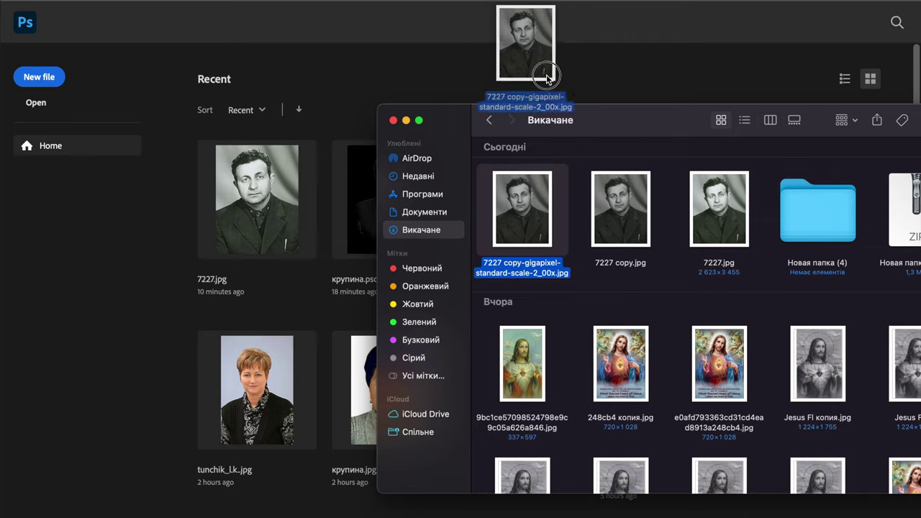
key(Return)
scroll(329, 121, up, 5)
scroll(329, 121, down, 3)
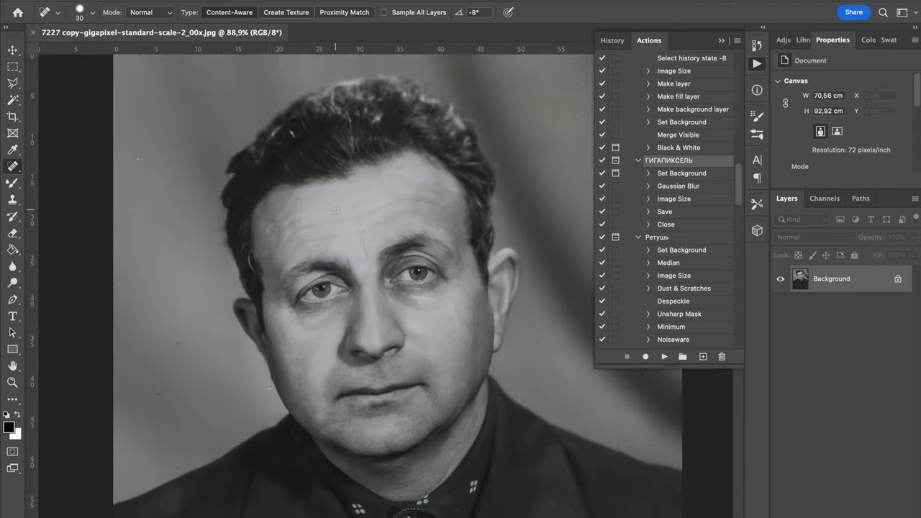
Run the РЕТУШЬ БЕЗ РАЗМЕРА retouching action on the upscaled portrait
scroll(685, 264, down, 5)
scroll(685, 264, down, 5)
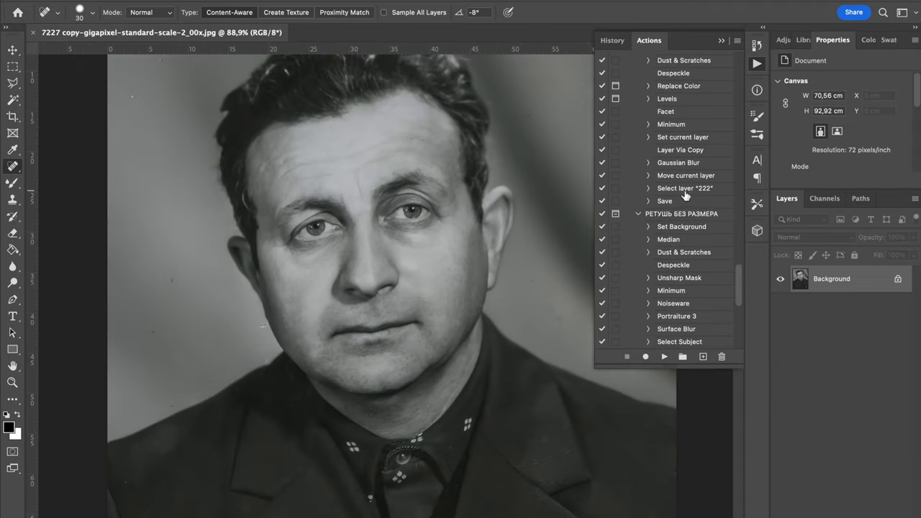
click(665, 357)
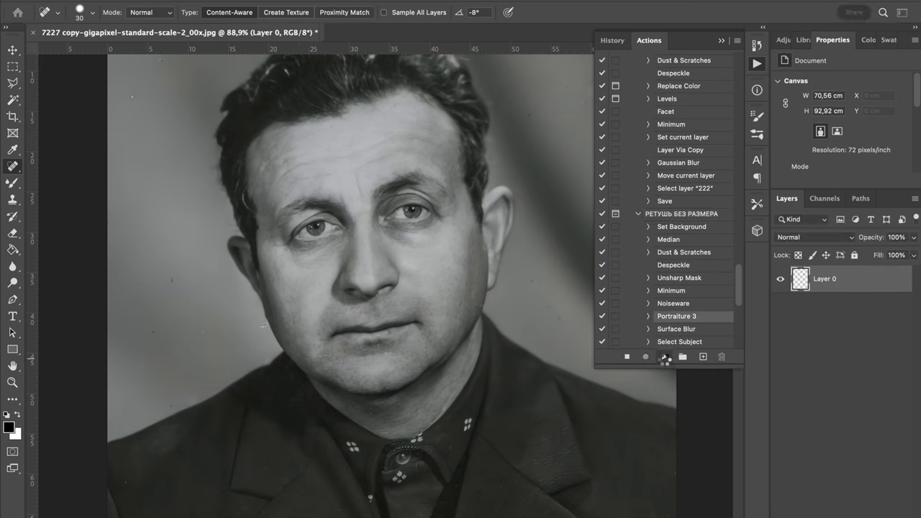
Show the subject selection as a Quick Mask and paint along the background edge between hair and ear with a 12 px brush
key(Return)
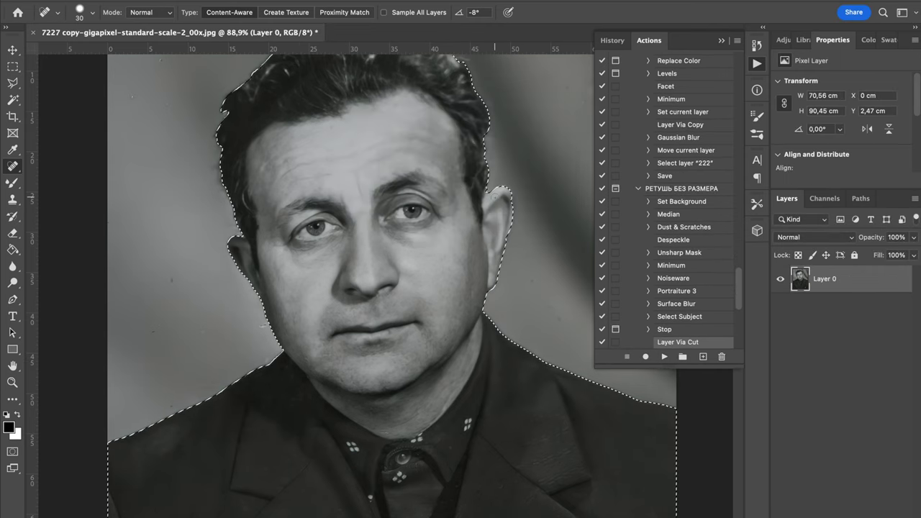
key(q)
scroll(315, 278, up, 5)
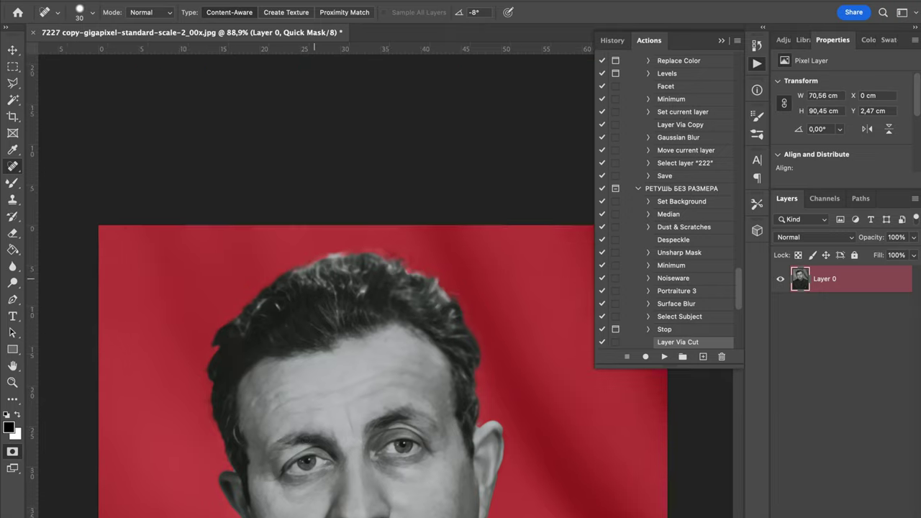
scroll(314, 278, down, 3)
scroll(382, 292, up, 3)
scroll(469, 305, down, 3)
scroll(469, 305, left, 4)
key(b)
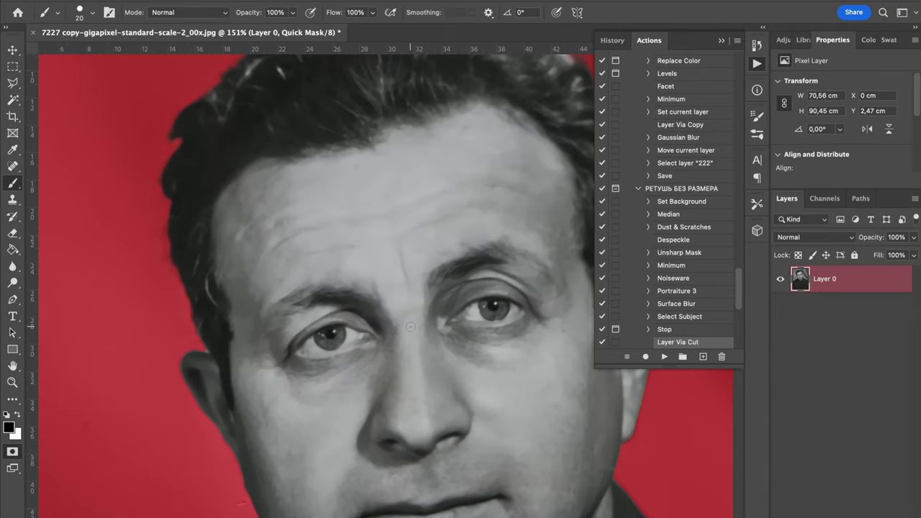
right_click(410, 326)
click(194, 339)
scroll(295, 329, right, 4)
scroll(294, 329, up, 2)
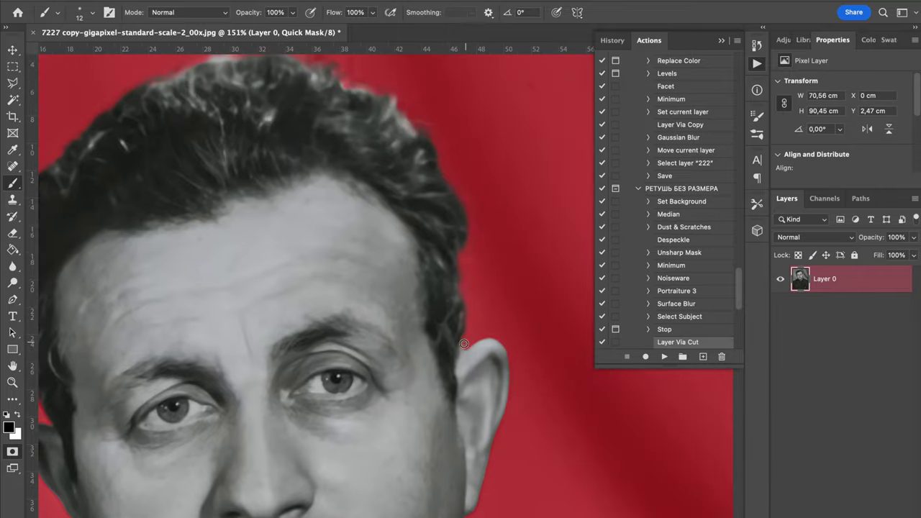
drag(496, 169, 525, 305)
Erase the mask with a 40 px eraser along the dark hair edge above the ear on the shadowed side
click(16, 233)
right_click(286, 315)
click(397, 461)
mouse_move(287, 206)
mouse_down()
mouse_move(211, 214)
mouse_move(173, 234)
mouse_up()
mouse_move(197, 315)
mouse_down()
mouse_move(352, 216)
mouse_move(374, 179)
mouse_up()
drag(244, 364, 244, 365)
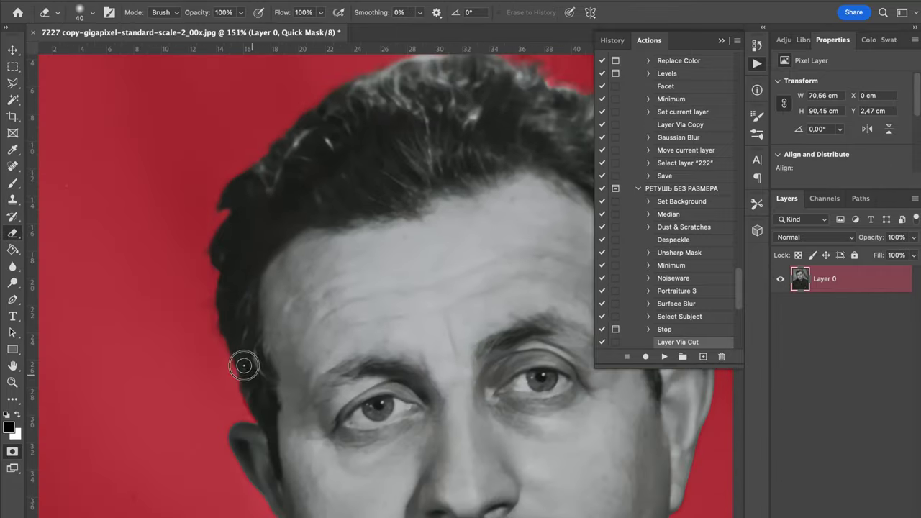
Clean the mask along the top of the hair with the eraser and convert it back to a selection
scroll(266, 417, up, 4)
scroll(266, 417, right, 3)
mouse_move(461, 256)
mouse_down()
mouse_move(378, 211)
mouse_move(324, 212)
mouse_up()
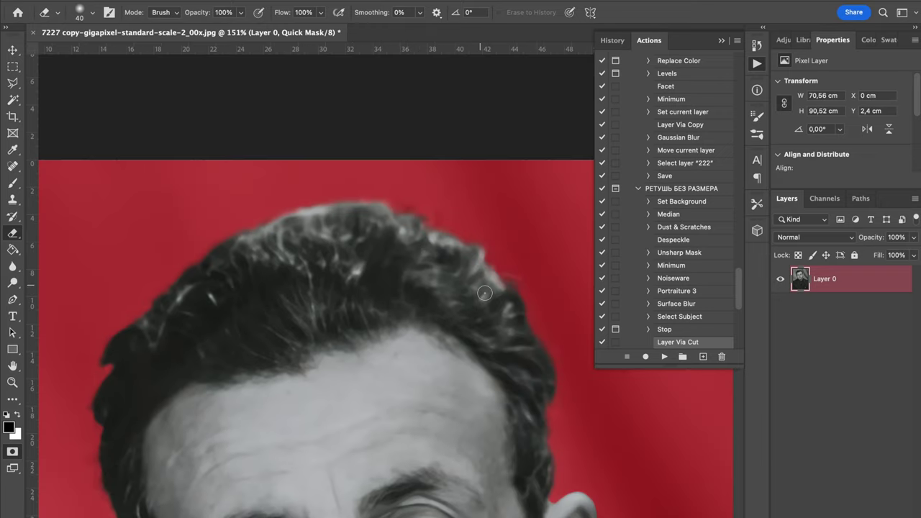
scroll(446, 318, up, 3)
scroll(445, 318, left, 2)
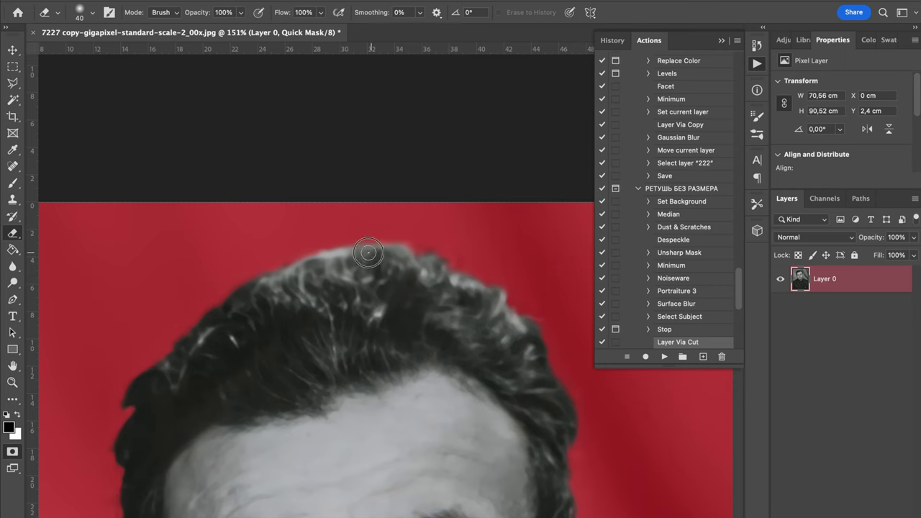
scroll(477, 370, down, 5)
key(q)
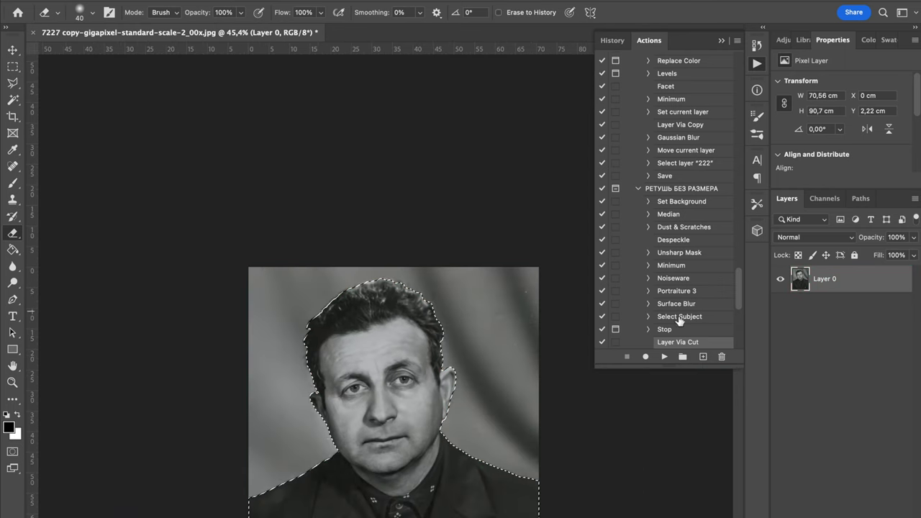
Resume the retouching action and fine-tune the Levels midtone, white and black input points of the cut-out portrait
click(663, 356)
drag(663, 265, 665, 268)
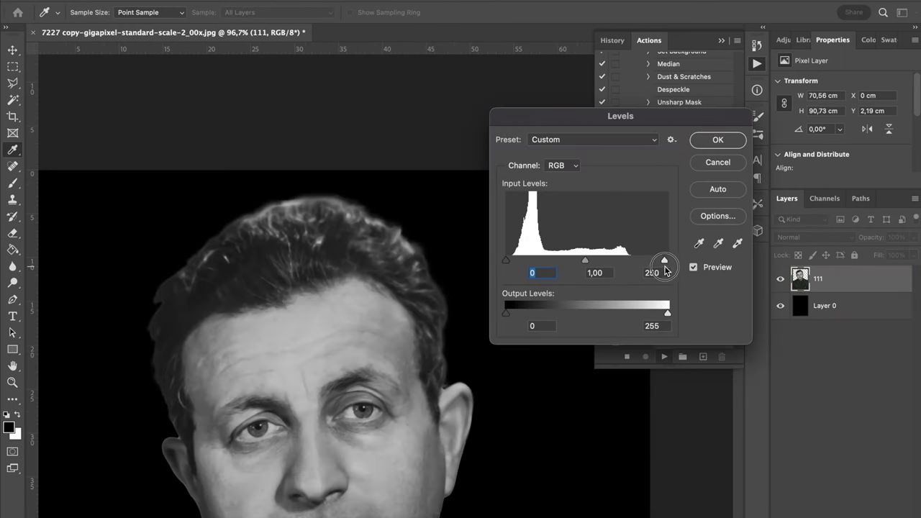
mouse_move(584, 260)
mouse_down()
mouse_move(597, 261)
mouse_move(572, 266)
mouse_move(587, 265)
mouse_up()
scroll(579, 270, down, 5)
drag(662, 263, 660, 268)
click(509, 262)
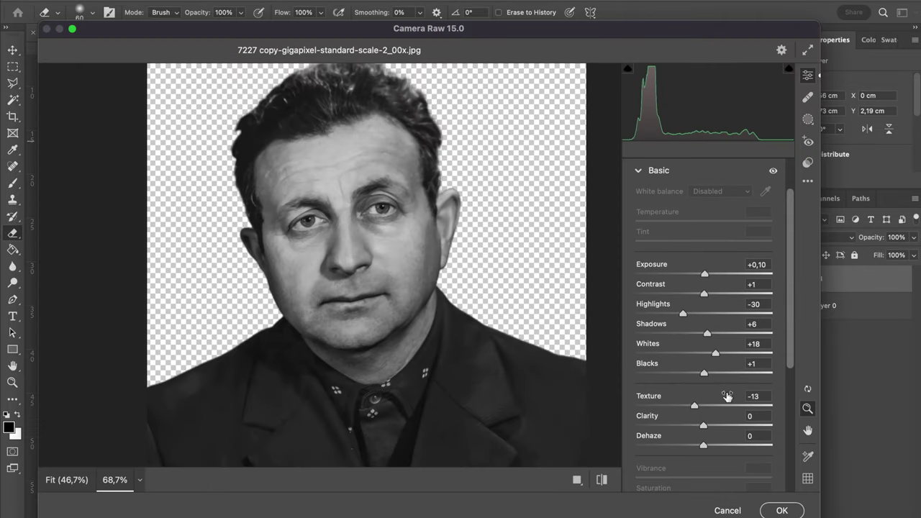
In the Camera Raw detail settings, set Sharpening to 0 and Noise Reduction to 43 while checking the face
scroll(732, 495, down, 2)
scroll(734, 461, down, 4)
click(707, 432)
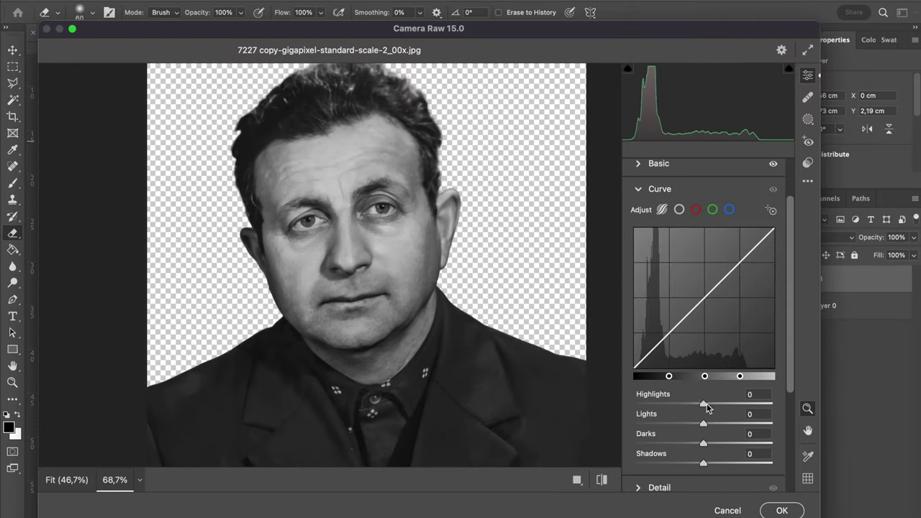
click(709, 487)
drag(658, 229, 694, 225)
scroll(436, 294, up, 5)
scroll(422, 294, down, 2)
click(635, 225)
drag(654, 314, 694, 314)
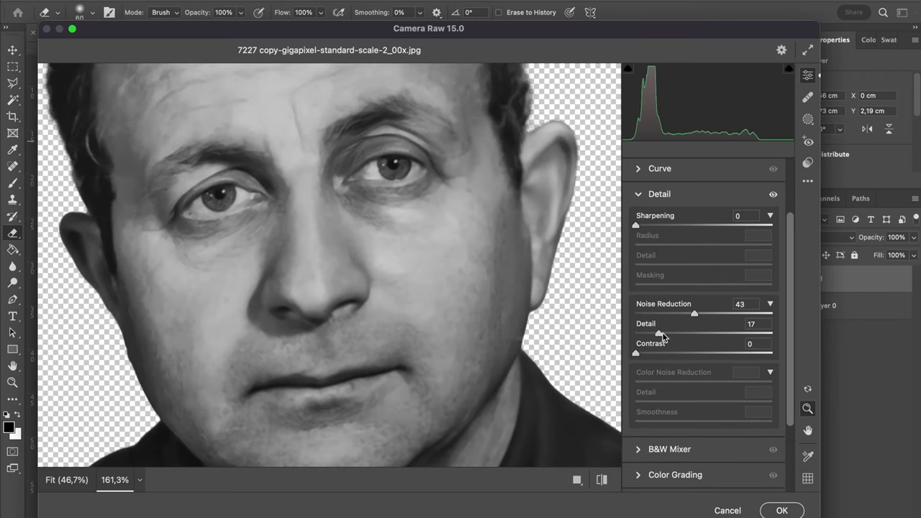
Add a little sharpening and slightly raise the Highlights and Lights of the tone curve
click(646, 224)
drag(565, 337, 489, 337)
click(681, 171)
mouse_move(704, 423)
mouse_down()
mouse_move(722, 424)
mouse_move(705, 424)
mouse_up()
mouse_move(703, 403)
mouse_down()
mouse_move(724, 405)
mouse_move(694, 424)
mouse_move(706, 404)
mouse_up()
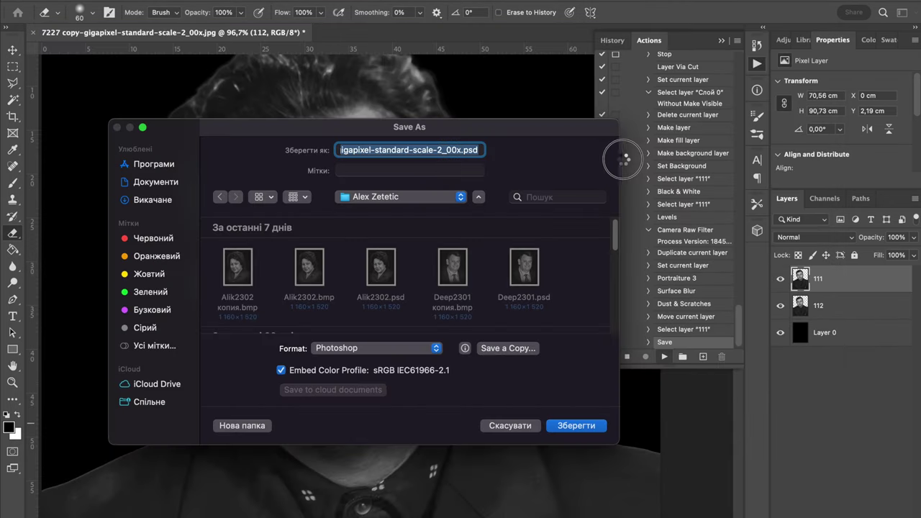
Save the layered portrait as 7227.psd in Photoshop format with the color profile embedded
text(7227)
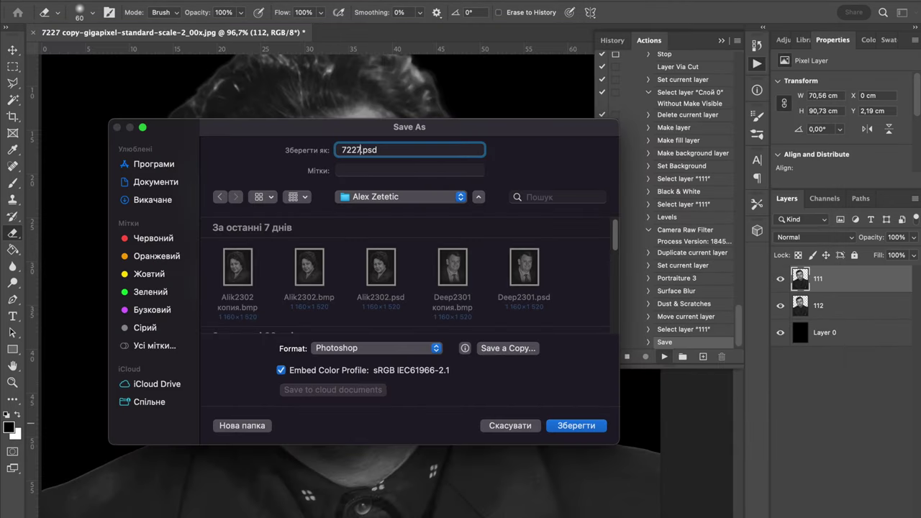
click(577, 426)
click(564, 226)
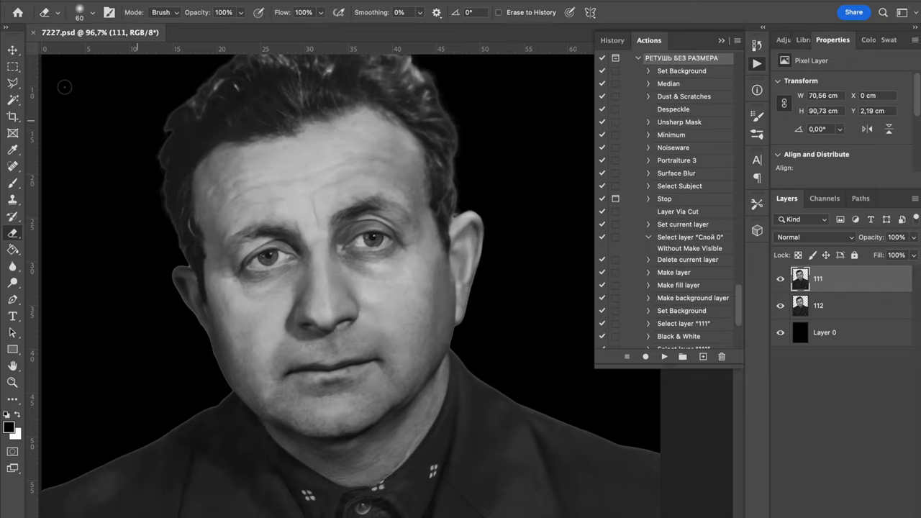
Open the original scan 7227.jpg and copy it into 7227.psd as the topmost layer
click(17, 12)
click(389, 227)
key(Return)
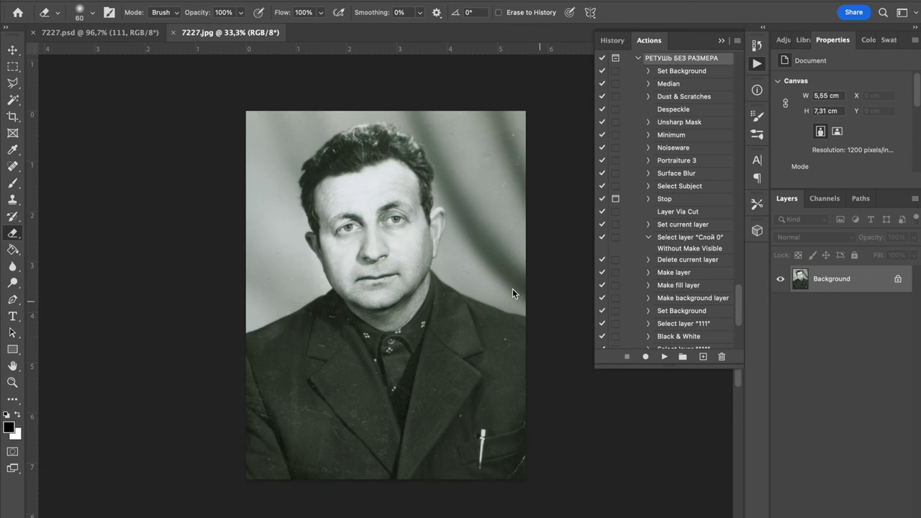
key(v)
drag(423, 228, 318, 346)
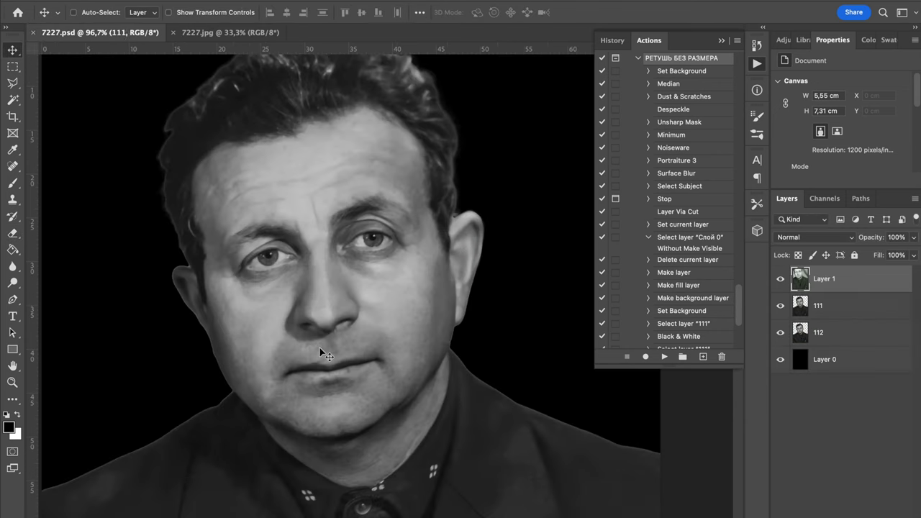
Scale and position the original scan on Layer 1 so that it fits the canvas and aligns with the retouched portrait
click(722, 43)
key(ctrl+0)
key(ctrl+t)
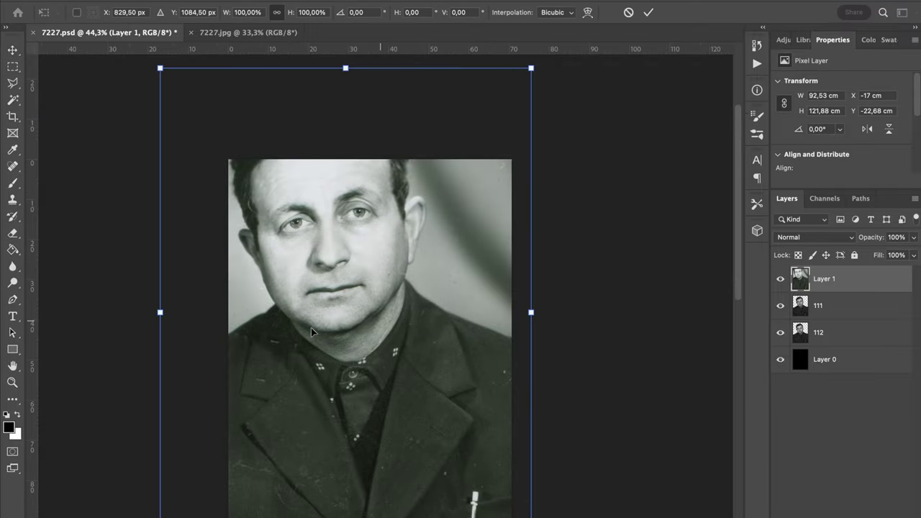
drag(160, 312, 232, 312)
drag(530, 313, 514, 312)
scroll(461, 294, down, 4)
drag(452, 279, 469, 309)
key(Return)
Compare the scan with the retouched portrait, then place Layer 1 locked between layers 112 and Layer 0 and select layer 111
click(780, 279)
click(780, 279)
click(780, 280)
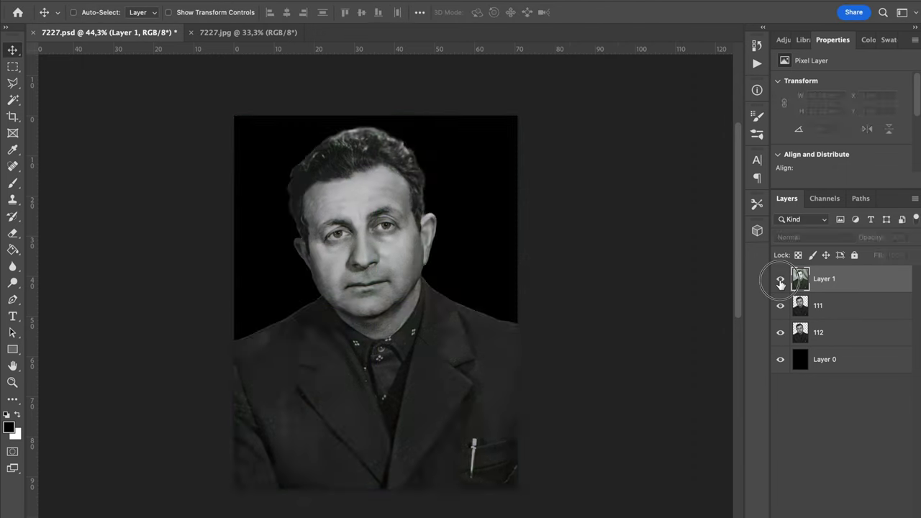
click(780, 279)
drag(827, 279, 833, 347)
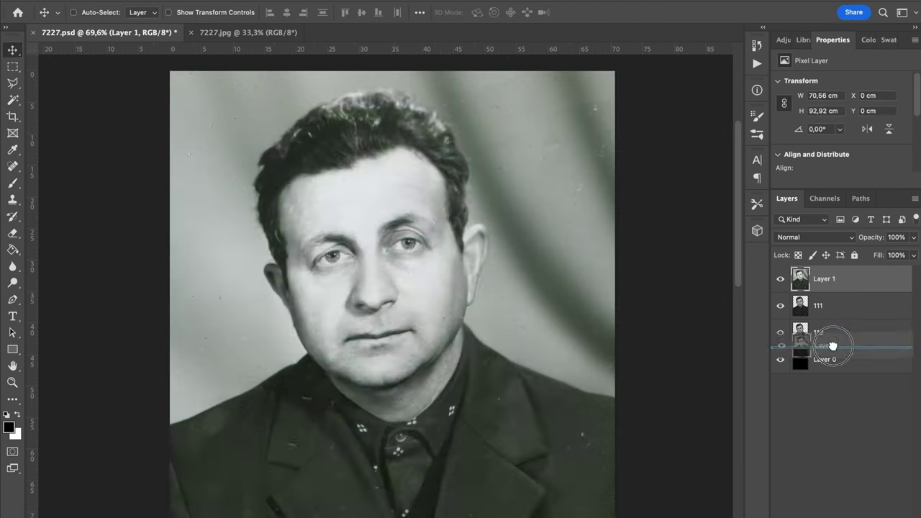
click(792, 288)
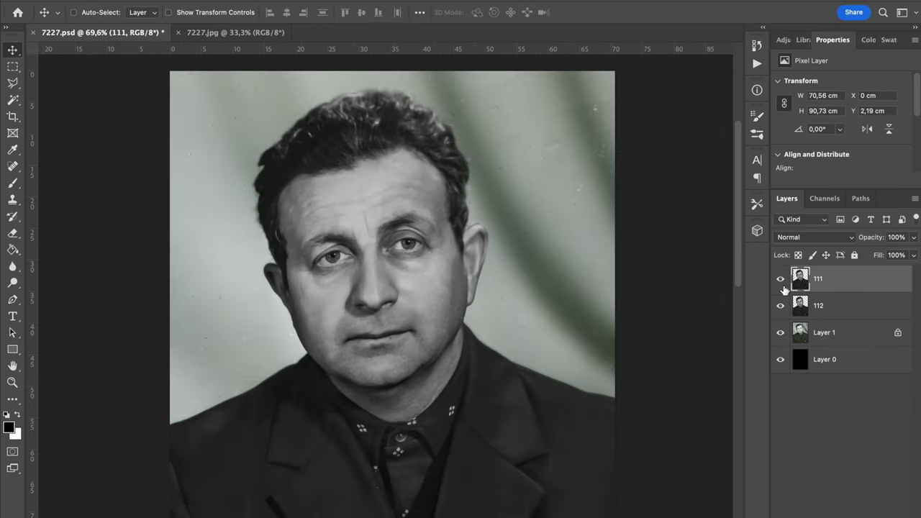
Resize the image to a height of 60 cm at a resolution of 40 pixels per centimeter
scroll(401, 296, up, 5)
click(155, 1)
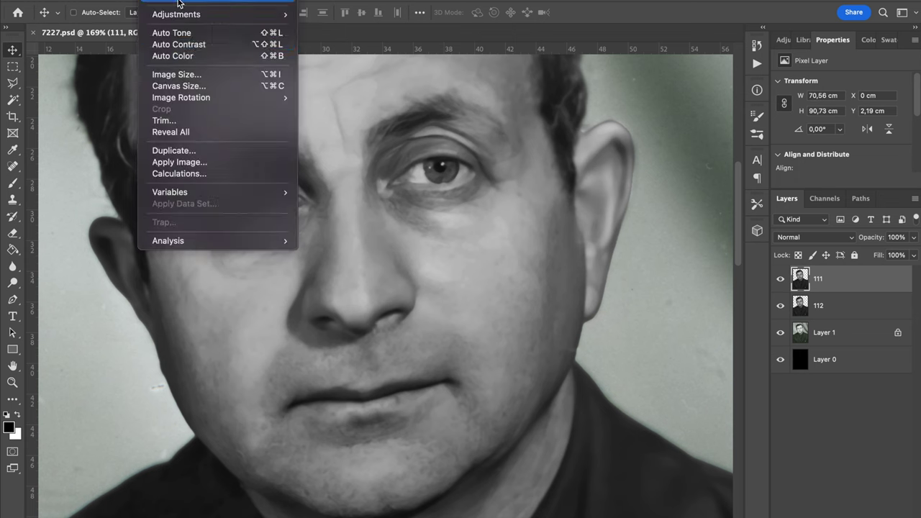
click(172, 75)
click(560, 271)
click(570, 285)
text(40)
click(474, 255)
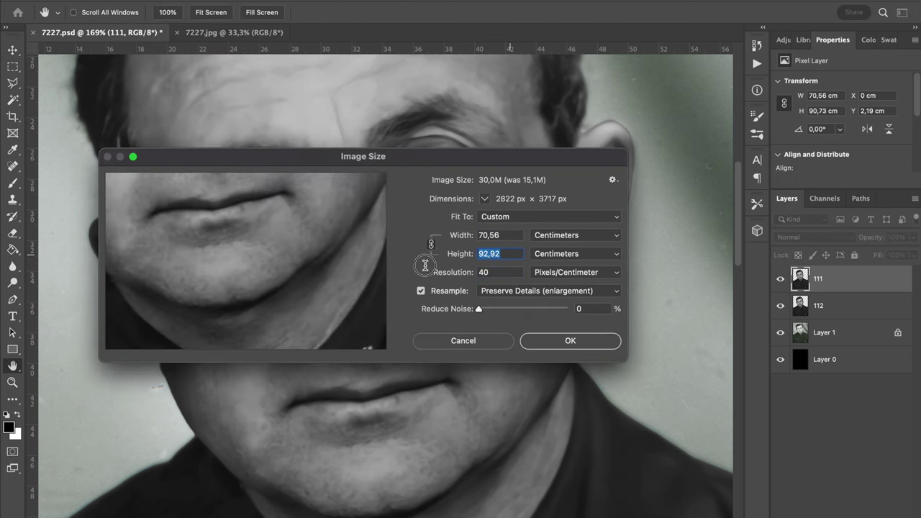
text(50)
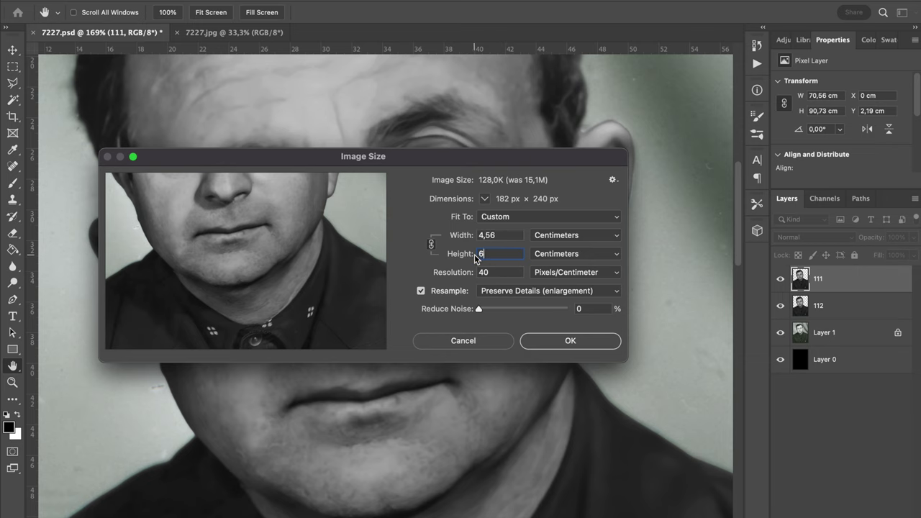
text(60)
click(570, 341)
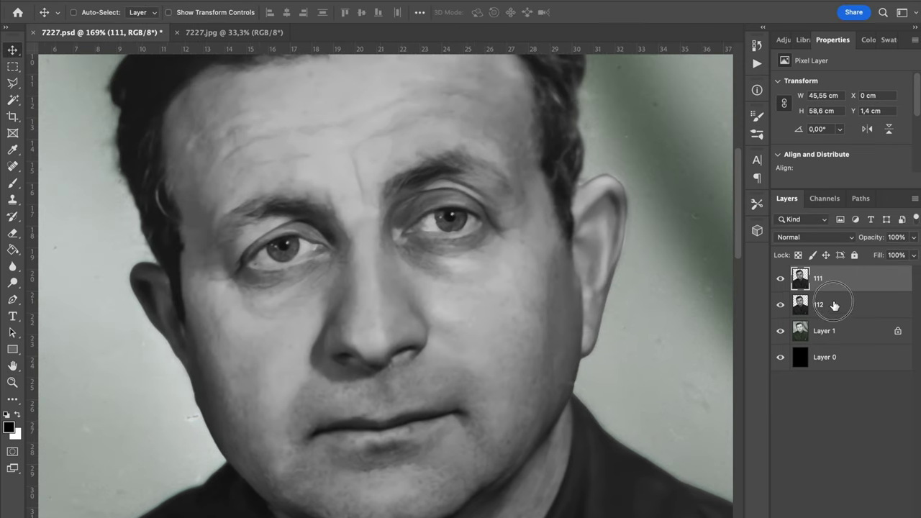
Lock the position of layers 111 and 112 and make layer 111 active
shift+click(834, 305)
click(826, 255)
click(830, 286)
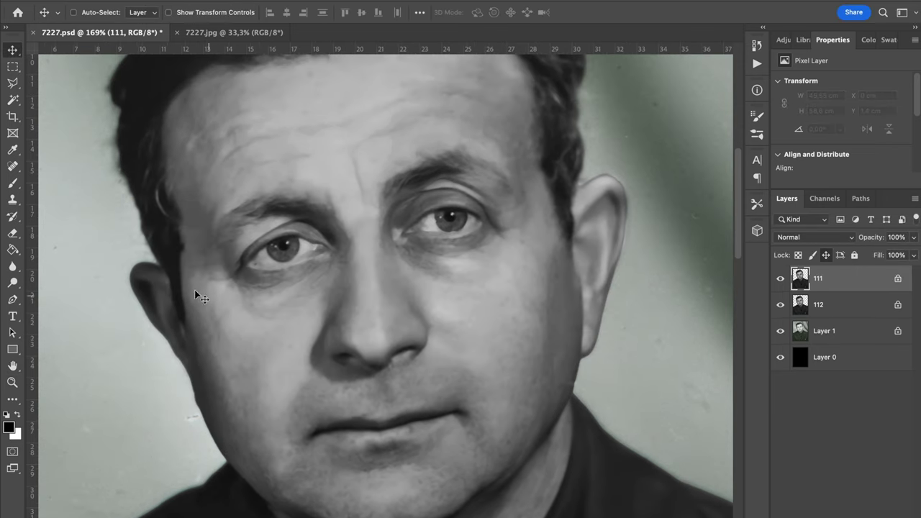
Hide Layer 1 and erase parts of layer 111 over the jacket shoulder and lapel with a soft 41 px eraser
click(14, 233)
click(780, 331)
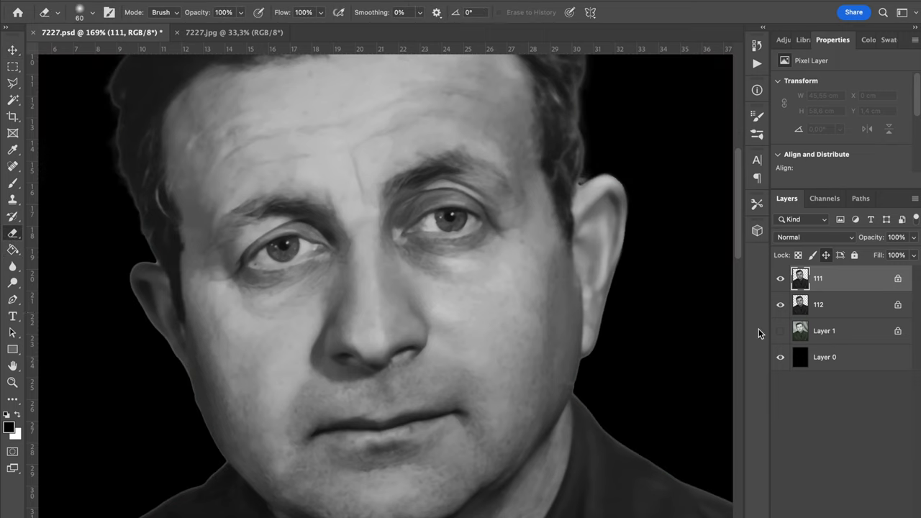
right_click(512, 302)
key(Return)
drag(216, 321, 242, 391)
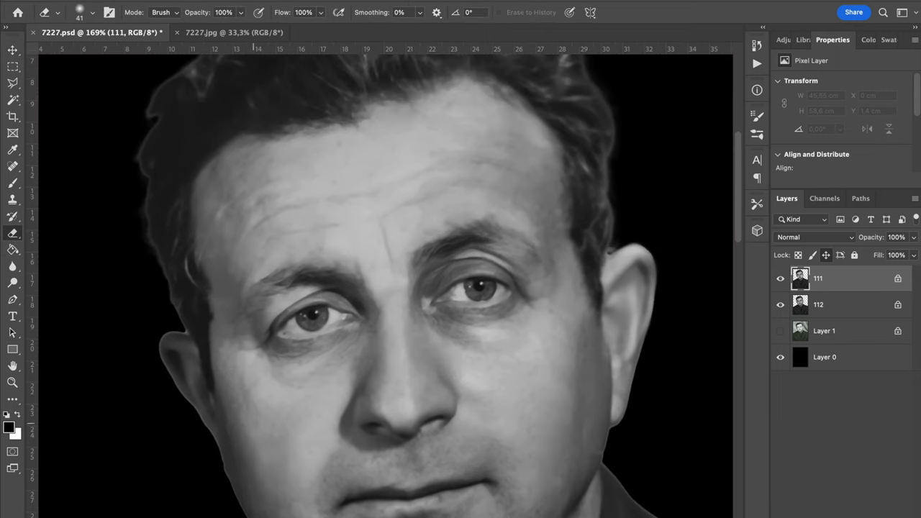
drag(291, 406, 307, 275)
drag(277, 435, 415, 283)
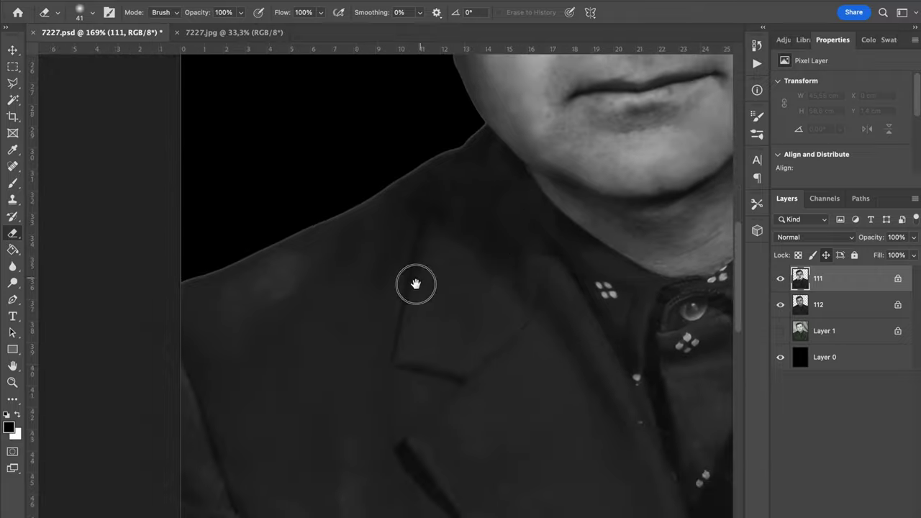
mouse_move(354, 455)
mouse_down()
mouse_move(312, 231)
mouse_move(281, 415)
mouse_up()
mouse_move(282, 270)
mouse_down()
mouse_move(230, 312)
mouse_move(154, 343)
mouse_move(133, 431)
mouse_up()
drag(497, 320, 424, 367)
scroll(423, 367, right, 2)
scroll(423, 367, up, 1)
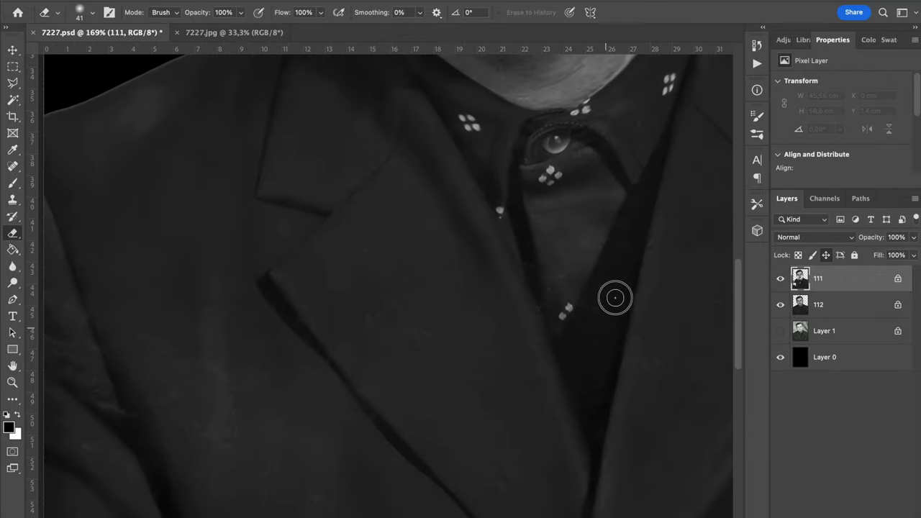
Erase layer 111 over the lower jacket, the opposite lapel and the breast pocket area with the pen
scroll(382, 302, down, 3)
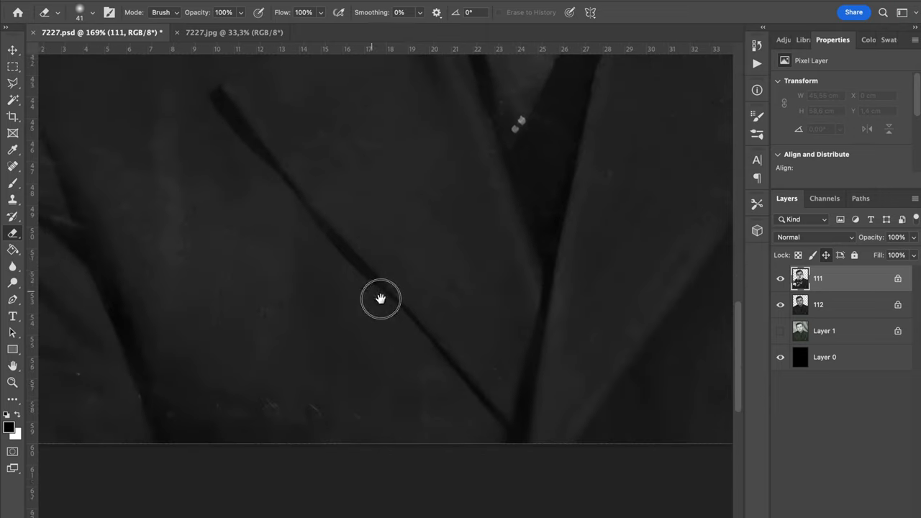
scroll(467, 333, right, 3)
scroll(467, 334, up, 2)
drag(498, 99, 415, 264)
mouse_move(586, 397)
mouse_down()
mouse_move(568, 253)
mouse_move(577, 190)
mouse_up()
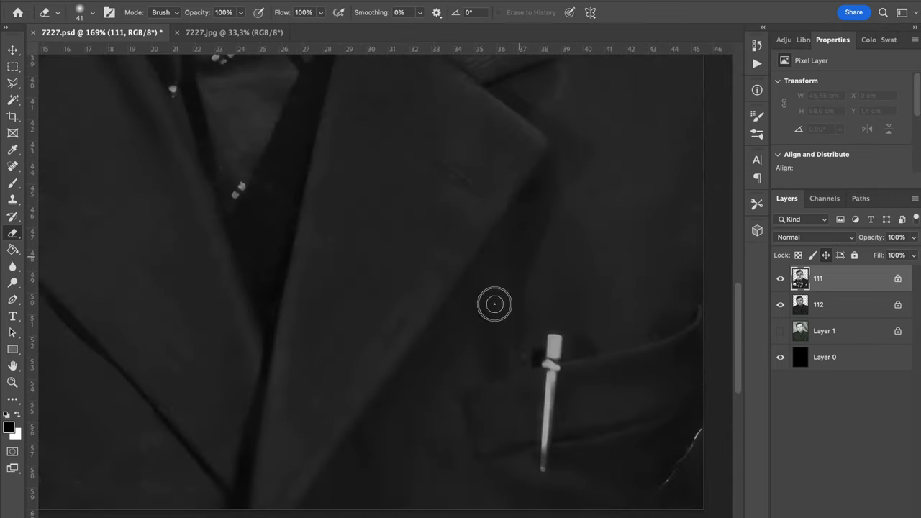
drag(184, 468, 304, 477)
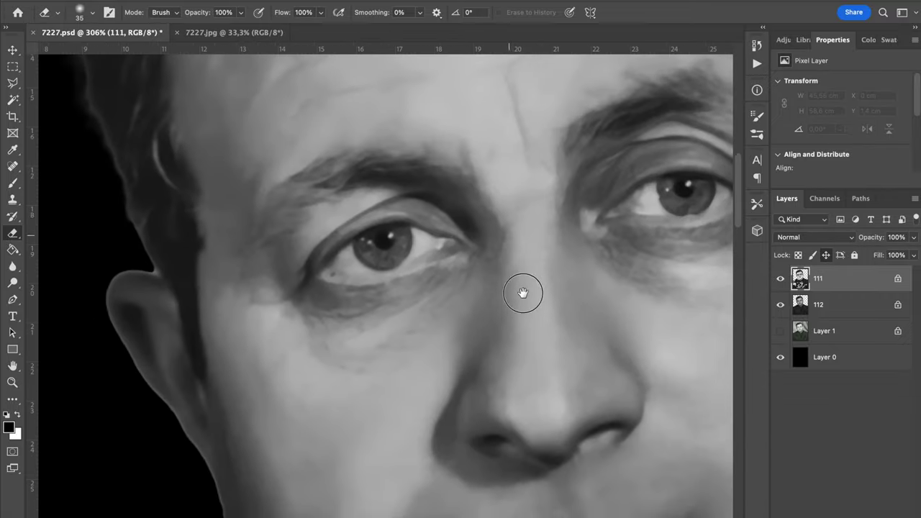
Erase small areas of layer 111 around both eyes with a pressure-controlled eraser between 9 and 30 px
drag(523, 293, 521, 297)
key(bracketleft)
key(bracketleft)
click(258, 12)
key(bracketleft)
key(bracketleft)
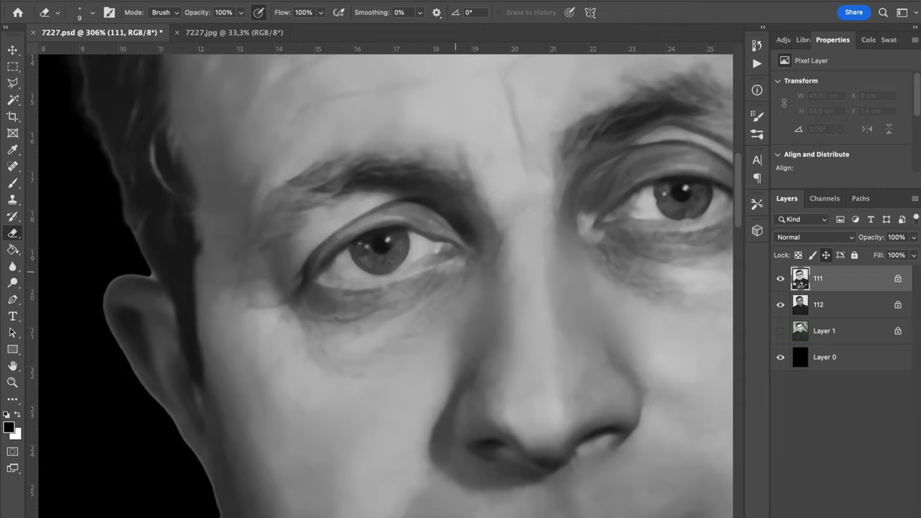
scroll(409, 320, up, 3)
scroll(469, 330, right, 5)
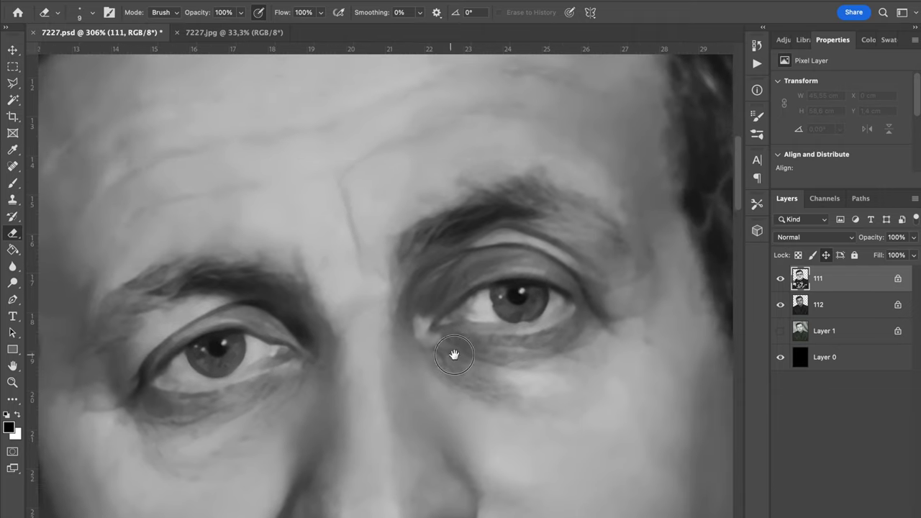
key(bracketright)
key(bracketright)
key(bracketright)
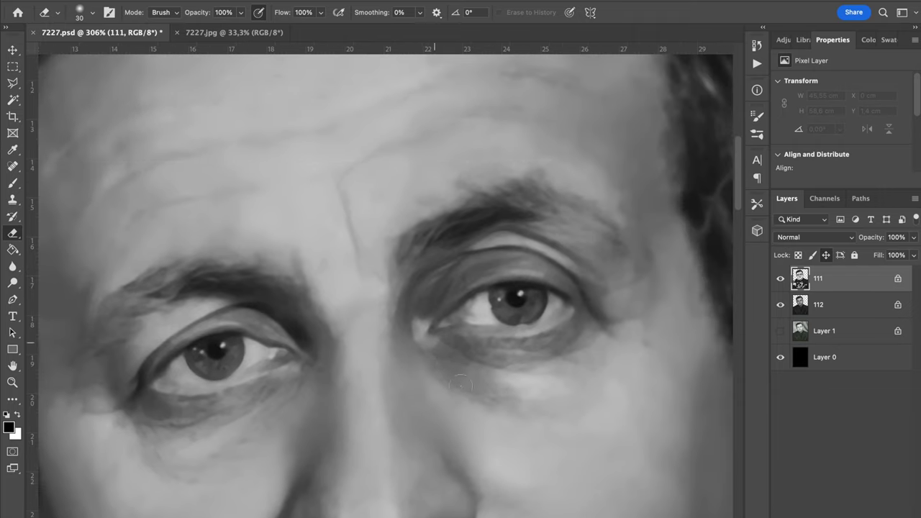
key(bracketleft)
key(bracketleft)
key(bracketleft)
Set the eraser to 50 px for layer 112, merge layer 111 down into it, and save the document
key(super+minus)
key(super+minus)
key(super+minus)
click(841, 307)
drag(596, 138, 611, 261)
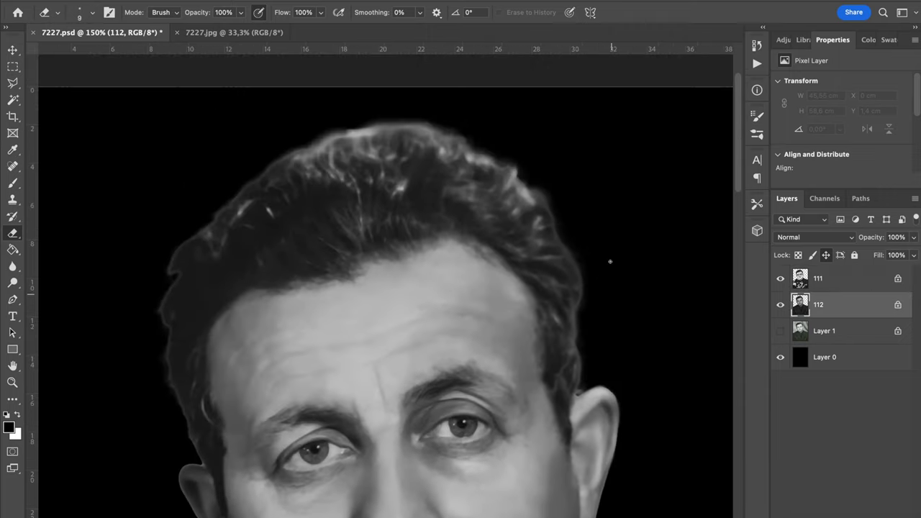
key(bracketright)
key(bracketright)
key(bracketright)
key(bracketright)
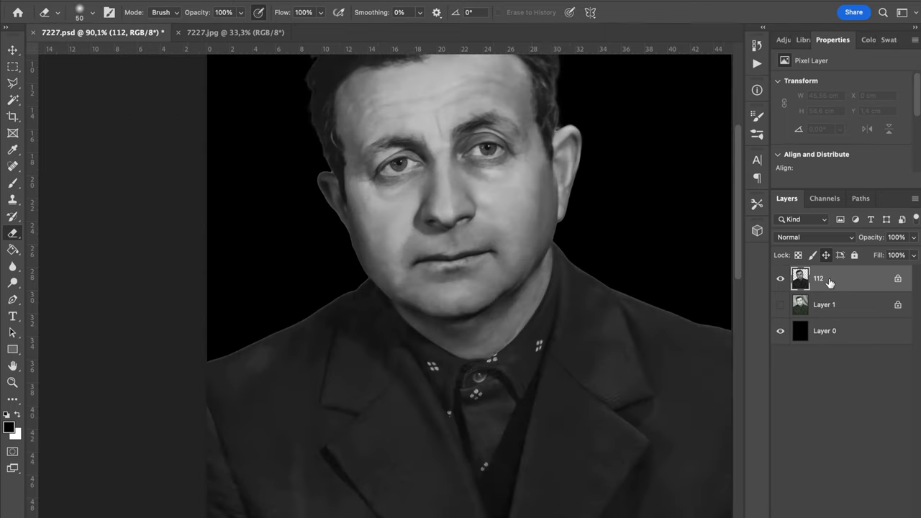
key(ctrl+s)
Arrange 7227.jpg and 7227.psd side by side and narrow the area showing the original scan
click(259, 34)
click(425, 2)
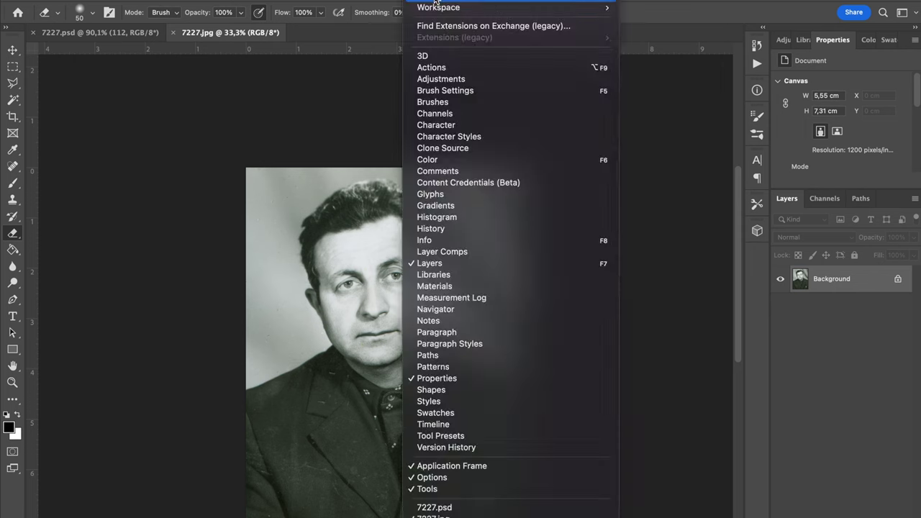
mouse_move(593, 2)
click(652, 33)
drag(391, 201, 363, 203)
drag(293, 206, 205, 209)
Enlarge the face in 7227.jpg to 55% as a reference and make 7227.psd active again
click(12, 50)
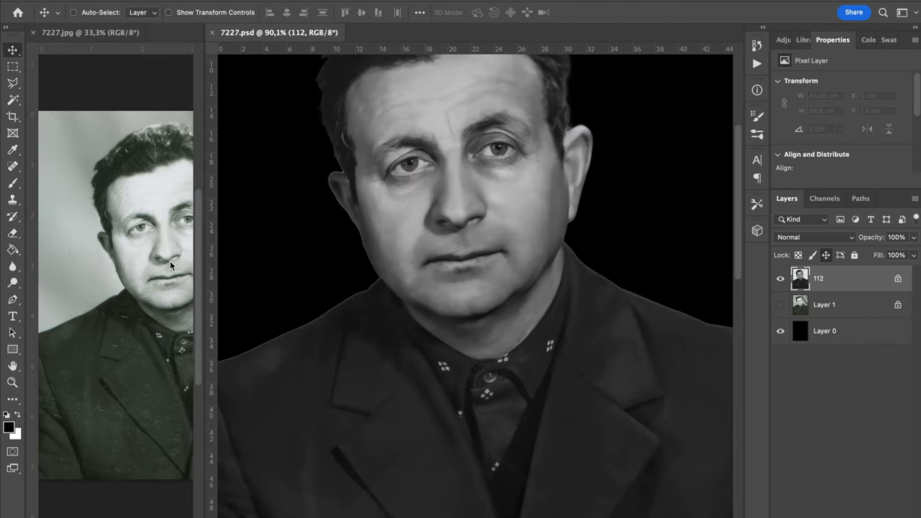
drag(171, 368, 102, 378)
scroll(103, 378, up, 5)
click(302, 295)
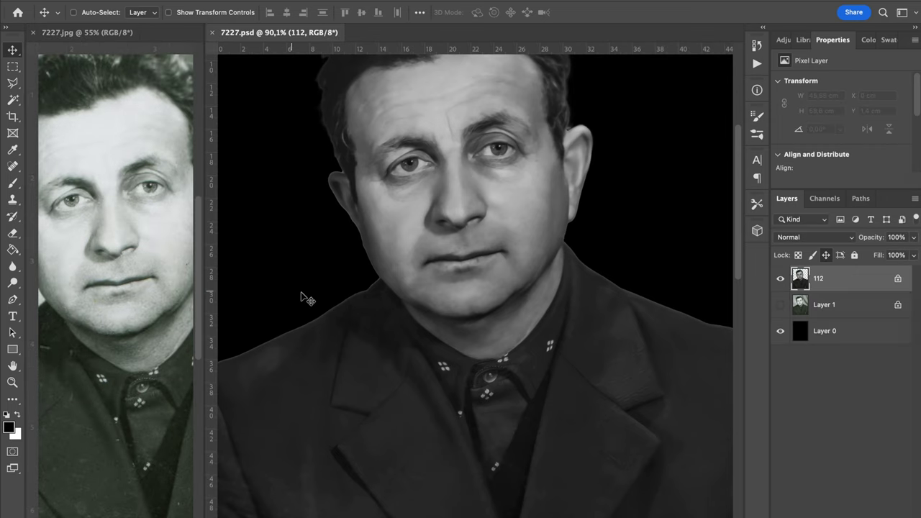
Create an empty layer above layer 112 and choose an 8 px brush with pressure-controlled opacity
scroll(302, 295, down, 1)
key(ctrl+shift+alt+n)
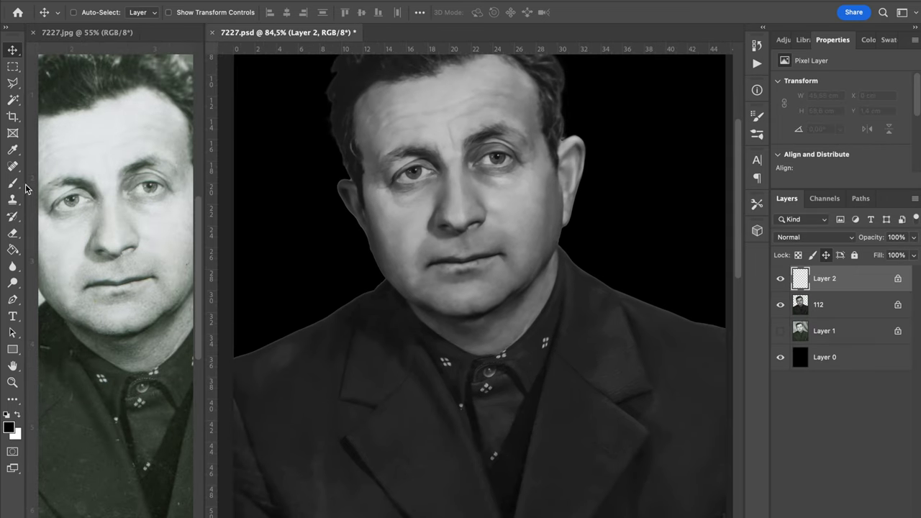
click(12, 182)
click(47, 182)
click(311, 12)
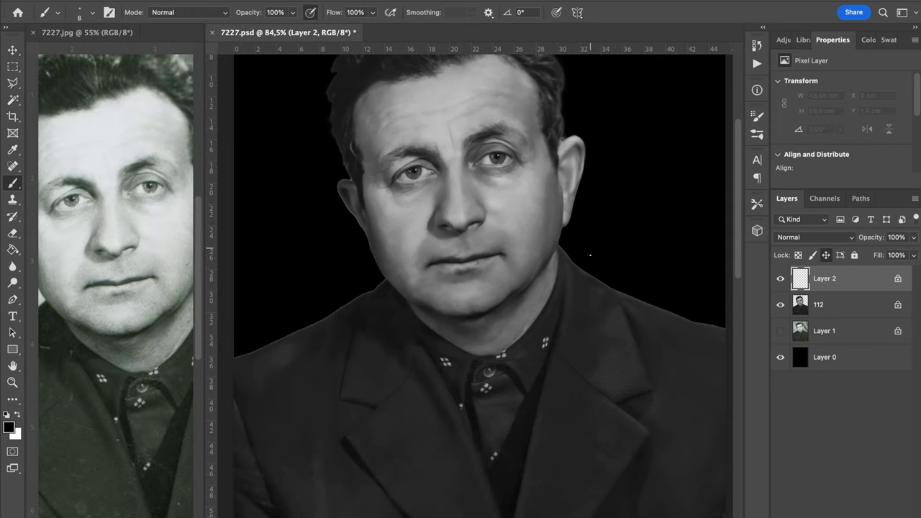
Hide layer 112 and show the original scan on Layer 1
scroll(482, 244, up, 5)
drag(486, 184, 544, 412)
key(super+plus)
drag(628, 328, 586, 324)
key(super+plus)
click(781, 306)
click(780, 331)
Add a Brightness/Contrast adjustment layer above Layer 1 with brightness set to -46
key(super+minus)
key(super+minus)
key(super+minus)
click(834, 339)
click(847, 516)
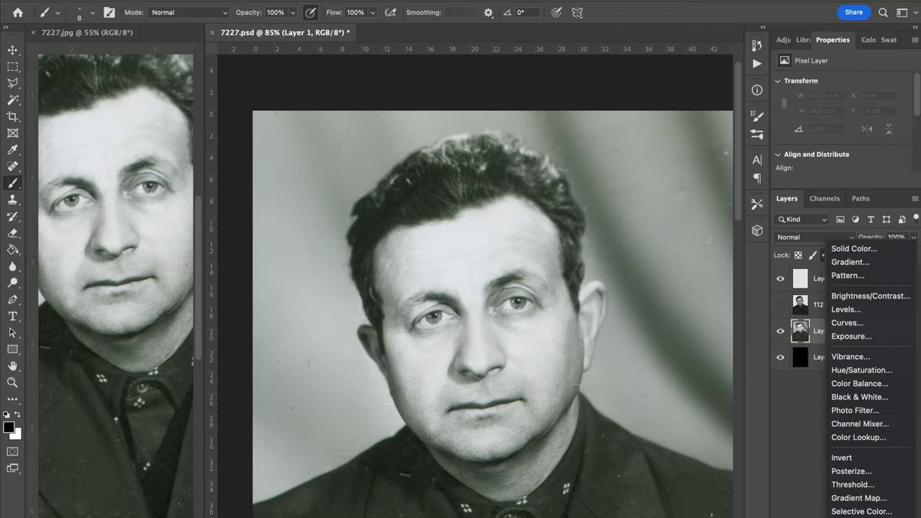
click(855, 295)
drag(840, 118, 823, 117)
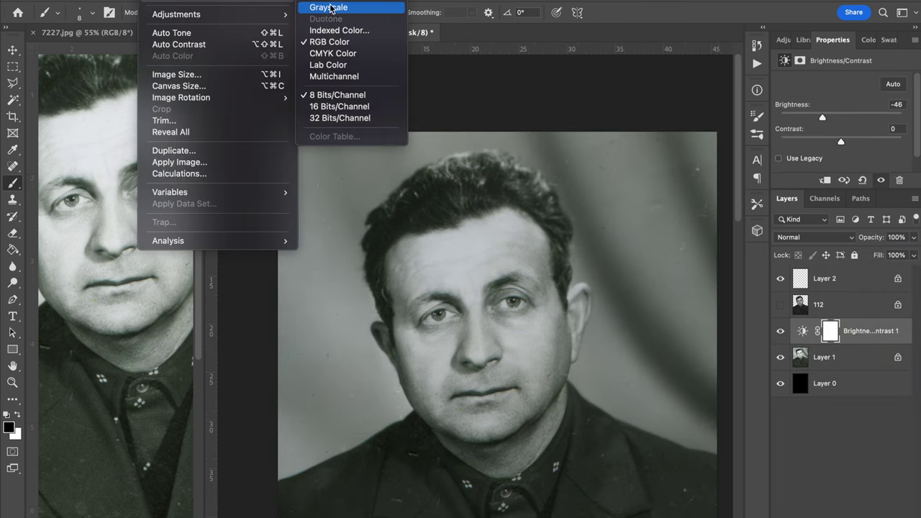
Convert the document to grayscale while keeping its layers, compare the adjustment on and off, and make Layer 2 active
click(331, 8)
click(491, 216)
click(492, 209)
click(780, 331)
click(780, 331)
click(831, 285)
click(780, 304)
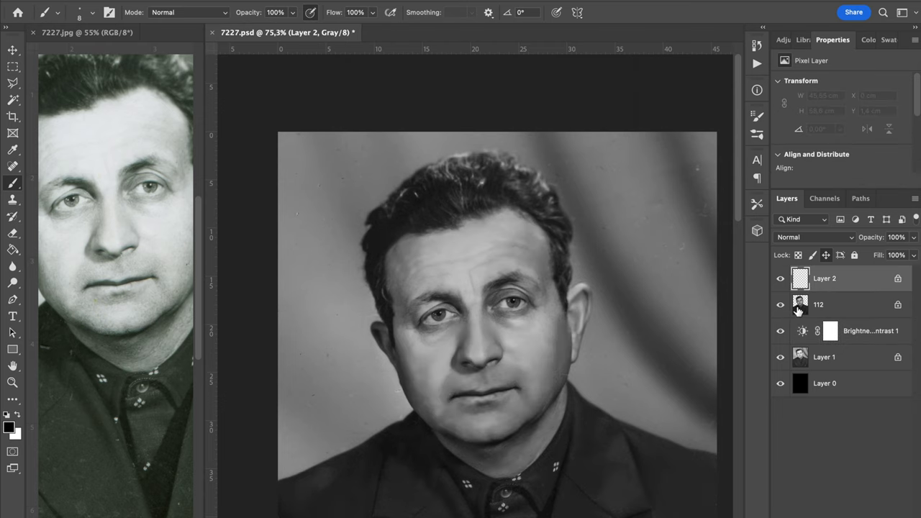
Hide layer 112 and paint fine lashes on the left-hand eye on Layer 2 with a 1 px brush at 50% opacity
key(super+plus)
click(780, 304)
drag(383, 331, 515, 271)
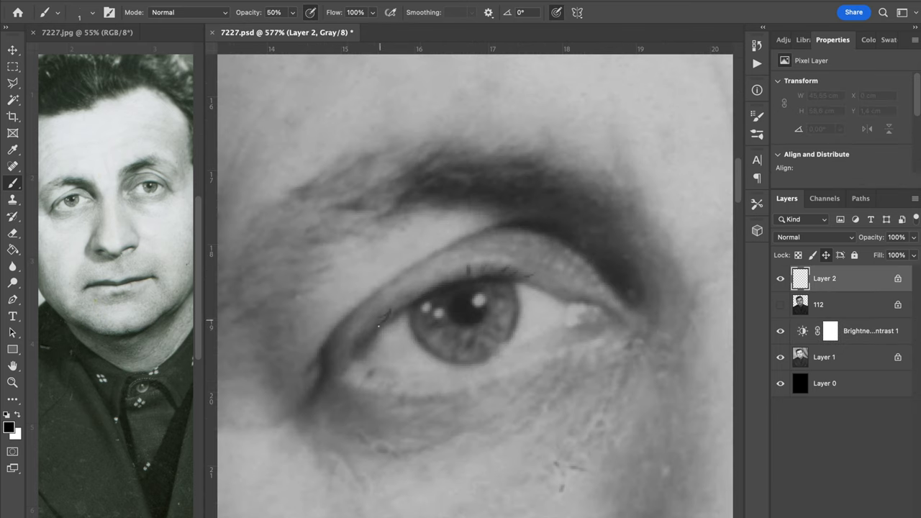
drag(383, 398, 389, 390)
Enlarge the same eye in 7227.jpg as a reference and paint the remaining lower lashes and the iris's inner edge on Layer 2
click(115, 288)
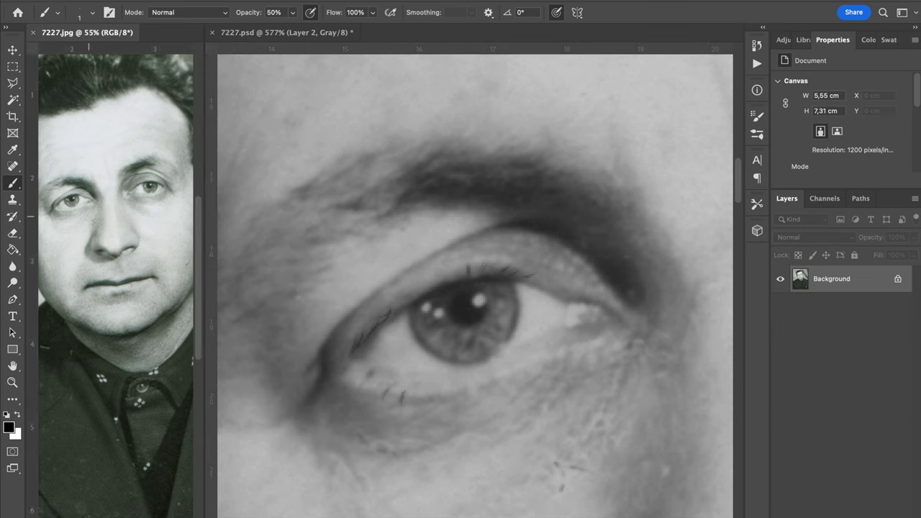
scroll(115, 287, up, 5)
drag(136, 292, 203, 387)
mouse_move(105, 364)
mouse_down()
mouse_move(195, 423)
mouse_move(144, 430)
mouse_up()
click(335, 402)
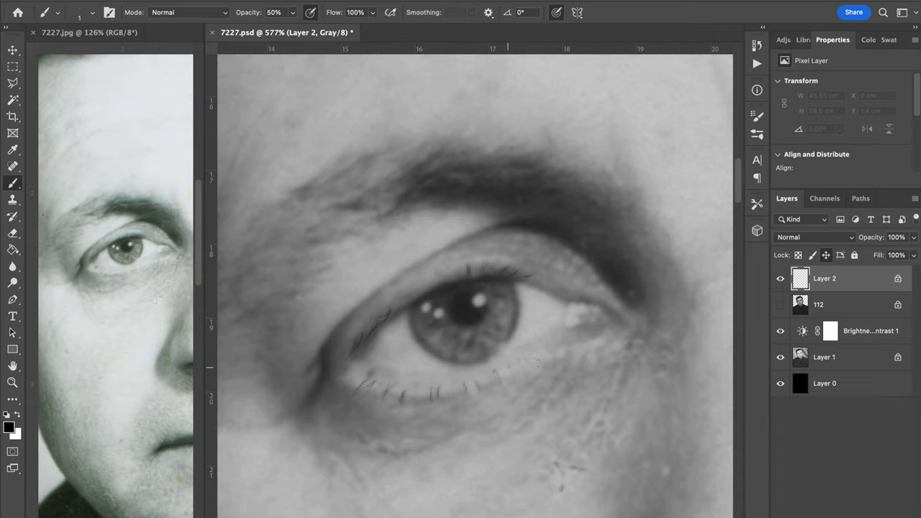
drag(501, 349, 514, 304)
Paint fine hairs along the outer half of the left-hand eyebrow with a 1 px brush at 50% opacity
scroll(457, 281, up, 3)
scroll(456, 281, left, 1)
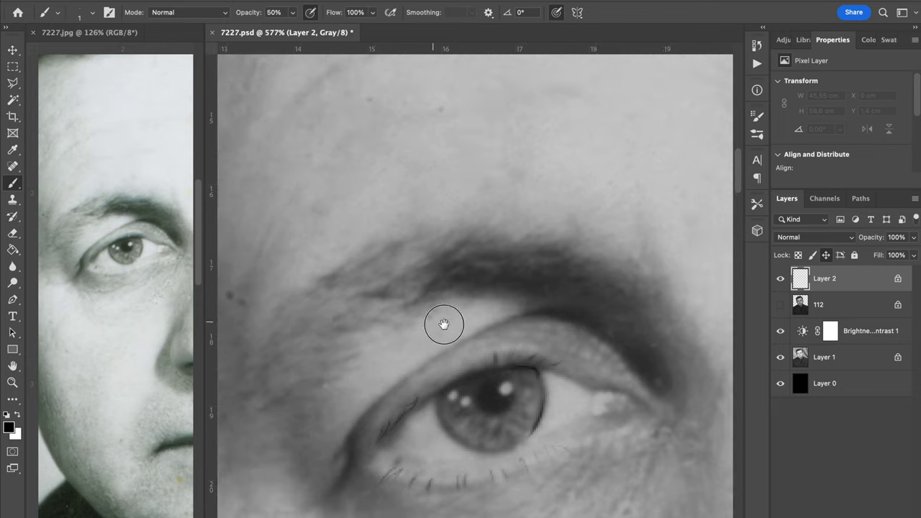
scroll(443, 333, left, 2)
drag(471, 280, 533, 226)
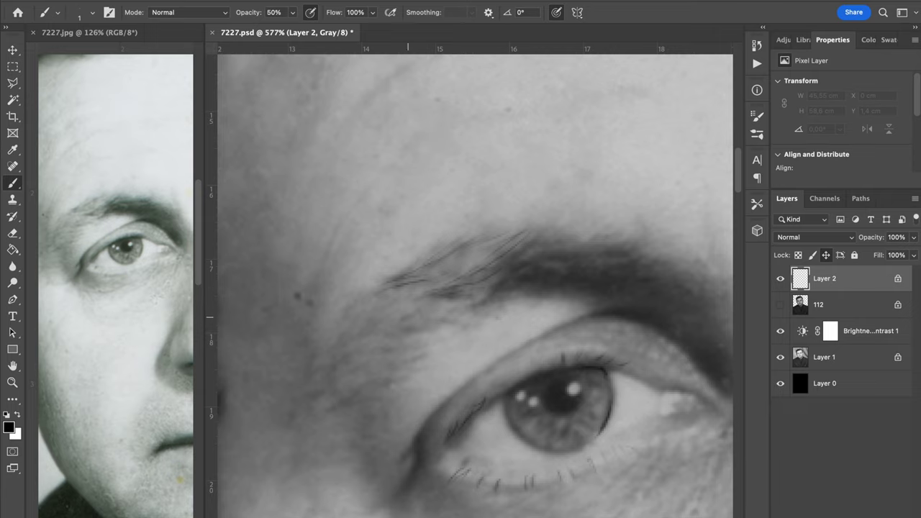
drag(385, 350, 404, 347)
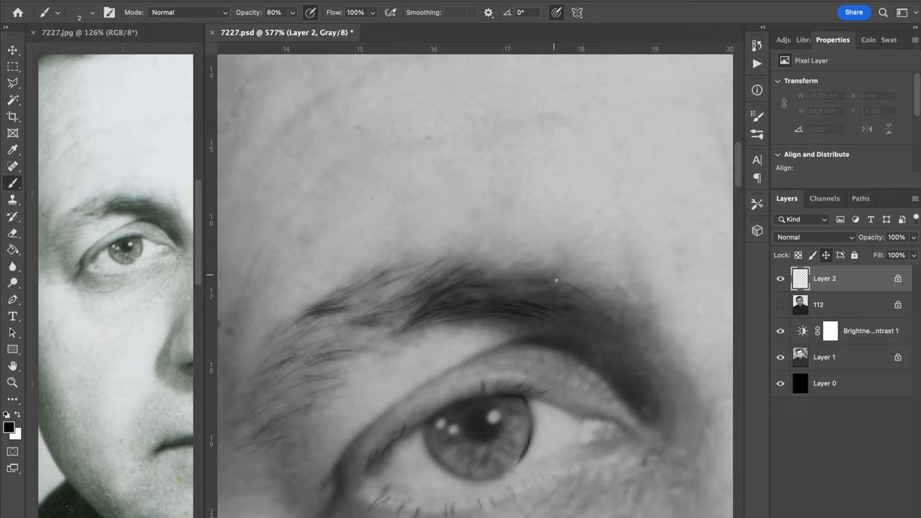
Add darker hairs through the middle and lower edge of the eyebrow with a 1 to 2 px brush at 80% opacity
mouse_move(514, 289)
mouse_down()
mouse_move(542, 292)
mouse_move(509, 283)
mouse_move(462, 299)
mouse_up()
drag(396, 321, 426, 305)
key(bracketleft)
mouse_move(370, 344)
mouse_down()
mouse_move(412, 330)
mouse_move(383, 344)
mouse_up()
mouse_move(355, 331)
mouse_down()
mouse_move(406, 318)
mouse_move(364, 303)
mouse_move(373, 311)
mouse_move(341, 337)
mouse_move(385, 309)
mouse_move(363, 335)
mouse_up()
drag(344, 326, 388, 320)
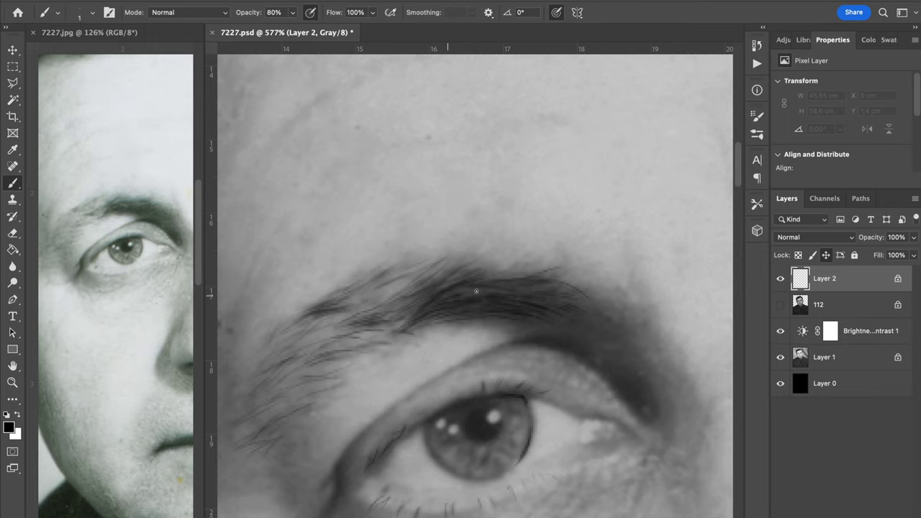
Paint the upper lash line above the iris and the eyelid crease on Layer 2 at 80% opacity
scroll(551, 407, down, 3)
scroll(552, 407, left, 2)
key(bracketright)
key(bracketright)
drag(514, 314, 544, 309)
click(556, 13)
mouse_move(560, 254)
mouse_down()
mouse_move(602, 255)
mouse_move(523, 270)
mouse_move(484, 294)
mouse_move(518, 273)
mouse_up()
key(super+z)
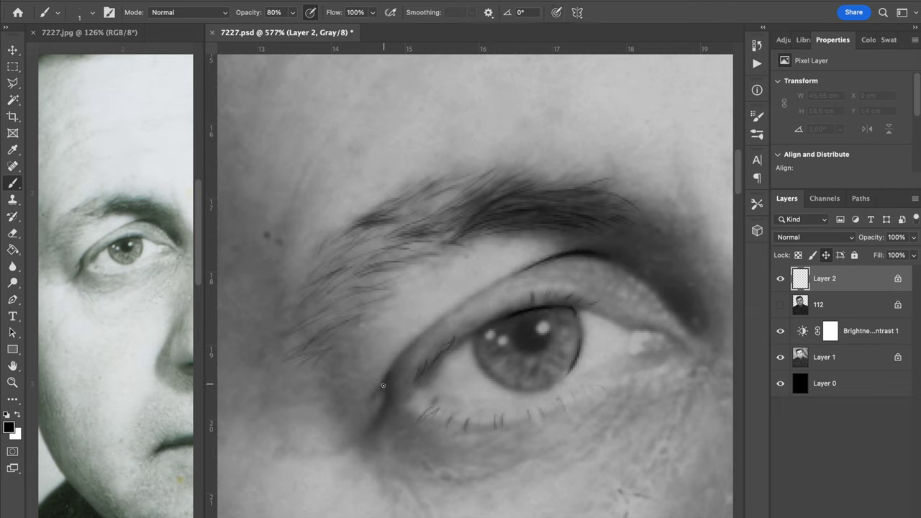
Paint the outer corner of the eyelid and the iris's outer edge with a 1 px brush, comparing with layer 112 shown and hidden
scroll(403, 356, down, 2)
scroll(403, 356, right, 1)
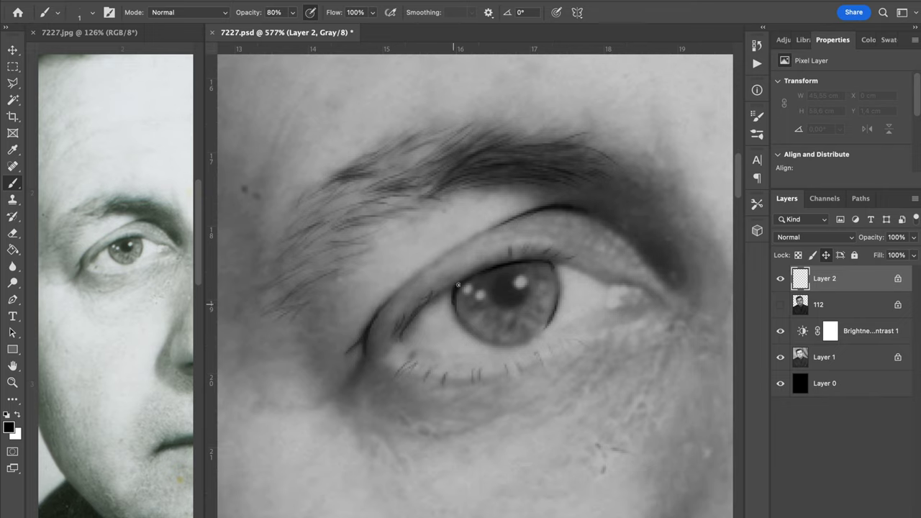
click(782, 304)
click(782, 305)
Fill the pupil in black with a 4 px brush and outline the tear duct and inner lid edges with a smaller one
key(])
key(])
key(])
mouse_move(506, 294)
mouse_down()
mouse_move(511, 281)
mouse_move(510, 300)
mouse_move(510, 278)
mouse_up()
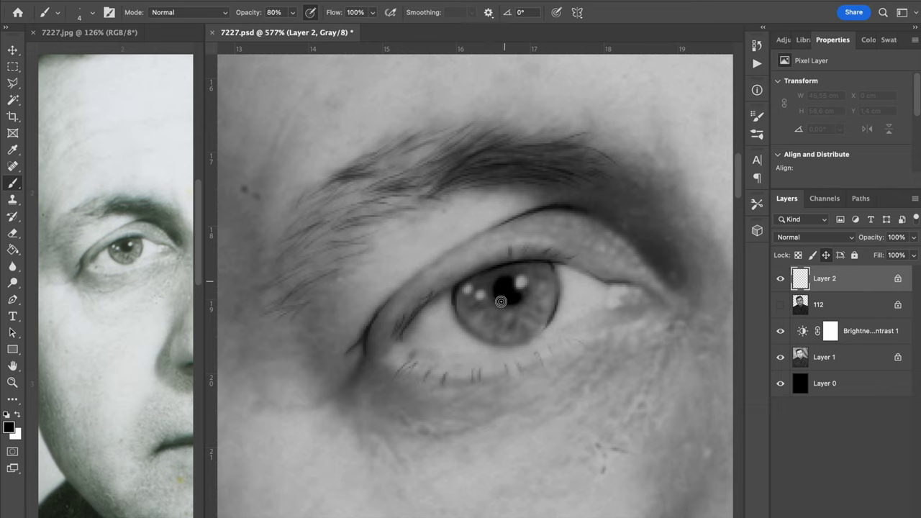
key(bracketleft)
key(bracketleft)
drag(607, 282, 642, 287)
drag(601, 311, 570, 325)
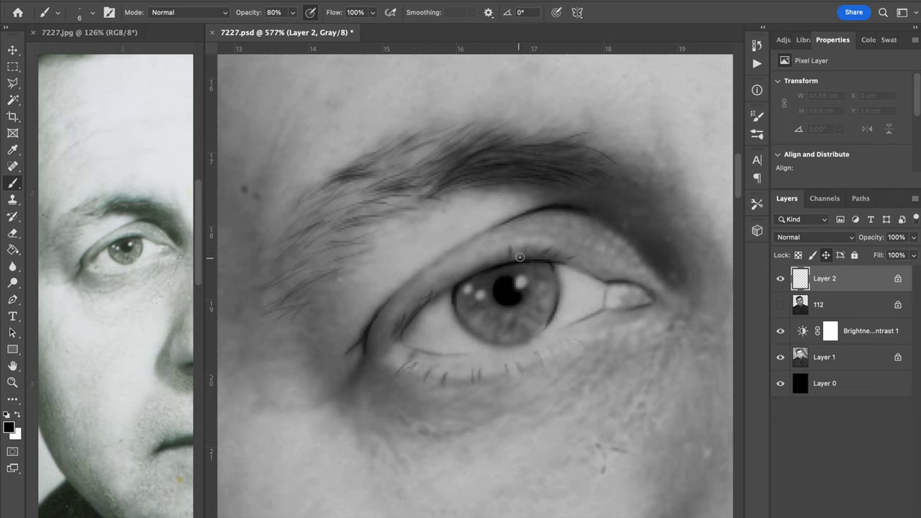
Compare with layer 112 shown and hidden, and shade the rim of the iris at 40% brush opacity
click(780, 304)
click(780, 305)
key(4)
drag(549, 289, 544, 323)
key(super+z)
right_click(602, 287)
click(704, 460)
drag(462, 296, 479, 333)
Darken the outer lid corner and the tear duct outline with a 2 px brush at 40% opacity
key(bracketleft)
key(bracketleft)
key(bracketleft)
key(bracketleft)
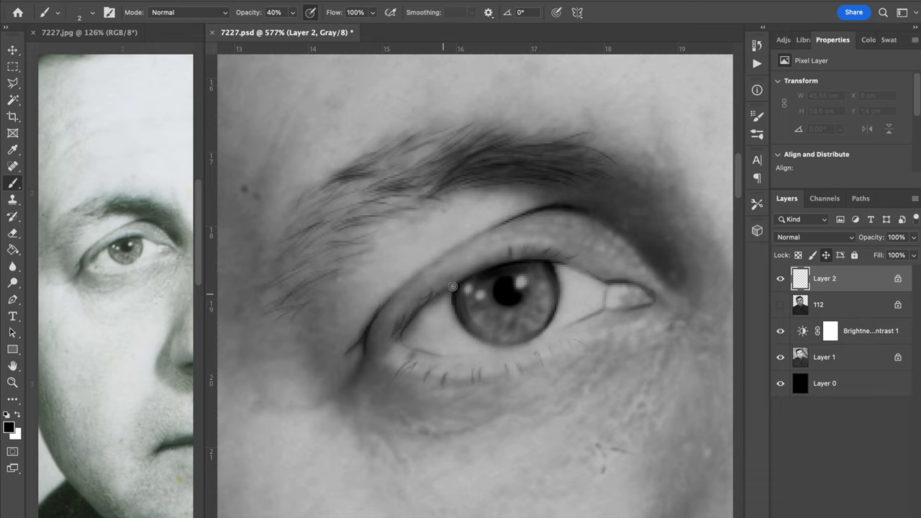
drag(367, 338, 348, 386)
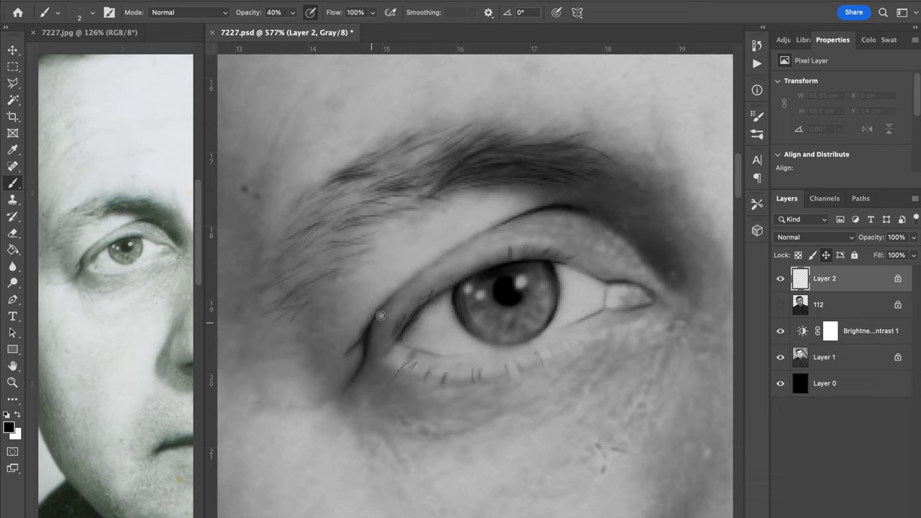
drag(663, 301, 569, 292)
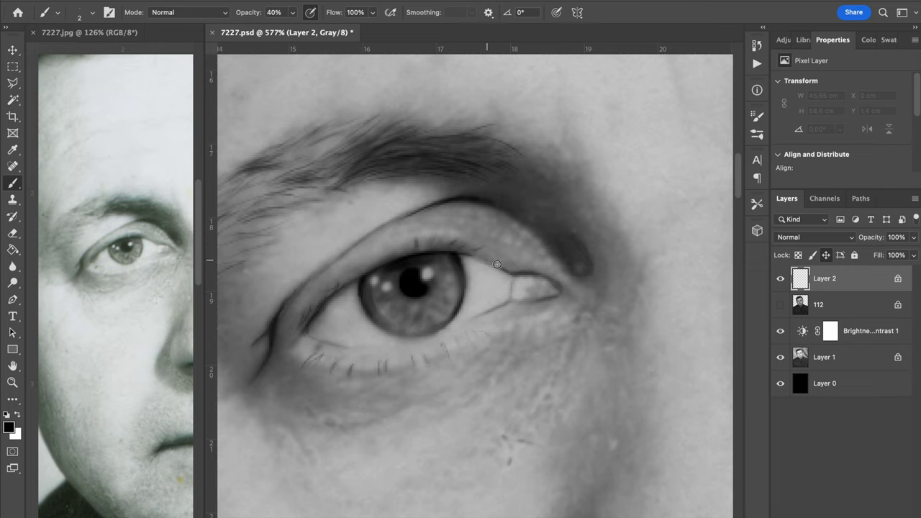
drag(563, 286, 462, 325)
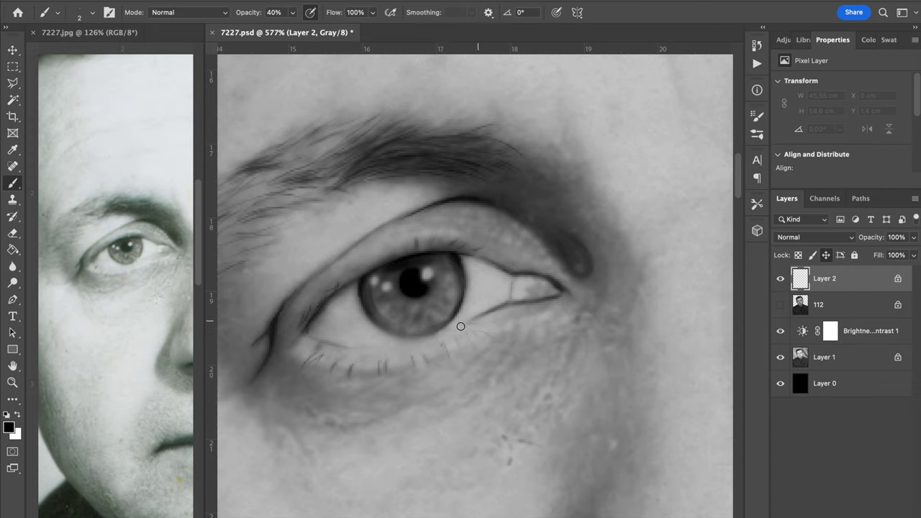
Show layer 112 again beneath the painted eye details
click(780, 304)
scroll(496, 293, down, 5)
scroll(491, 309, up, 4)
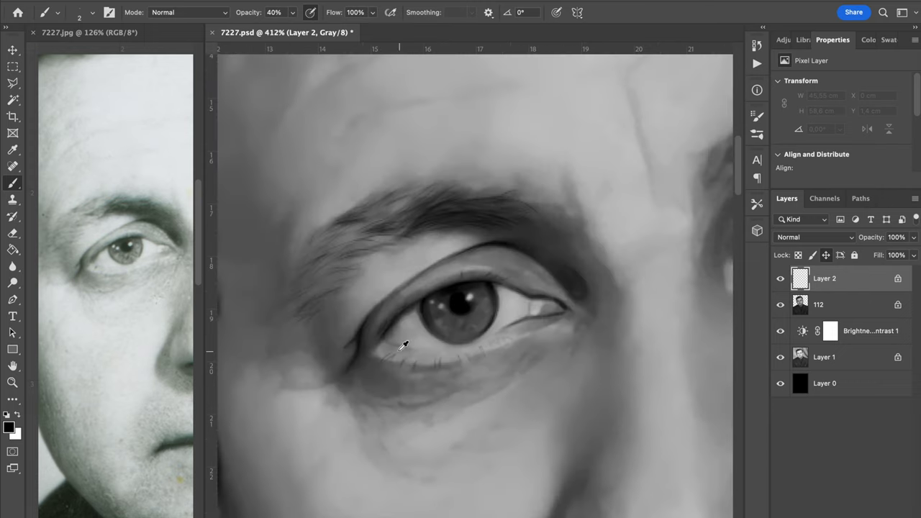
alt+click(404, 346)
alt+click(383, 339)
drag(398, 352, 425, 353)
drag(415, 353, 457, 349)
key(super+z)
key(super+z)
drag(403, 349, 430, 354)
key(super+z)
Darken the outer lower lid with a tone sampled beside it and soften the inner-corner strokes with a 25 px eraser at 50% opacity
alt+click(383, 332)
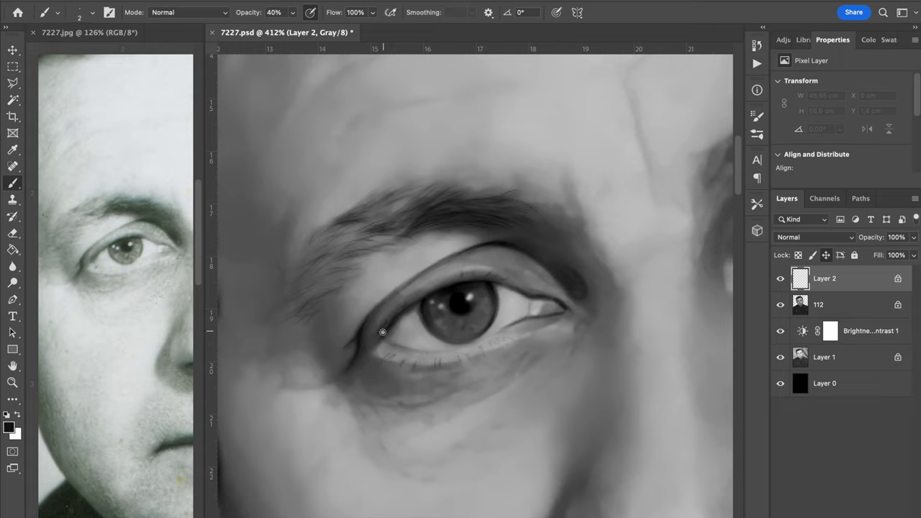
key(e)
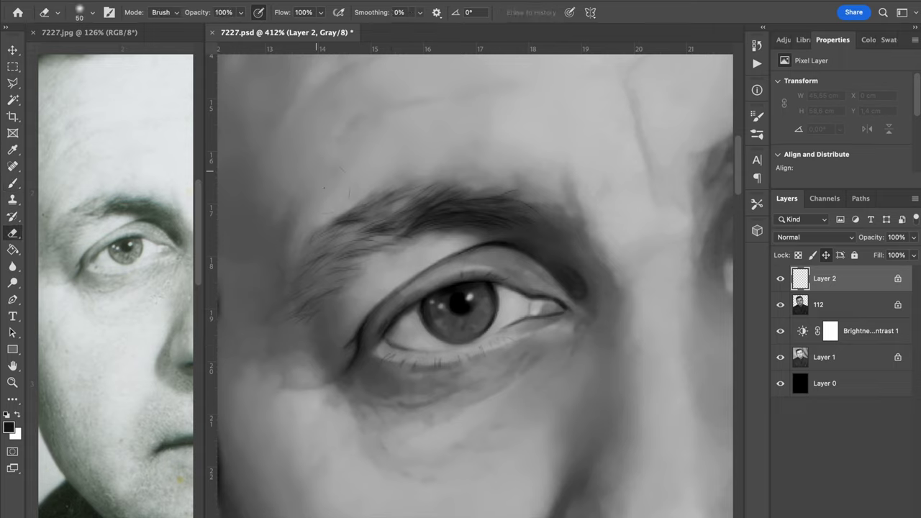
key(bracketleft)
key(bracketleft)
drag(536, 316, 556, 320)
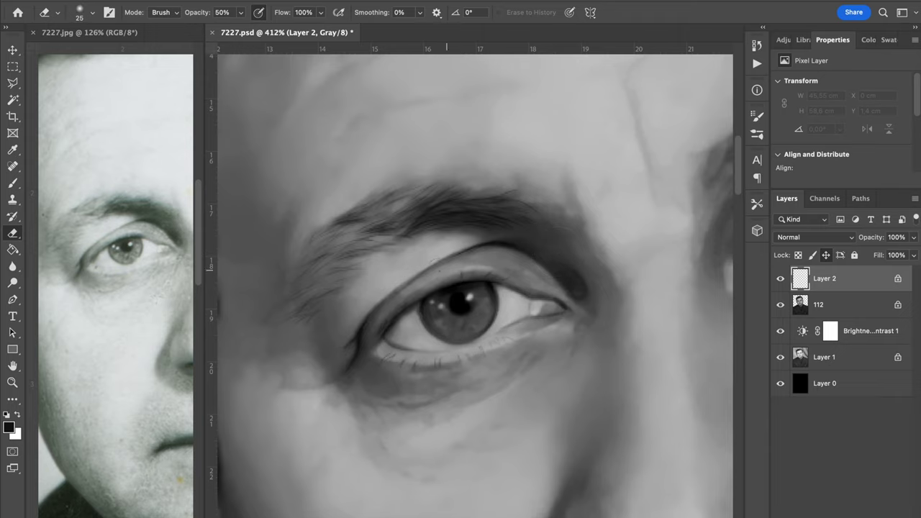
Paint additional hairs at the inner end of the left-hand eyebrow with a 1 px brush at 40% opacity
scroll(437, 388, down, 5)
scroll(424, 331, down, 2)
scroll(424, 331, up, 6)
key(b)
key(bracketleft)
mouse_move(416, 285)
mouse_down()
mouse_move(307, 294)
mouse_move(432, 339)
mouse_move(472, 326)
mouse_up()
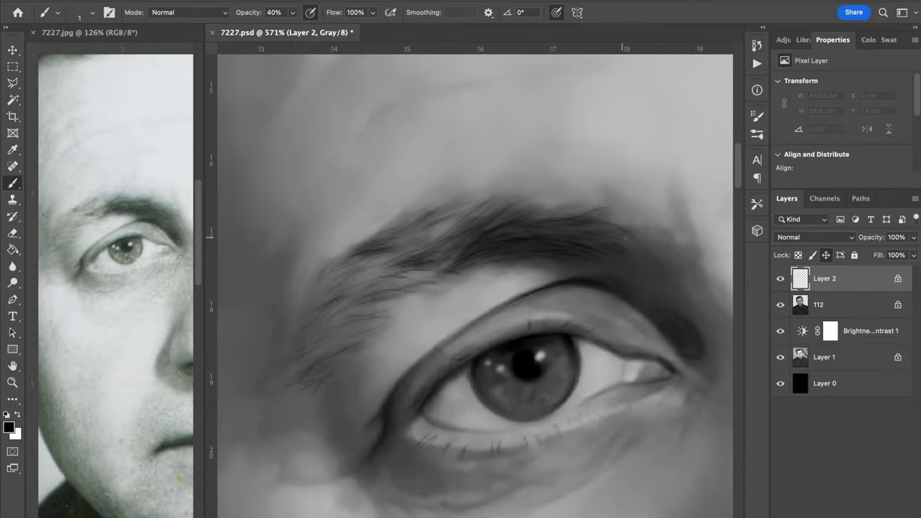
mouse_move(596, 234)
mouse_down()
mouse_move(624, 229)
mouse_move(666, 240)
mouse_up()
Soften the painted eyebrow strokes on Layer 2 using the Blur tool at 70 px and 20% strength
scroll(535, 257, down, 3)
key(r)
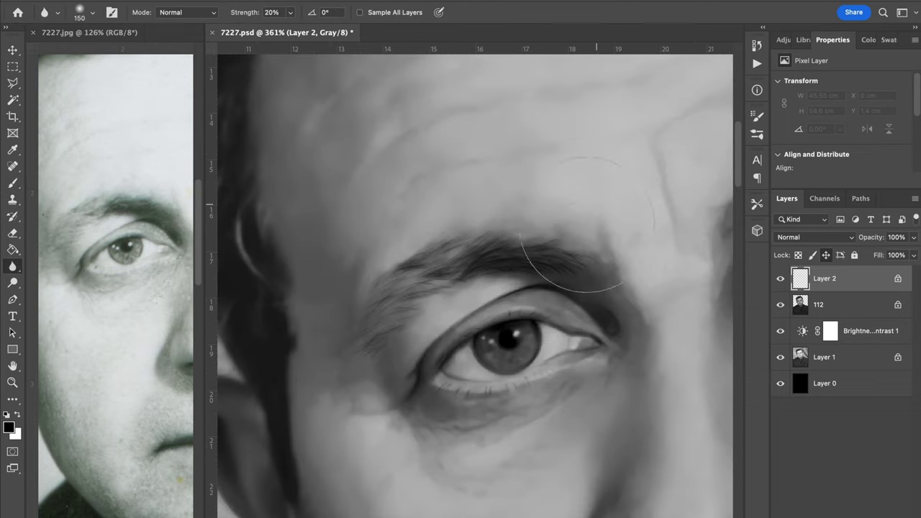
key([)
key([)
key([)
key([)
key([)
scroll(475, 306, down, 4)
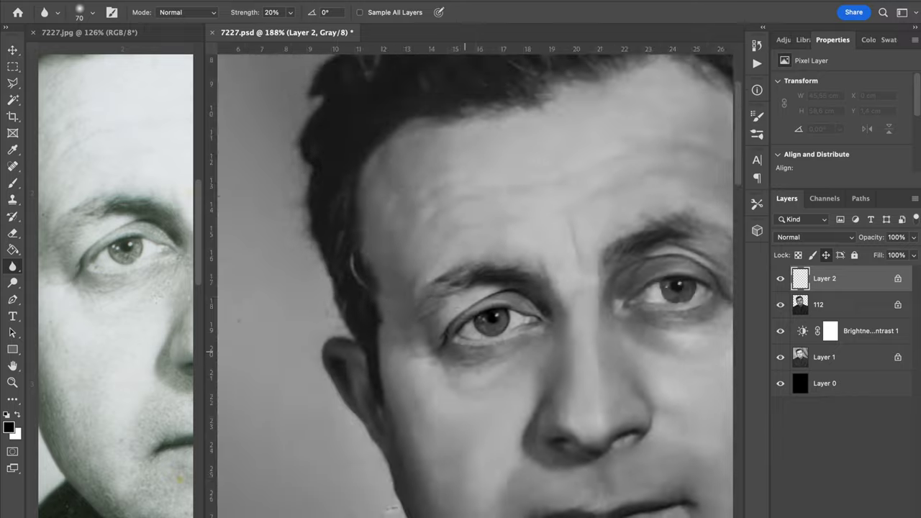
Hide layer 112 and paint the upper lashes, lid crease and inner-corner lines of the left-hand eye with a 1 px brush
scroll(475, 306, up, 4)
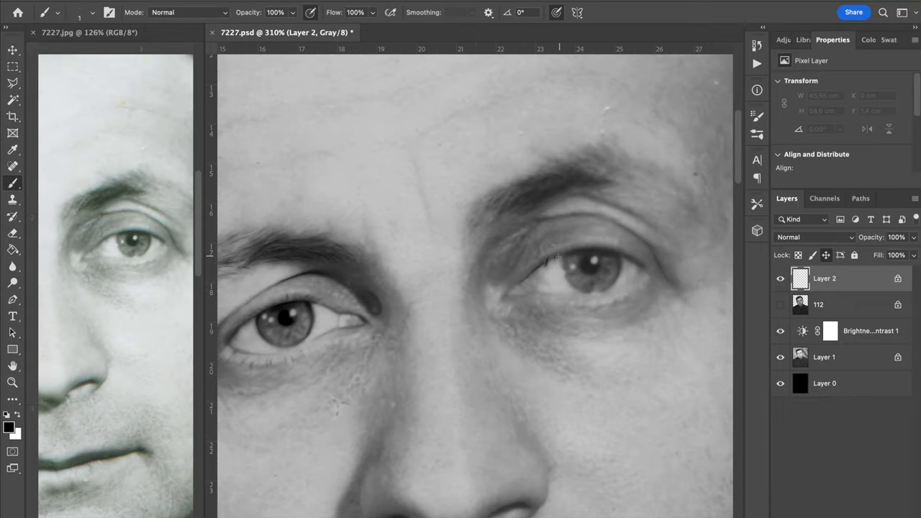
scroll(556, 254, left, 5)
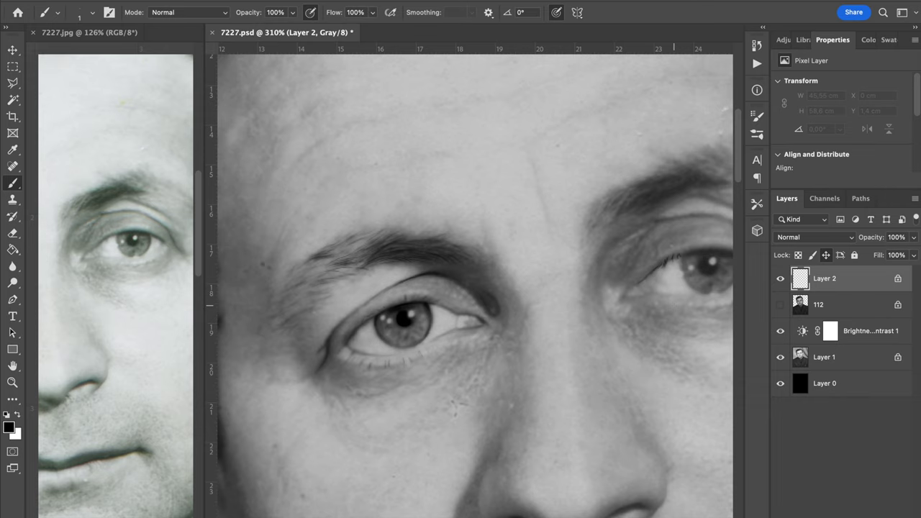
scroll(610, 291, left, 3)
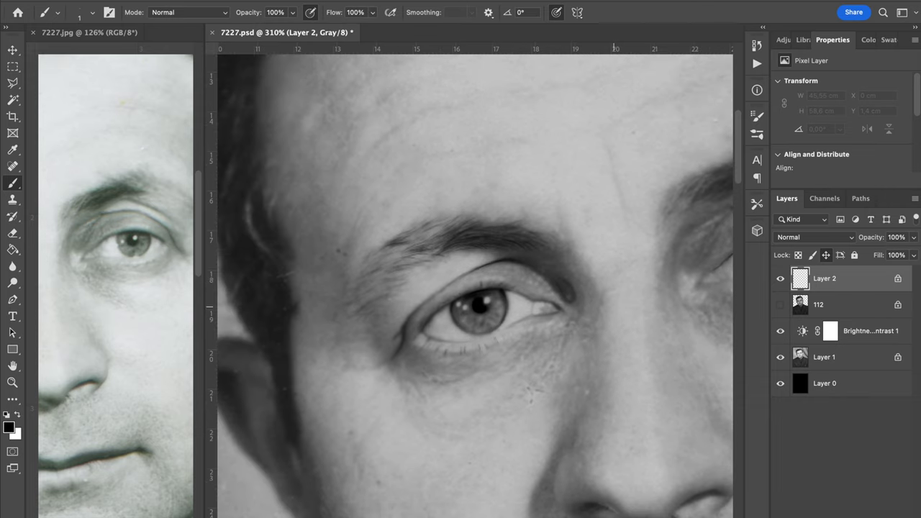
drag(165, 379, 281, 388)
click(419, 293)
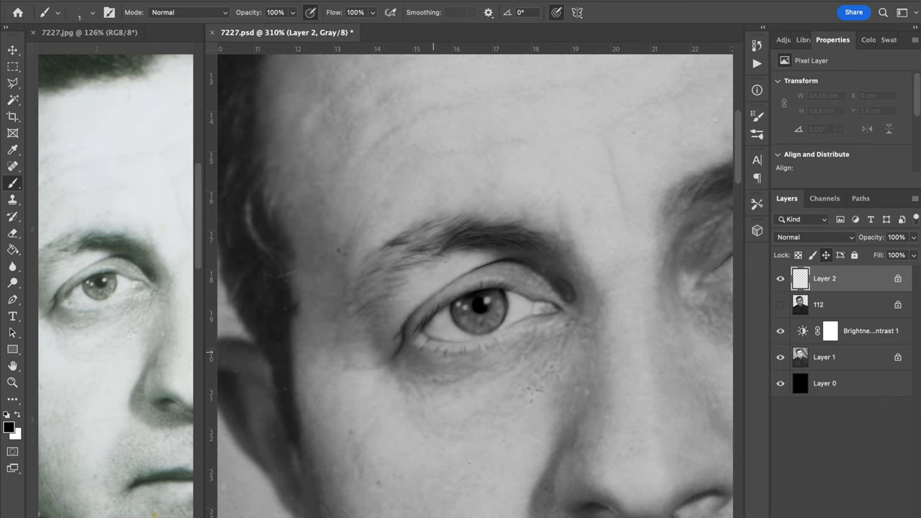
scroll(501, 324, down, 1)
scroll(555, 353, up, 2)
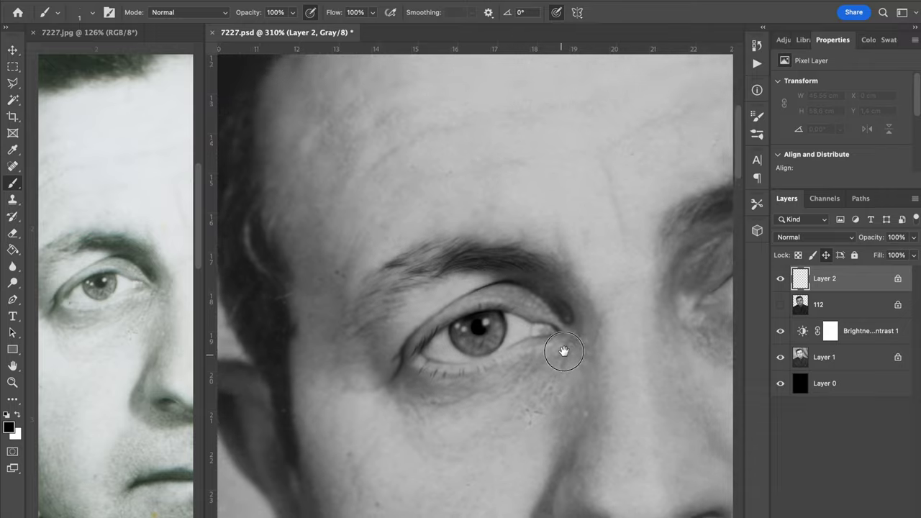
scroll(504, 316, down, 1)
mouse_move(503, 299)
mouse_down()
mouse_move(515, 297)
mouse_move(479, 302)
mouse_move(487, 296)
mouse_up()
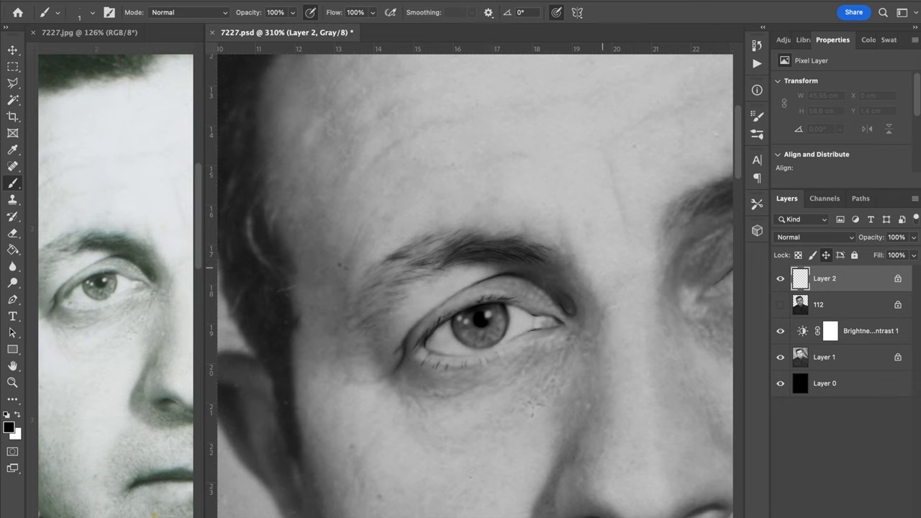
drag(522, 278, 579, 302)
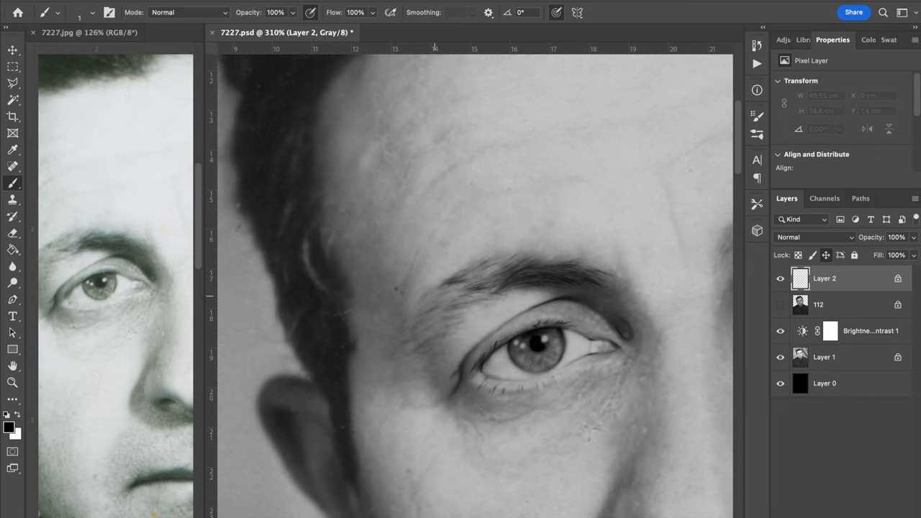
Paint fine hairs through the inner and middle parts of the right-hand eyebrow with a 1 px brush at 100% opacity
scroll(560, 366, right, 10)
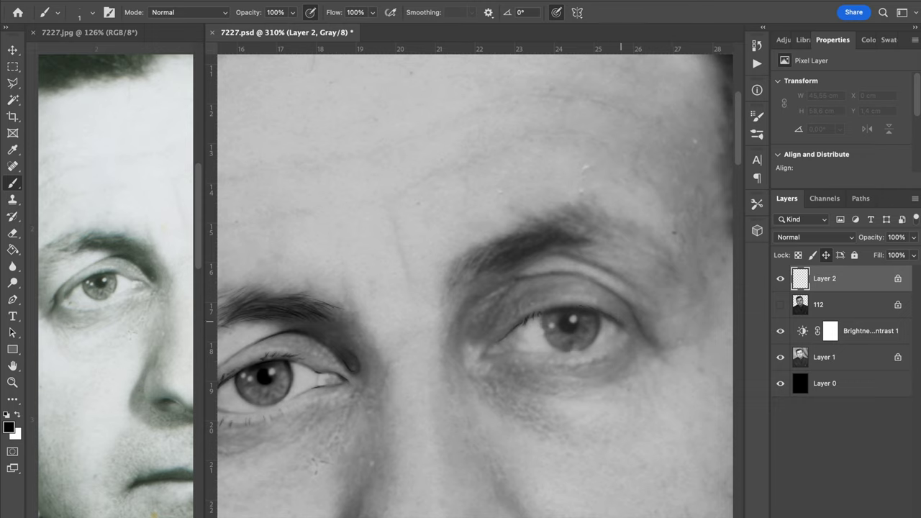
drag(525, 247, 619, 264)
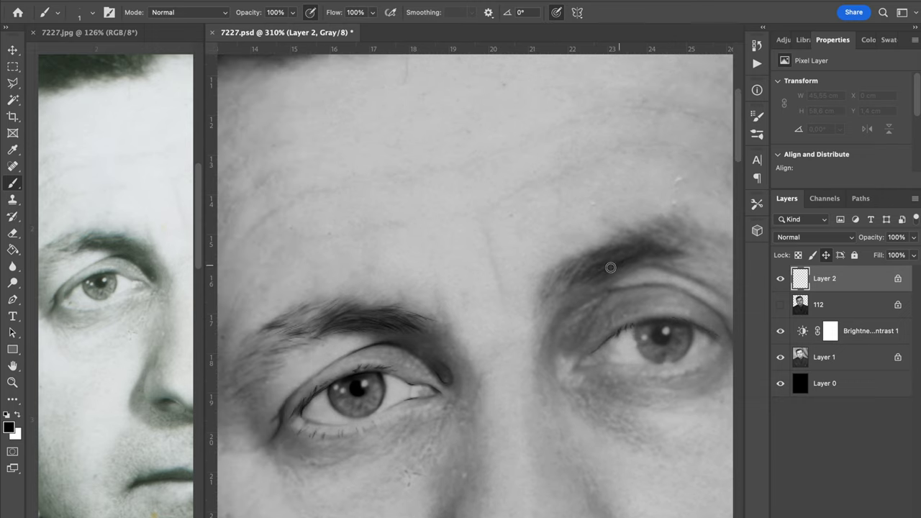
mouse_move(339, 329)
mouse_down()
mouse_move(497, 284)
mouse_move(477, 264)
mouse_up()
mouse_move(450, 305)
mouse_down()
mouse_move(428, 313)
mouse_move(434, 338)
mouse_up()
mouse_move(574, 283)
mouse_down()
mouse_move(497, 292)
mouse_move(475, 325)
mouse_up()
drag(604, 327, 406, 362)
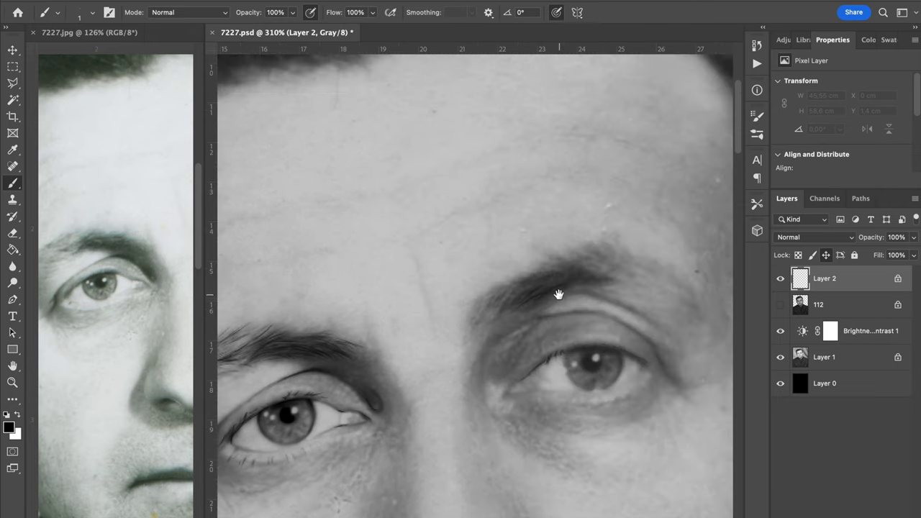
drag(486, 306, 495, 298)
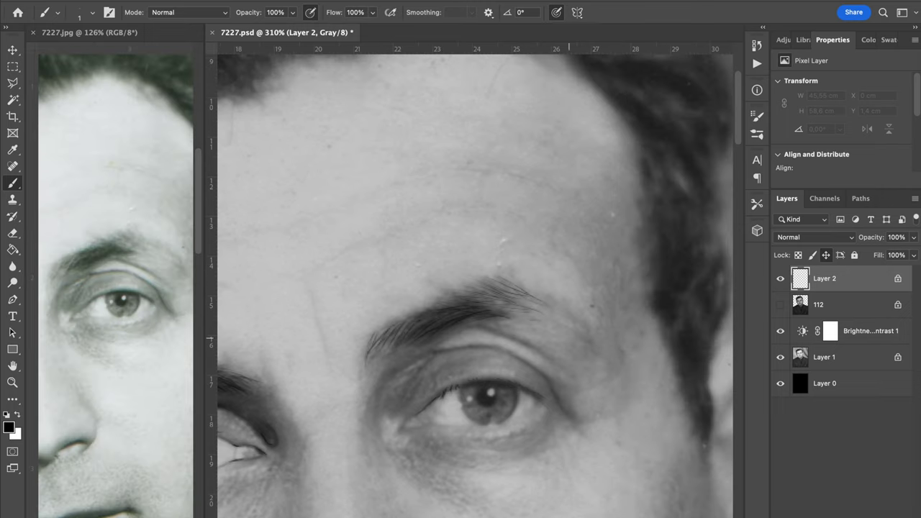
Extend the outer tail of the right-hand eyebrow with fine tapering 1 px hairs, following the original scan
drag(575, 344, 611, 368)
drag(192, 405, 166, 426)
click(579, 343)
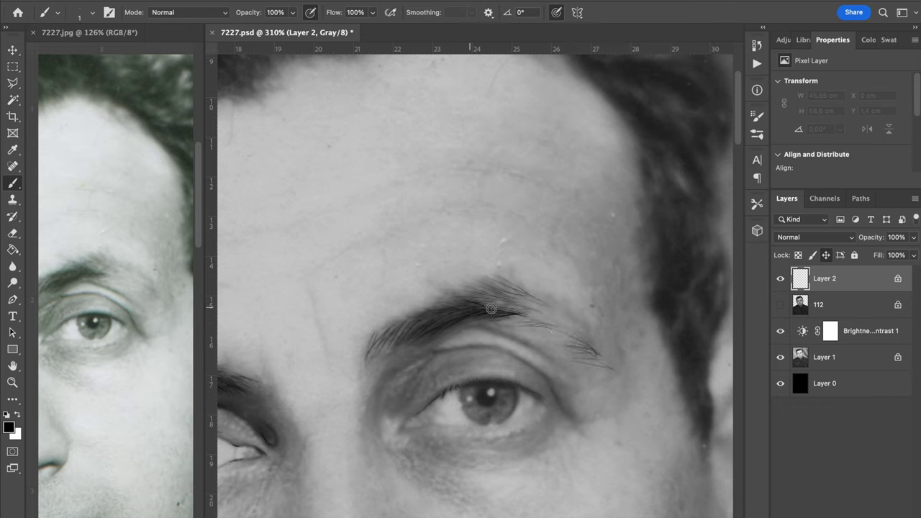
mouse_move(573, 331)
mouse_down()
mouse_move(585, 339)
mouse_move(578, 324)
mouse_move(597, 356)
mouse_up()
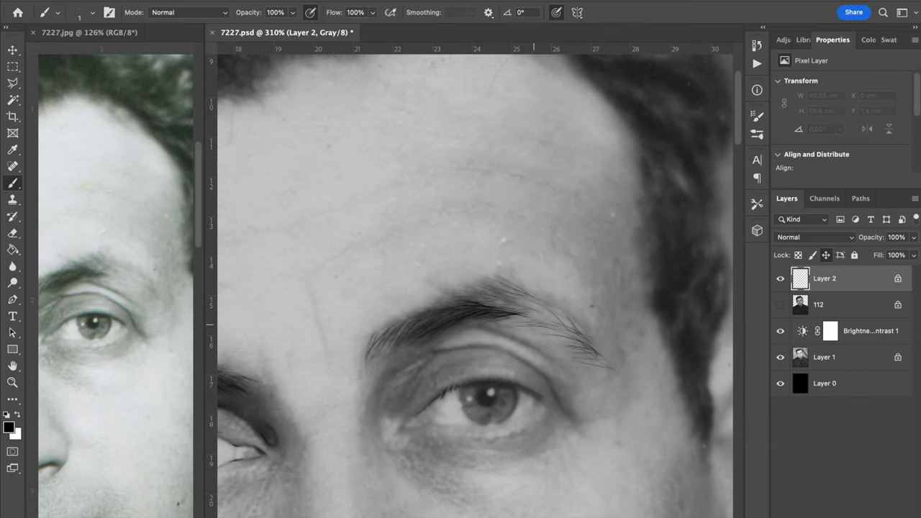
drag(558, 314, 580, 325)
drag(582, 406, 634, 350)
drag(521, 334, 565, 351)
Paint the upper lash line of the right-hand eye and darken its pupil with a 2 to 3 px brush
scroll(491, 390, down, 3)
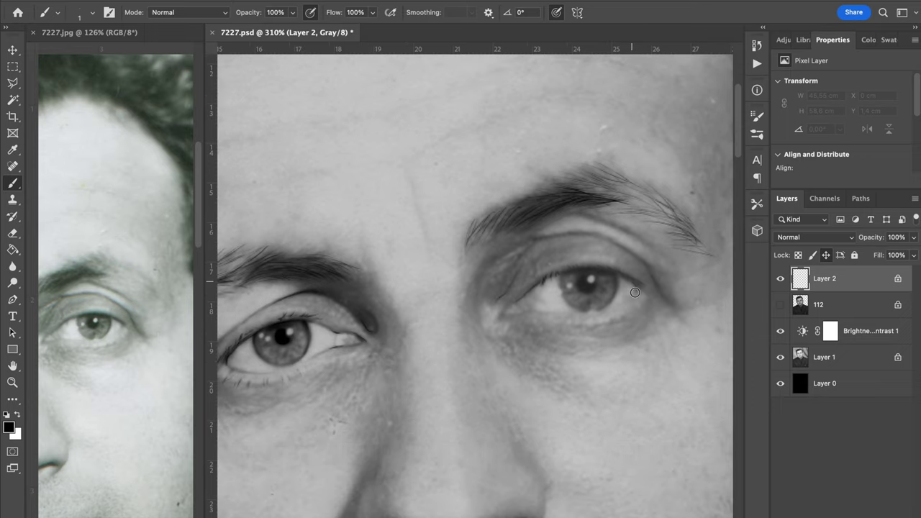
drag(563, 276, 559, 285)
key(super+equal)
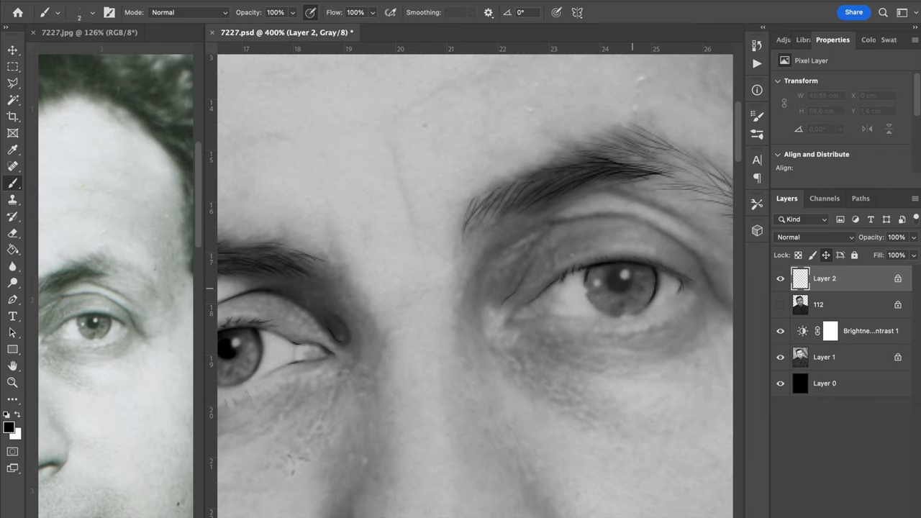
drag(618, 277, 622, 284)
Compare the painted right-hand eye with layer 112 shown and hidden
click(780, 304)
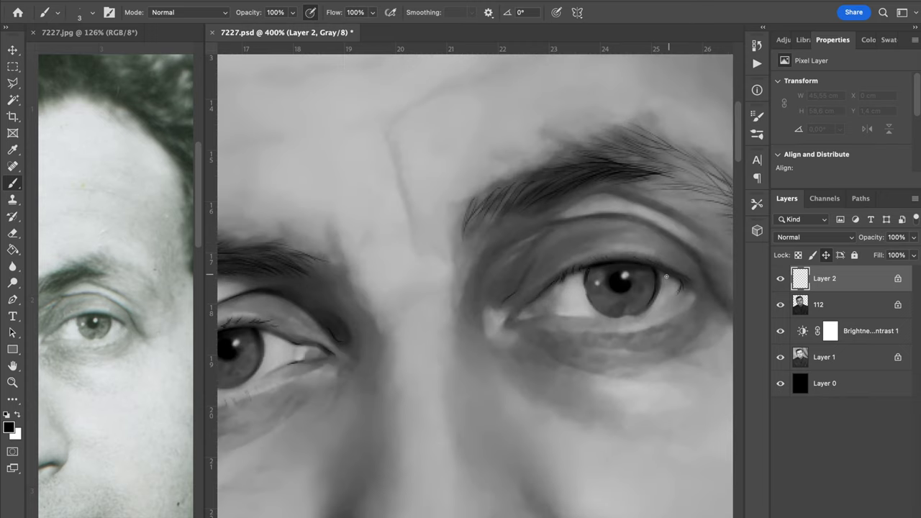
click(780, 304)
click(780, 304)
click(780, 305)
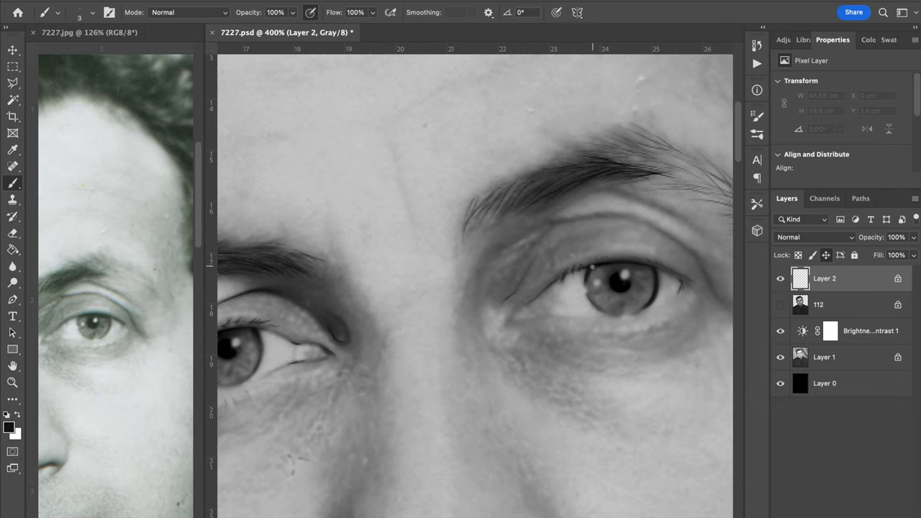
Touch up the right-hand iris with a 9 px eraser at 50% opacity and paint the inner lid fold with a 2 px brush
key(e)
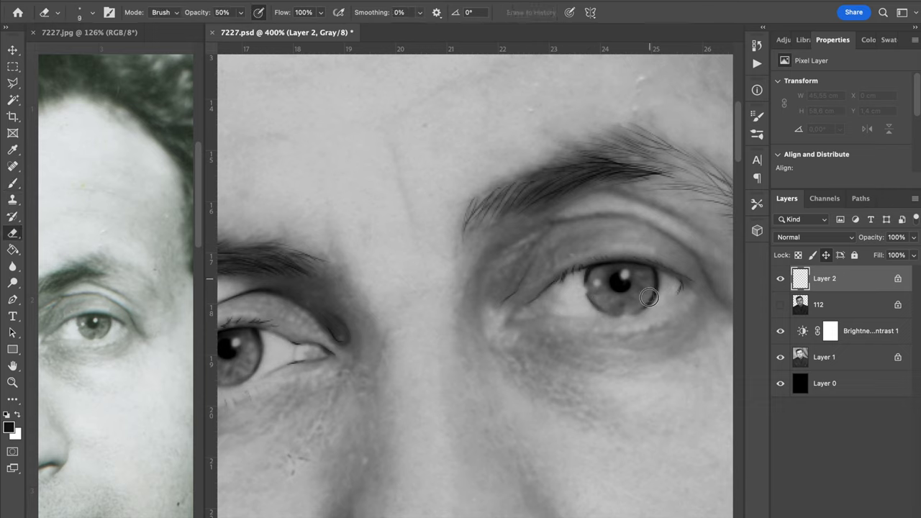
key(b)
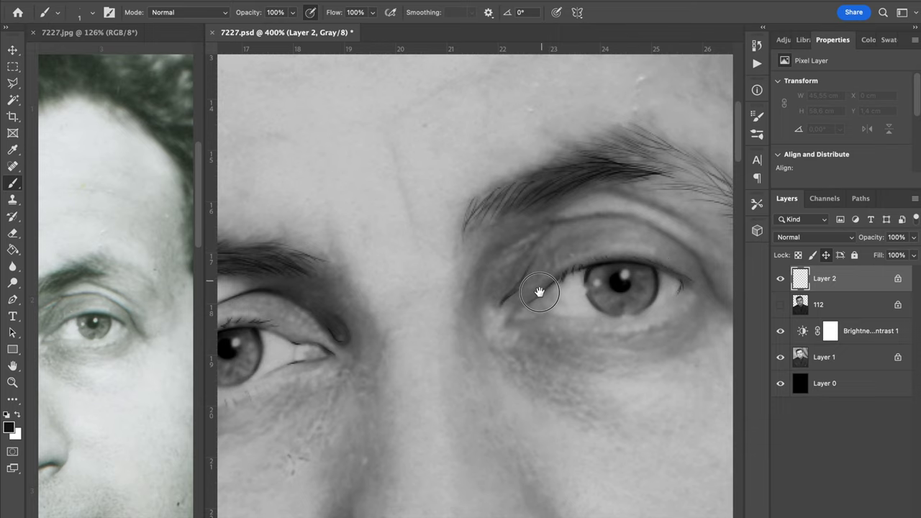
scroll(539, 294, up, 3)
key(bracketright)
scroll(540, 303, right, 5)
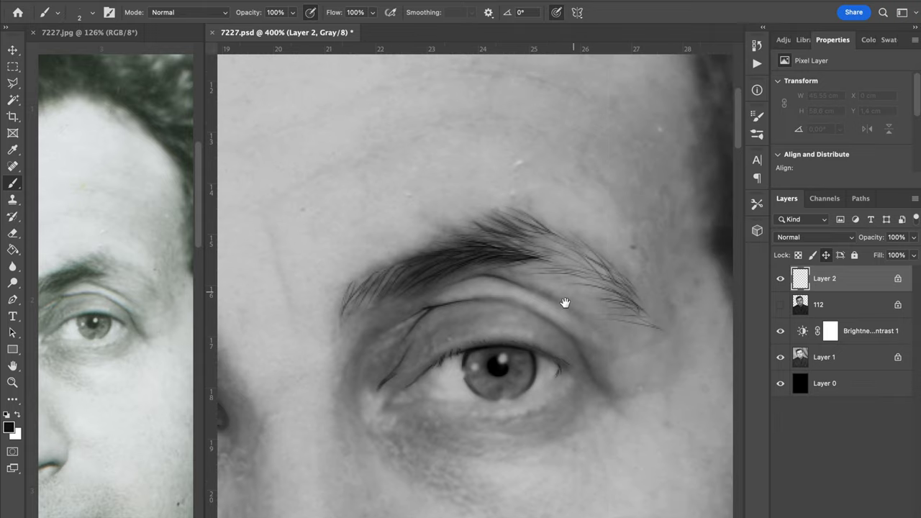
drag(565, 304, 594, 226)
drag(467, 230, 537, 222)
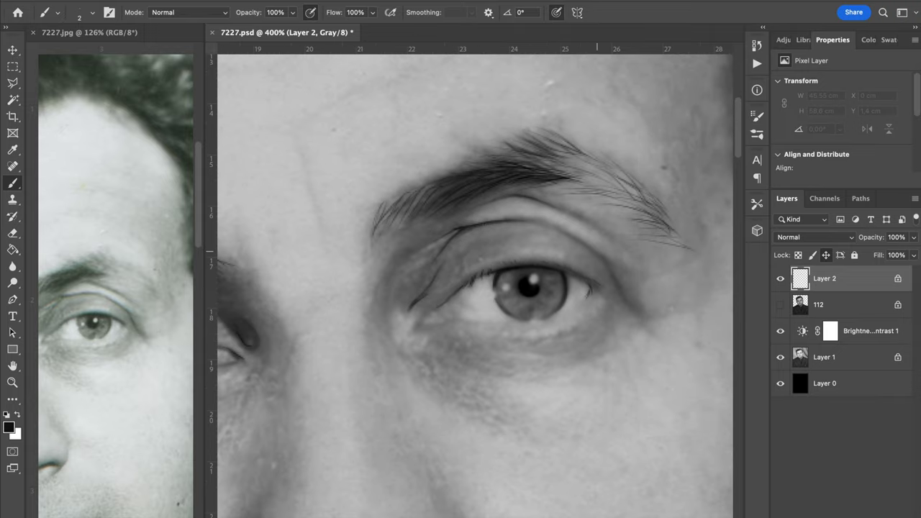
Extend the right-hand upper lid crease toward the outer corner with a 2 px brush and check it with layer 112 shown
drag(596, 253, 616, 280)
key(super+z)
drag(585, 242, 623, 300)
drag(682, 330, 652, 335)
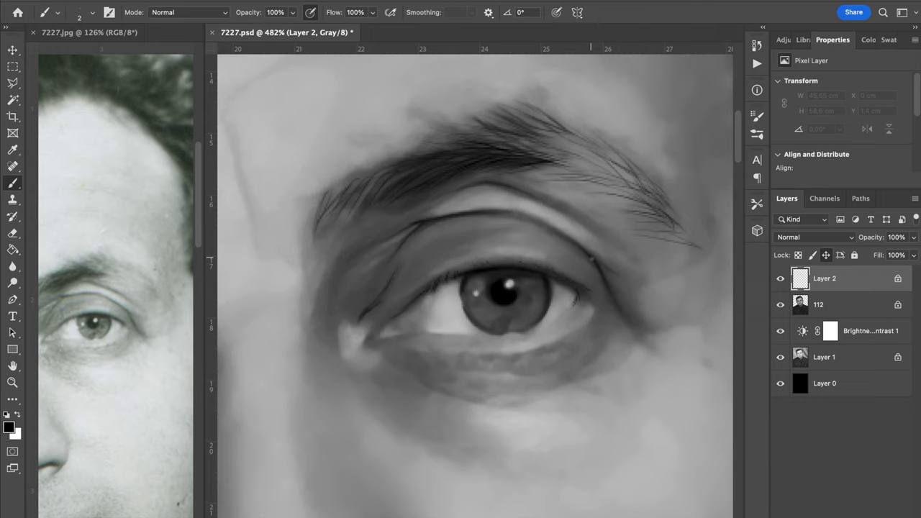
scroll(511, 270, down, 6)
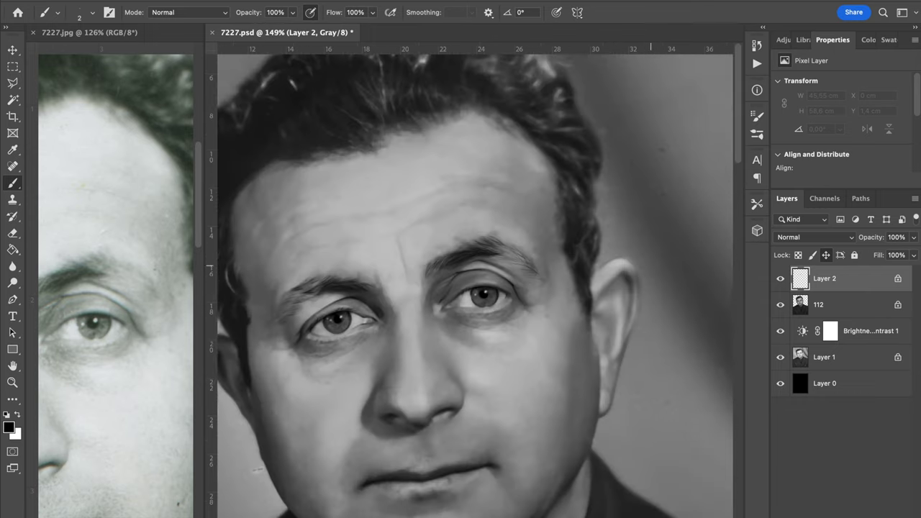
scroll(474, 295, up, 6)
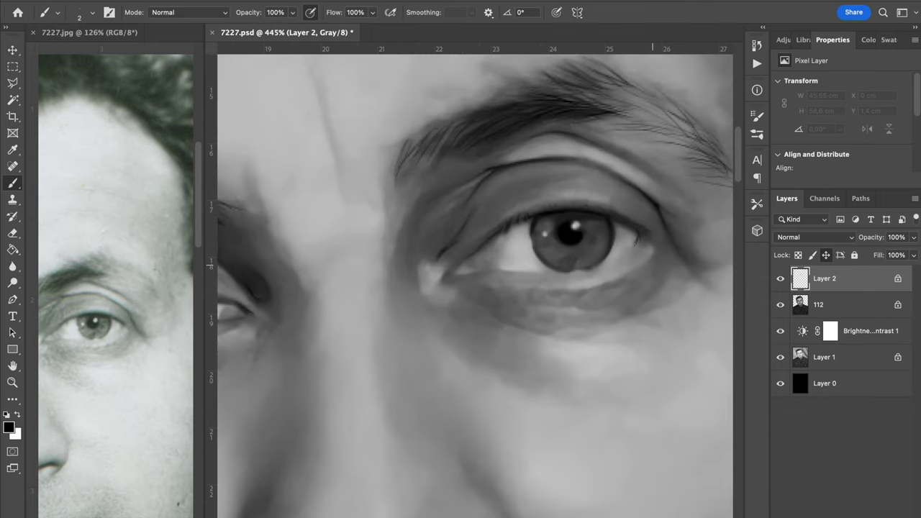
Hide layer 112 and paint the right-hand eye's lower lashes with a pressure-sized 1 px brush at 60% opacity
click(556, 12)
click(780, 304)
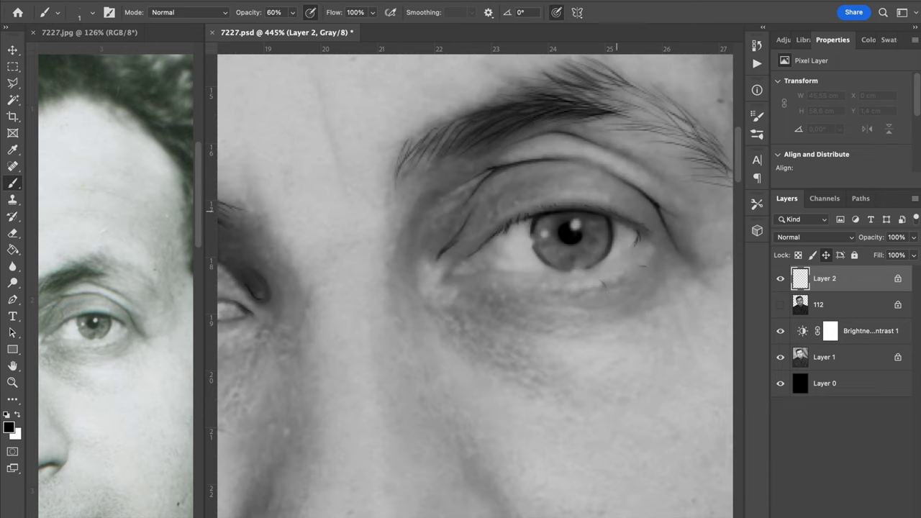
drag(644, 268, 623, 277)
scroll(504, 288, left, 5)
click(779, 281)
click(779, 281)
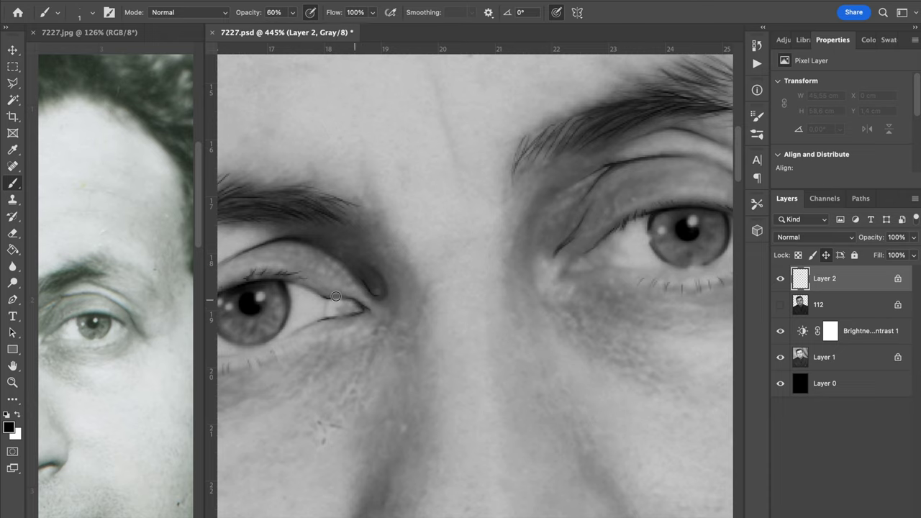
Show layer 112 and refine the right-hand eye's white and lid edges with sampled tones, using a soft 6 px brush at 60% opacity
scroll(336, 297, right, 3)
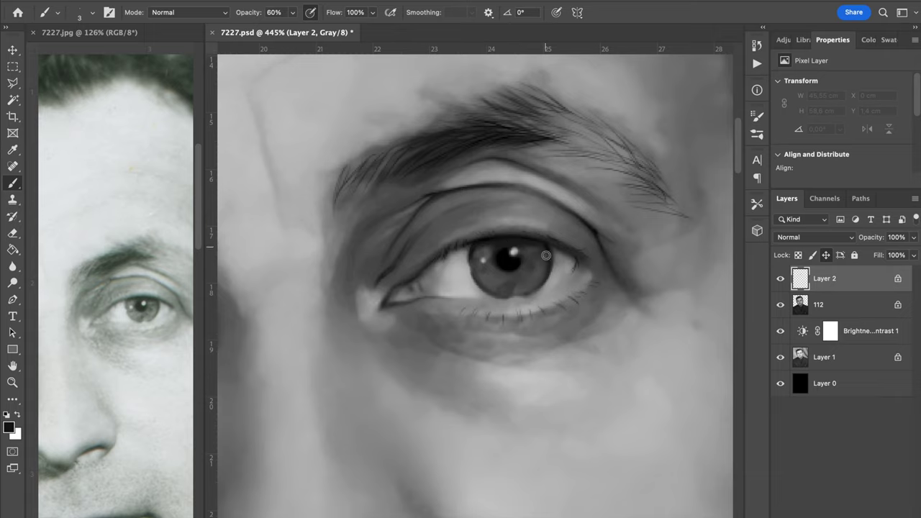
alt+click(580, 267)
alt+click(568, 283)
drag(531, 298, 560, 289)
right_click(603, 268)
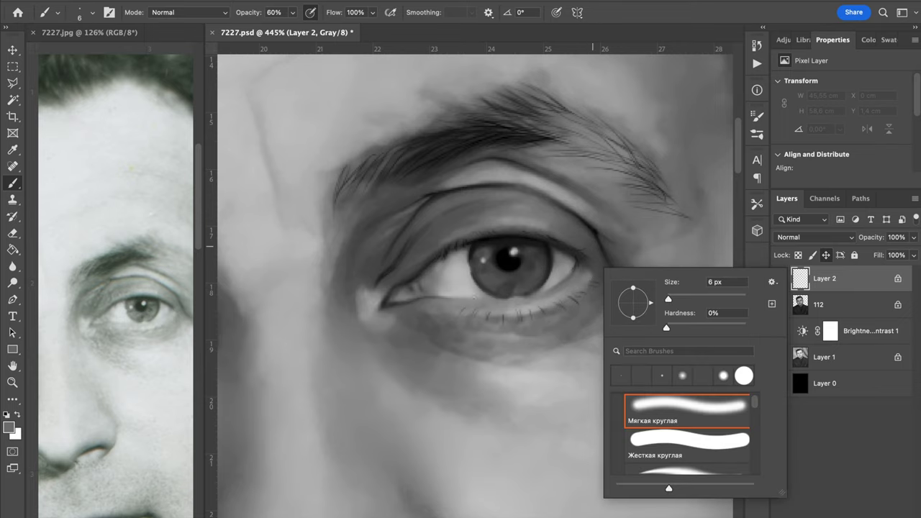
click(533, 302)
alt+click(505, 263)
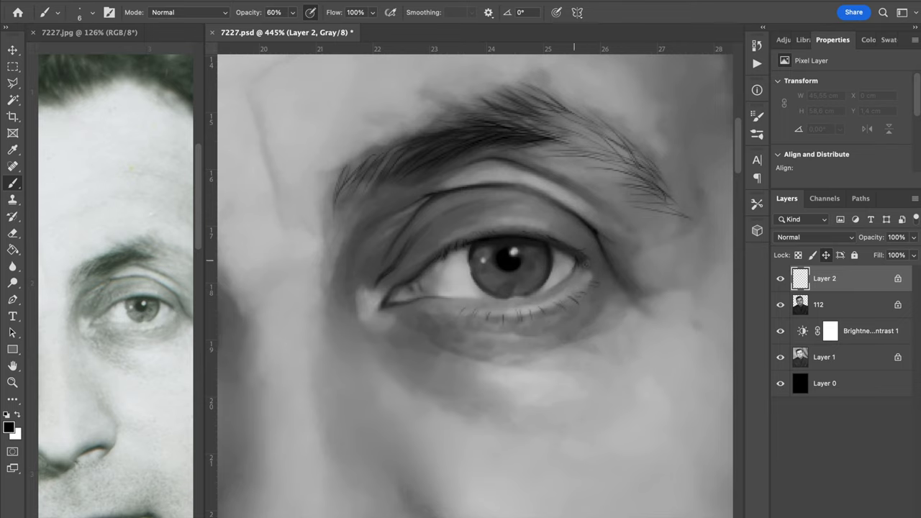
Soften the painted details of the right-hand eye and eyebrow with the Blur tool at 70 px and 20% strength
key(super+minus)
key(super+minus)
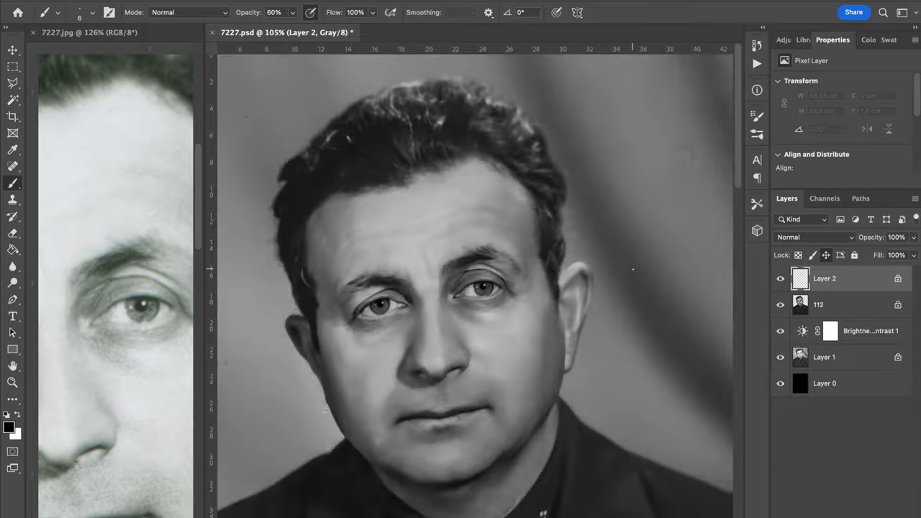
key(super+plus)
scroll(630, 251, up, 2)
key(r)
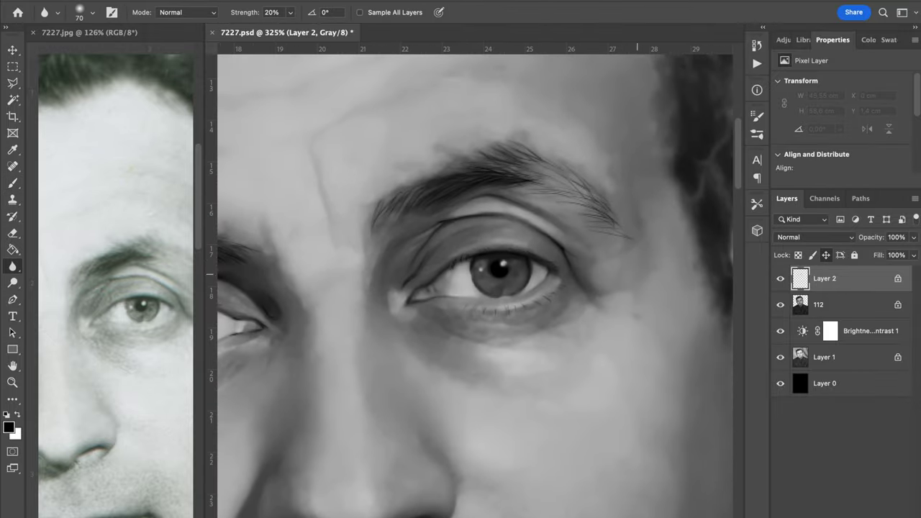
drag(269, 321, 474, 306)
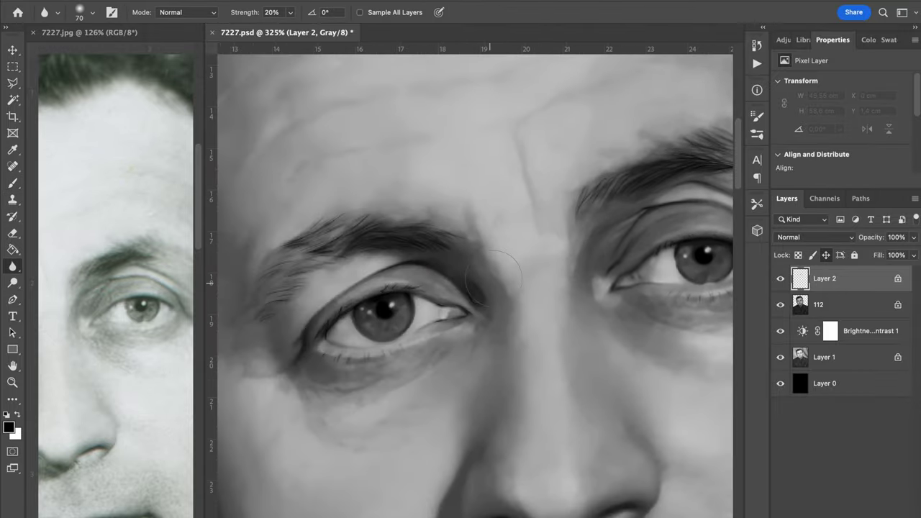
Fade the painted hairs at the inner end of the right-hand eyebrow with an enlarged eraser at 50% opacity
click(12, 232)
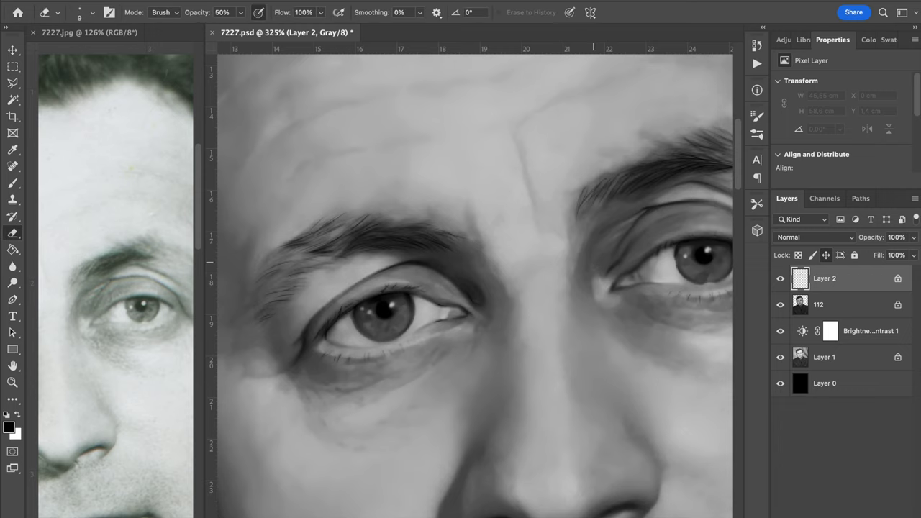
key(])
key(])
key(])
key(])
key(])
drag(647, 225, 571, 211)
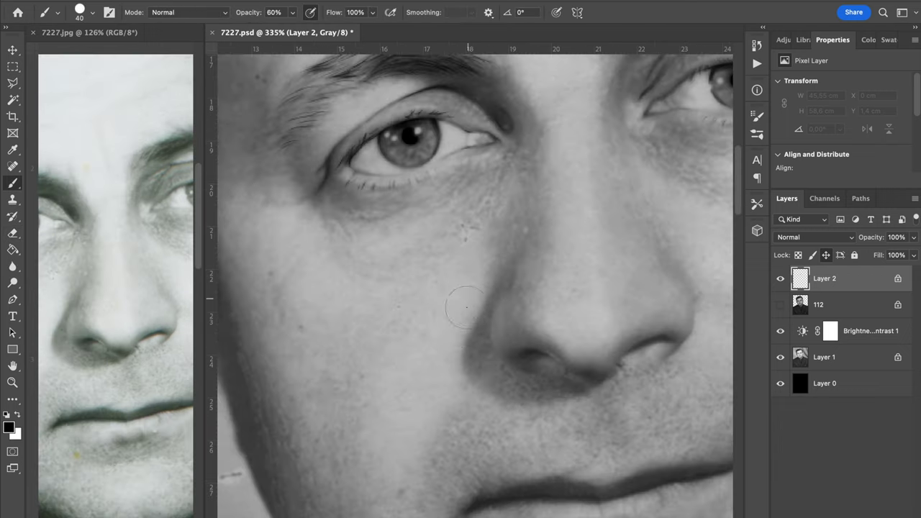
Paint dark shading beside the nose's left-hand wing at 40 px and the left-hand nostril at 5 px, both at 60% opacity
drag(471, 288, 472, 372)
mouse_move(554, 346)
mouse_down()
mouse_move(558, 288)
mouse_move(535, 340)
mouse_up()
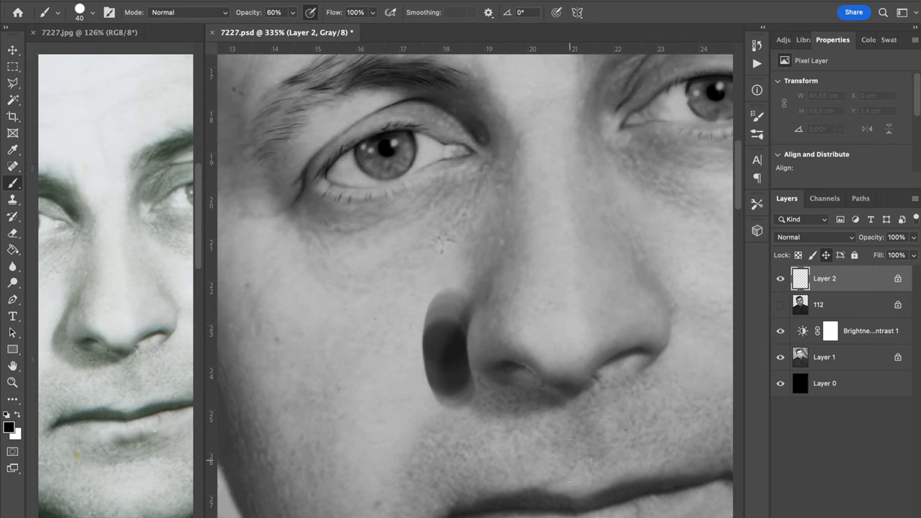
key(bracketleft)
key(bracketleft)
key(bracketleft)
key(bracketleft)
key(bracketleft)
key(bracketleft)
key(bracketleft)
key(bracketleft)
drag(482, 374, 541, 389)
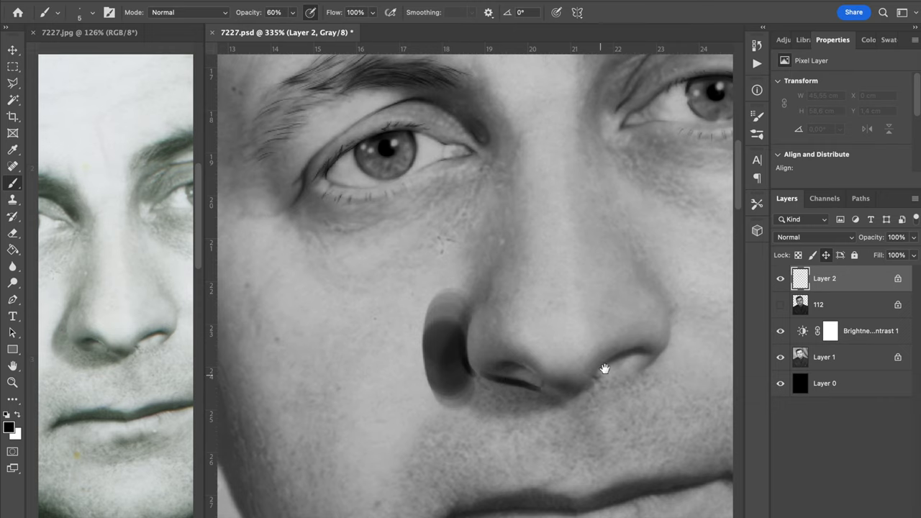
Paint the outer edge of the right-hand nostril in black with a 3 px brush
drag(604, 370, 545, 341)
drag(604, 316, 577, 341)
click(780, 304)
drag(608, 311, 583, 338)
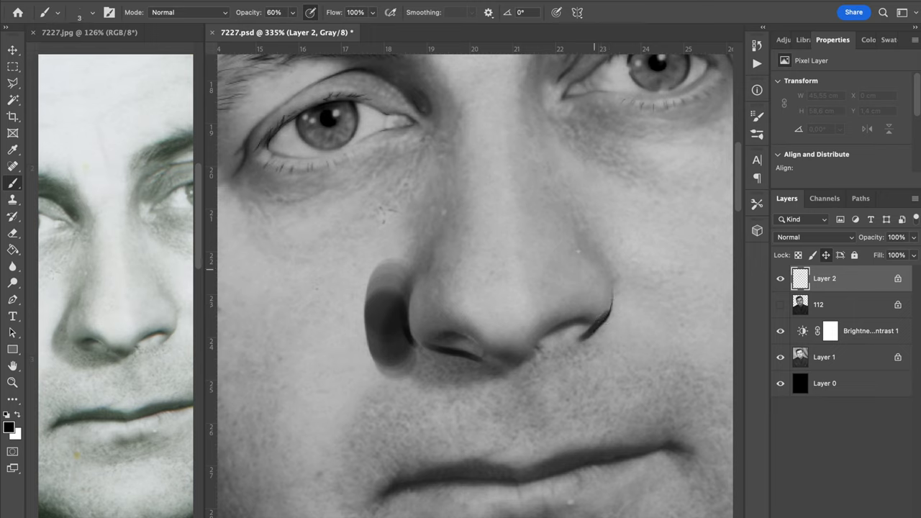
Paint broad dark shadows around both nose wings with an enlarged brush
key(bracketright)
key(bracketright)
drag(602, 243, 637, 310)
drag(579, 226, 617, 260)
mouse_move(414, 256)
mouse_down()
mouse_move(390, 267)
mouse_move(382, 323)
mouse_up()
Show layer 112 and erase the excess shadow around the left-hand nose wing at 50% and 100% opacity
click(12, 233)
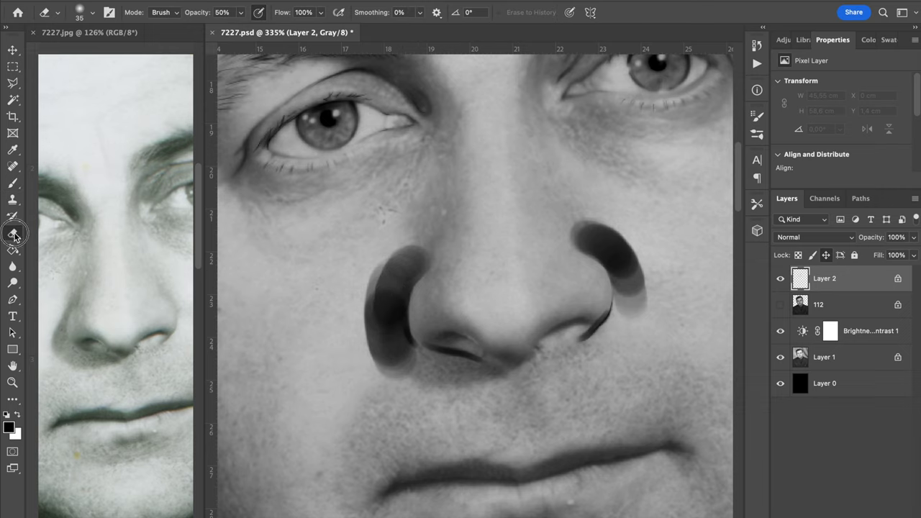
click(780, 304)
key(ctrl+minus)
drag(416, 257, 395, 353)
key(0)
mouse_move(414, 256)
mouse_down()
mouse_move(406, 367)
mouse_move(380, 348)
mouse_move(417, 263)
mouse_up()
Soften the painted edges of both nostrils with a 9 px eraser at 60% opacity
key(6)
key([)
key([)
key([)
key([)
key([)
key([)
mouse_move(435, 340)
mouse_down()
mouse_move(423, 329)
mouse_move(493, 353)
mouse_move(477, 347)
mouse_move(487, 349)
mouse_up()
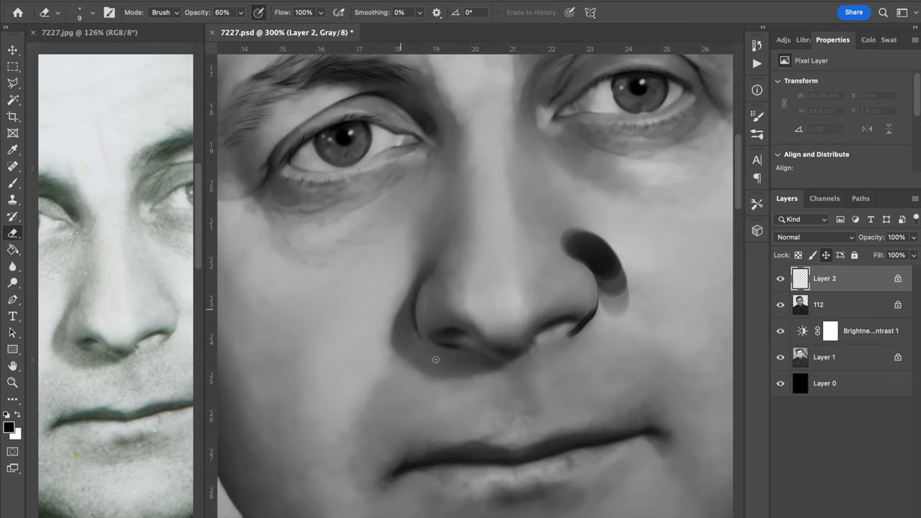
drag(590, 310, 558, 335)
Erase the excess shadow around the right-hand nose wing with an enlarged eraser, finishing at 100% opacity
key(bracketright)
key(bracketright)
key(bracketright)
key(bracketright)
key(bracketright)
key(bracketright)
mouse_move(608, 263)
mouse_down()
mouse_move(573, 234)
mouse_move(612, 295)
mouse_move(611, 259)
mouse_move(575, 245)
mouse_up()
key(0)
mouse_move(619, 279)
mouse_down()
mouse_move(606, 247)
mouse_move(621, 274)
mouse_up()
Set the eraser to a hard round brush with a size of 39 px
key(bracketright)
key(bracketright)
key(bracketright)
key(bracketright)
right_click(665, 316)
click(740, 481)
click(754, 344)
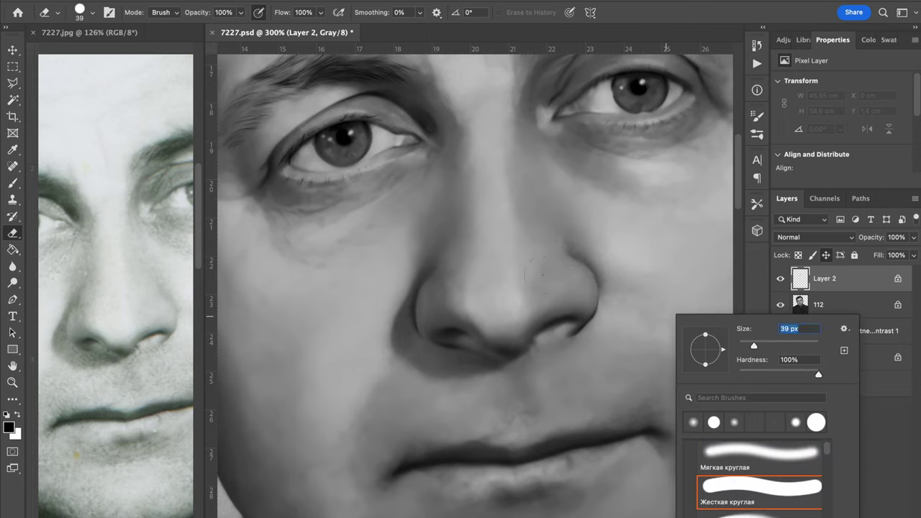
click(544, 275)
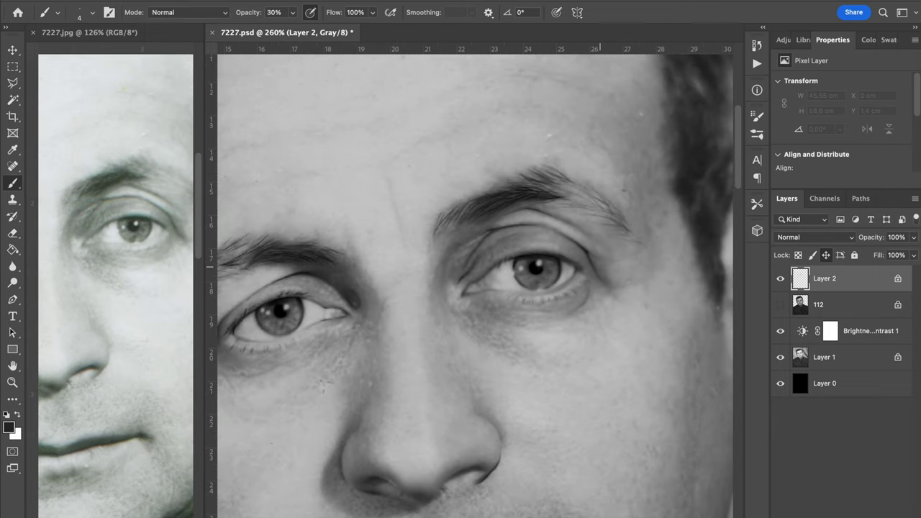
Touch up the lower lids of both eyes with a small brush at 30% opacity and layer 112 hidden
drag(550, 296, 556, 303)
drag(362, 362, 566, 300)
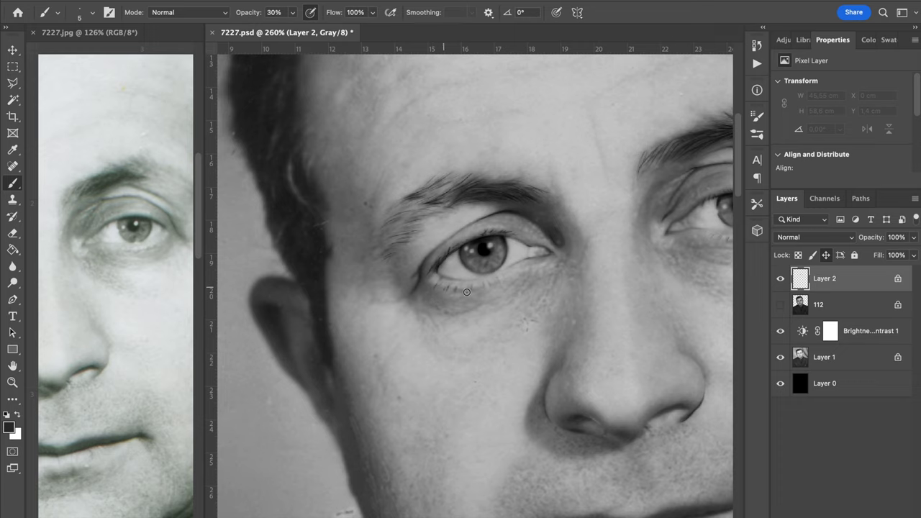
drag(467, 293, 475, 290)
scroll(684, 261, right, 4)
mouse_move(555, 278)
mouse_down()
mouse_move(539, 251)
mouse_move(576, 212)
mouse_up()
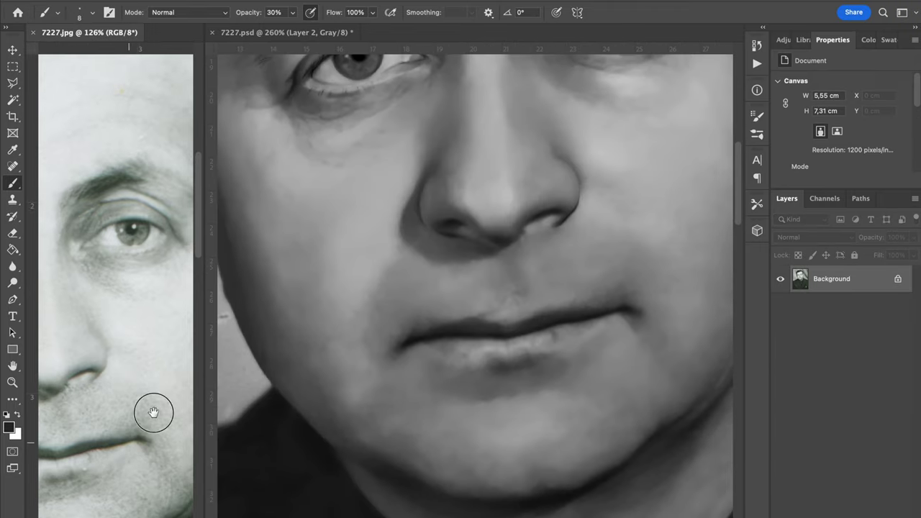
Paint the dark line between the lips in black with a pressure-sized 2 px brush at 100% opacity
scroll(154, 411, down, 3)
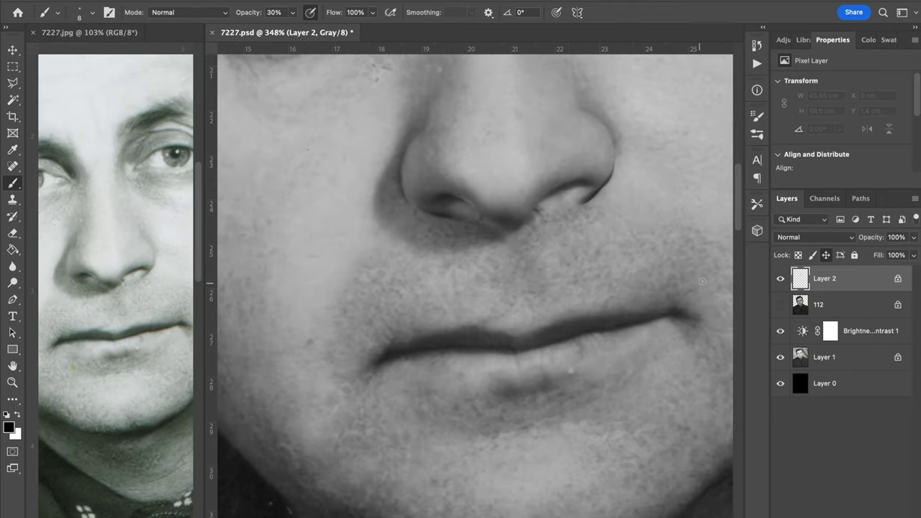
key(0)
click(556, 12)
drag(677, 314, 551, 343)
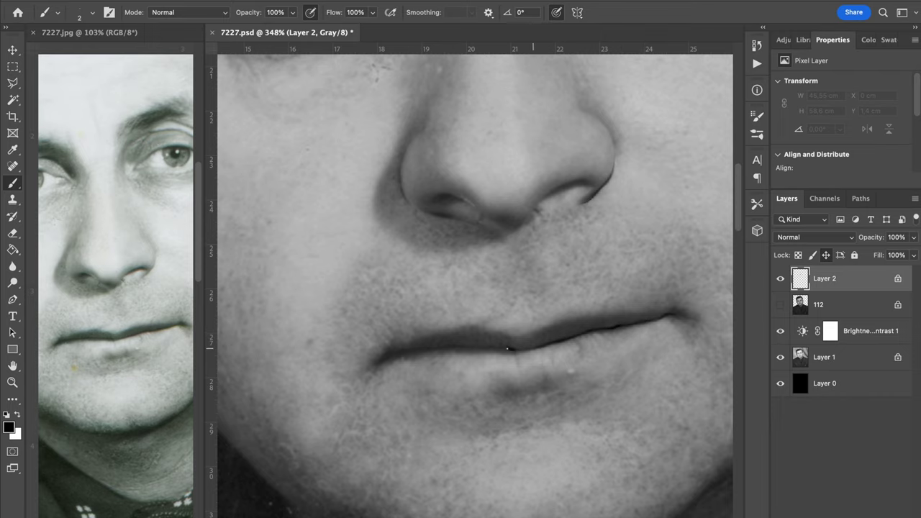
drag(462, 349, 542, 313)
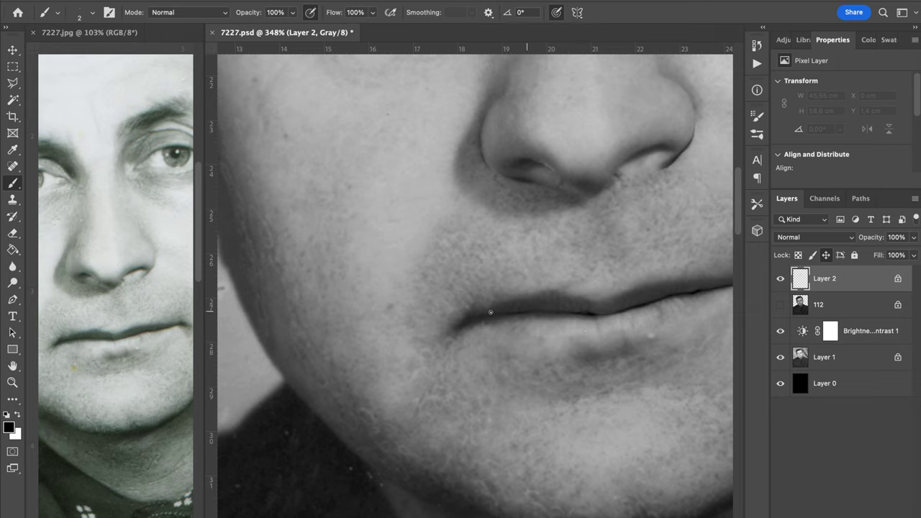
mouse_move(549, 320)
mouse_down()
mouse_move(508, 314)
mouse_move(596, 322)
mouse_up()
Deepen the nostrils and the underside of the nose in black with a pressure-sized 3 px brush
scroll(446, 352, up, 3)
scroll(446, 353, right, 4)
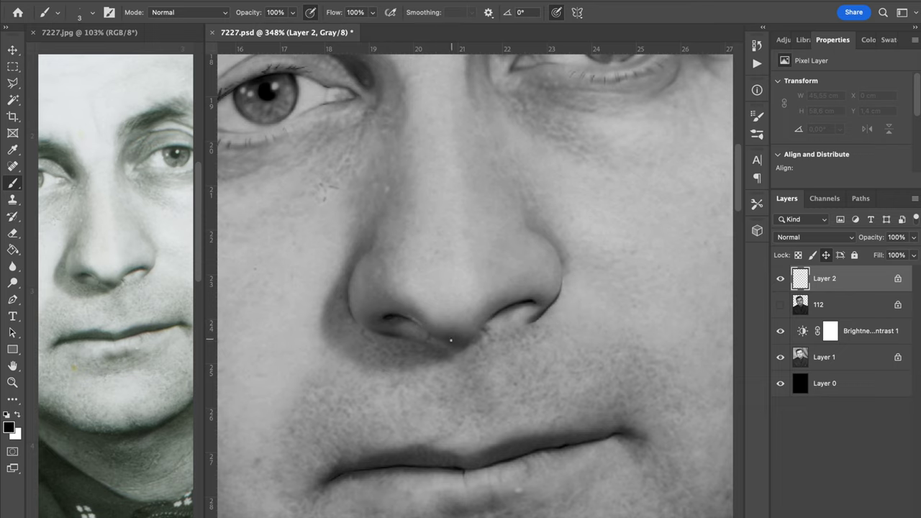
drag(464, 342, 505, 309)
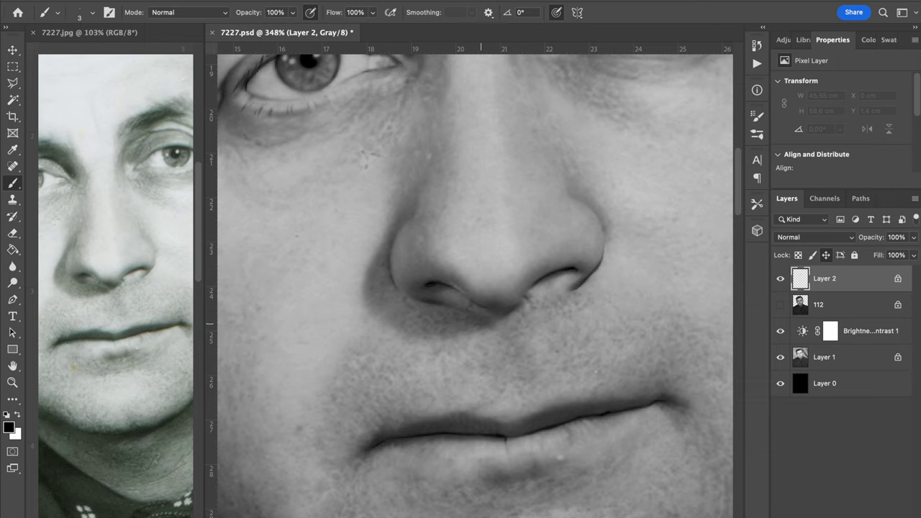
scroll(643, 325, down, 6)
scroll(643, 324, right, 2)
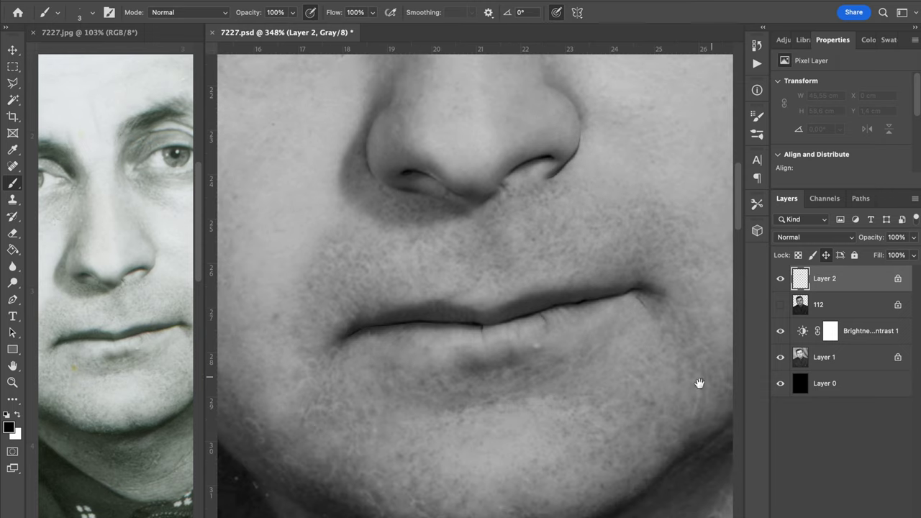
Sample a grey skin tone near the mouth corner and compare the mouth details with layer 112 shown and hidden
alt+click(651, 252)
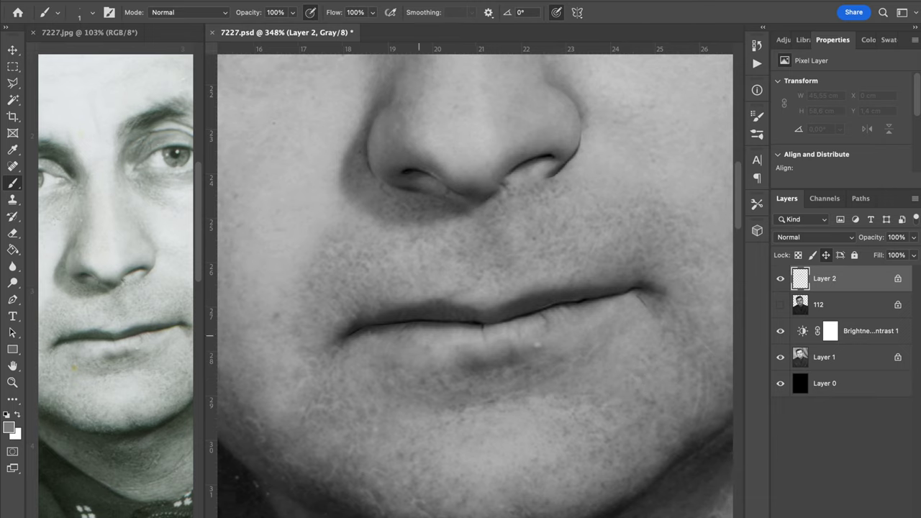
click(780, 304)
click(780, 305)
click(780, 304)
key(ctrl+0)
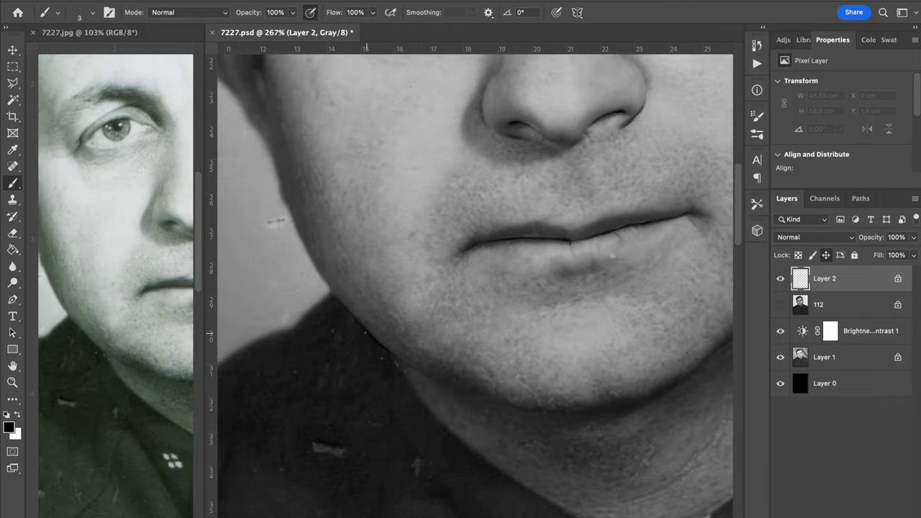
Darken the edge of the jaw and chin in black with a pressure-sized 3 px brush at 100% opacity
drag(597, 420, 518, 356)
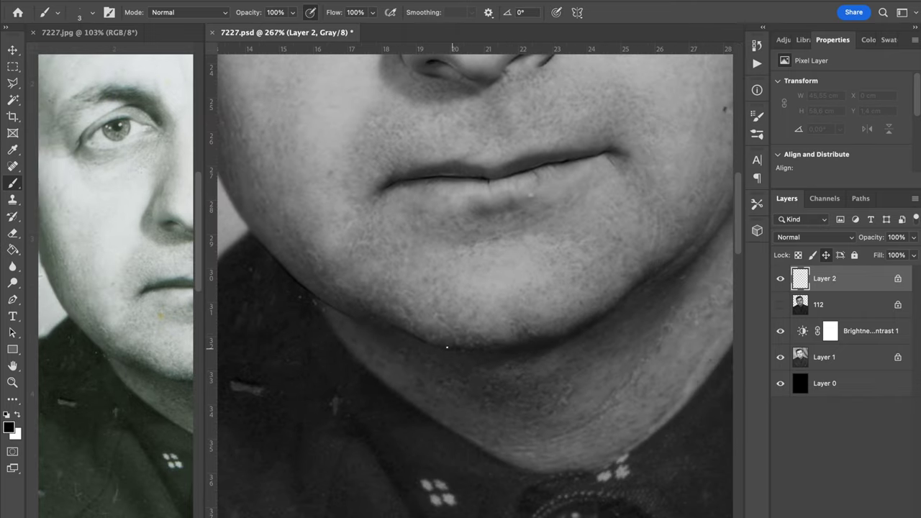
scroll(560, 341, up, 3)
scroll(560, 341, right, 3)
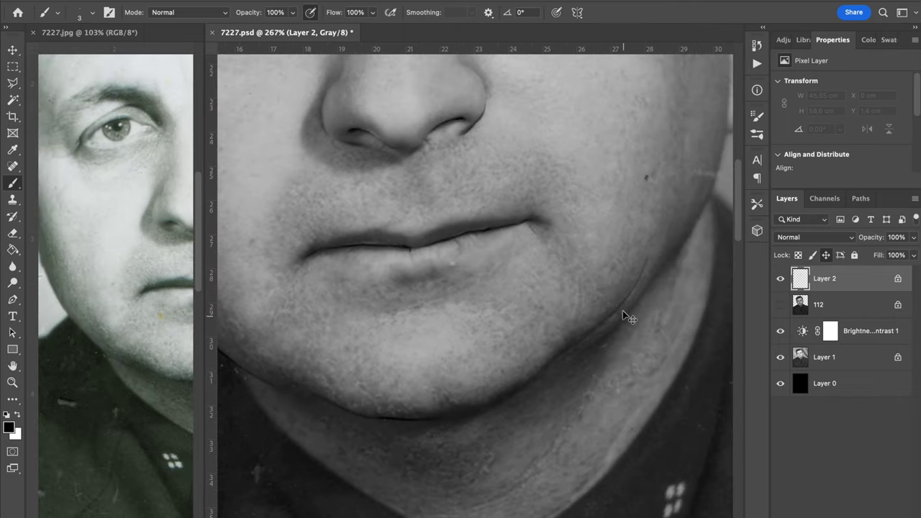
scroll(640, 264, up, 3)
scroll(640, 264, right, 3)
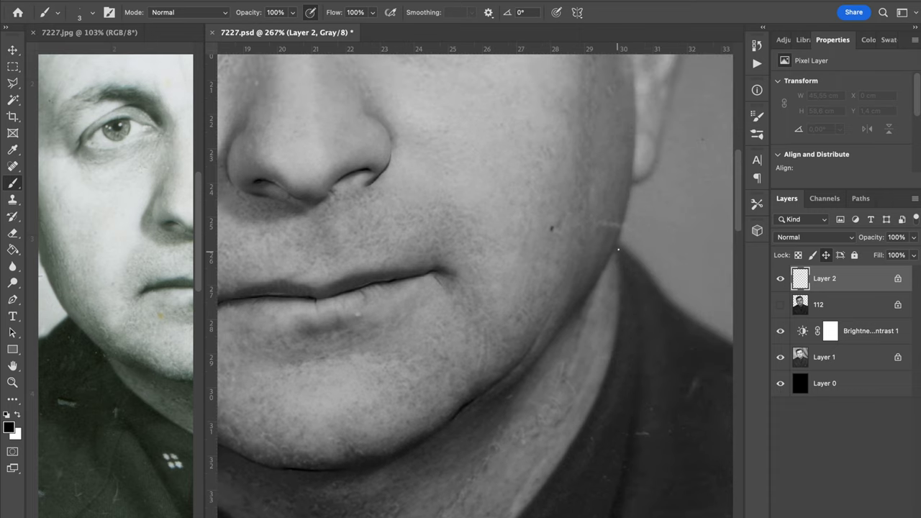
click(780, 305)
click(780, 305)
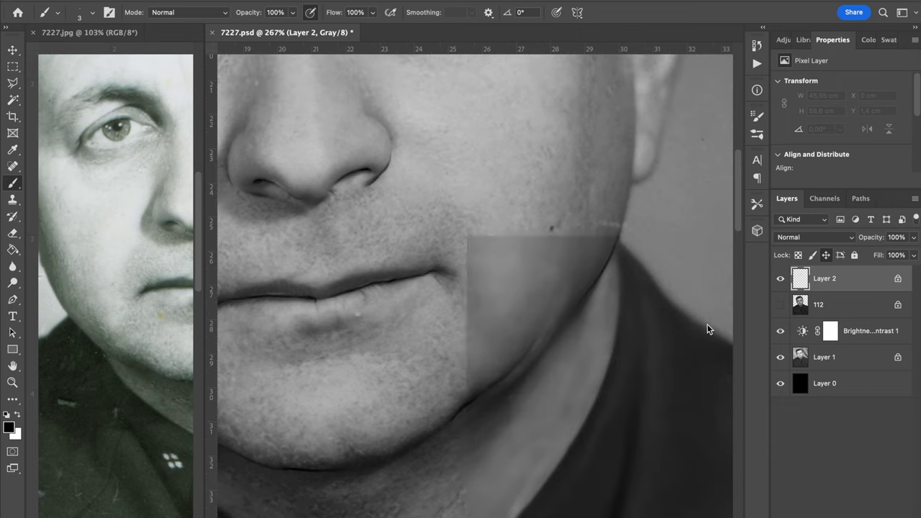
scroll(709, 329, down, 3)
scroll(709, 329, left, 3)
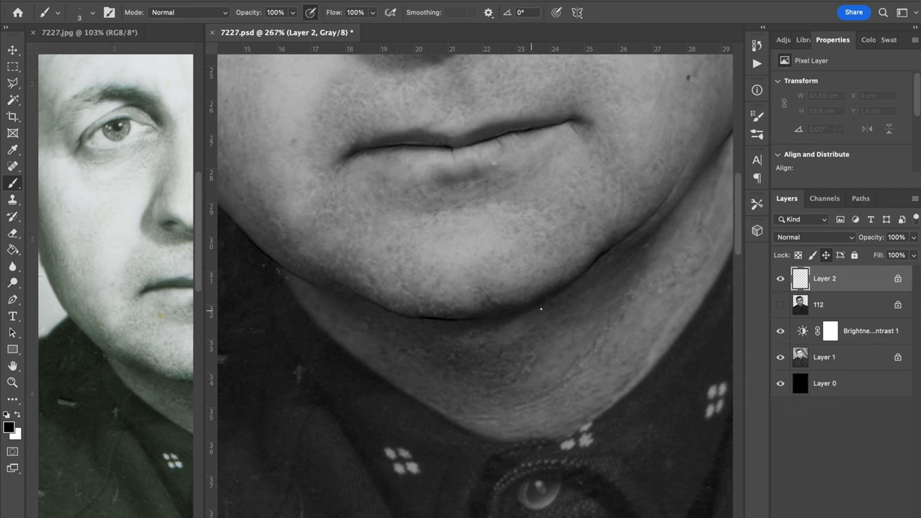
drag(407, 237, 422, 402)
Sample a grey tone at the temple and paint the wrinkle above the left-hand eyebrow at 50% opacity with layer 112 hidden
scroll(422, 401, down, 1)
scroll(422, 401, right, 1)
click(780, 305)
right_click(304, 251)
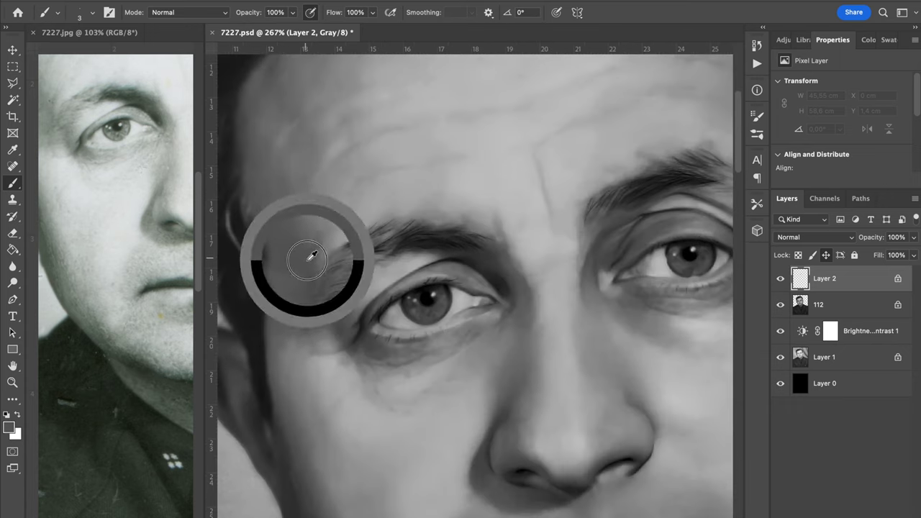
double_click(546, 432)
scroll(407, 180, up, 5)
key(5)
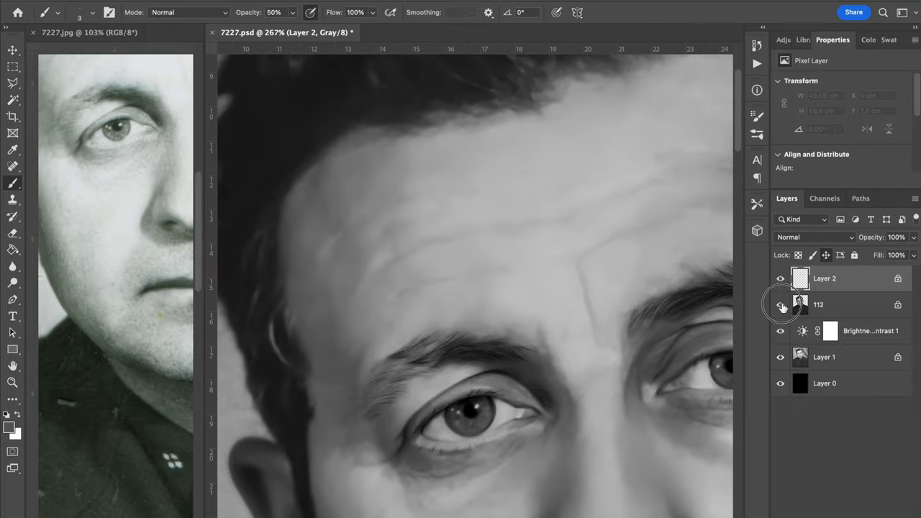
click(780, 304)
drag(394, 298, 435, 279)
Paint the frown line and the wrinkles above the right-hand eyebrow with a 5 px brush at 50% opacity
scroll(475, 288, right, 3)
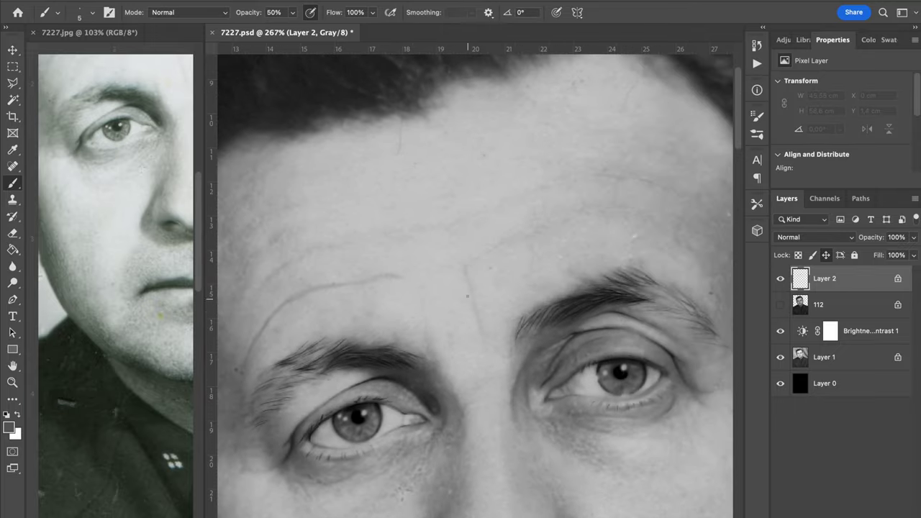
drag(469, 261, 523, 237)
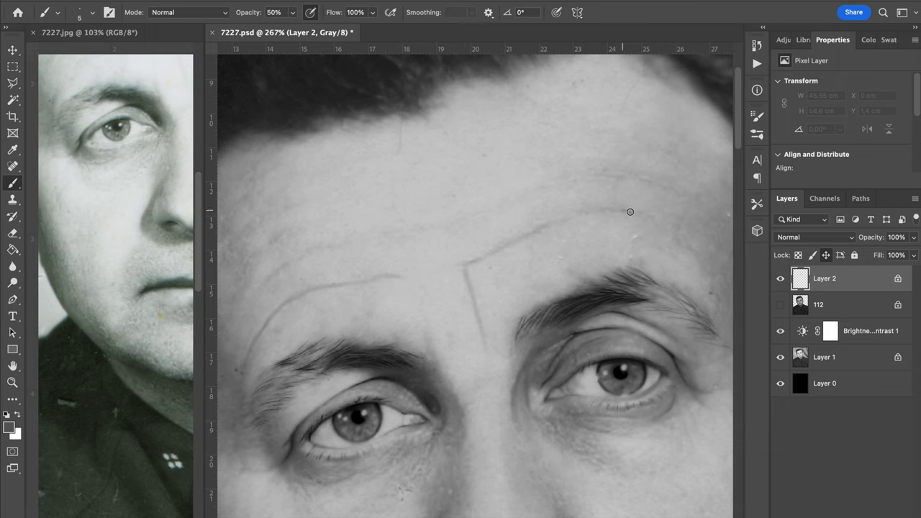
key(z)
key(b)
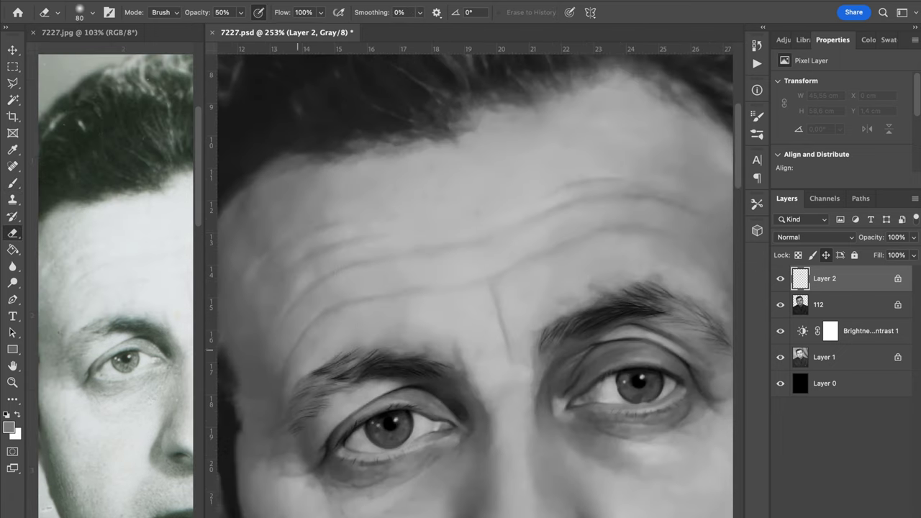
Examine the forehead, face, collar and hair with layer 112 visible
scroll(473, 291, down, 5)
scroll(475, 294, down, 1)
scroll(474, 294, up, 5)
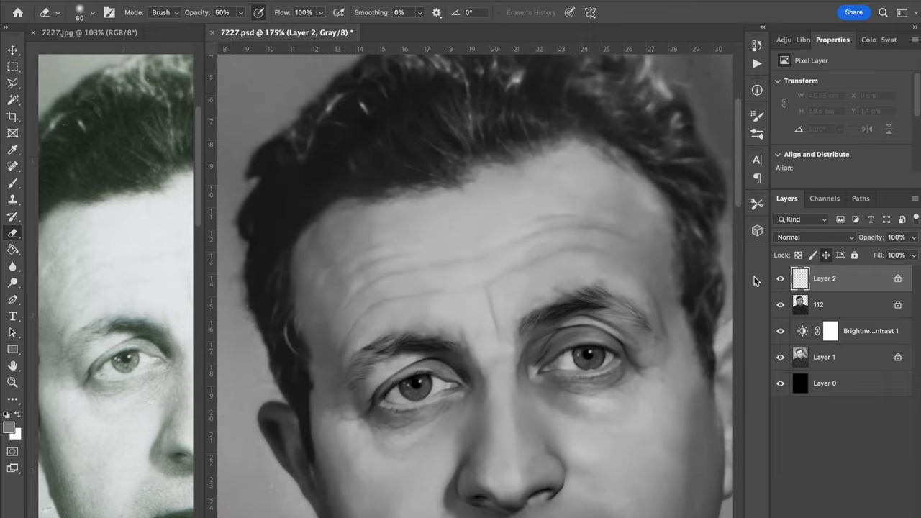
scroll(651, 368, down, 4)
scroll(437, 416, up, 5)
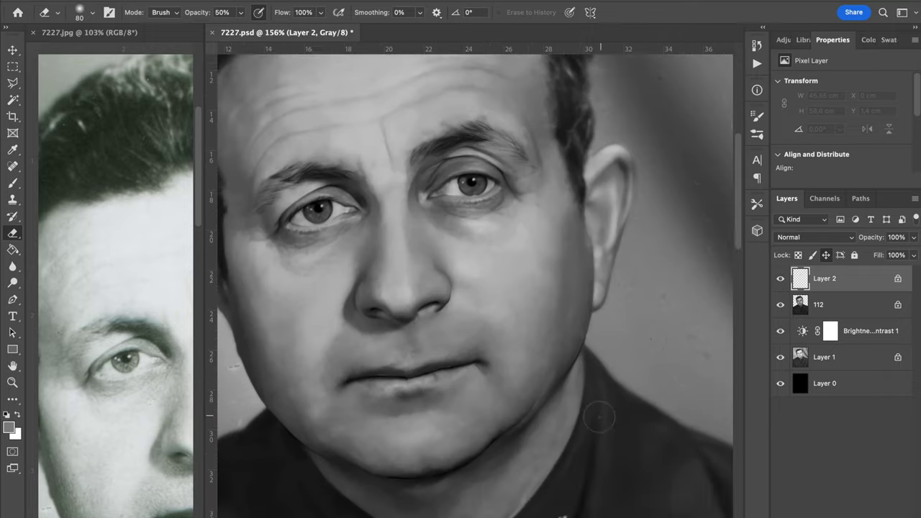
scroll(461, 427, down, 4)
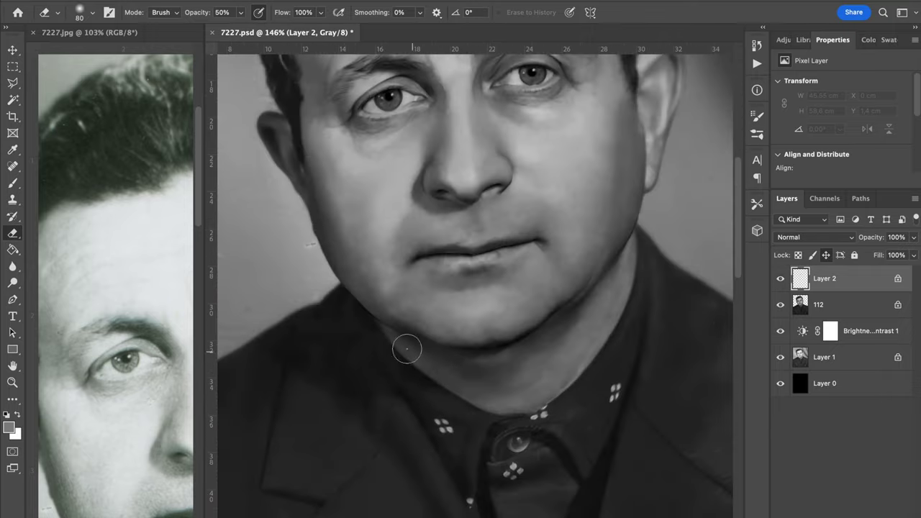
scroll(708, 293, up, 5)
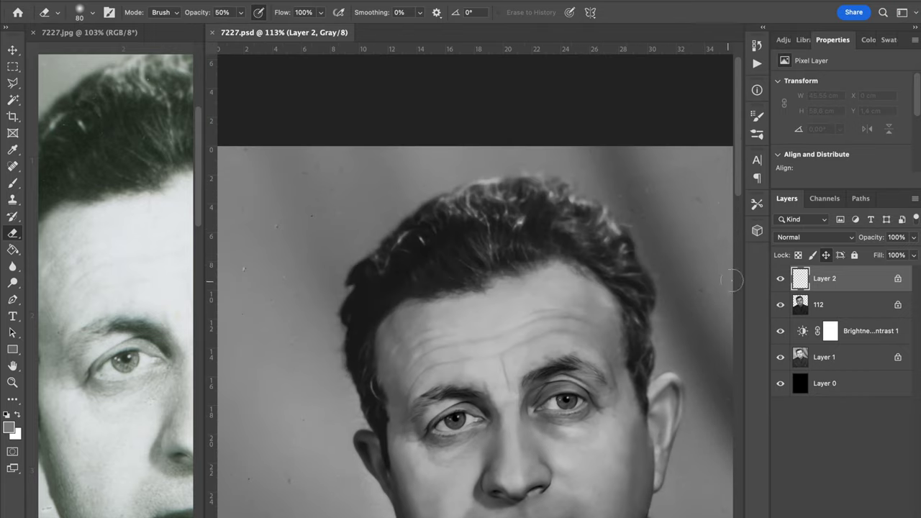
scroll(710, 274, up, 3)
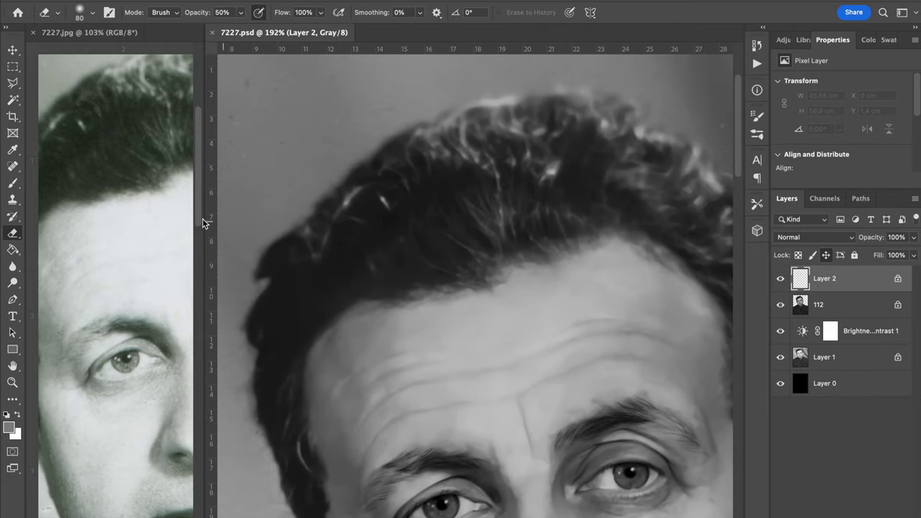
Set up a white, pressure-sized brush at 100% opacity
key(b)
click(556, 12)
click(16, 415)
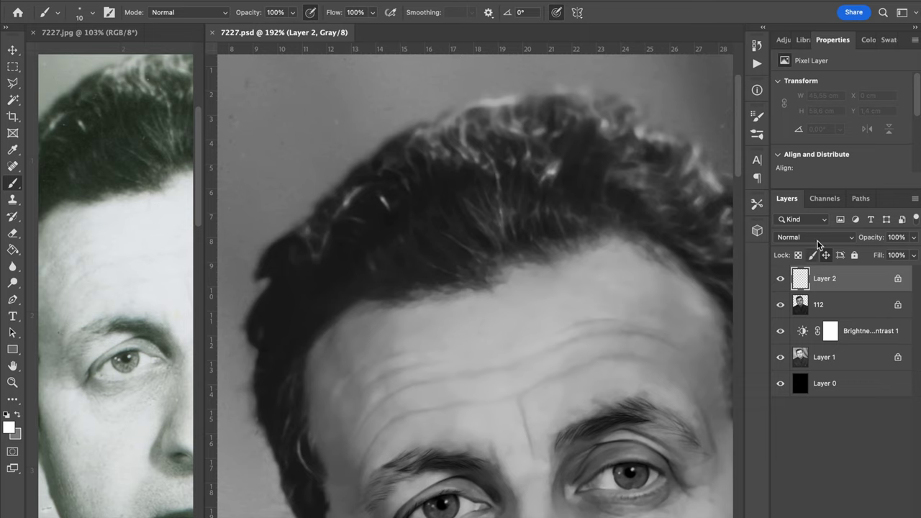
Hide layer 112 and the Brightness/Contrast adjustment, and add a new position-locked layer above Layer 2
drag(781, 305, 782, 329)
scroll(504, 282, up, 3)
drag(515, 279, 501, 417)
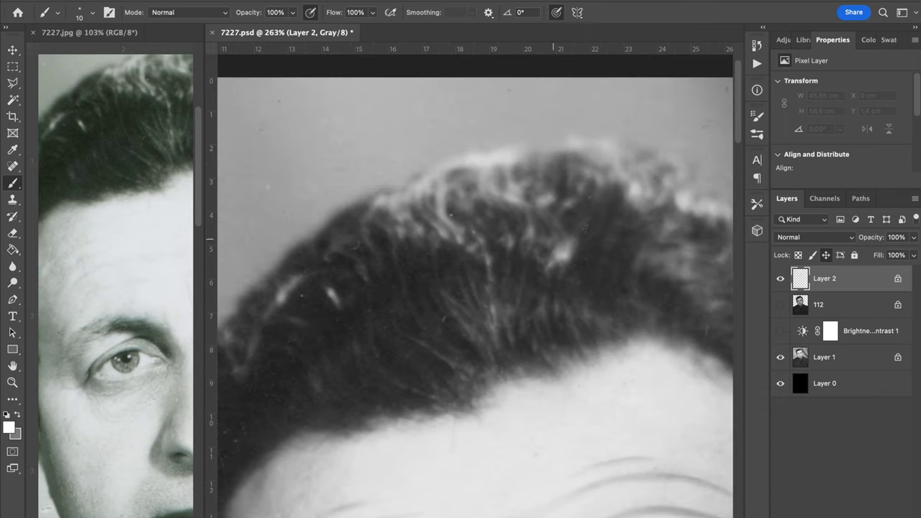
key(ctrl+shift+alt+n)
click(826, 255)
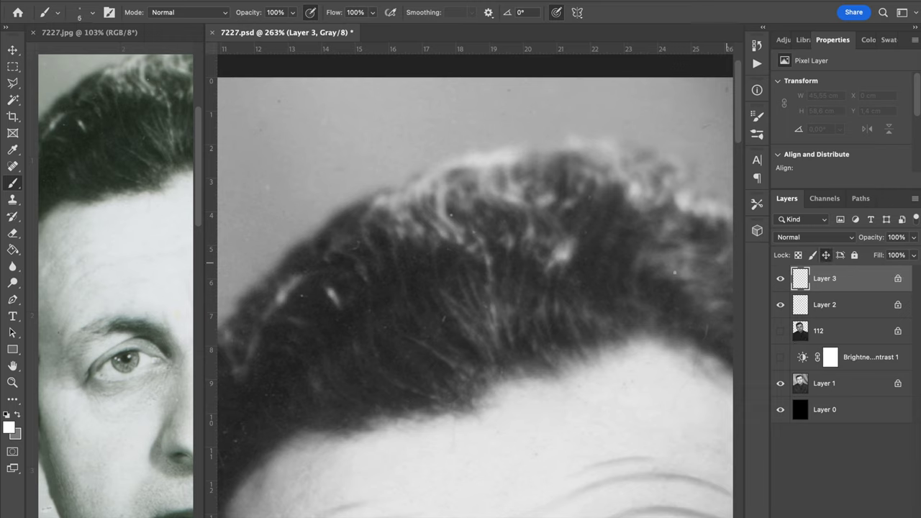
Paint fine white hair strands on Layer 3 through the middle of the hair, following the waves down towards the hairline
drag(435, 251, 492, 359)
drag(452, 308, 496, 362)
drag(469, 248, 491, 339)
drag(480, 233, 490, 350)
drag(486, 261, 502, 355)
mouse_move(487, 276)
mouse_down()
mouse_move(508, 367)
mouse_move(520, 360)
mouse_up()
drag(533, 241, 516, 351)
drag(531, 217, 522, 356)
drag(396, 255, 437, 343)
drag(369, 304, 440, 394)
drag(420, 340, 464, 380)
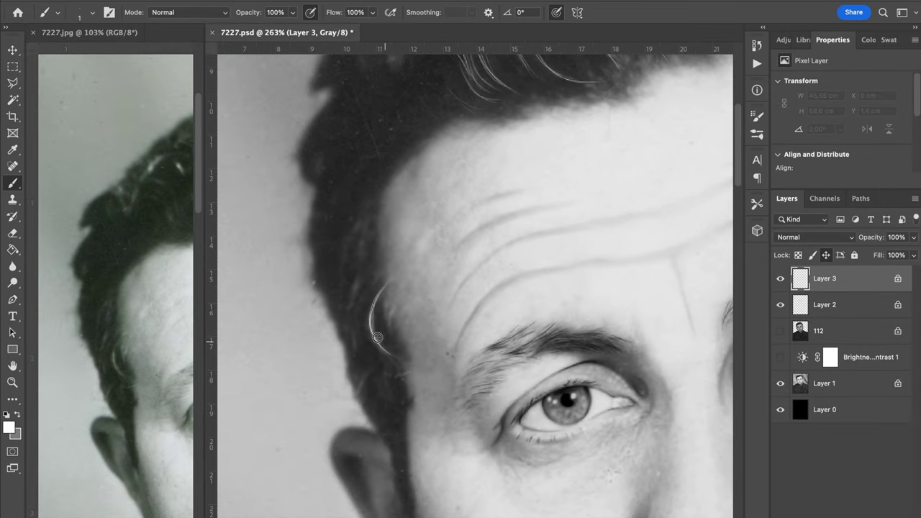
Paint thin curved white strands in the hair at the left-hand temple with a 1 px brush
mouse_move(377, 337)
mouse_down()
mouse_move(396, 367)
mouse_move(382, 380)
mouse_up()
mouse_move(389, 292)
mouse_down()
mouse_move(380, 311)
mouse_move(391, 329)
mouse_up()
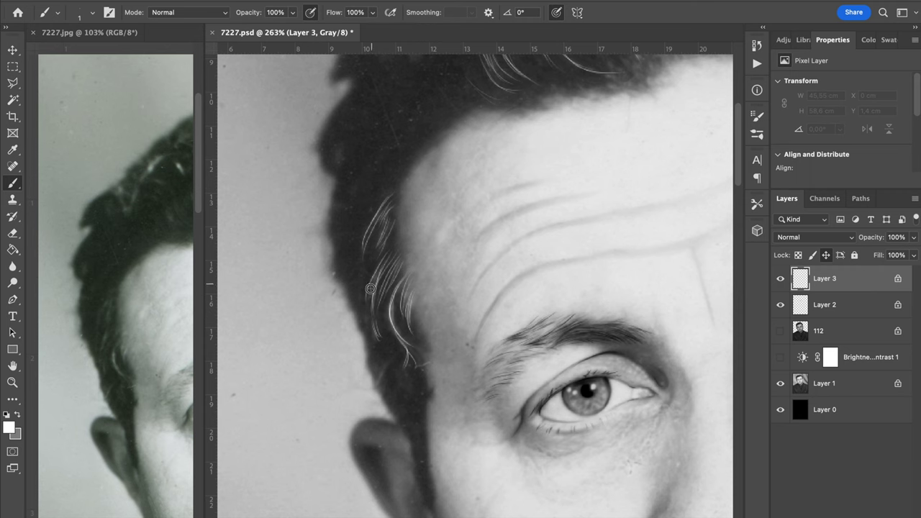
drag(369, 288, 386, 368)
drag(468, 219, 364, 433)
drag(446, 233, 323, 428)
Paint fine white strands along the curls on the left-hand side of the top hair, using the reference photo
drag(186, 375, 109, 438)
click(387, 270)
mouse_move(387, 270)
mouse_down()
mouse_move(383, 306)
mouse_move(401, 323)
mouse_move(375, 330)
mouse_up()
mouse_move(363, 315)
mouse_down()
mouse_move(367, 329)
mouse_move(352, 339)
mouse_up()
drag(349, 318, 357, 337)
mouse_move(370, 377)
mouse_down()
mouse_move(395, 425)
mouse_move(375, 372)
mouse_up()
Paint thin white strands running down to the hairline just right of the hair's centre
drag(519, 390, 503, 268)
drag(490, 332, 503, 266)
mouse_move(495, 338)
mouse_down()
mouse_move(501, 265)
mouse_move(490, 282)
mouse_up()
drag(482, 352, 483, 296)
mouse_move(472, 359)
mouse_down()
mouse_move(476, 307)
mouse_move(470, 320)
mouse_up()
drag(507, 352, 503, 328)
mouse_move(520, 344)
mouse_down()
mouse_move(508, 324)
mouse_move(537, 331)
mouse_up()
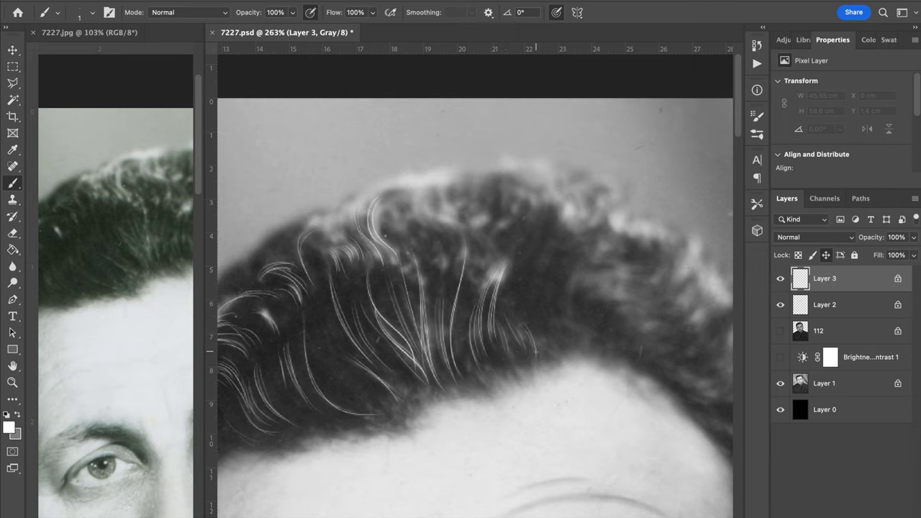
Paint short white strands at the crown and in the curls on the right-hand side of the hair
drag(496, 281, 481, 232)
drag(498, 275, 497, 249)
drag(489, 296, 488, 245)
drag(491, 299, 502, 244)
mouse_move(474, 272)
mouse_down()
mouse_move(486, 292)
mouse_move(492, 260)
mouse_up()
mouse_move(476, 288)
mouse_down()
mouse_move(471, 257)
mouse_move(452, 278)
mouse_up()
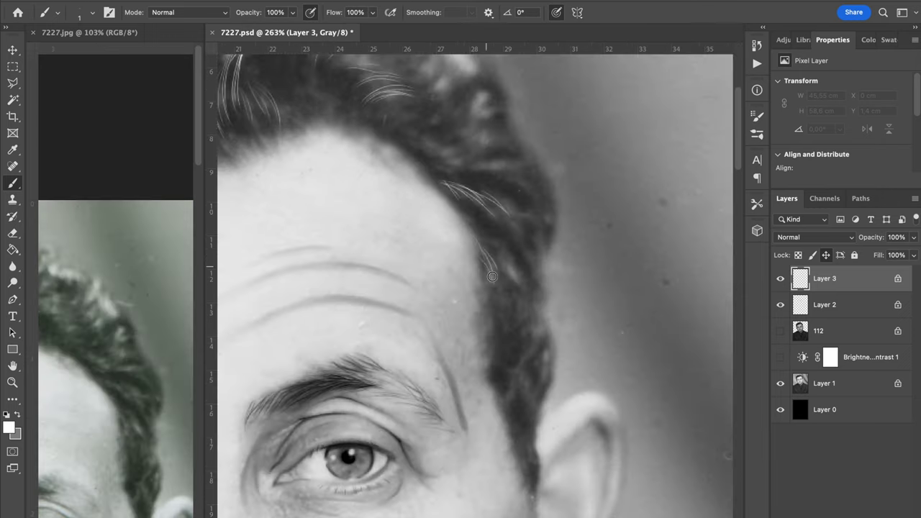
Paint fine white strands in the hair at the right-hand temple and down towards the ear
mouse_move(484, 262)
mouse_down()
mouse_move(502, 305)
mouse_move(484, 330)
mouse_up()
drag(512, 240, 497, 292)
drag(540, 380, 569, 362)
mouse_move(564, 301)
mouse_down()
mouse_move(567, 325)
mouse_move(543, 372)
mouse_up()
drag(549, 344, 539, 384)
drag(521, 253, 526, 444)
Paint curved white strands in the waves above the right-hand hairline
drag(449, 326, 505, 341)
drag(442, 309, 495, 334)
mouse_move(430, 306)
mouse_down()
mouse_move(458, 304)
mouse_move(455, 295)
mouse_up()
drag(415, 292, 432, 287)
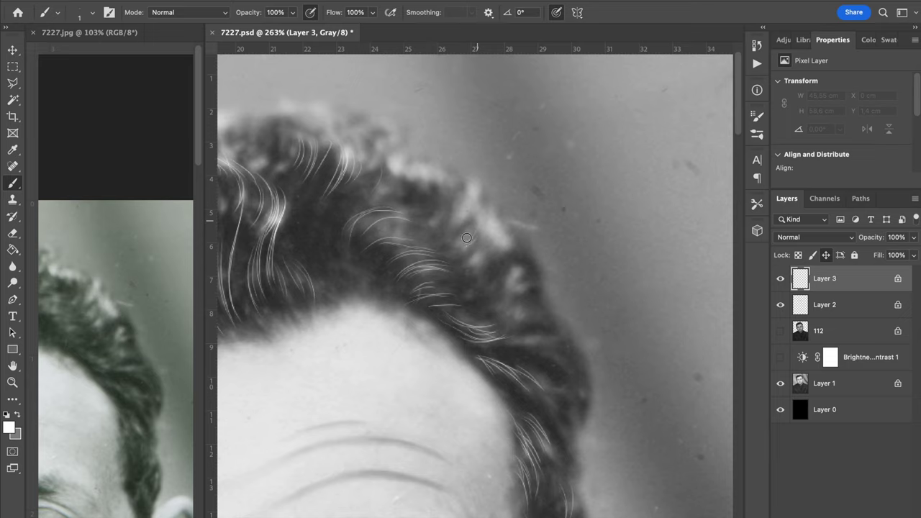
Set the white brush to 5 px and 50% opacity without pressure-controlled size, and undo the test strokes
click(779, 305)
click(779, 332)
click(780, 332)
click(779, 306)
right_click(500, 286)
key(Escape)
click(757, 134)
drag(743, 222, 744, 241)
click(670, 328)
click(757, 134)
drag(524, 353, 533, 338)
click(555, 14)
key(2)
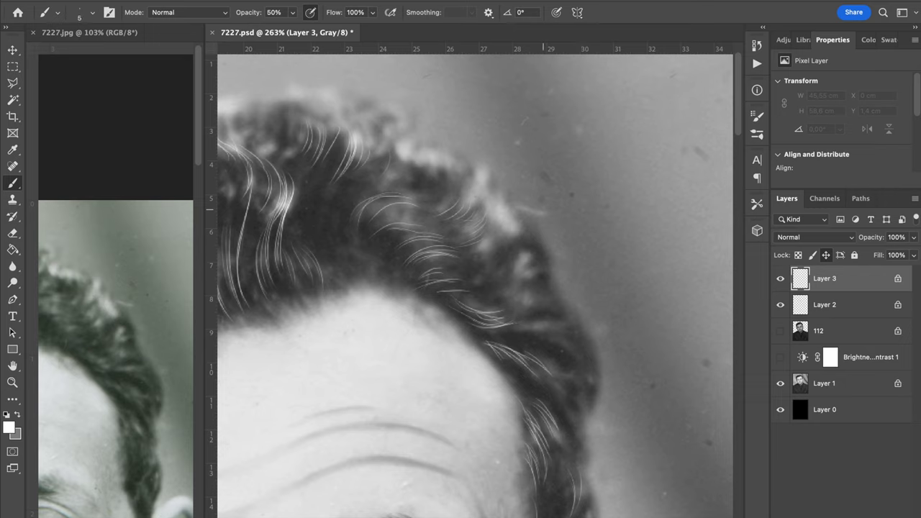
key(super+z)
key(super+z)
Paint soft white strands over the bright curl on the upper right of the hair with a 4 px brush
mouse_move(511, 237)
mouse_down()
mouse_move(479, 261)
mouse_move(479, 251)
mouse_up()
mouse_move(504, 231)
mouse_down()
mouse_move(473, 250)
mouse_move(485, 242)
mouse_up()
drag(495, 220, 467, 240)
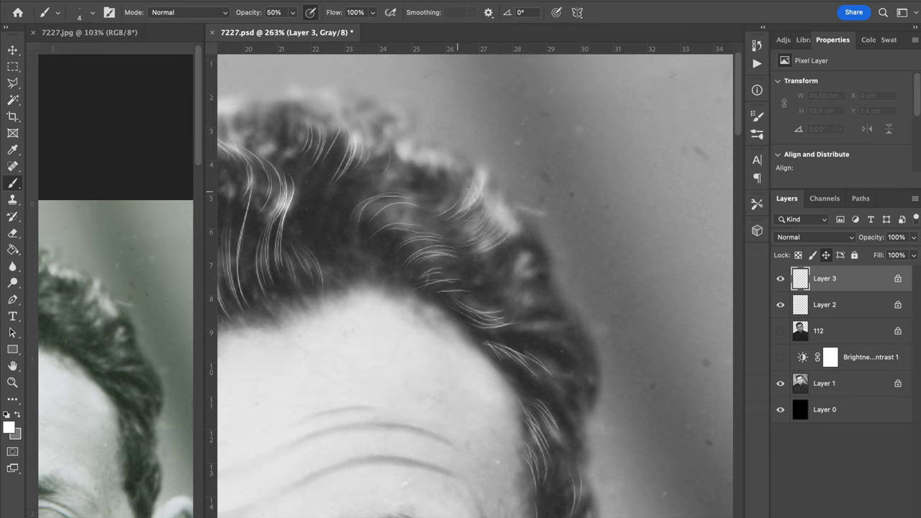
Show layer 112 and soften the white strands using the Blur tool at 20% strength and an 80 px eraser at 50% opacity
click(780, 331)
scroll(475, 288, down, 3)
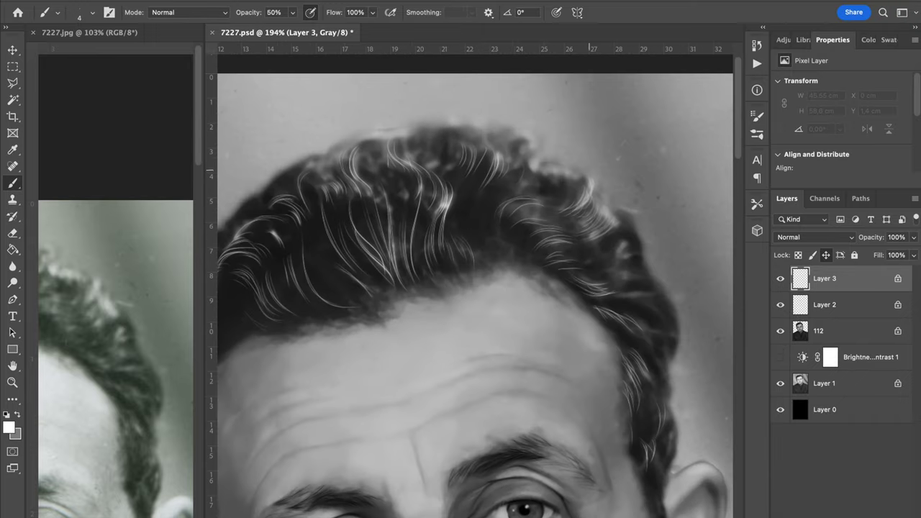
click(12, 266)
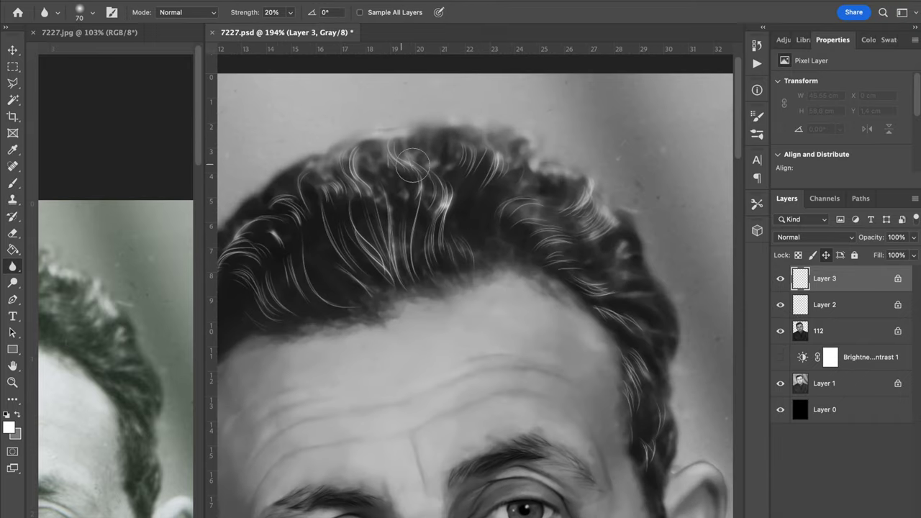
click(148, 300)
scroll(149, 300, down, 5)
drag(93, 317, 155, 293)
key(e)
drag(324, 310, 447, 358)
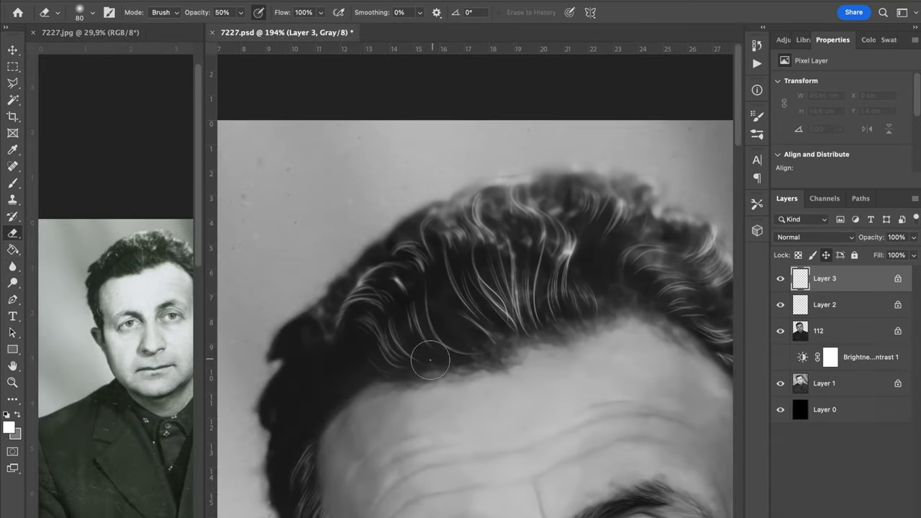
drag(580, 315, 449, 331)
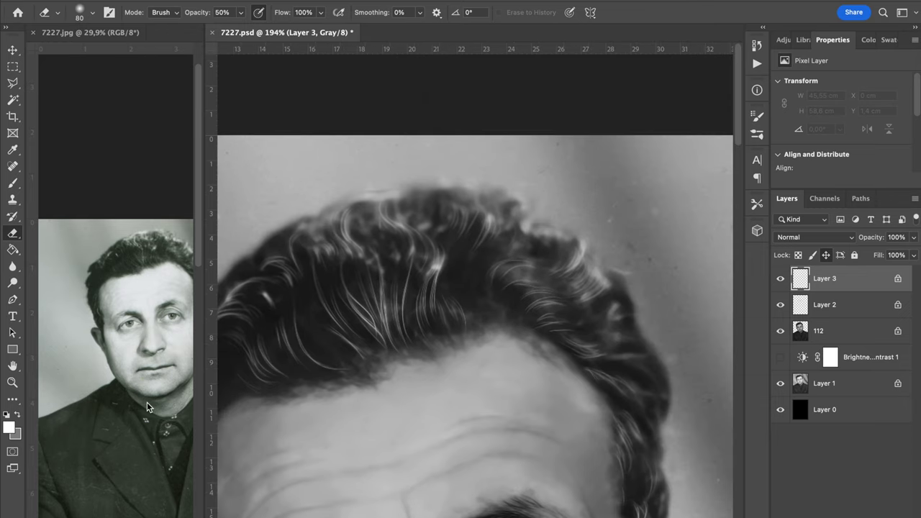
Hide layer 112 and paint more soft white strands in the upper right-hand curls with a 4 px brush at 50% opacity
key(b)
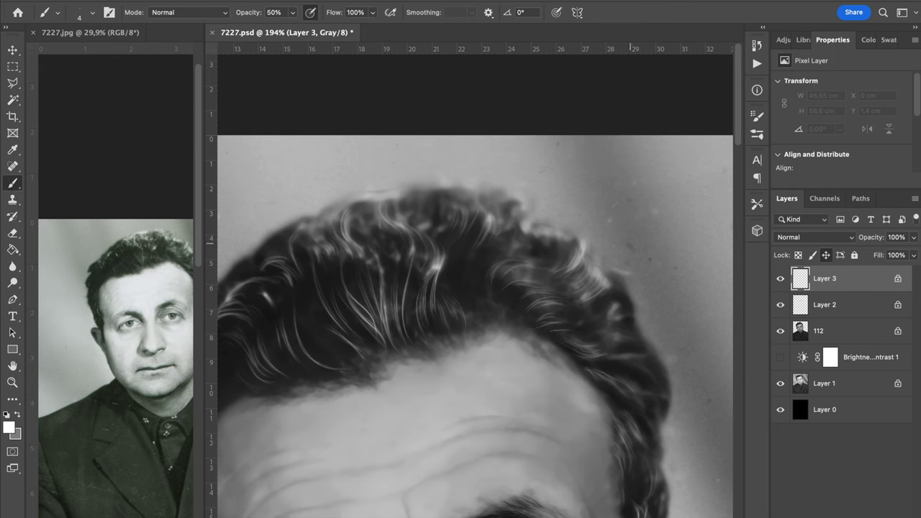
drag(150, 324, 115, 331)
drag(479, 300, 547, 299)
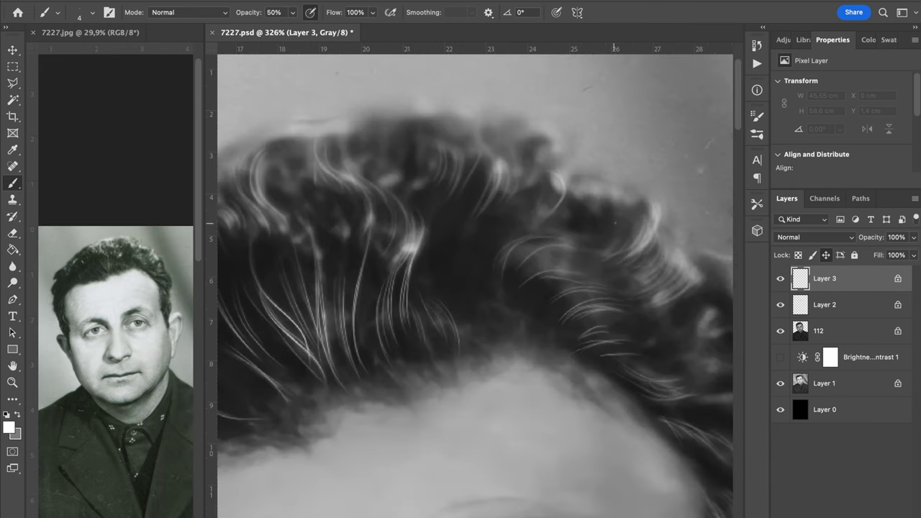
click(781, 331)
drag(610, 281, 555, 359)
drag(526, 266, 444, 201)
drag(539, 315, 509, 322)
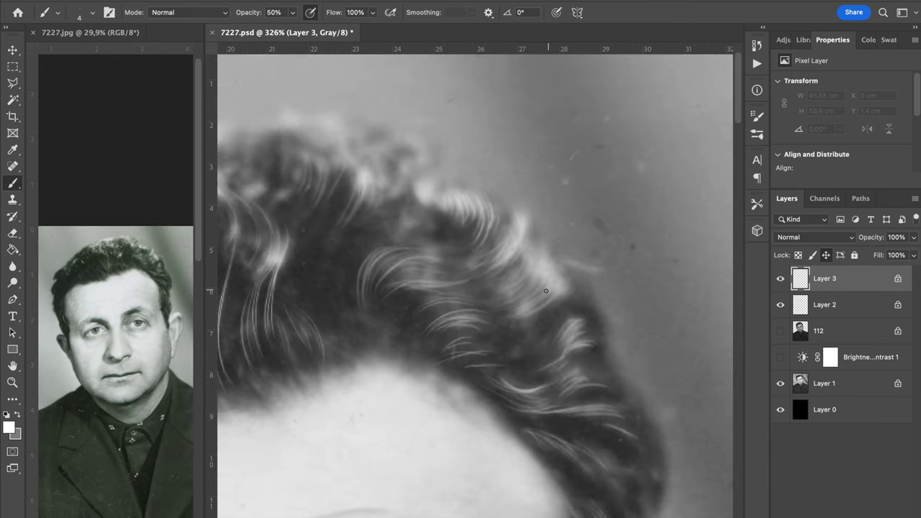
drag(556, 395, 531, 342)
drag(507, 274, 544, 254)
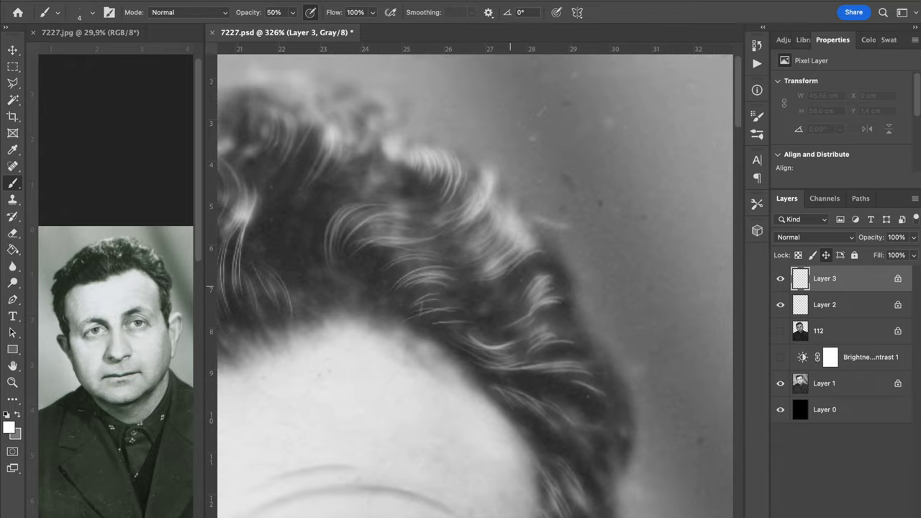
Paint soft white strands in the waves on the right-hand side of the head above the ear
scroll(507, 318, down, 5)
scroll(477, 304, right, 5)
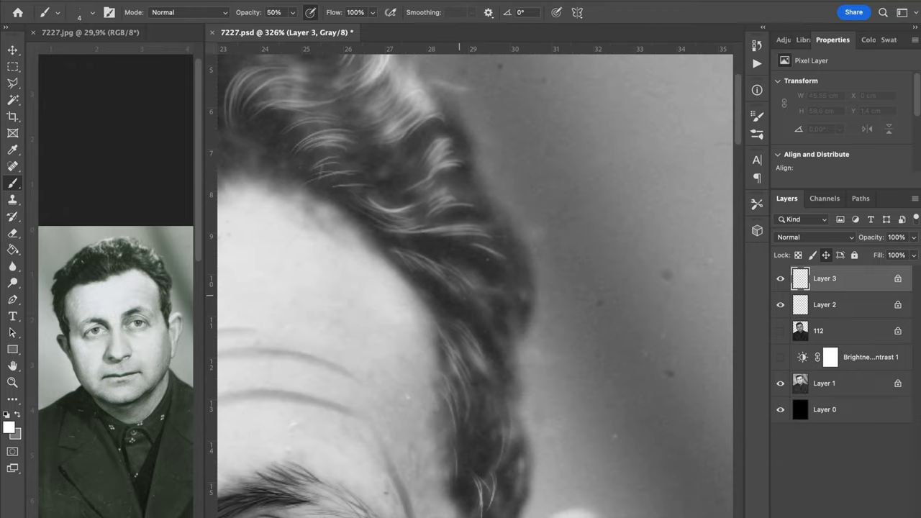
click(780, 331)
click(780, 331)
drag(507, 240, 491, 225)
drag(477, 290, 489, 323)
drag(464, 267, 502, 321)
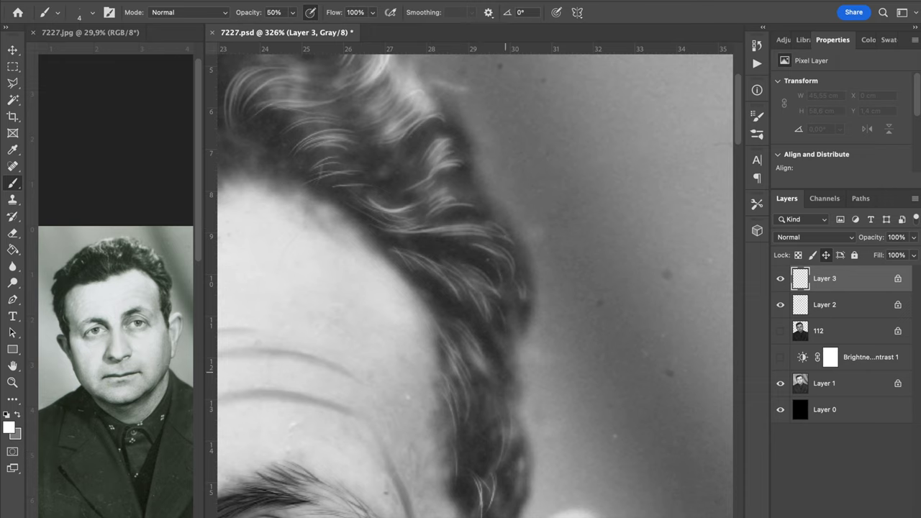
drag(494, 424, 531, 277)
mouse_move(534, 297)
mouse_down()
mouse_move(541, 331)
mouse_move(528, 347)
mouse_up()
drag(452, 172, 485, 225)
Raise the brush opacity to 80% and paint white highlights along the top edge and left-hand curls of the hair
scroll(504, 317, up, 5)
scroll(504, 316, left, 2)
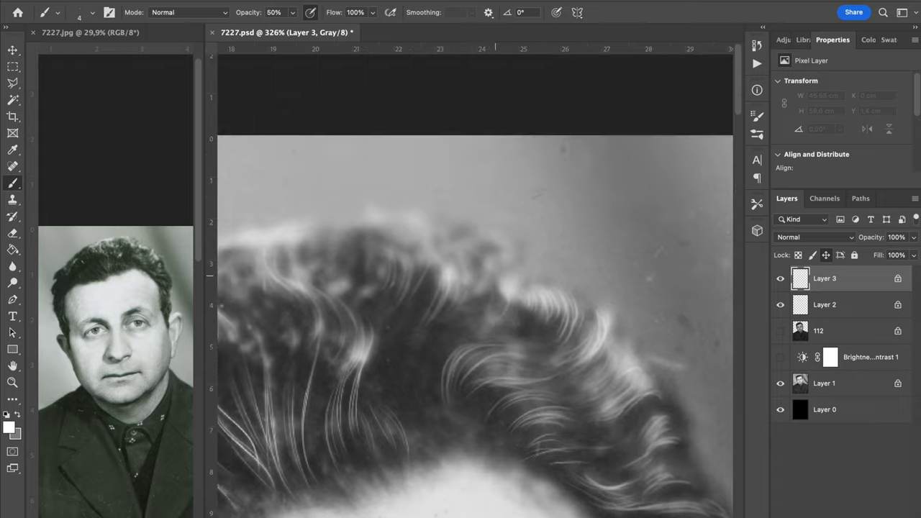
scroll(521, 325, left, 5)
scroll(521, 325, up, 1)
key(8)
scroll(452, 308, down, 4)
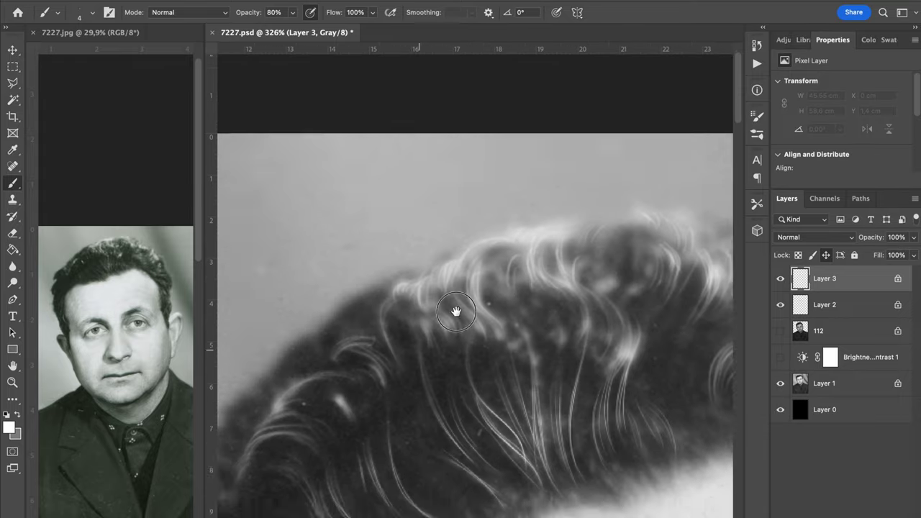
scroll(452, 309, left, 4)
drag(534, 240, 556, 269)
drag(422, 292, 411, 320)
drag(411, 300, 430, 344)
drag(414, 341, 439, 342)
drag(423, 296, 448, 310)
Show layer 112 and compare the whole portrait with and without the painted strands of Layer 3
scroll(439, 300, down, 6)
scroll(438, 300, left, 3)
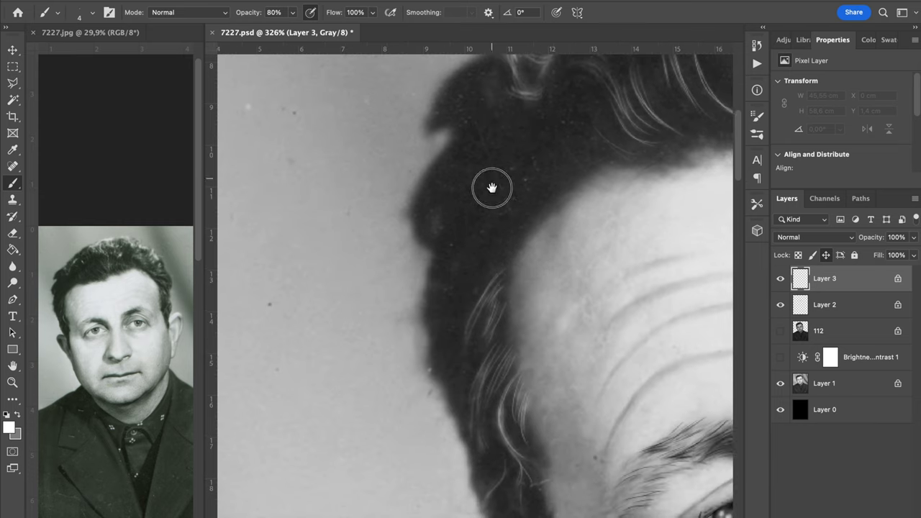
click(780, 331)
key(super+minus)
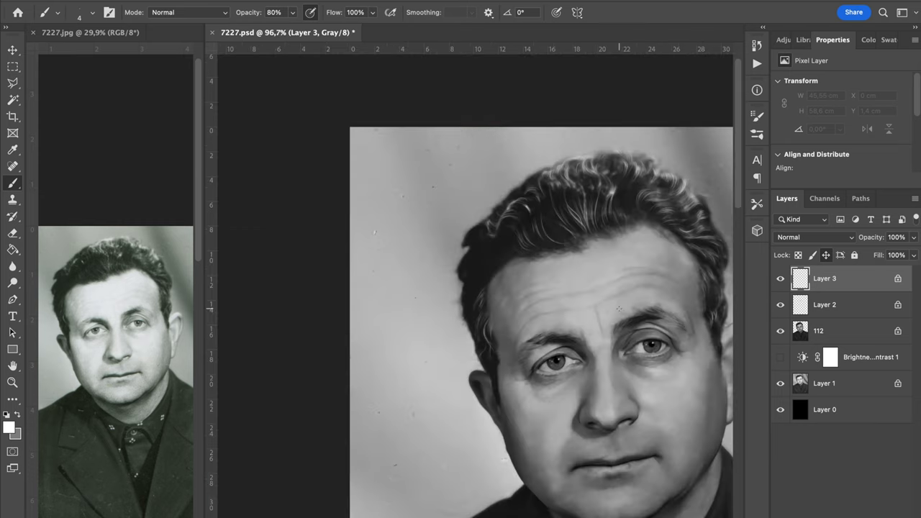
scroll(651, 302, right, 3)
click(780, 279)
click(780, 279)
key(super+plus)
key(super+minus)
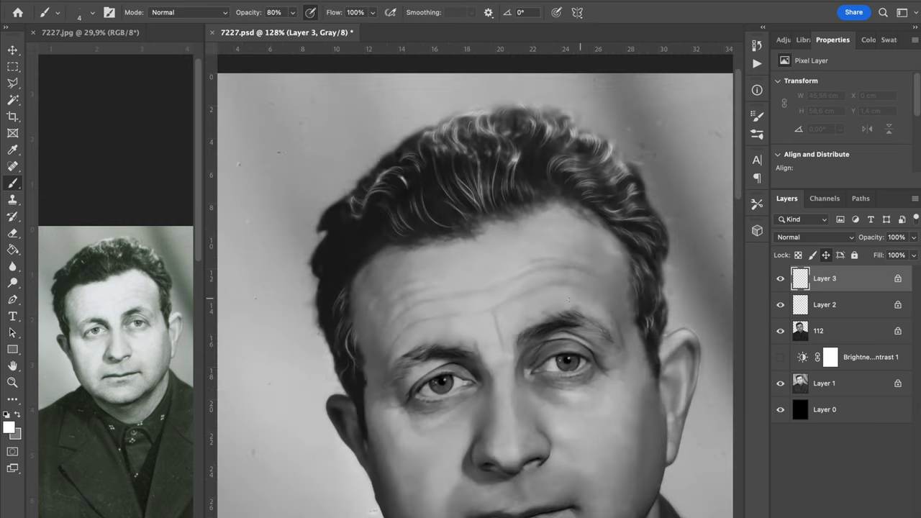
On Layer 2, with Layer 3 and layer 112 hidden, paint black strands above the left-hand hairline, lowering the brush opacity to 60%
click(835, 314)
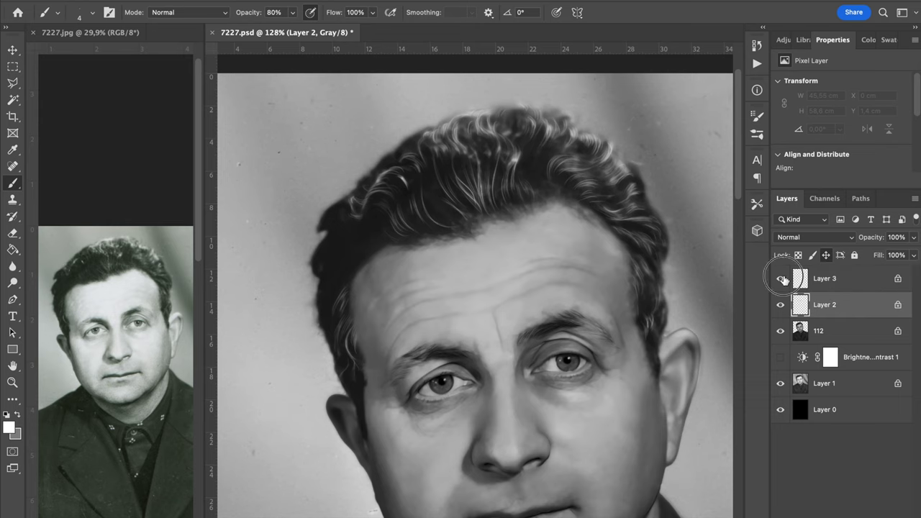
click(781, 278)
scroll(467, 318, up, 5)
key(d)
scroll(475, 287, left, 3)
scroll(475, 286, up, 2)
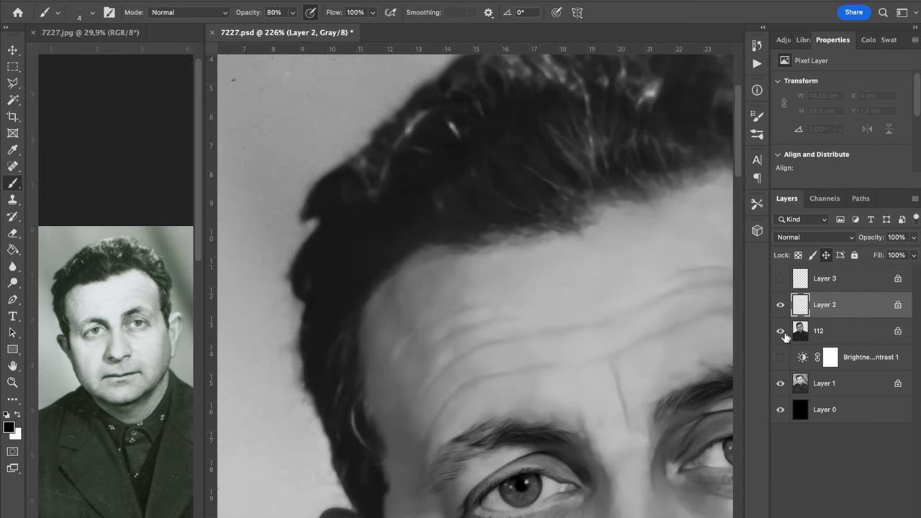
click(780, 331)
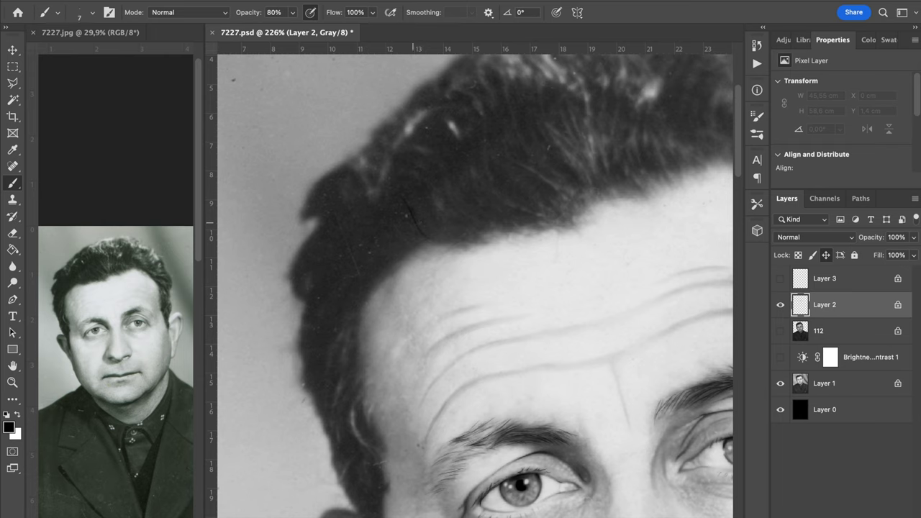
scroll(132, 286, up, 3)
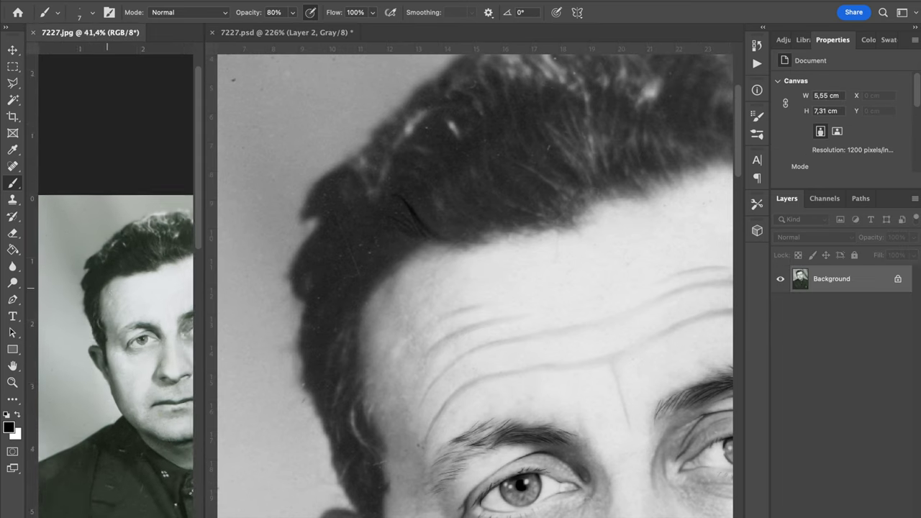
key(5)
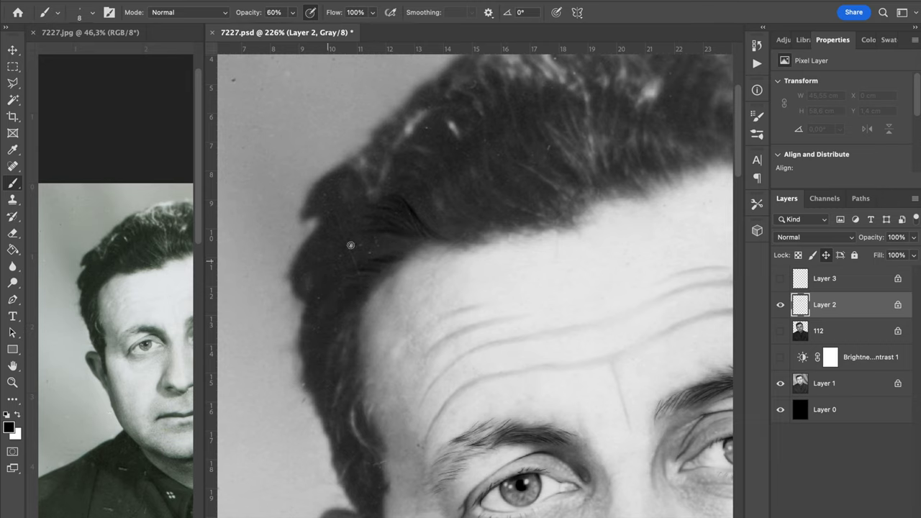
scroll(545, 323, up, 2)
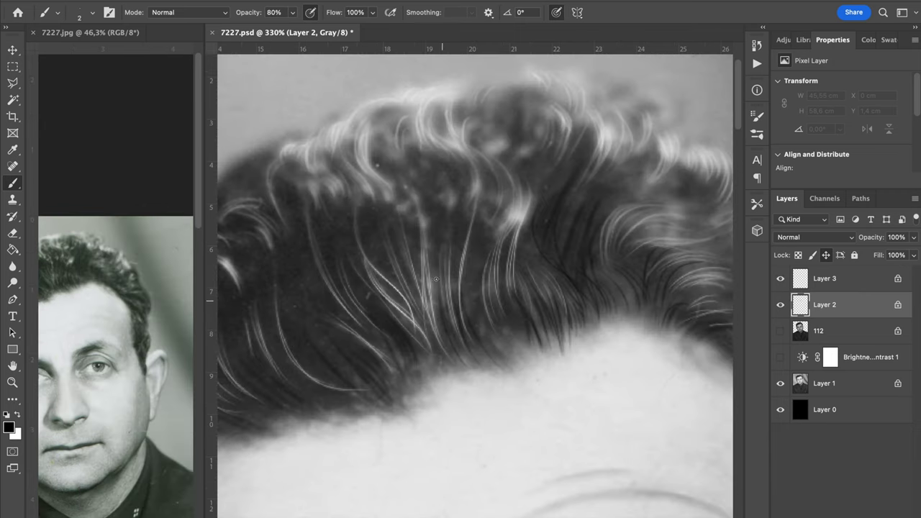
Paint fine black strands along the central and right-hand hairline with a 2 px pressure-sized brush at 80% opacity
drag(436, 288, 454, 370)
drag(457, 293, 468, 365)
drag(478, 329, 506, 368)
mouse_move(502, 321)
mouse_down()
mouse_move(516, 352)
mouse_move(525, 347)
mouse_up()
drag(528, 301, 547, 354)
drag(502, 379, 651, 303)
drag(496, 298, 525, 323)
mouse_move(505, 310)
mouse_down()
mouse_move(546, 333)
mouse_move(528, 334)
mouse_up()
drag(536, 302, 549, 324)
drag(518, 252, 557, 310)
mouse_move(554, 245)
mouse_down()
mouse_move(570, 313)
mouse_move(586, 302)
mouse_move(553, 323)
mouse_up()
drag(528, 282, 555, 312)
drag(555, 295, 566, 324)
Paint short black hairs overlapping the forehead along the left-hand and central hairline with a 1 to 2 px brush
drag(176, 398, 275, 402)
drag(502, 377, 513, 348)
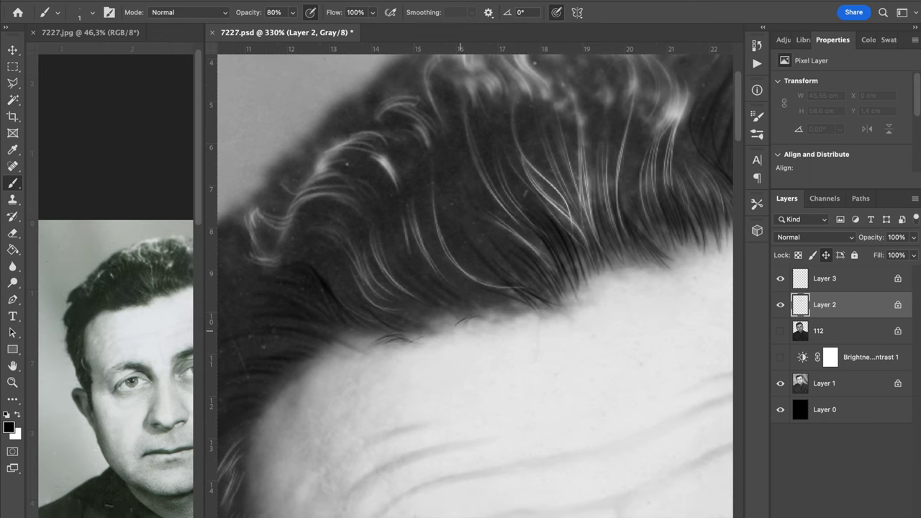
mouse_move(460, 324)
mouse_down()
mouse_move(427, 332)
mouse_move(352, 325)
mouse_up()
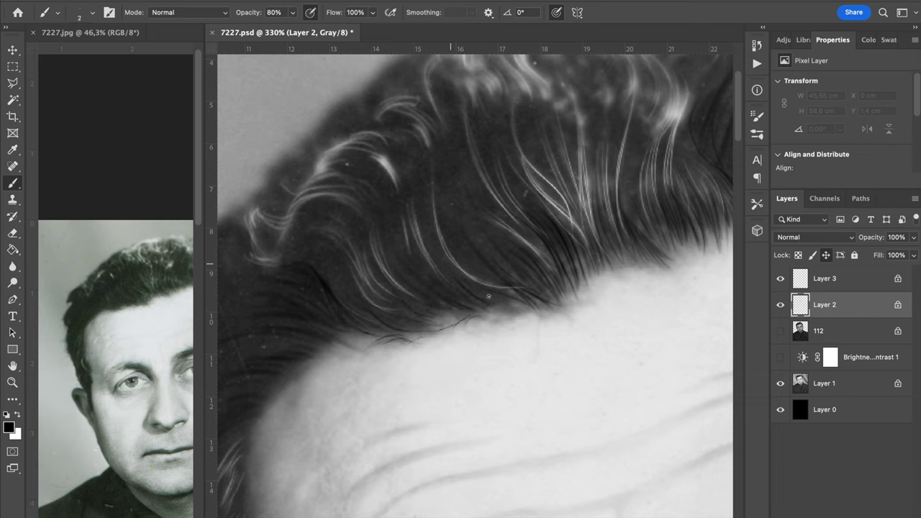
mouse_move(550, 309)
mouse_down()
mouse_move(485, 327)
mouse_move(440, 318)
mouse_up()
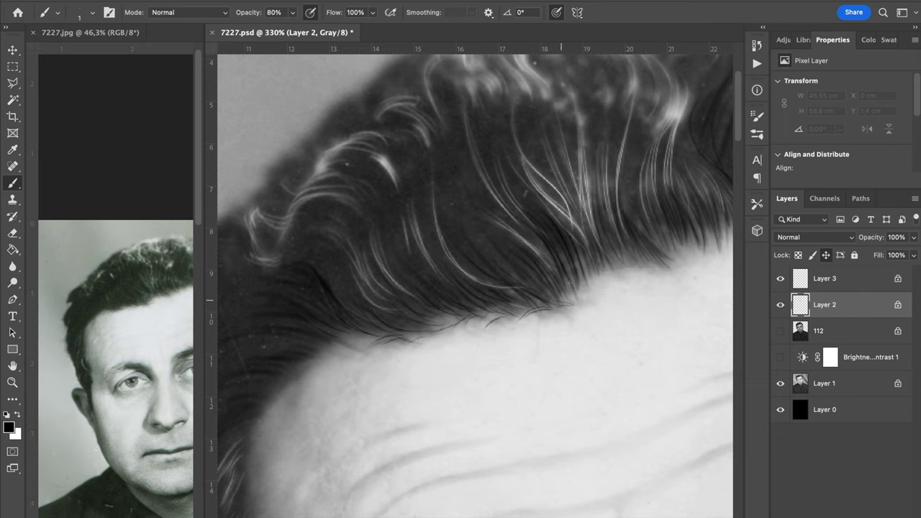
drag(691, 269, 555, 313)
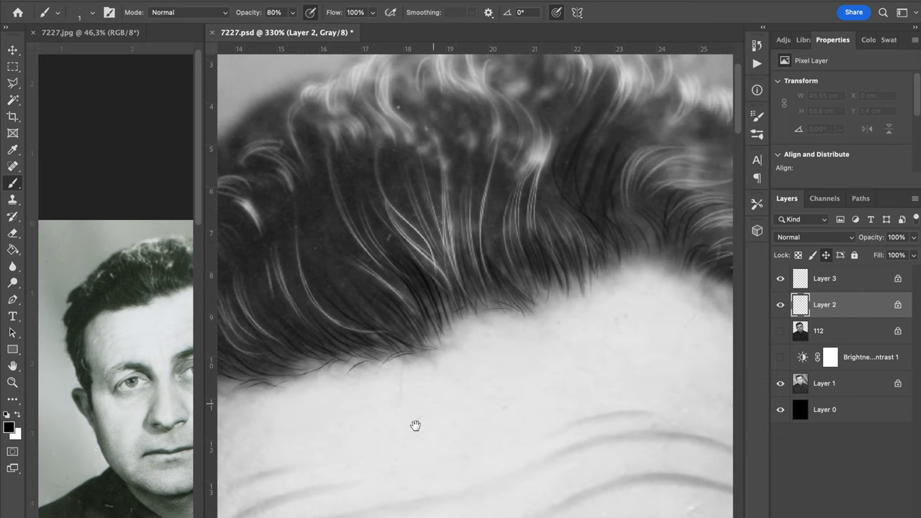
Paint thin black hairs along the left-hand temple and sideburn with a 1 px brush at 80% opacity
drag(472, 367, 704, 138)
mouse_move(352, 392)
mouse_down()
mouse_move(356, 423)
mouse_move(378, 439)
mouse_up()
drag(350, 293, 337, 317)
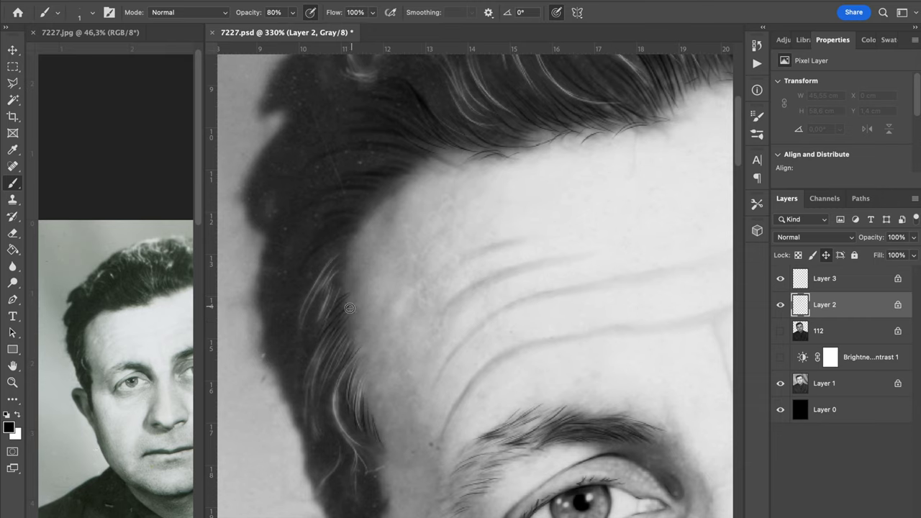
scroll(351, 308, down, 5)
drag(535, 397, 557, 379)
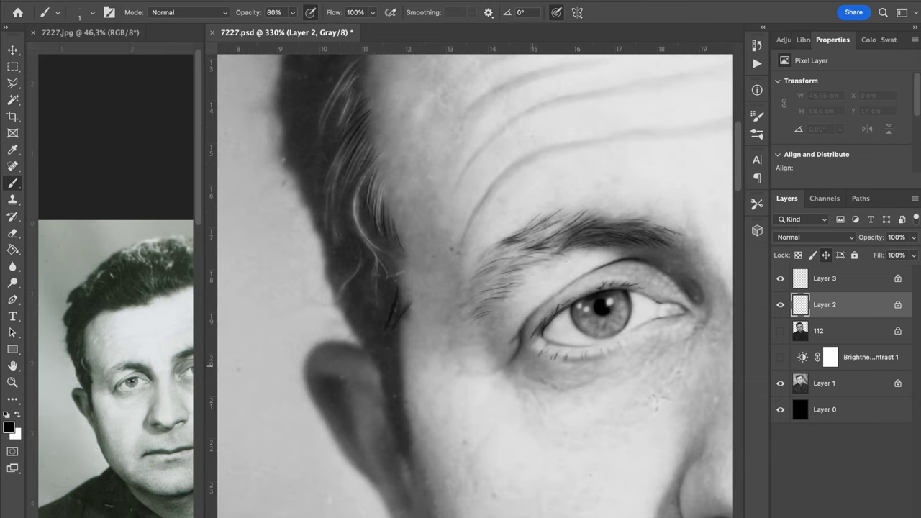
mouse_move(385, 286)
mouse_down()
mouse_move(397, 321)
mouse_move(393, 360)
mouse_up()
Paint thin black hairs along the right-hand temple and sideburn
scroll(553, 306, right, 15)
scroll(553, 306, up, 6)
mouse_move(465, 258)
mouse_down()
mouse_move(473, 279)
mouse_move(464, 308)
mouse_up()
drag(448, 295, 470, 360)
mouse_move(504, 465)
mouse_down()
mouse_move(520, 330)
mouse_move(526, 377)
mouse_up()
drag(507, 331, 536, 406)
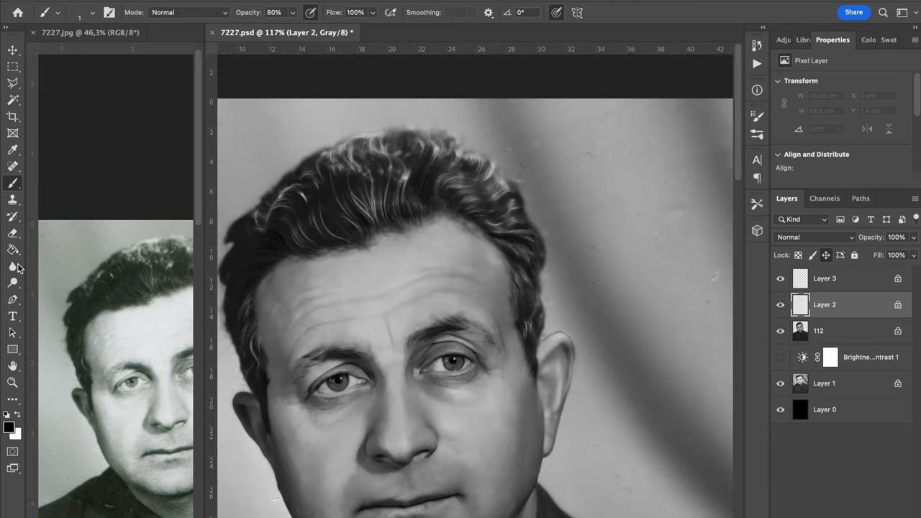
Soften the painted hair strands along the hairline and temples on Layer 2 with the Blur tool at 20% strength
key(r)
scroll(576, 317, up, 2)
scroll(480, 302, up, 3)
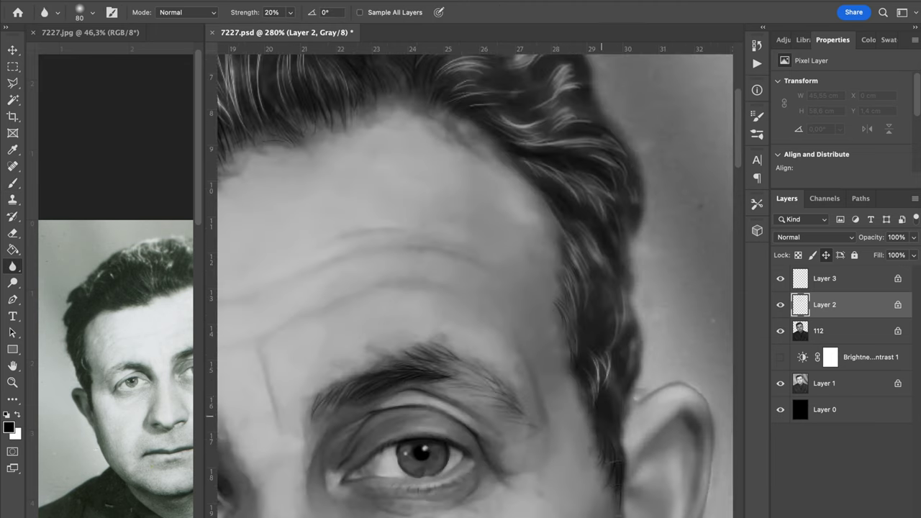
drag(403, 108, 662, 249)
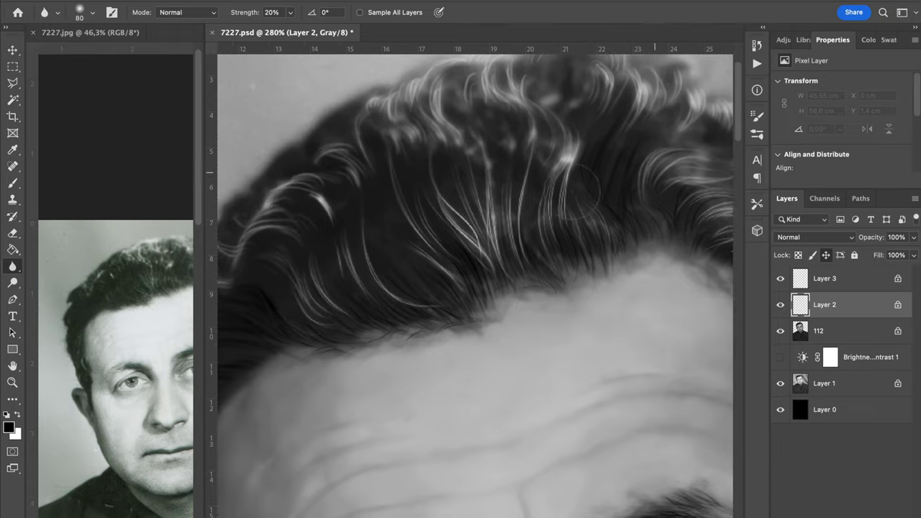
scroll(539, 200, left, 5)
scroll(539, 199, down, 4)
scroll(381, 467, down, 5)
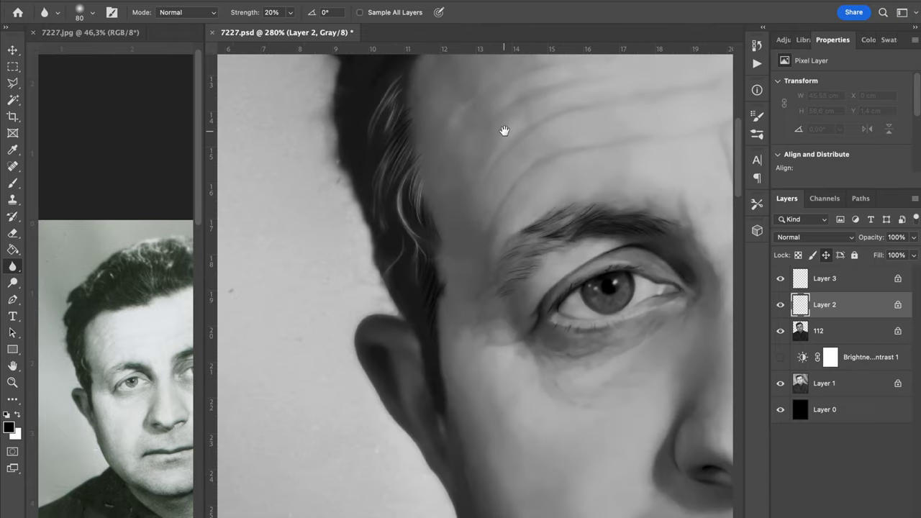
scroll(504, 127, up, 8)
scroll(504, 127, right, 2)
Fade the painted hair strands on Layer 2 and Layer 3 with an 80 px eraser at 50 to 80% opacity
click(13, 233)
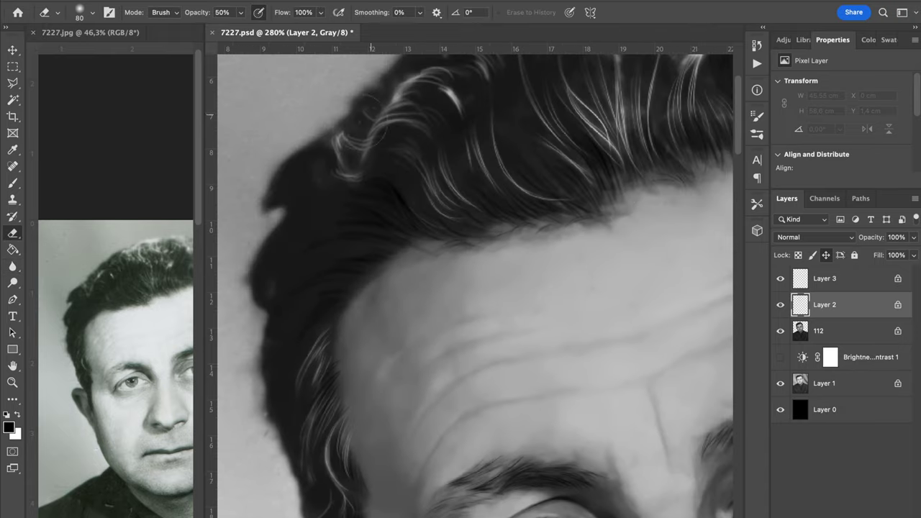
scroll(354, 206, down, 4)
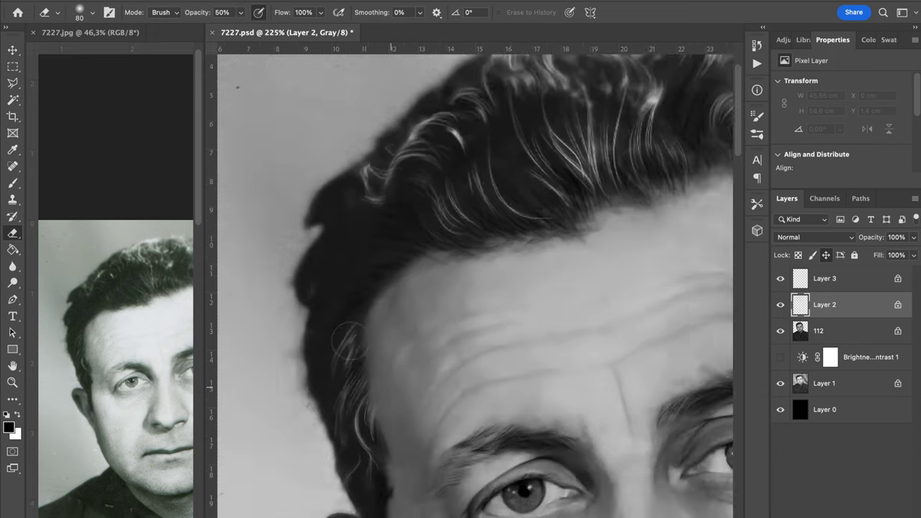
scroll(666, 227, down, 2)
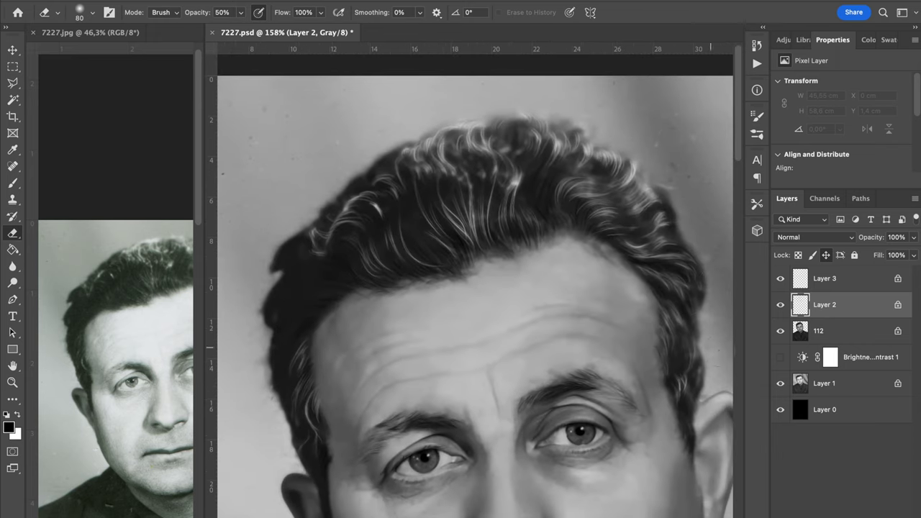
click(824, 278)
scroll(561, 335, up, 2)
scroll(561, 335, right, 3)
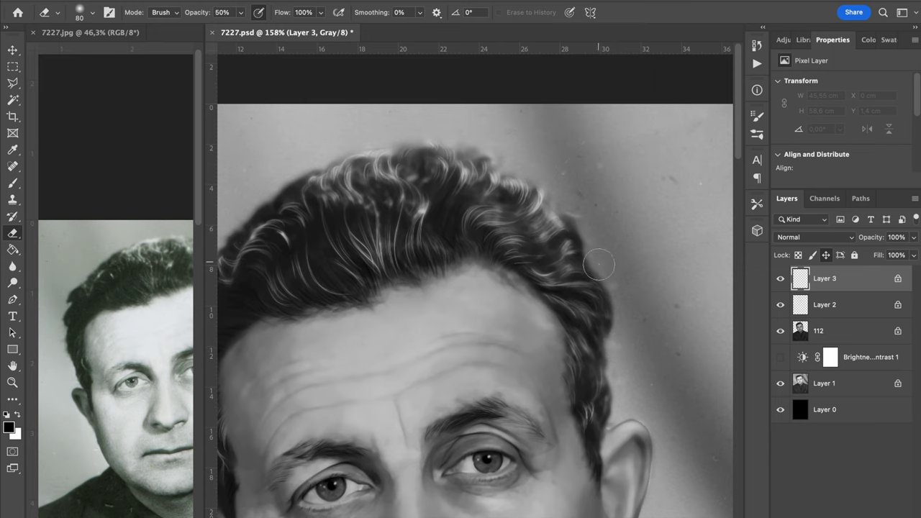
scroll(598, 263, down, 3)
key(8)
Merge Layer 2 down into the 112 layer and save the document
click(853, 306)
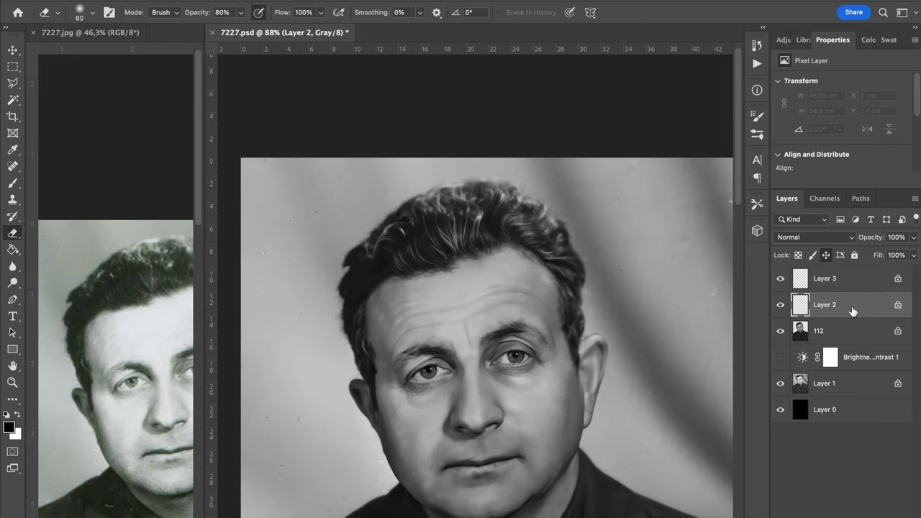
key(Delete)
key(ctrl+s)
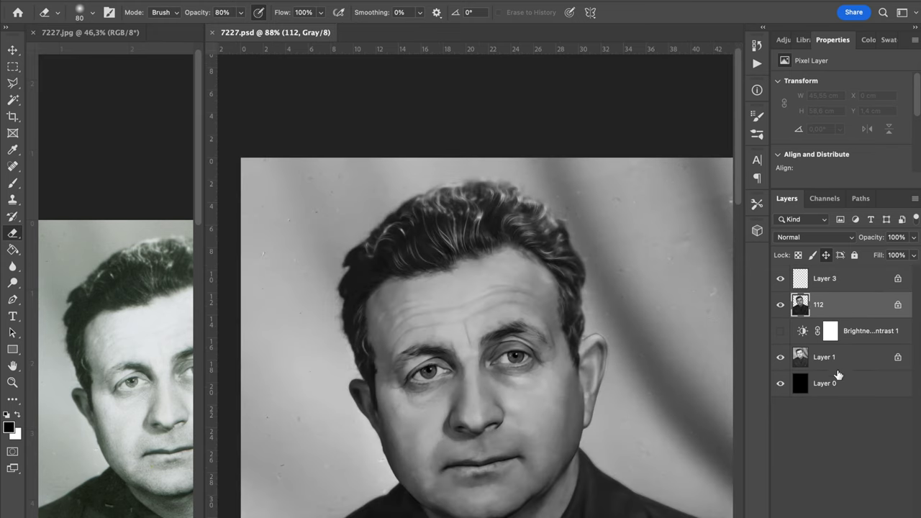
Add a solid colour fill layer above the 112 layer in neutral grey at 50% brightness
scroll(508, 320, down, 4)
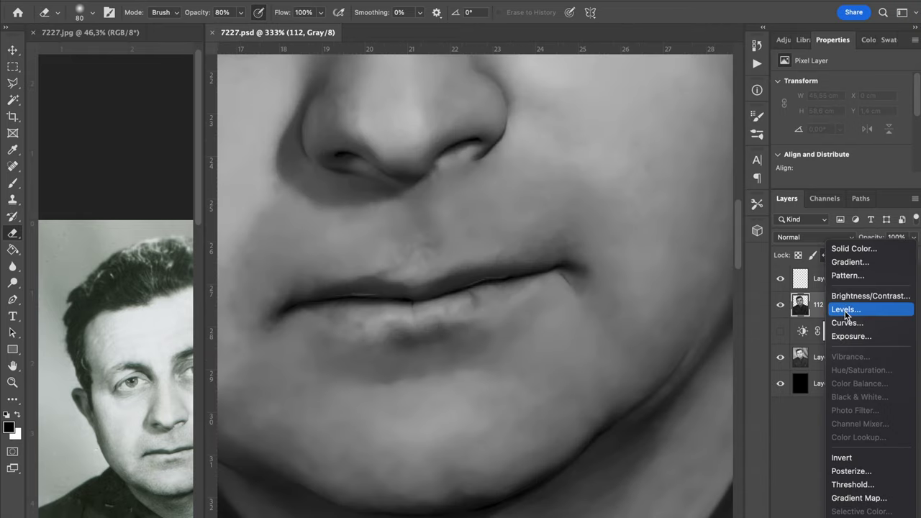
click(850, 249)
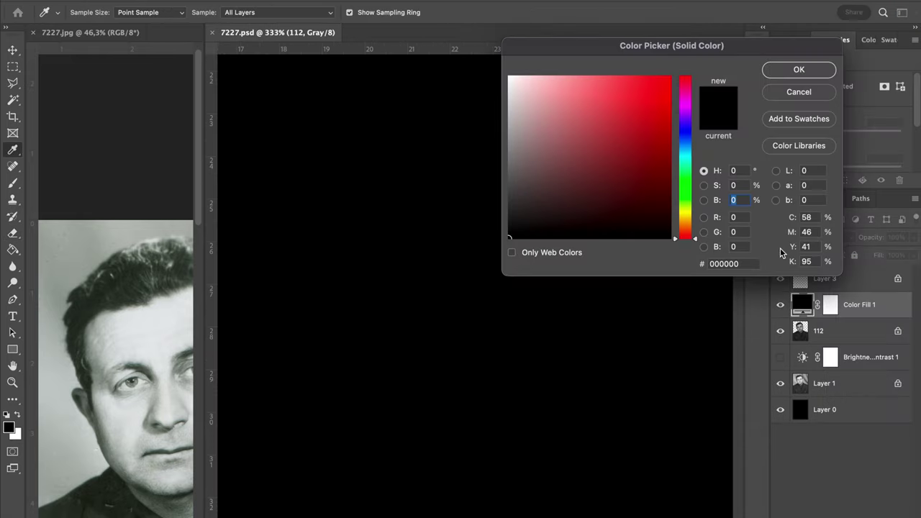
text(50)
click(803, 72)
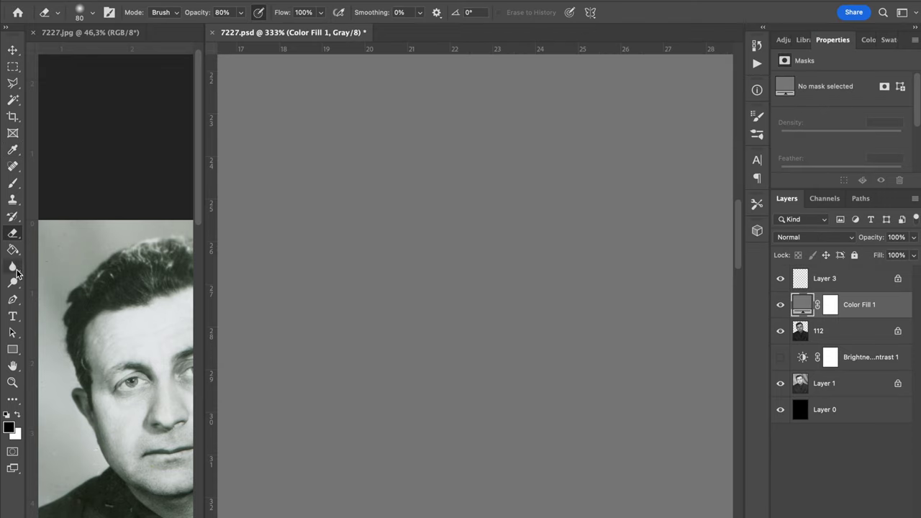
Rasterize the grey fill layer, choose the Dodge tool for midtones at 3% exposure, and open the layer's blend mode choices
key(o)
click(815, 237)
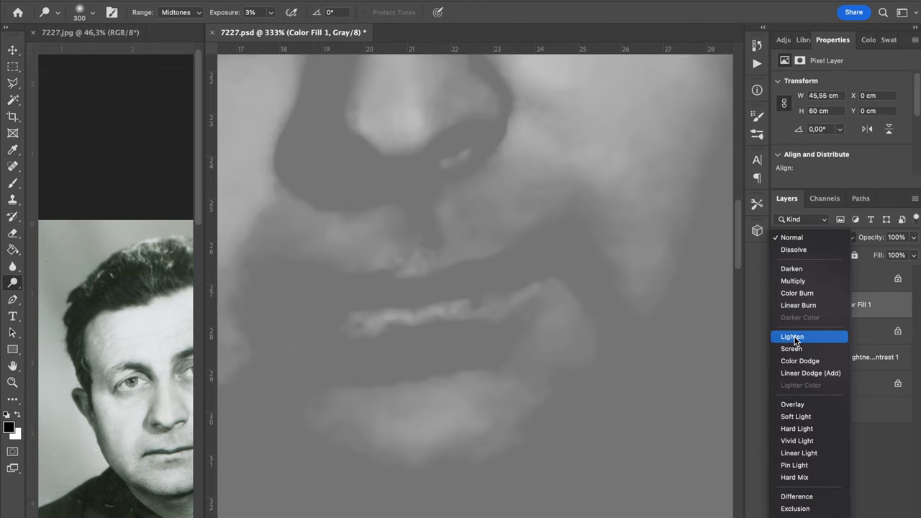
Set the Color Fill 1 layer's blend mode to Overlay and select the Dodge tool with 58% exposure
click(793, 404)
scroll(476, 295, down, 3)
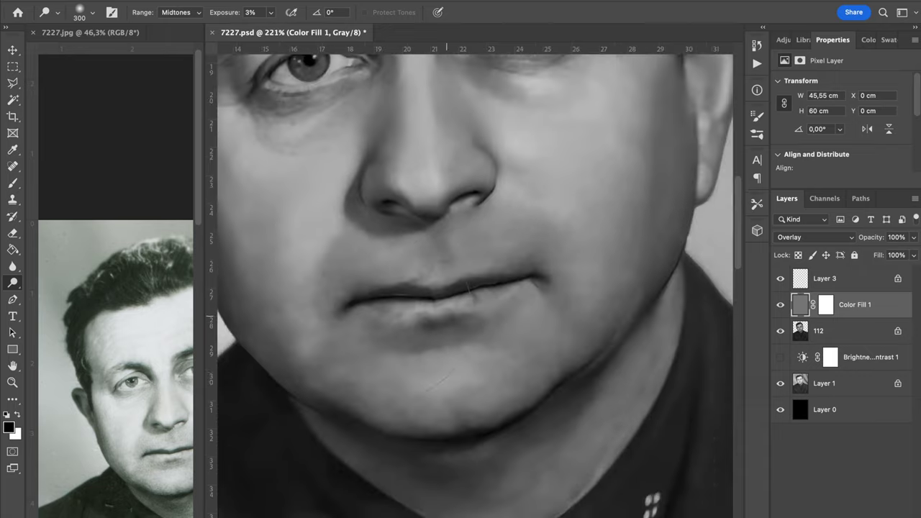
key(b)
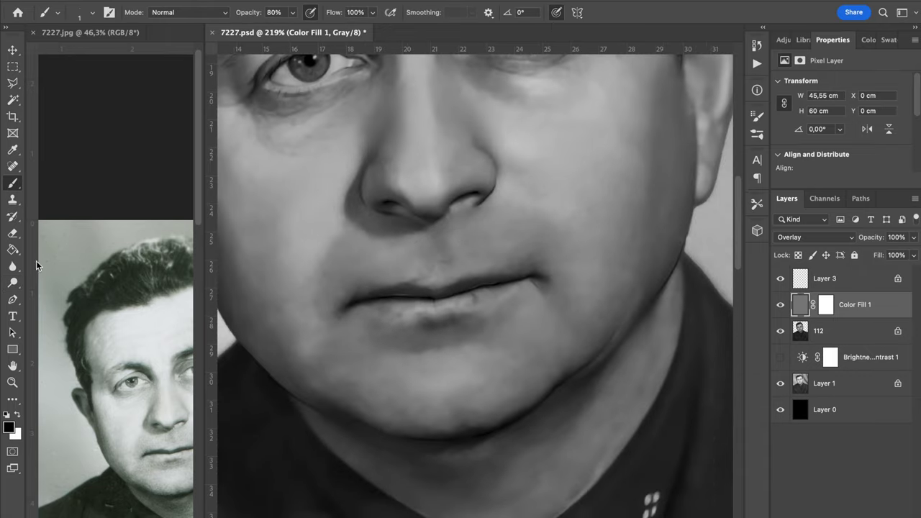
click(12, 285)
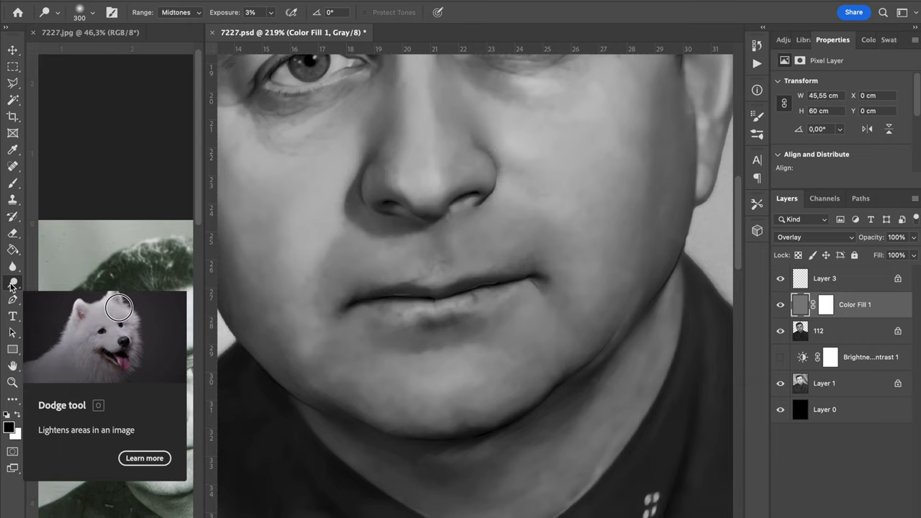
scroll(576, 169, down, 3)
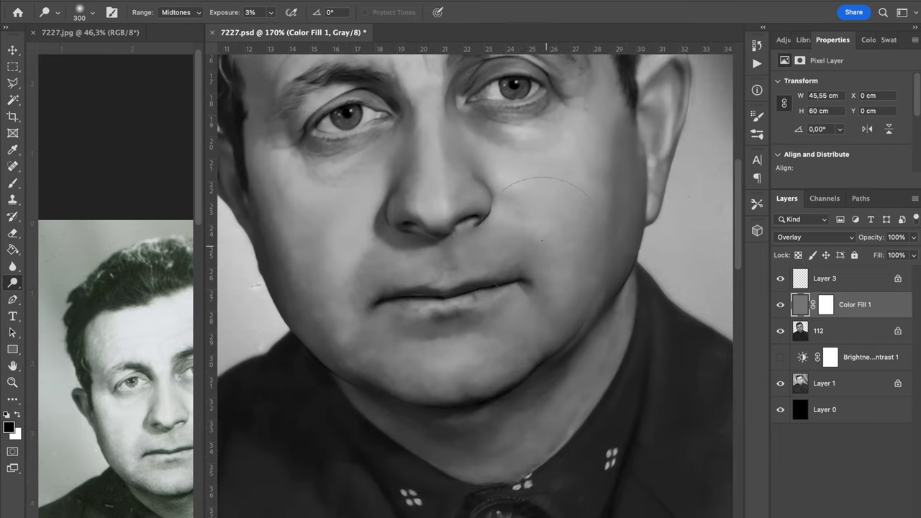
drag(227, 14, 267, 14)
scroll(616, 267, up, 5)
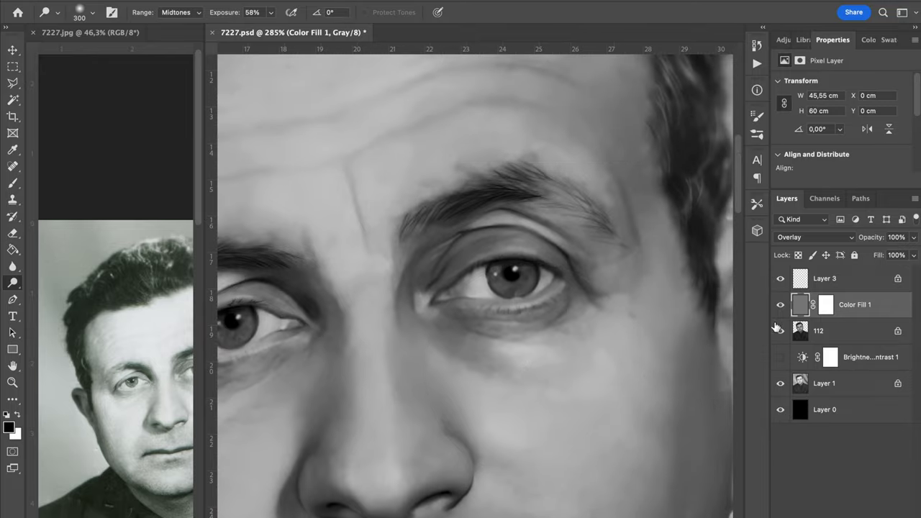
Hide layer 112, show the Brightness/Contrast adjustment layer and shrink the Dodge brush to size 20 for working around the eyes
click(779, 331)
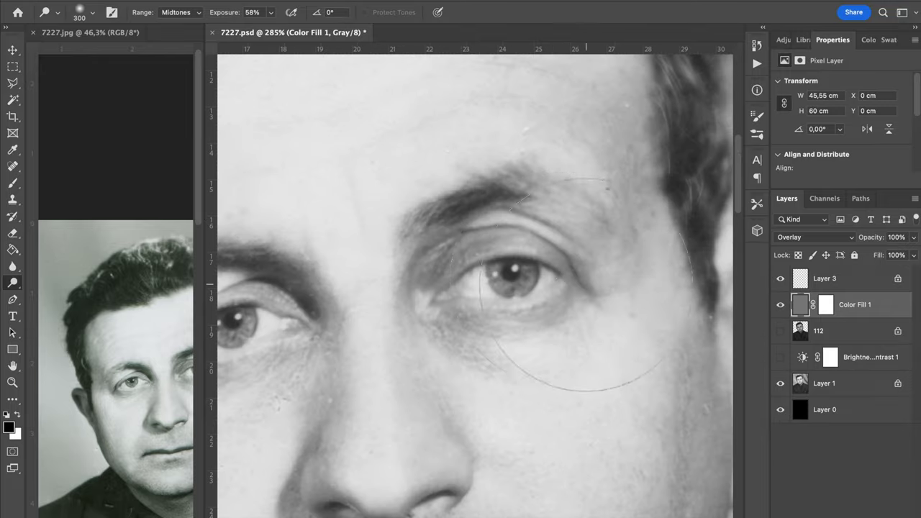
key([)
key([)
key([)
key([)
key([)
key([)
key([)
key([)
key([)
key([)
key([)
key([)
key([)
key([)
click(781, 360)
key([)
key([)
key([)
key([)
key([)
key([)
key([)
key([)
key([)
key([)
key([)
key([)
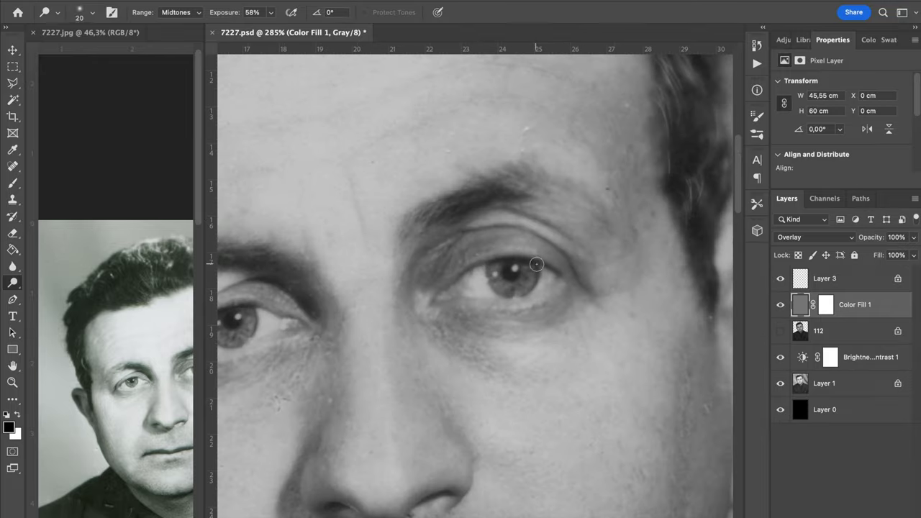
Dodge the lower-lid rim and inner corner of the right-hand eye with a size 5 brush at 30% exposure
mouse_move(514, 308)
mouse_down()
mouse_move(530, 305)
mouse_move(492, 308)
mouse_move(526, 311)
mouse_move(558, 346)
mouse_up()
drag(565, 291, 533, 293)
drag(462, 338, 461, 356)
Consult the eyes in the 7227.jpg reference and dodge the lower-lid rim of the left-hand eye on the portrait
click(101, 363)
scroll(108, 359, up, 5)
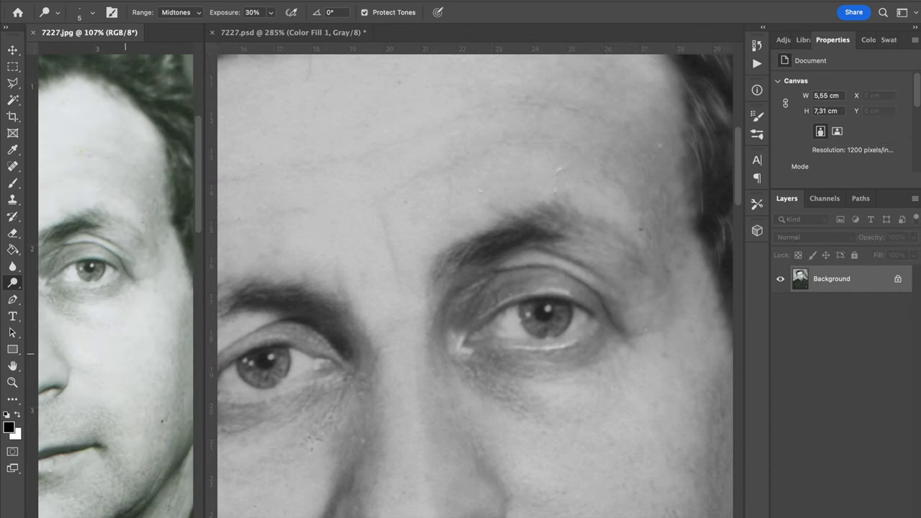
drag(123, 352, 165, 393)
click(443, 359)
drag(553, 390, 580, 325)
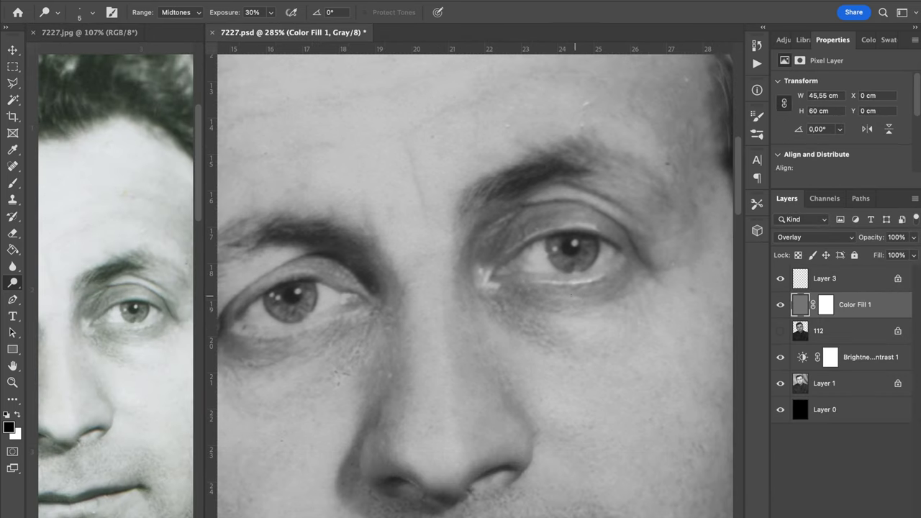
scroll(428, 338, left, 3)
scroll(427, 338, down, 1)
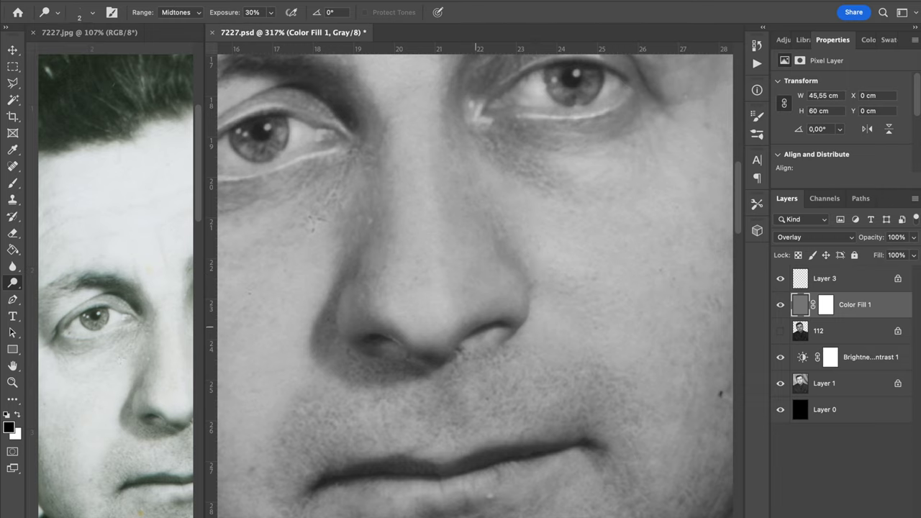
Dodge thin highlights along the nostril rims and nose wings at 40% exposure with a size 2 brush, using the reference photo
key(4)
click(139, 416)
scroll(139, 415, down, 2)
scroll(185, 413, right, 2)
click(306, 366)
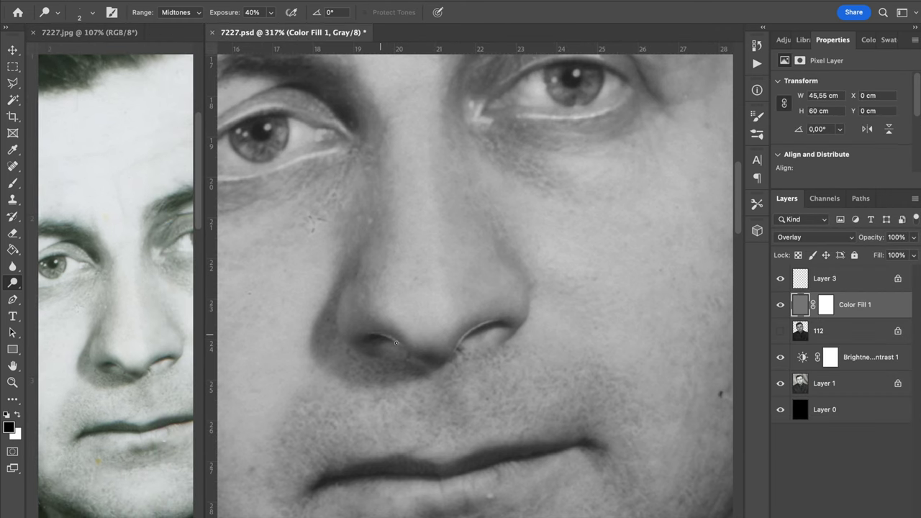
drag(456, 352, 447, 262)
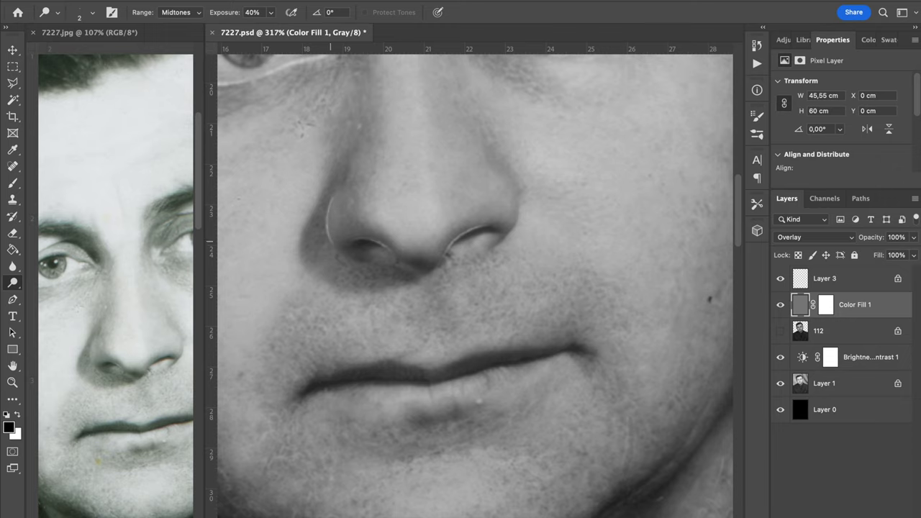
drag(569, 311, 541, 336)
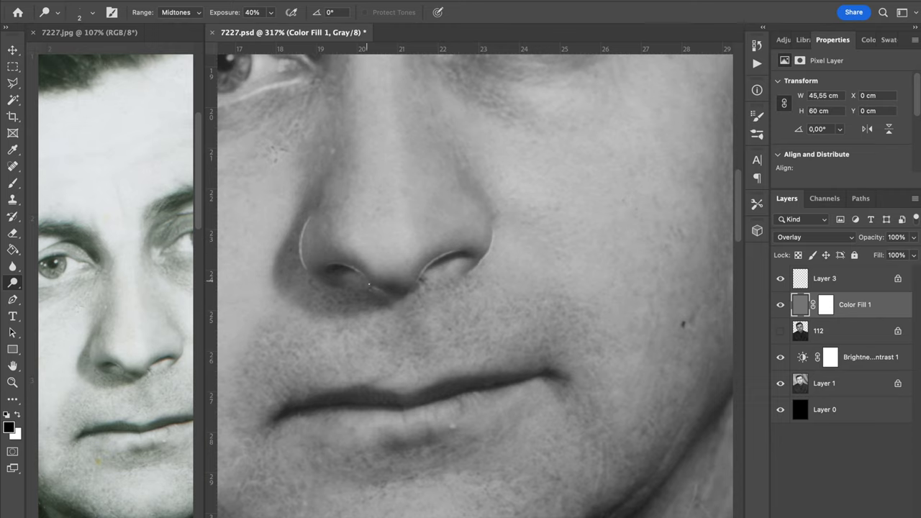
Dodge the philtrum ridges and upper-lip edge at 20% exposure with a size 9 brush and check the reference mouth
scroll(374, 287, down, 3)
scroll(375, 288, left, 2)
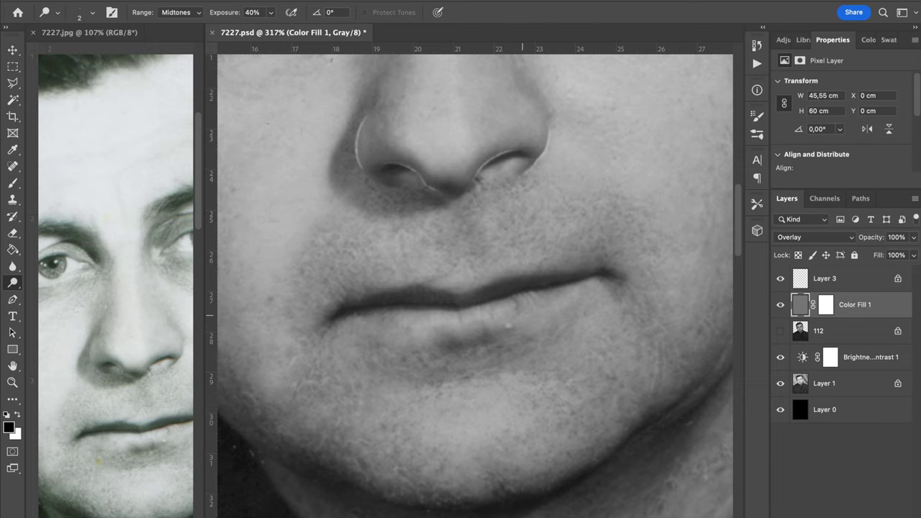
scroll(547, 310, up, 2)
scroll(554, 311, down, 1)
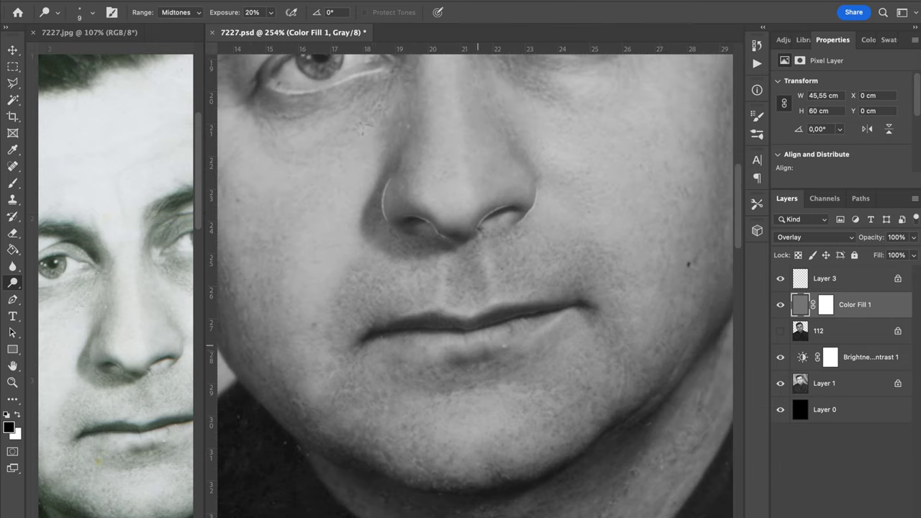
drag(134, 428, 108, 405)
click(399, 348)
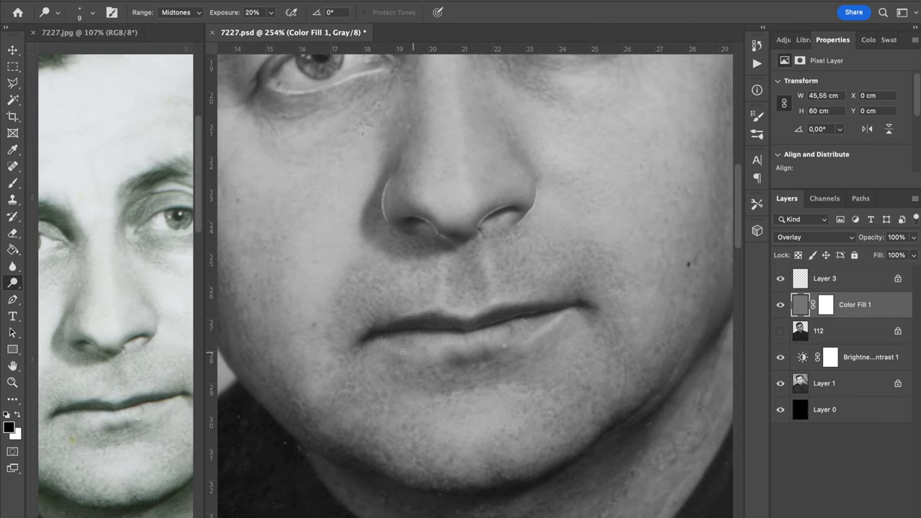
Undo the last dodge stroke and lighten the lower lip with a size 10 brush at 20% exposure
key(super+z)
key(bracketright)
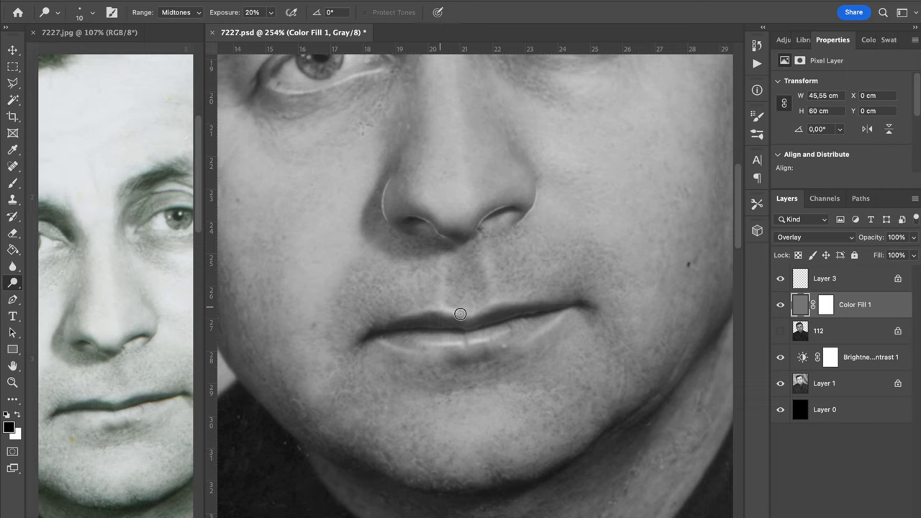
scroll(532, 356, up, 3)
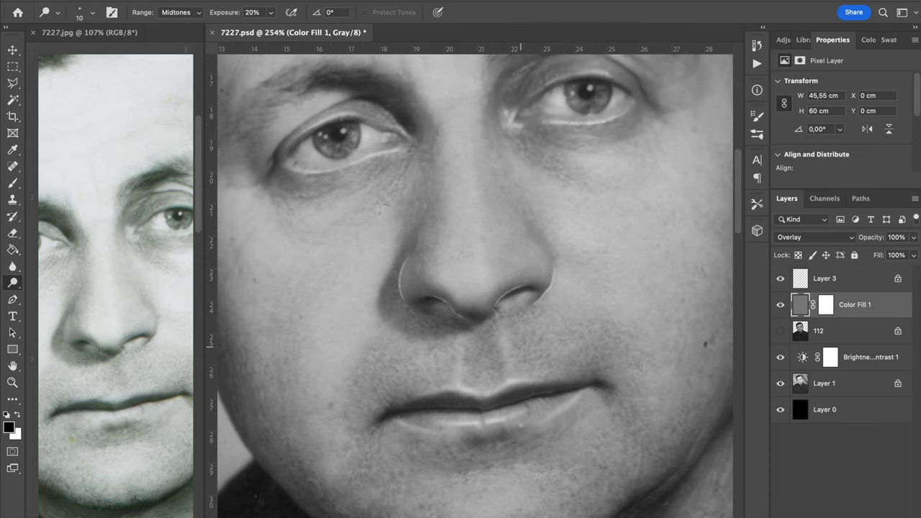
Refine the lip highlights with a size 6 Dodge brush at 40% exposure
key(bracketleft)
key(bracketleft)
key(bracketright)
key(bracketright)
key(bracketright)
drag(421, 315, 398, 308)
scroll(513, 298, up, 3)
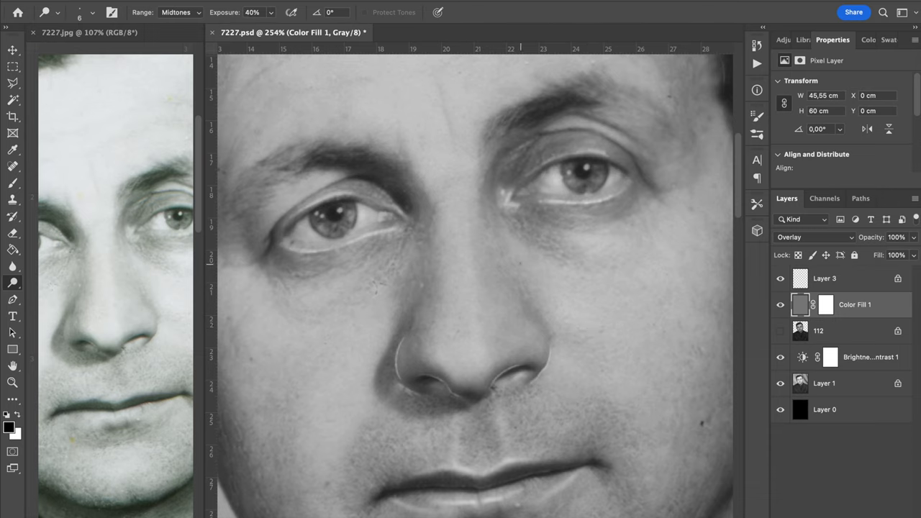
Dodge a highlight down the nose bridge with a size 15 brush at 20% exposure and soften it at 10%
key(bracketright)
key(bracketright)
key(bracketright)
key(bracketright)
key(bracketleft)
key(bracketleft)
mouse_move(474, 327)
mouse_down()
mouse_move(478, 358)
mouse_move(479, 345)
mouse_up()
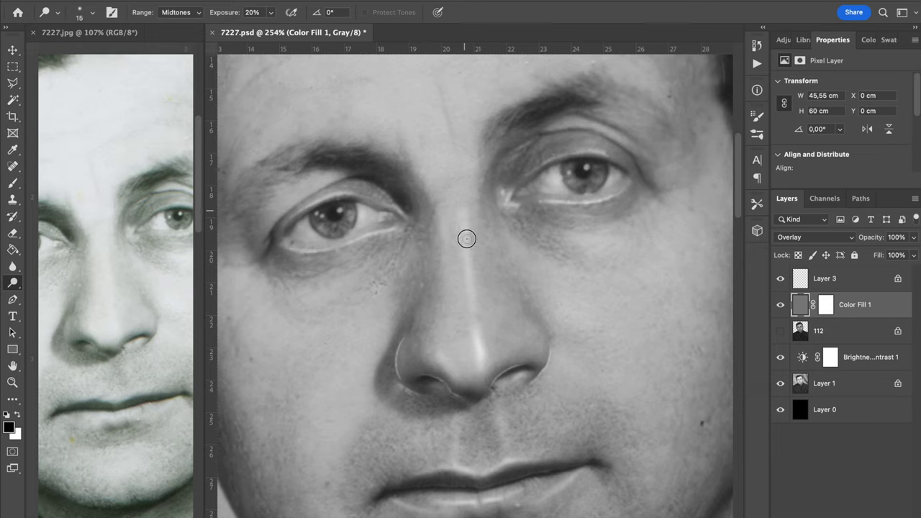
key(1)
drag(509, 248, 497, 308)
Dodge the eyelids and inner eye corners of both eyes with a size 8 brush at 20% exposure
key(2)
key(bracketleft)
key(bracketleft)
key(bracketleft)
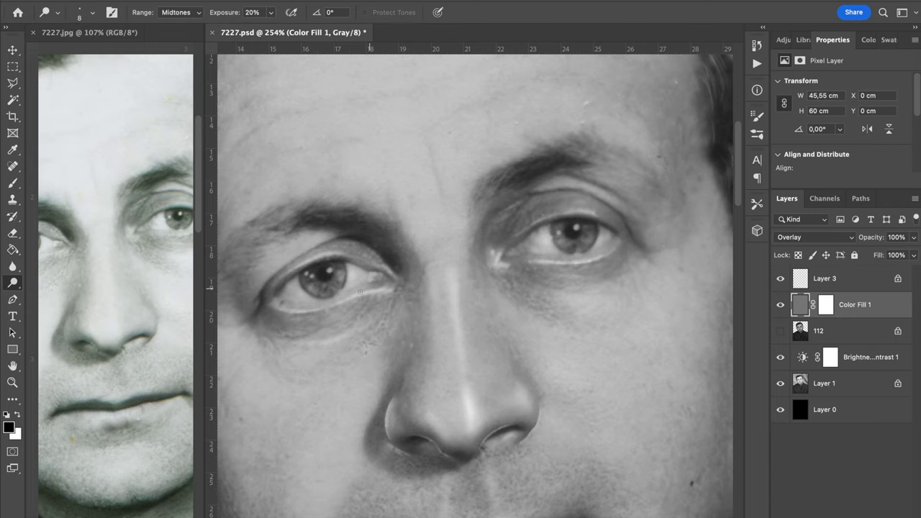
mouse_move(334, 292)
mouse_down()
mouse_move(413, 319)
mouse_move(417, 281)
mouse_up()
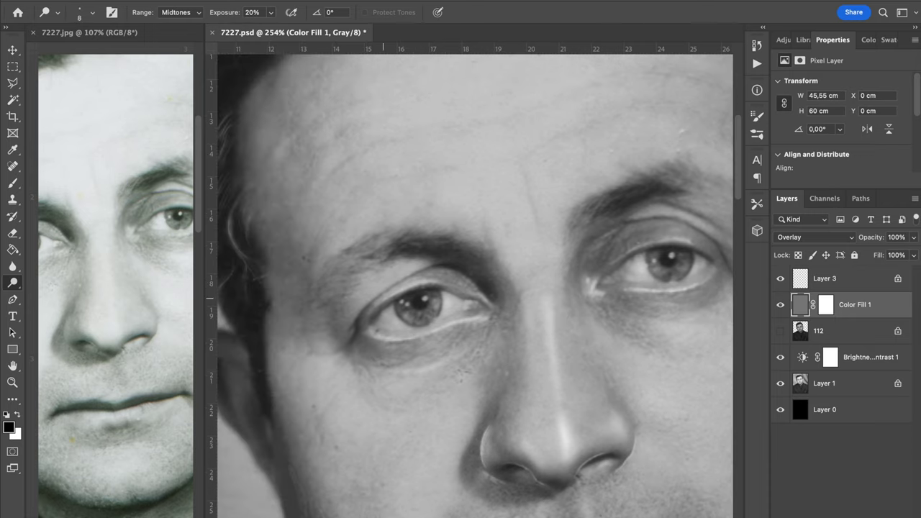
drag(677, 245, 619, 206)
drag(578, 173, 642, 191)
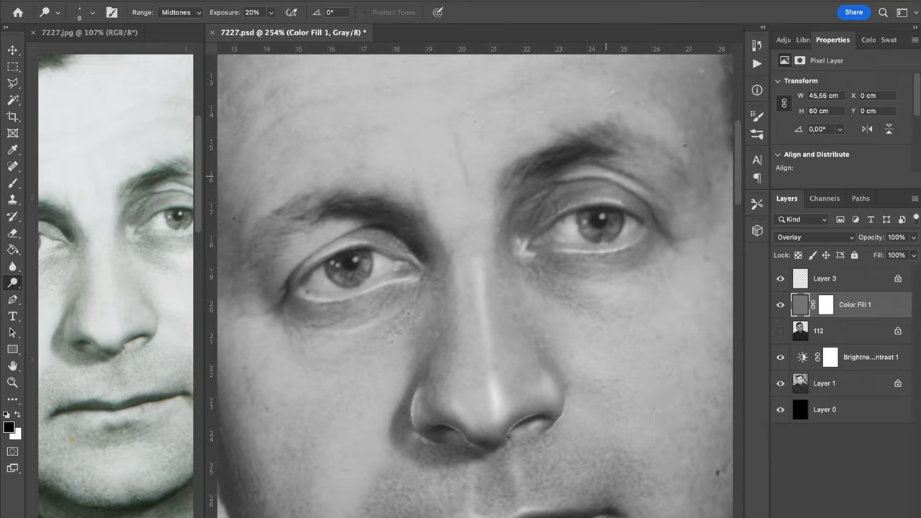
drag(585, 333, 569, 351)
Dodge the brow bone and skin folds around the eyes with a size 20 brush at 20% exposure
key(bracketright)
key(bracketright)
key(bracketright)
key(bracketright)
drag(597, 185, 644, 208)
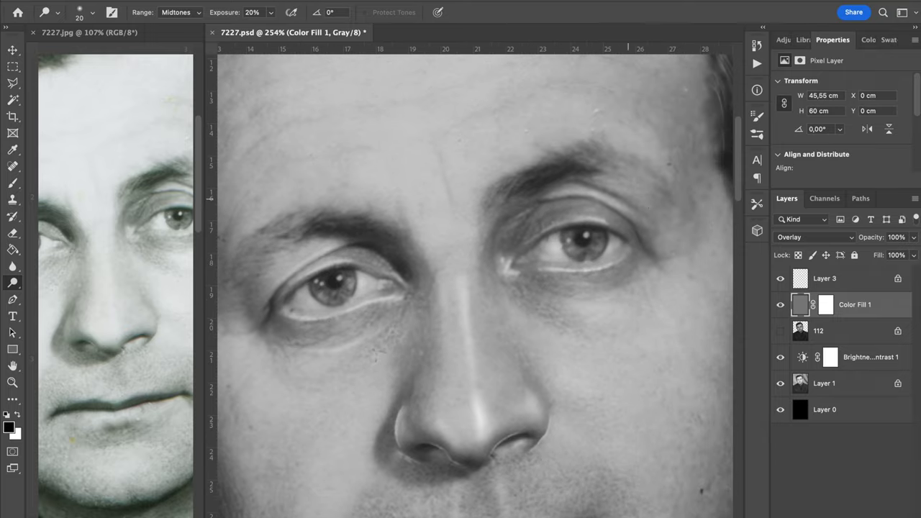
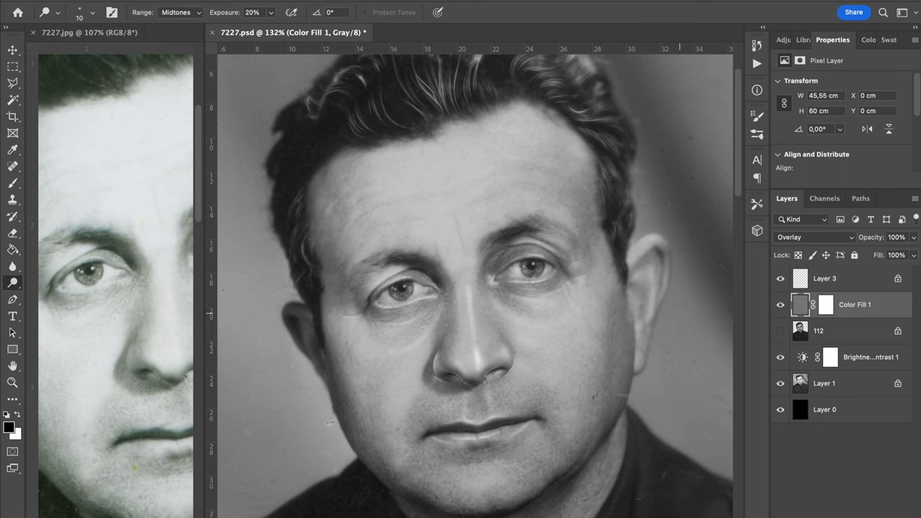
Compare the portrait with layer 112 shown and hidden, and dodge broad highlights on the cheeks with a size 35 brush
click(780, 331)
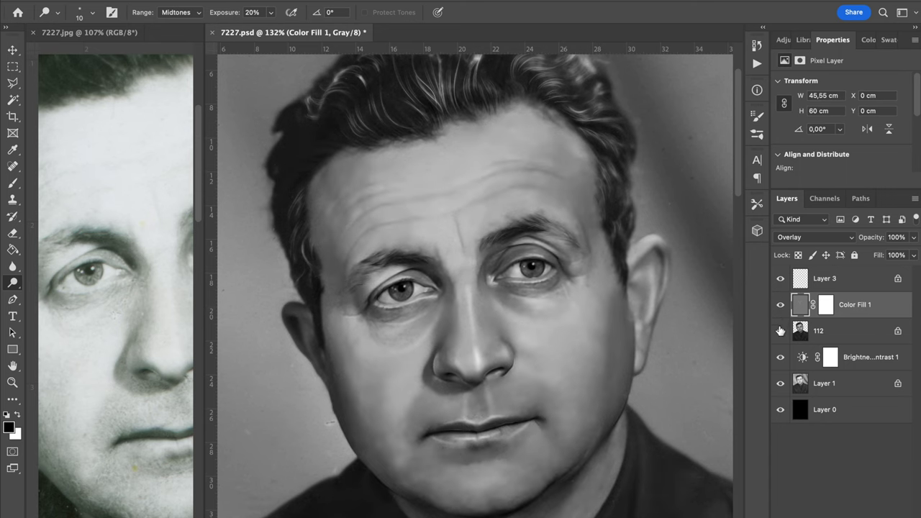
click(780, 331)
key(bracketright)
key(bracketright)
key(bracketright)
key(bracketright)
key(bracketright)
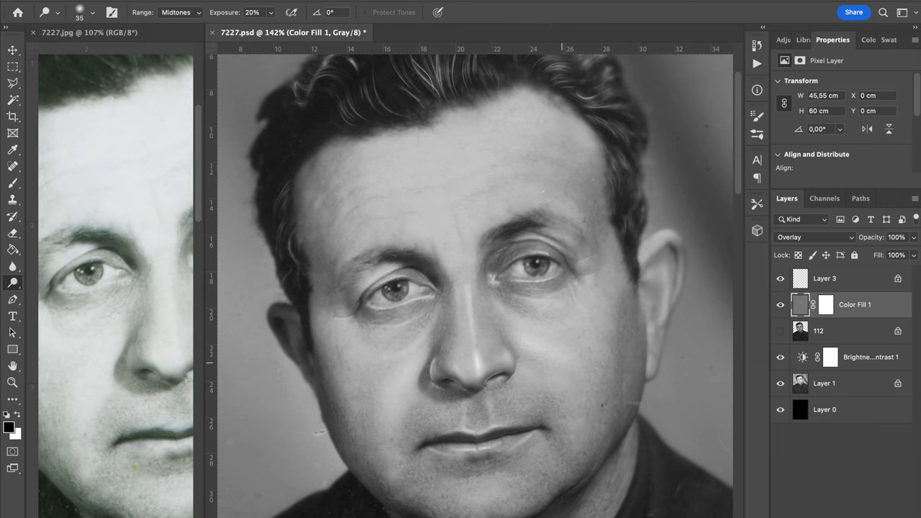
key(bracketleft)
key(bracketleft)
key(bracketright)
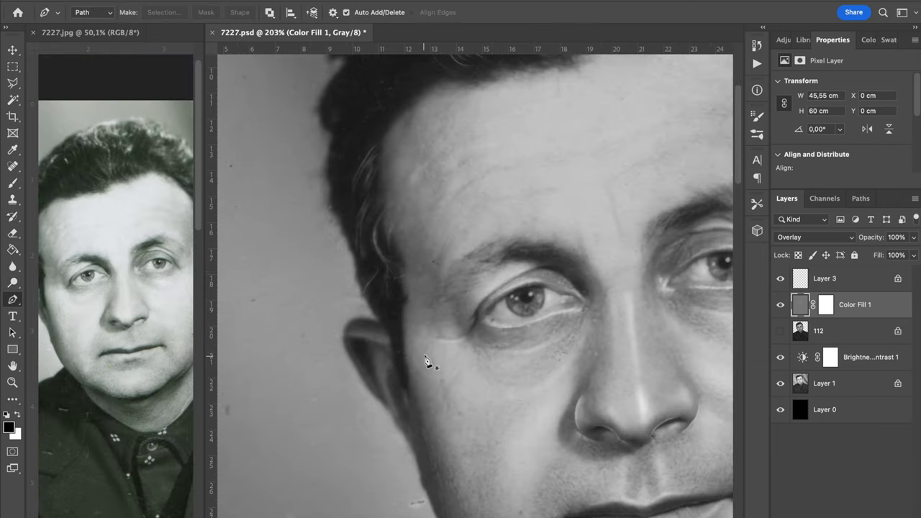
Consult the ear and jaw in the reference photo and dodge the left-hand jaw edge with a size 7 brush at 20% exposure
key(bracketleft)
key(bracketleft)
key(bracketleft)
scroll(142, 367, up, 3)
scroll(141, 367, right, 3)
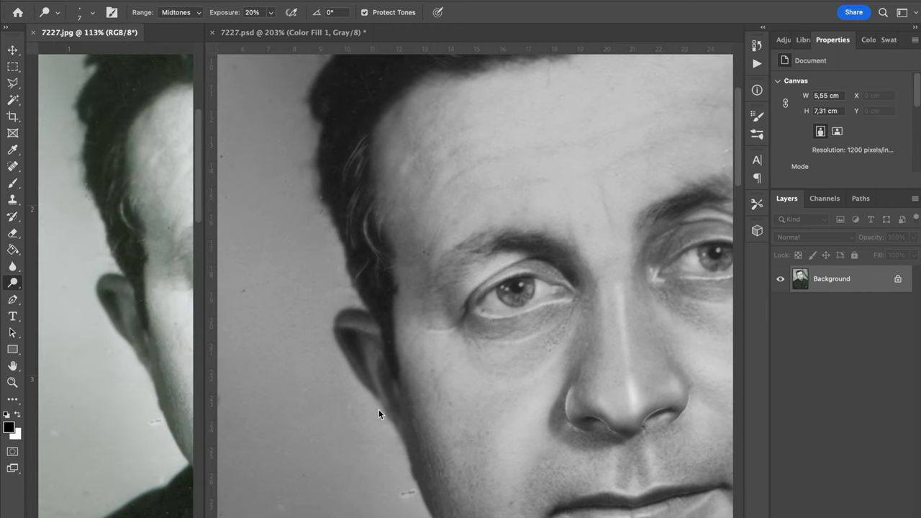
click(380, 416)
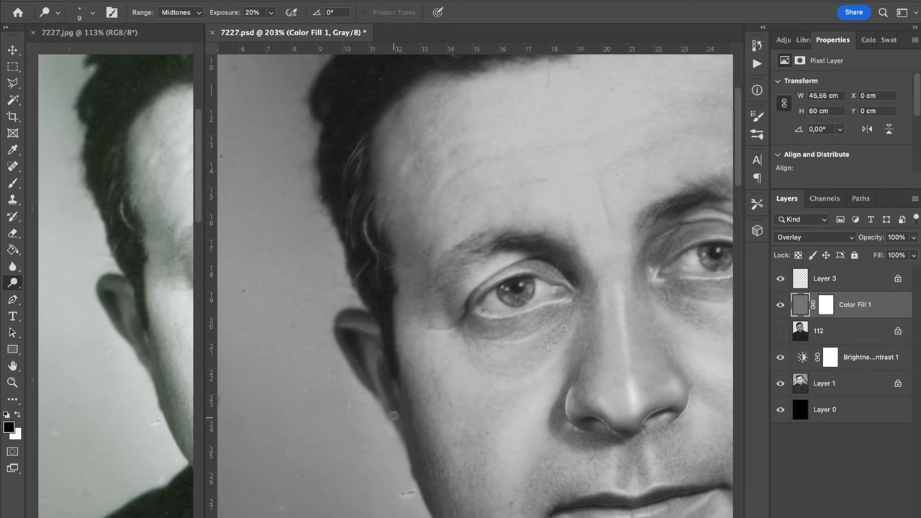
scroll(398, 431, down, 5)
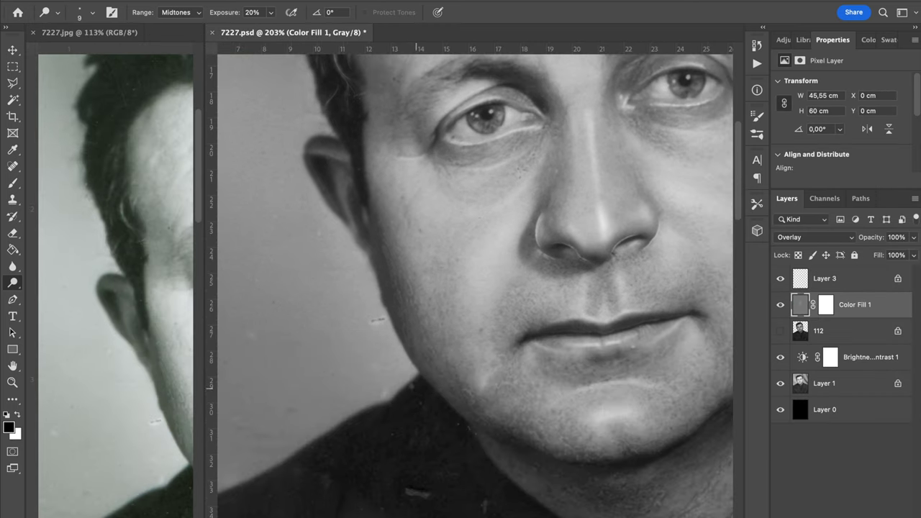
drag(155, 331, 107, 229)
click(389, 317)
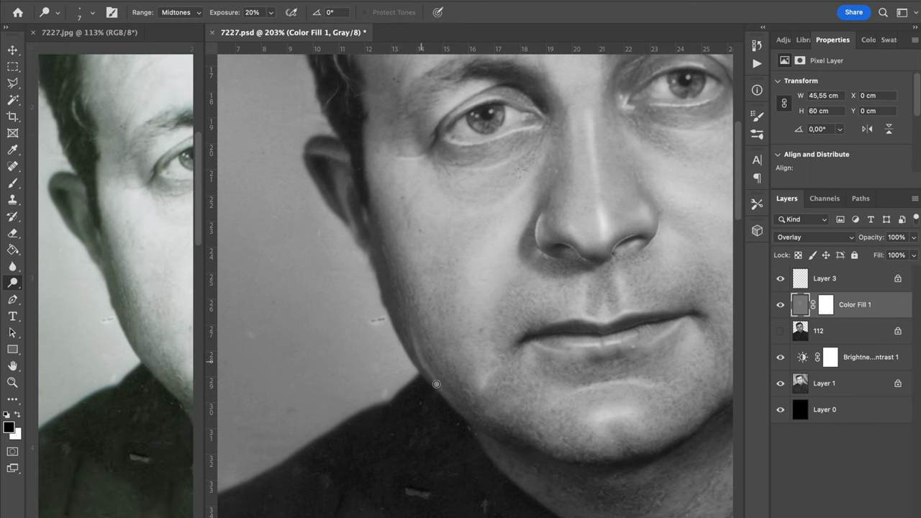
Dodge a thin reflected-light line along the right-hand jaw edge with a size 4 brush at 20% exposure
drag(575, 403, 381, 383)
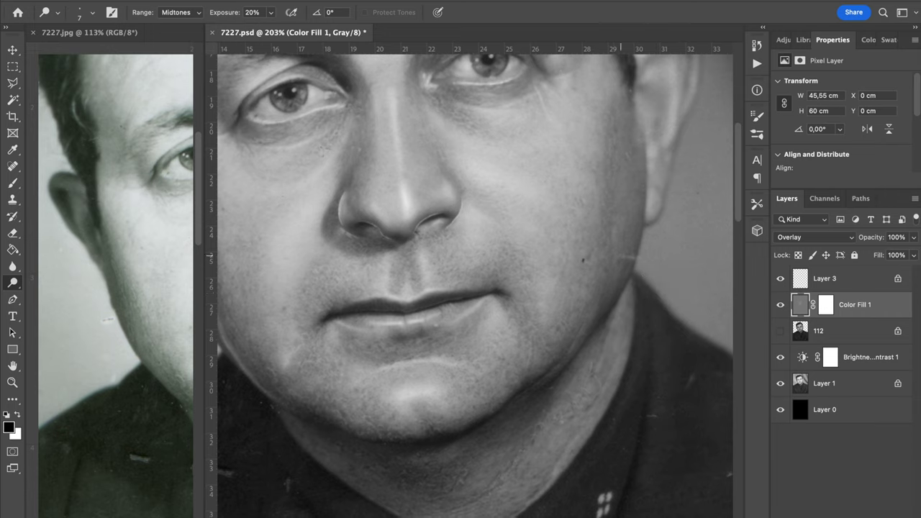
key(bracketright)
key(bracketright)
scroll(587, 337, up, 2)
drag(601, 367, 589, 386)
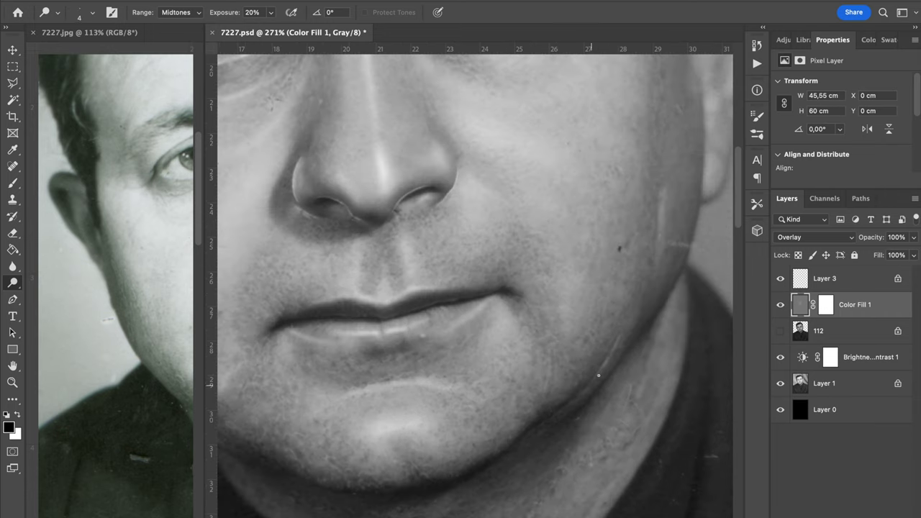
drag(569, 406, 537, 429)
Consult the chin in the reference photo and dodge the reflected light along the lower jaw edge with a size 4 brush at 30% exposure
scroll(548, 422, down, 5)
scroll(494, 370, up, 3)
drag(176, 440, 46, 327)
click(476, 468)
scroll(477, 437, up, 3)
drag(477, 437, 540, 339)
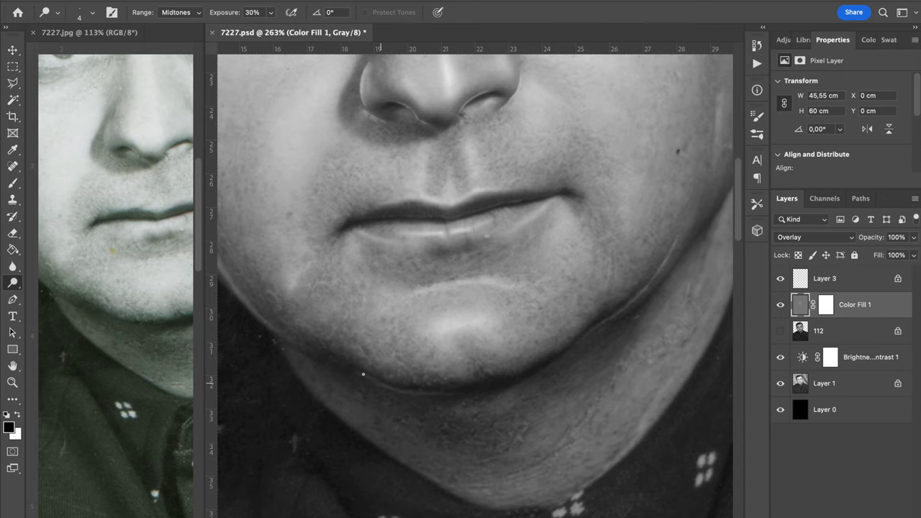
Dodge the highlights on the right-hand ear with a size 10 brush at 10% exposure
scroll(510, 440, up, 5)
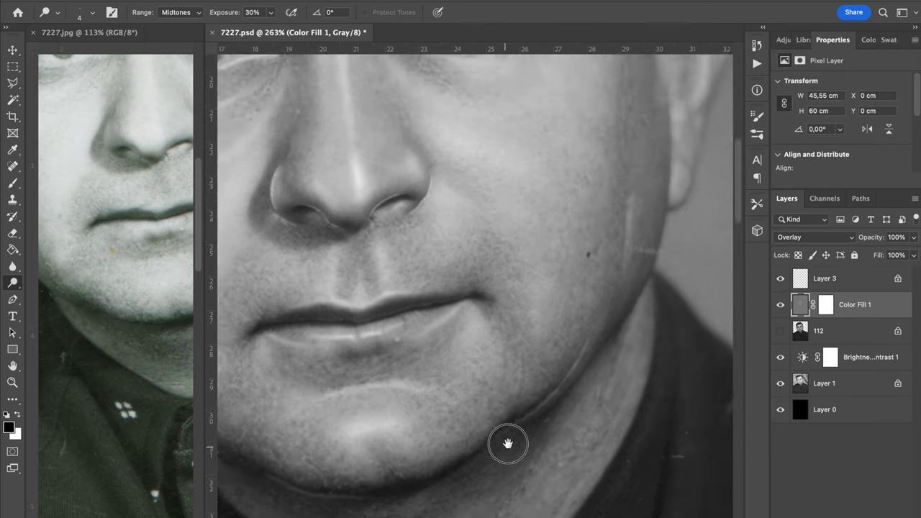
scroll(597, 436, right, 3)
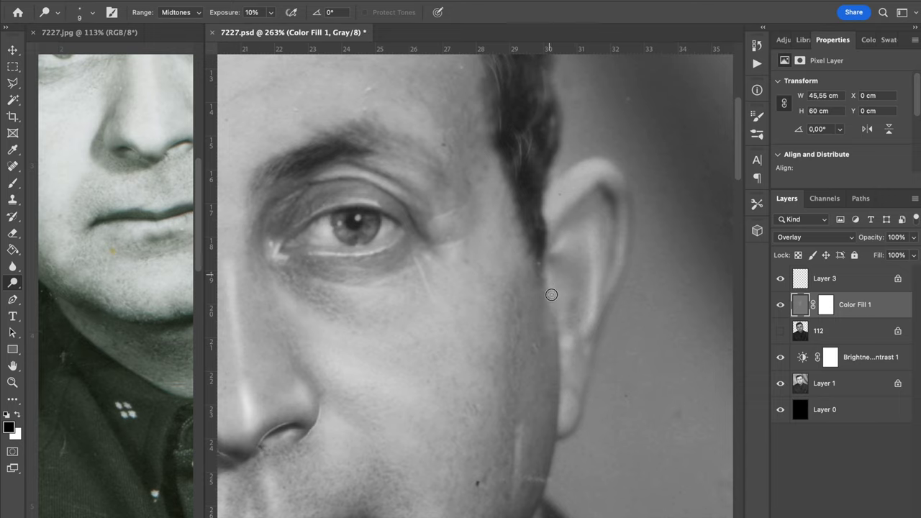
key(bracketright)
key(bracketright)
scroll(462, 273, down, 3)
drag(359, 217, 440, 297)
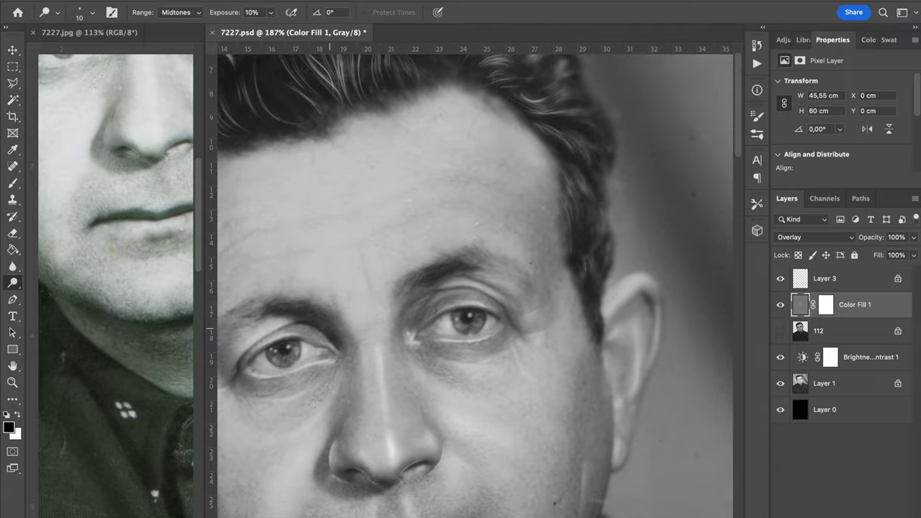
Switch to the Burn tool for midtones at 10% exposure and bring the right-hand ear into view in the reference photo
click(49, 295)
click(176, 12)
drag(238, 12, 258, 12)
drag(632, 302, 630, 378)
key(super+z)
key([)
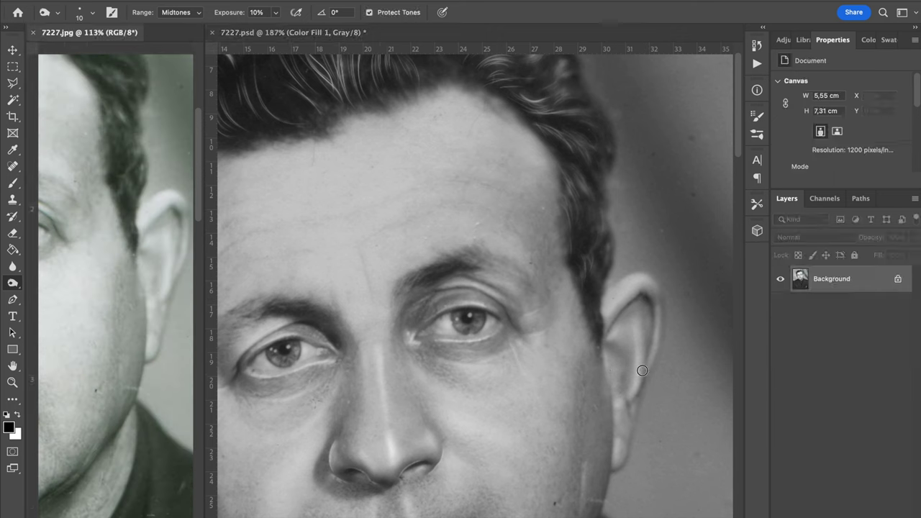
click(594, 310)
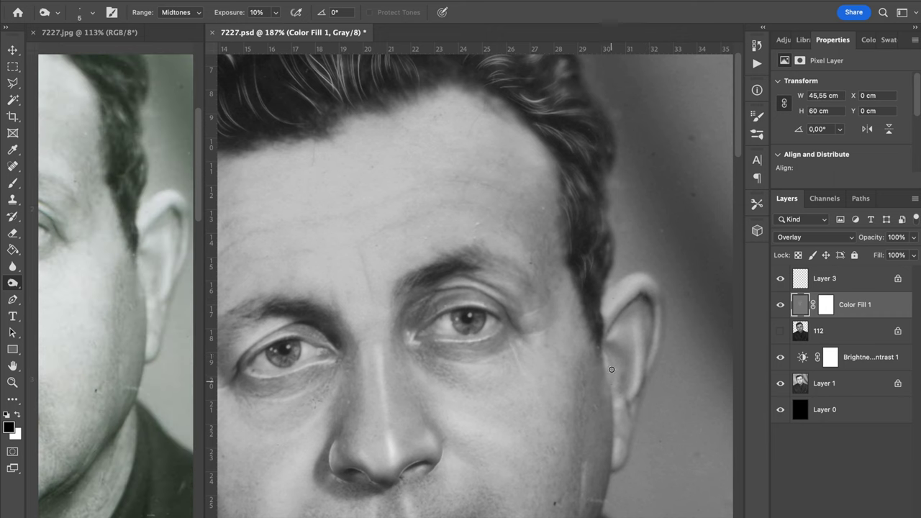
Burn the shadows beside the right-hand ear at 10% exposure, show layer 112 for comparison, and enlarge the brush to 15
key(bracketright)
key(bracketright)
click(780, 331)
drag(564, 315, 594, 322)
key(bracketright)
key(bracketright)
key(bracketright)
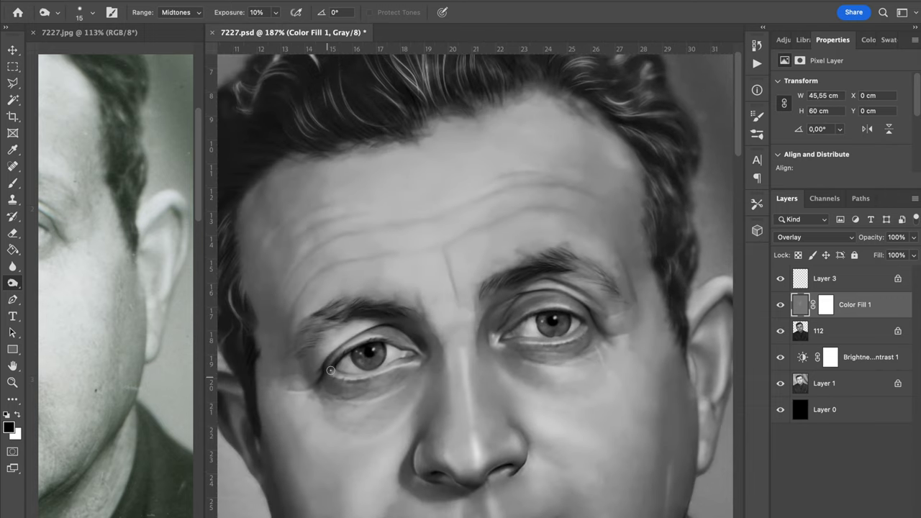
Burn the shadows around the left-hand ear with a smaller brush at 20% exposure, toggling layer 112 for comparison
scroll(425, 352, down, 8)
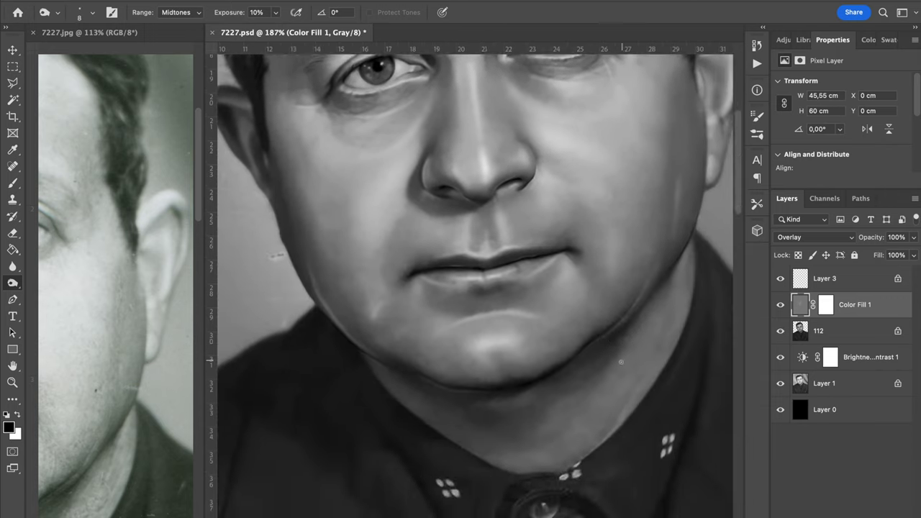
scroll(475, 286, down, 5)
scroll(481, 295, up, 8)
drag(350, 85, 600, 328)
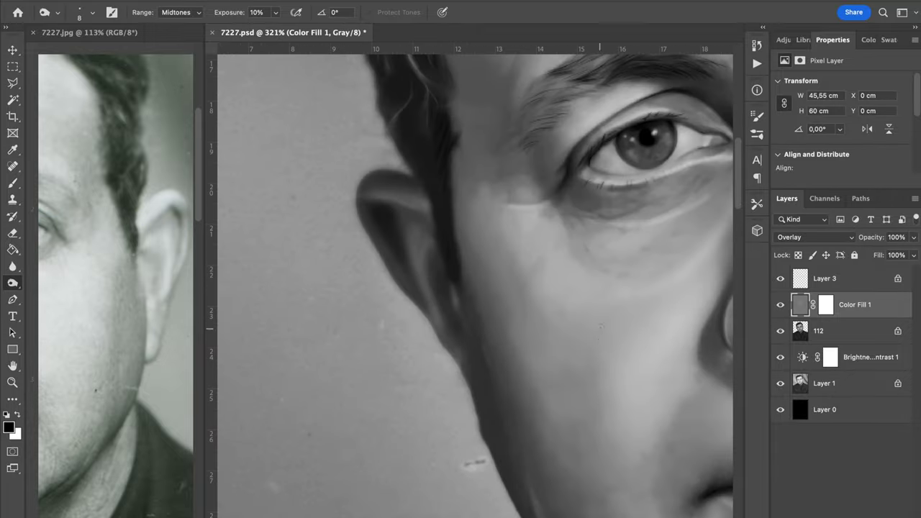
key(2)
click(781, 331)
key(bracketleft)
key(bracketleft)
key(bracketleft)
key(bracketleft)
key(bracketleft)
key(bracketleft)
click(780, 331)
key(super+0)
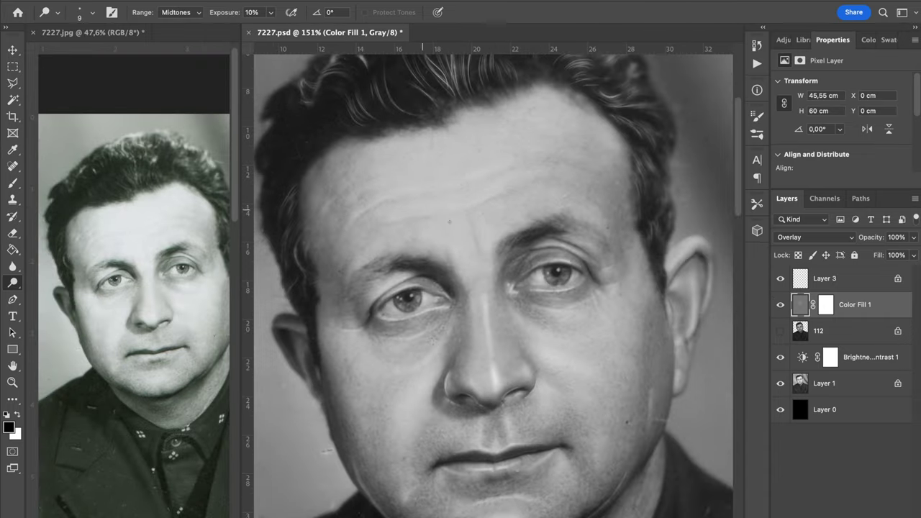
Dodge the highlights in the upper hair with a size 50 brush at 10% exposure
scroll(506, 232, up, 4)
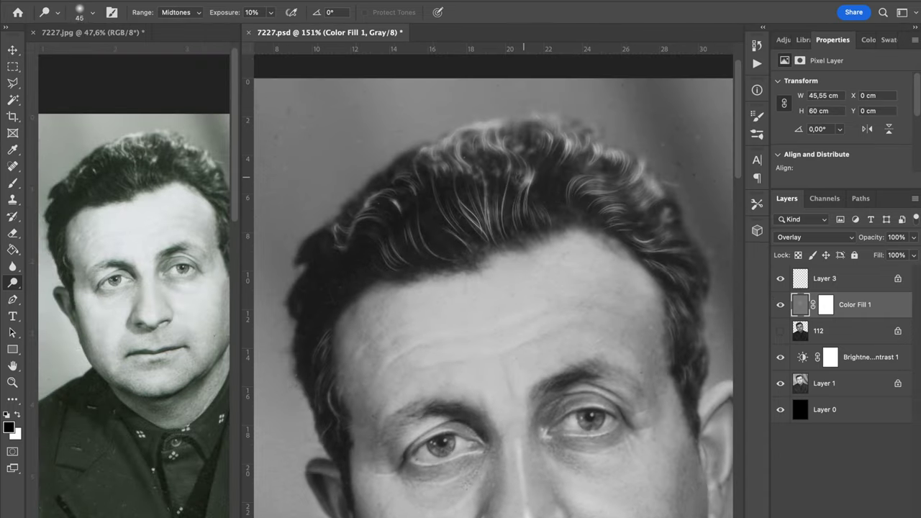
key(bracketright)
drag(530, 133, 547, 138)
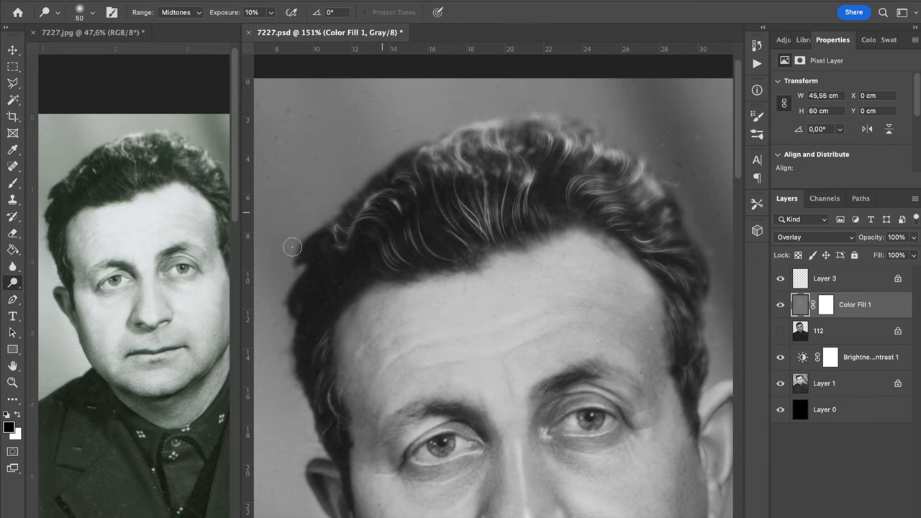
Switch to the Burn tool and darken the hair above the forehead with a size 50 brush at 20% exposure
click(26, 284)
right_click(15, 283)
click(51, 297)
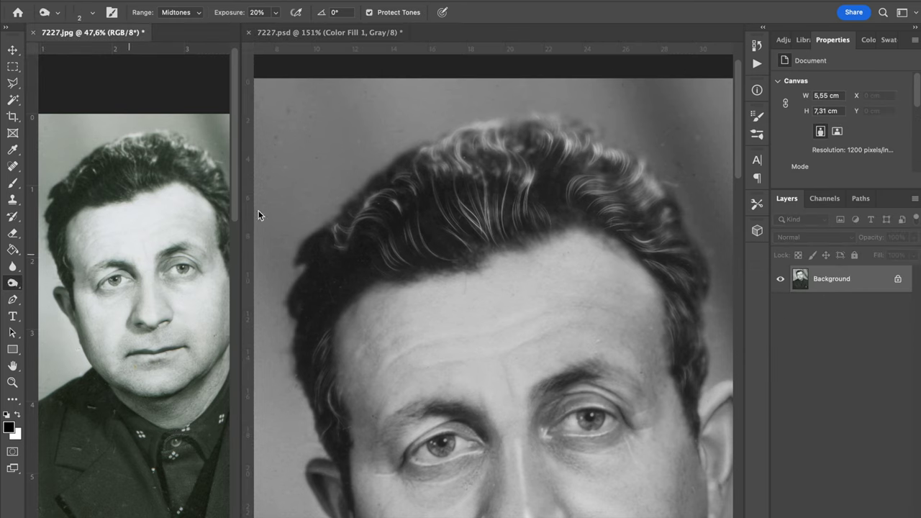
click(533, 220)
key(bracketright)
key(bracketright)
key(bracketright)
key(bracketright)
key(bracketright)
key(bracketright)
key(bracketright)
key(bracketright)
key(bracketright)
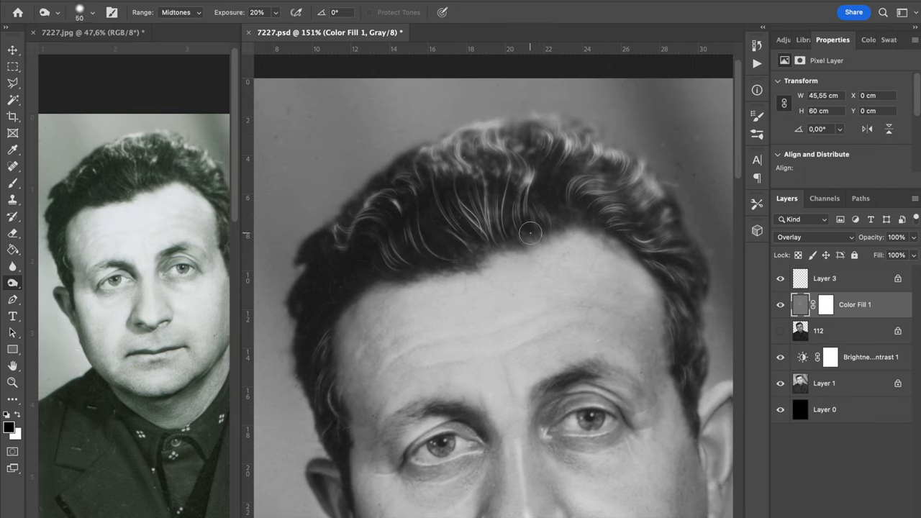
Compare the hair with layer 112 shown, undo the last burn strokes, and burn broader hair shadows with a size 100 brush
click(780, 331)
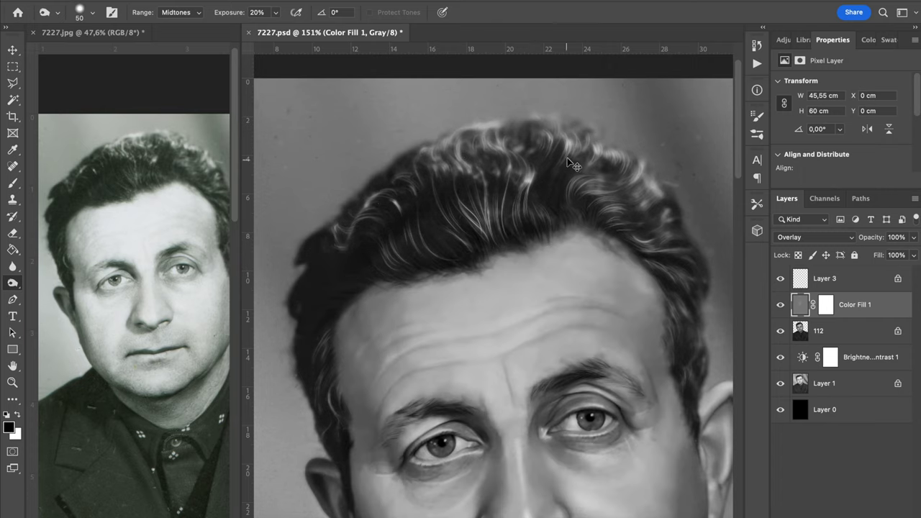
key(super+z)
key(super+z)
click(780, 330)
key(bracketright)
key(bracketright)
key(bracketright)
key(bracketright)
key(bracketright)
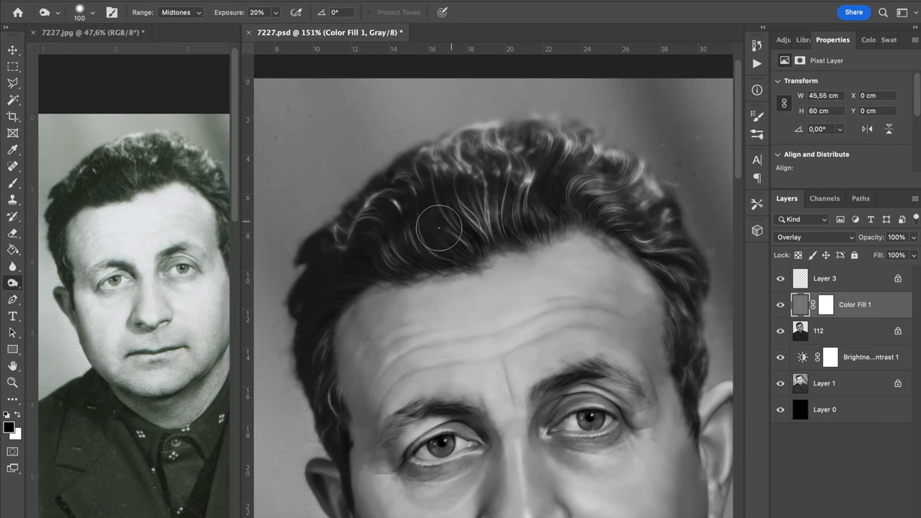
Burn the shadows along the sides of the hair at 20% exposure, starting with a size 40 brush and enlarging it
scroll(411, 237, down, 3)
key(bracketleft)
key(bracketleft)
key(bracketleft)
key(bracketleft)
key(bracketleft)
key(bracketleft)
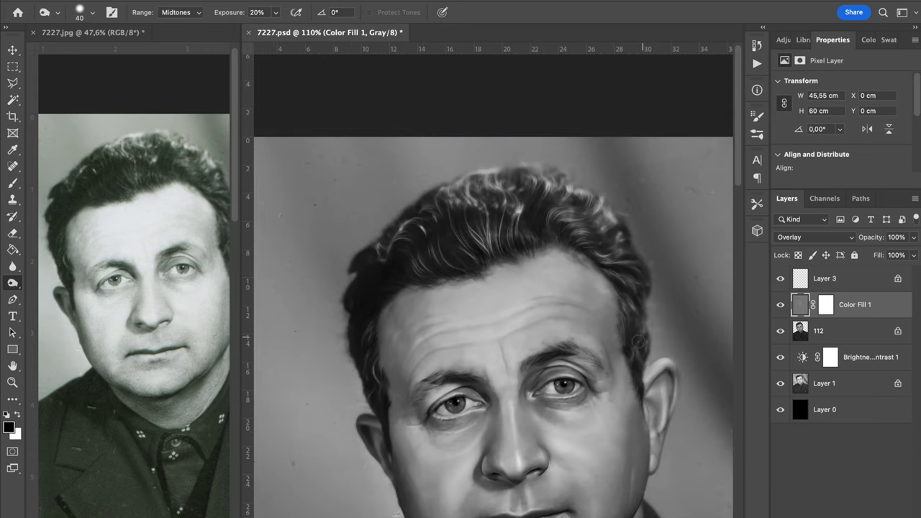
scroll(625, 290, down, 2)
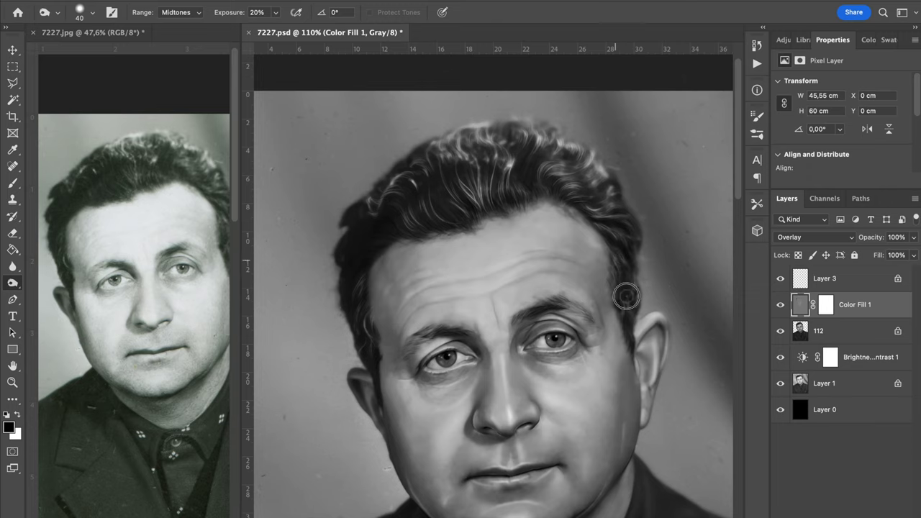
scroll(676, 252, down, 1)
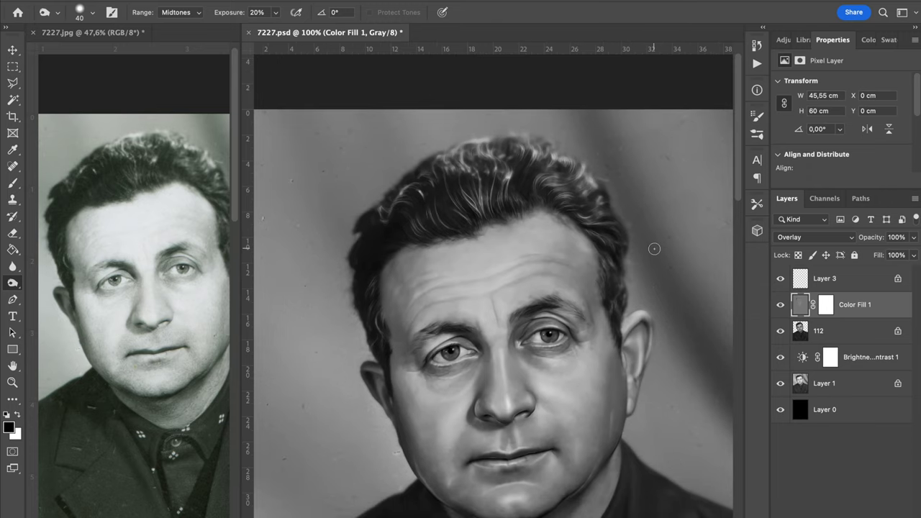
key(bracketright)
key(bracketright)
key(bracketright)
key(bracketright)
key(bracketright)
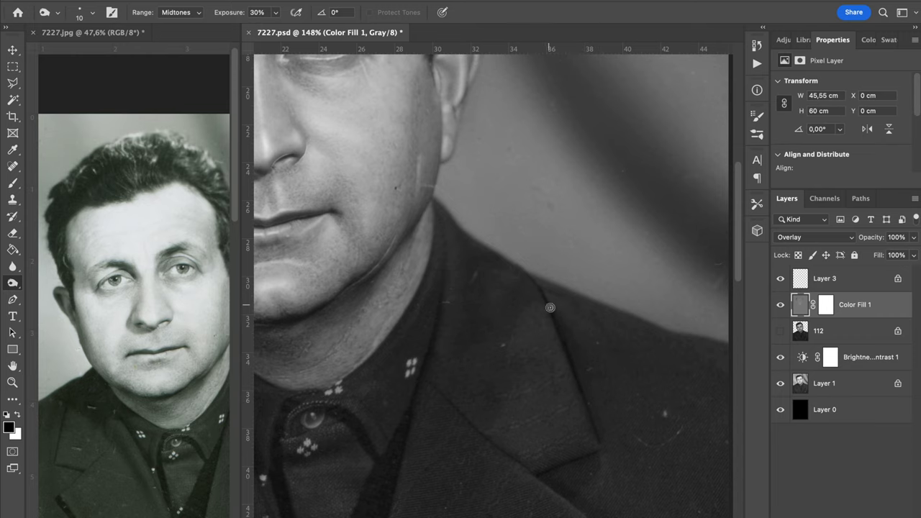
Burn the edges and notch of the right-hand jacket lapel with a size 10 brush at 30% exposure, using layer 112 for comparison
scroll(597, 304, down, 3)
click(781, 331)
click(781, 331)
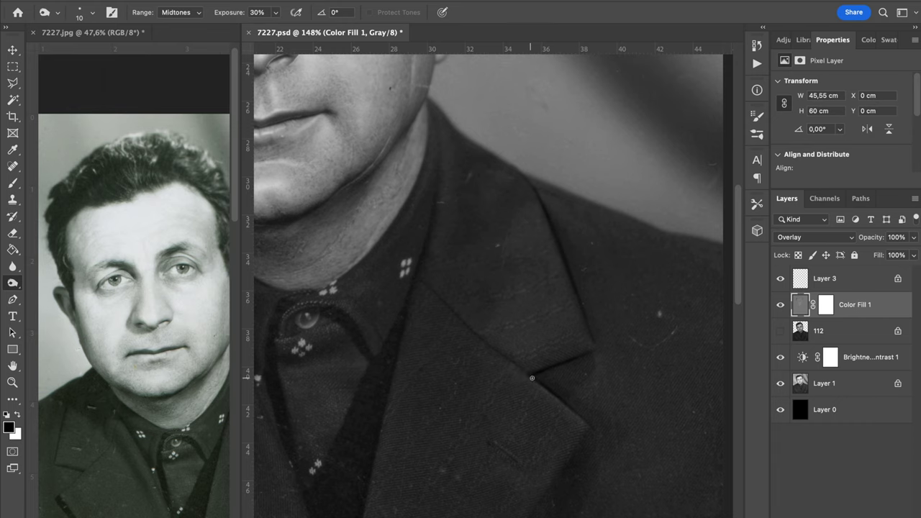
scroll(564, 397, down, 3)
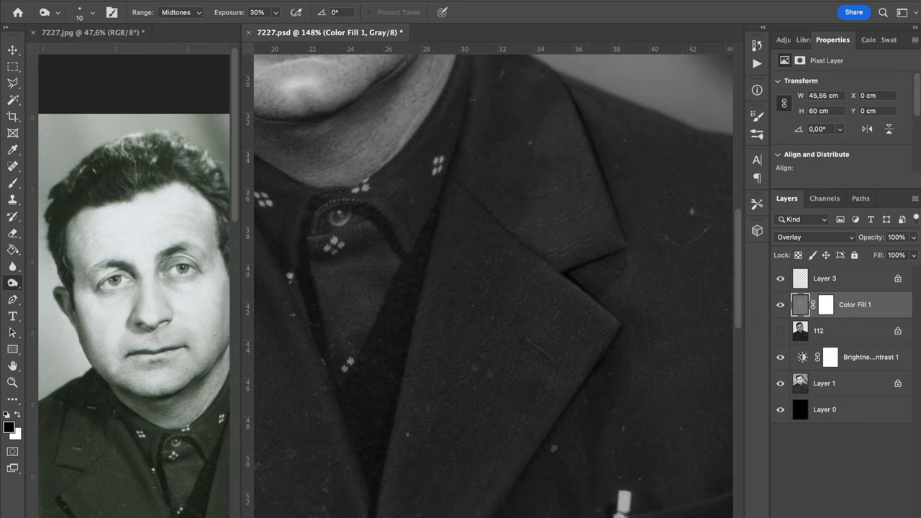
scroll(444, 230, up, 3)
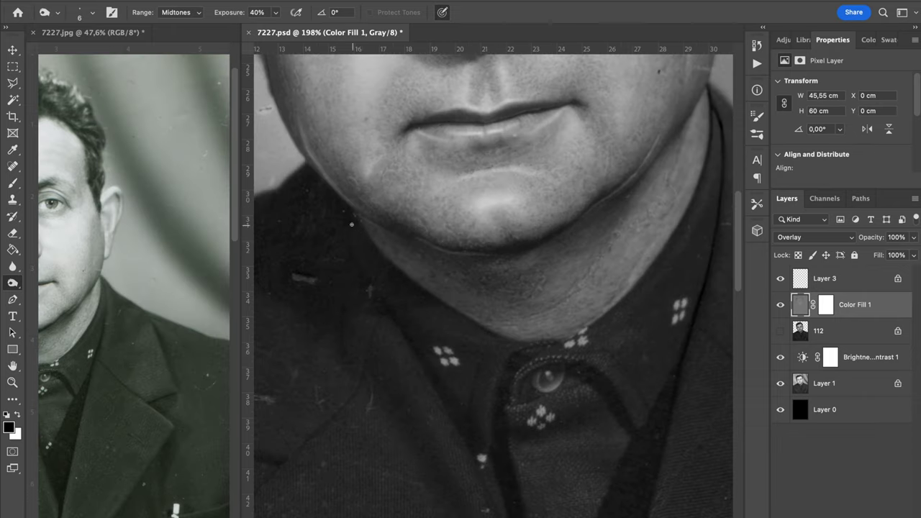
Burn a thin dark line between the left-hand jacket collar and the shirt with a size 7 brush at 40% exposure
key(bracketright)
key(bracketright)
drag(337, 210, 364, 277)
drag(391, 317, 479, 401)
drag(435, 294, 389, 245)
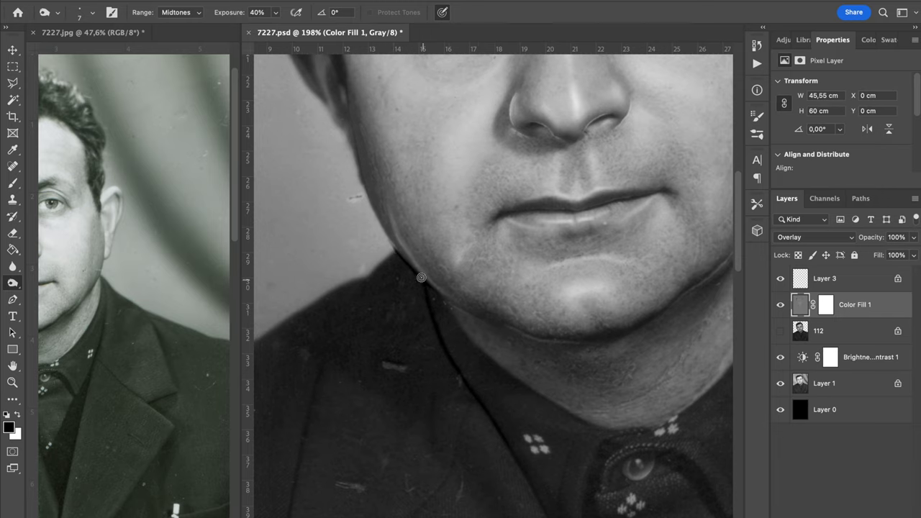
drag(137, 327, 317, 324)
drag(498, 301, 526, 301)
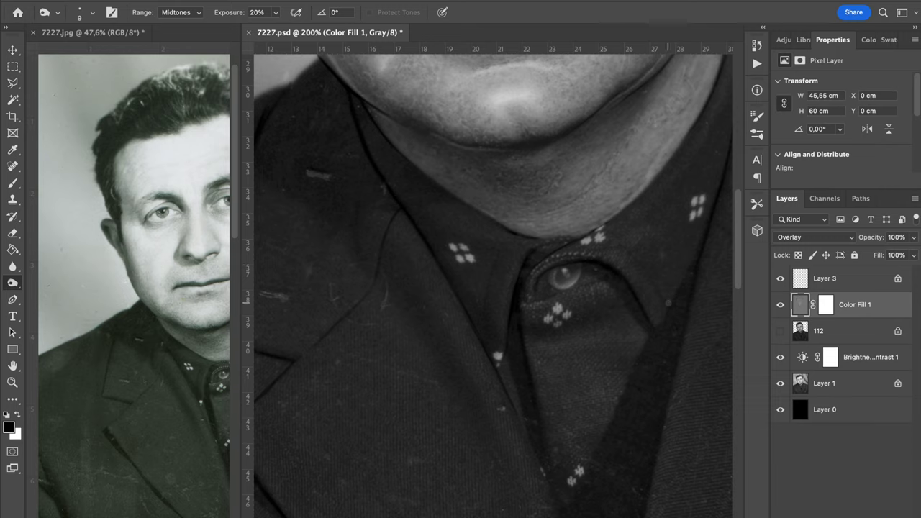
Check the clothing with layer 112 shown and burn the shadows inside the shirt opening with a size 9 brush at 20% exposure
click(780, 331)
scroll(623, 374, down, 3)
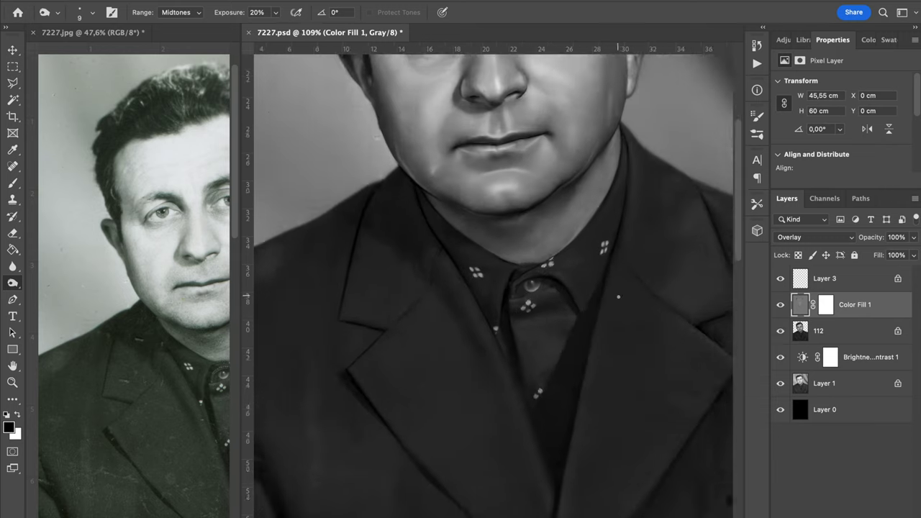
scroll(588, 377, up, 3)
drag(589, 378, 564, 315)
key(super+z)
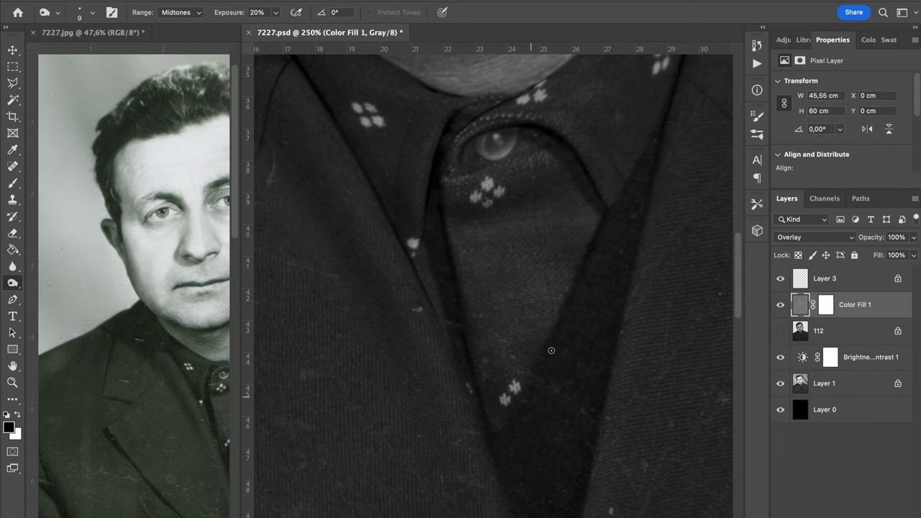
Switch to the Dodge tool at 50% exposure with pressure-controlled size and a size 7 brush, framing the shirt collar
right_click(12, 283)
click(65, 276)
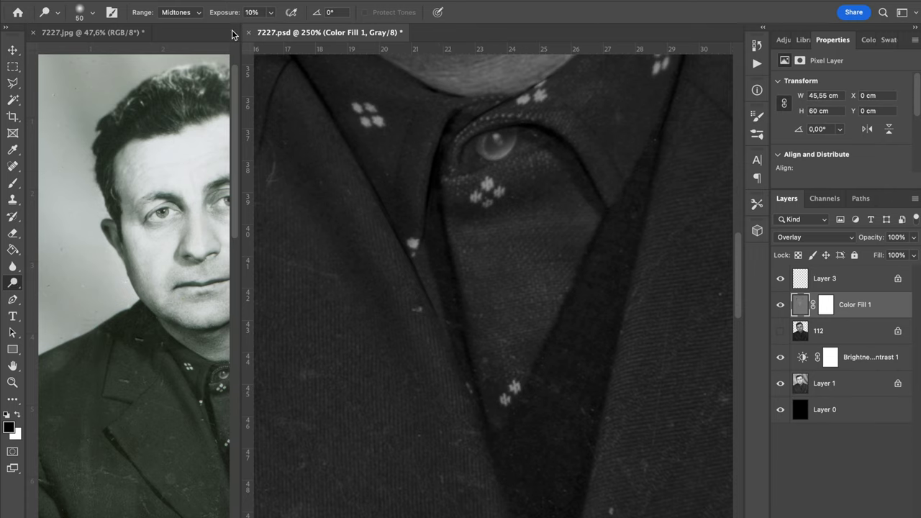
drag(246, 20, 258, 19)
drag(472, 272, 522, 422)
click(438, 12)
key(bracketleft)
key(bracketleft)
key(bracketleft)
key(bracketleft)
key(bracketleft)
key(bracketleft)
key(bracketleft)
key(bracketleft)
key(bracketleft)
key(bracketleft)
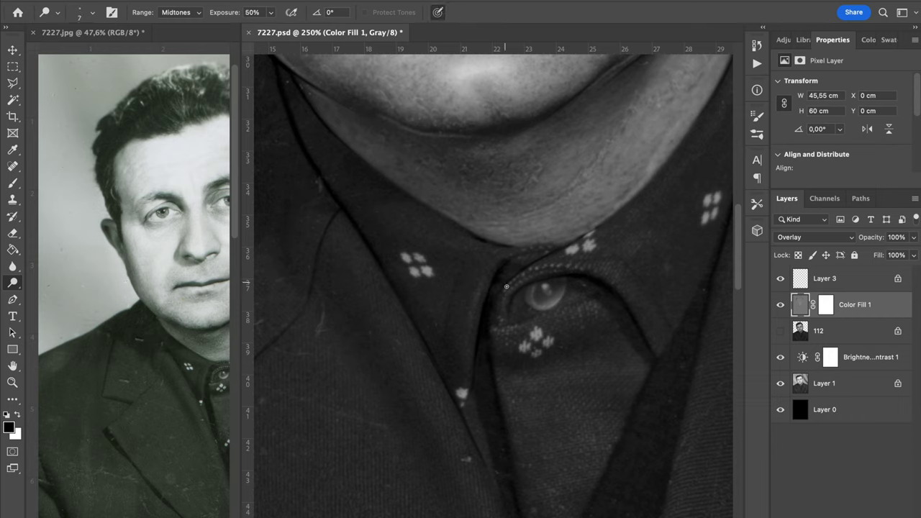
Dodge the left-hand collar point's edge and the stitching around the top shirt button with a size 7 brush at 50% exposure
mouse_move(502, 255)
mouse_down()
mouse_move(528, 247)
mouse_move(508, 255)
mouse_up()
drag(592, 265, 540, 246)
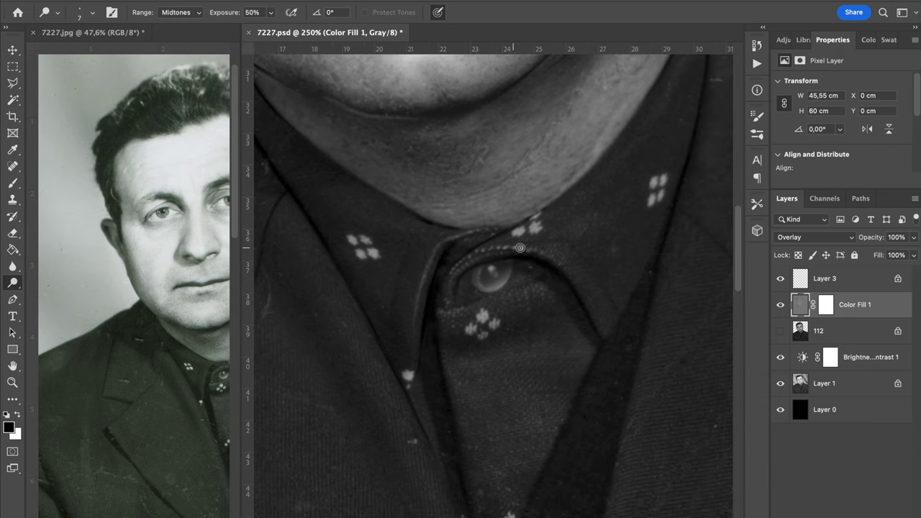
click(790, 237)
click(790, 238)
drag(468, 263, 452, 276)
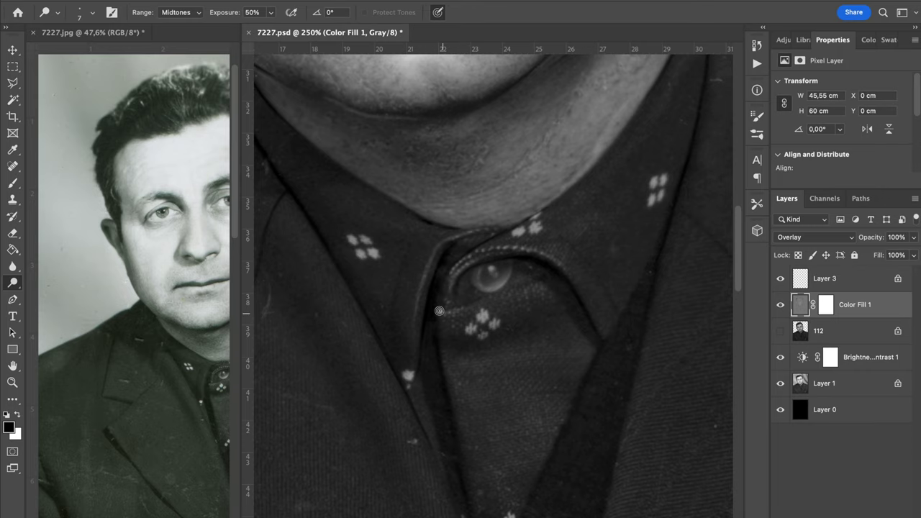
mouse_move(452, 316)
mouse_down()
mouse_move(528, 288)
mouse_move(487, 282)
mouse_up()
Dodge the left-hand side of the shirt collar along the neck with an enlarged brush at 30% exposure
scroll(446, 310, up, 5)
scroll(446, 310, left, 3)
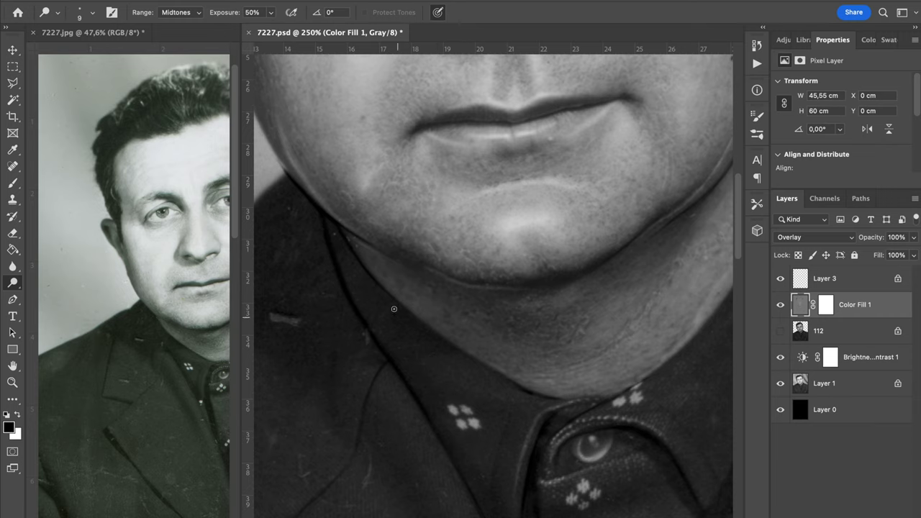
key(bracketright)
key(bracketleft)
key(bracketleft)
key(3)
key(bracketright)
key(bracketright)
key(bracketright)
key(bracketright)
key(bracketright)
key(bracketright)
key(bracketright)
drag(497, 381, 398, 332)
click(347, 268)
Dodge the right-hand side of the shirt collar at 60% exposure, reducing the brush from size 25 to 15
key(super+minus)
key(super+minus)
key(super+minus)
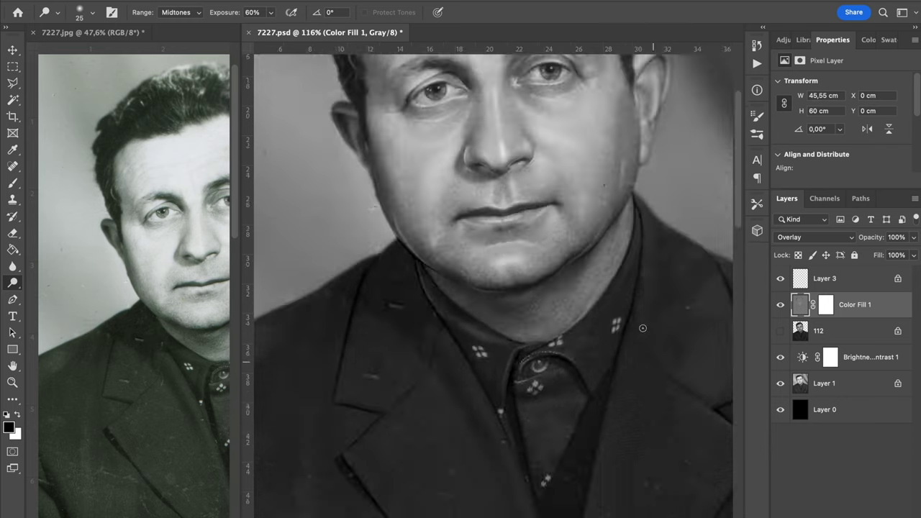
scroll(643, 328, up, 4)
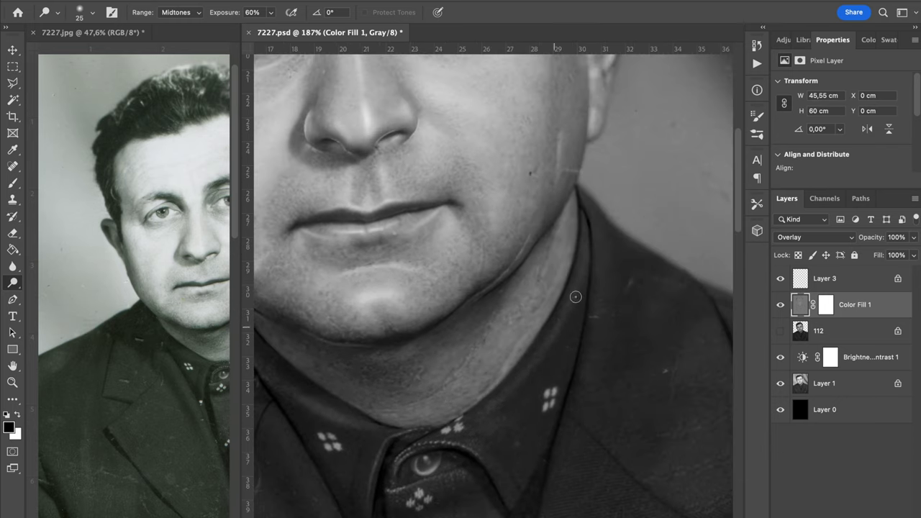
key(bracketleft)
key(bracketleft)
key(space)
drag(522, 449, 525, 370)
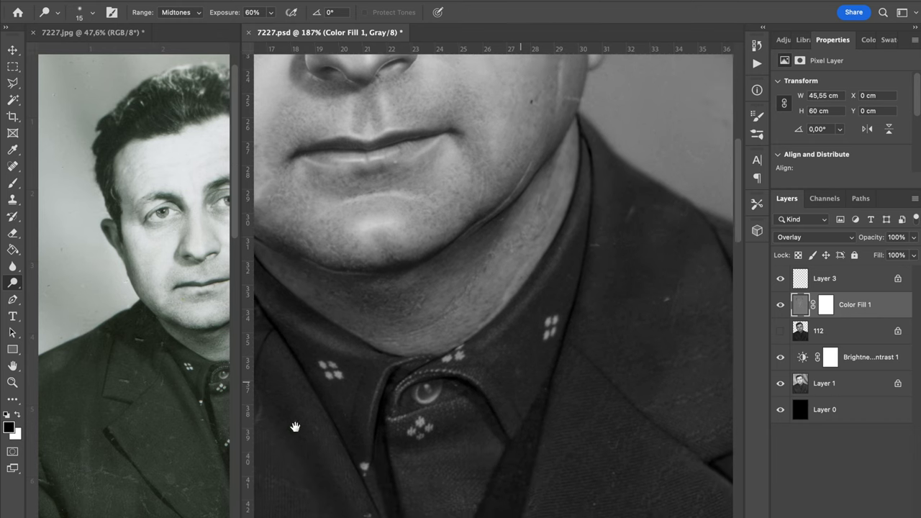
Dodge the right-hand shirt collar and the placket around the top button at 60% exposure, varying the brush between size 20 and 35
drag(183, 431, 98, 411)
click(370, 387)
drag(351, 402, 359, 369)
key(bracketright)
key(bracketright)
key(bracketleft)
key(bracketleft)
key(bracketright)
key(bracketleft)
key(bracketleft)
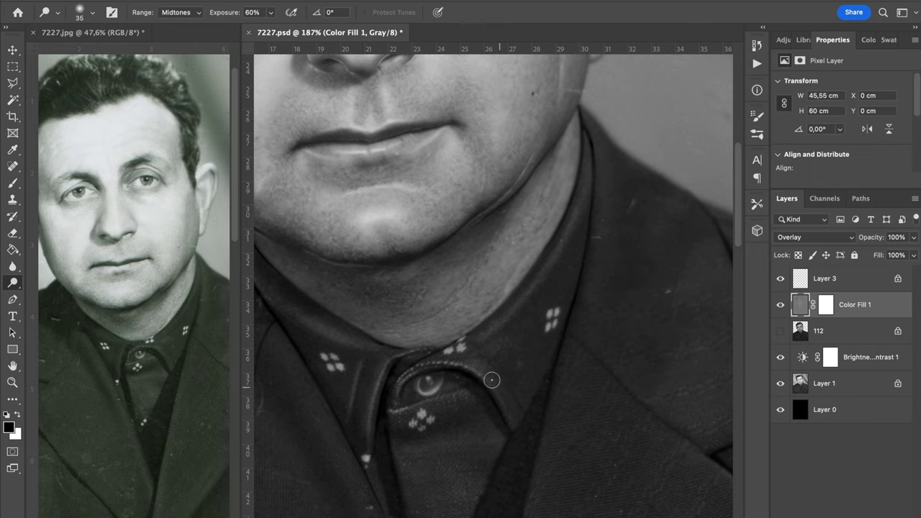
key(bracketright)
key(bracketright)
key(bracketright)
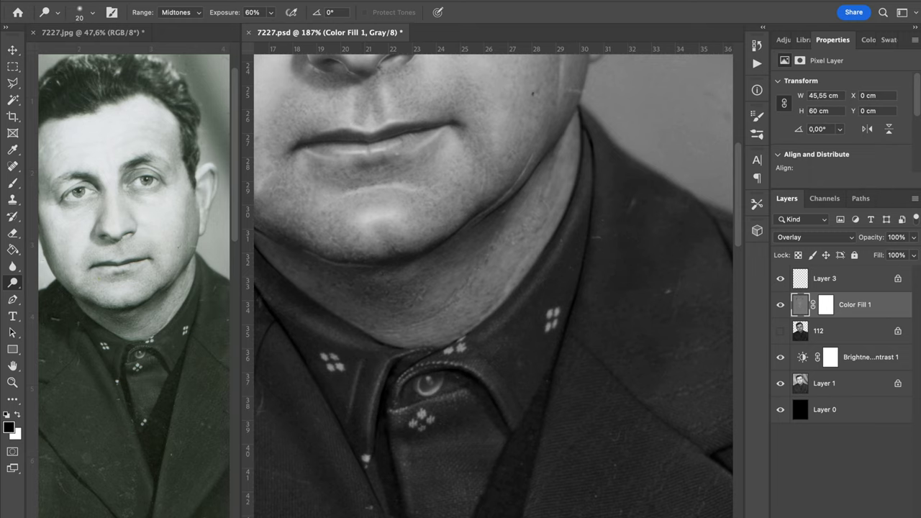
Show layer 112 and the Color Fill 1 layer together over the original portrait
scroll(504, 323, down, 5)
scroll(504, 324, left, 2)
key(bracketright)
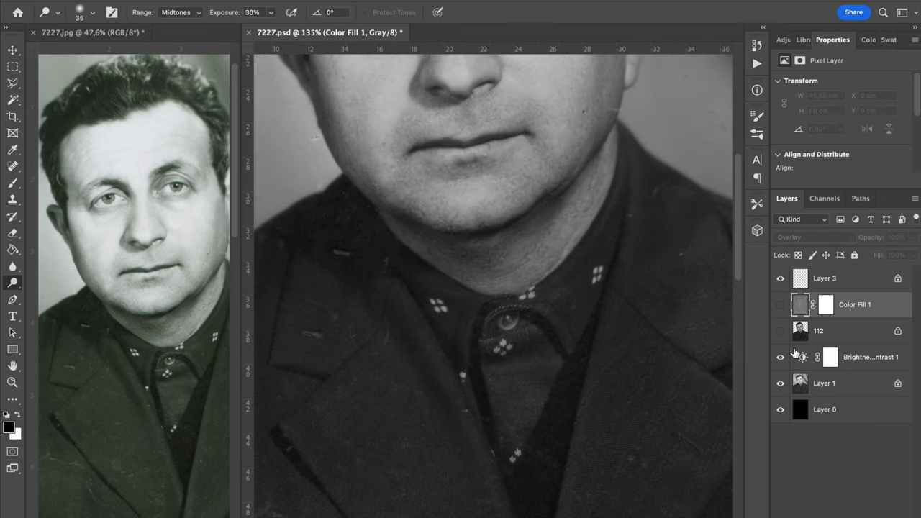
click(780, 331)
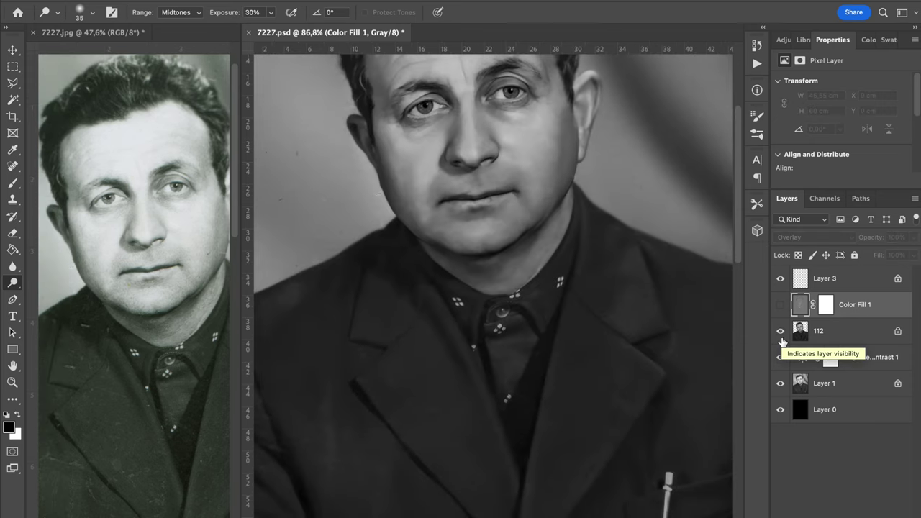
click(780, 306)
Blend the tones of the jacket's lapels on layer 112 with the Mixer Brush enlarged from size 45 to 125
key(super+minus)
click(824, 331)
key(super+plus)
right_click(12, 181)
click(72, 218)
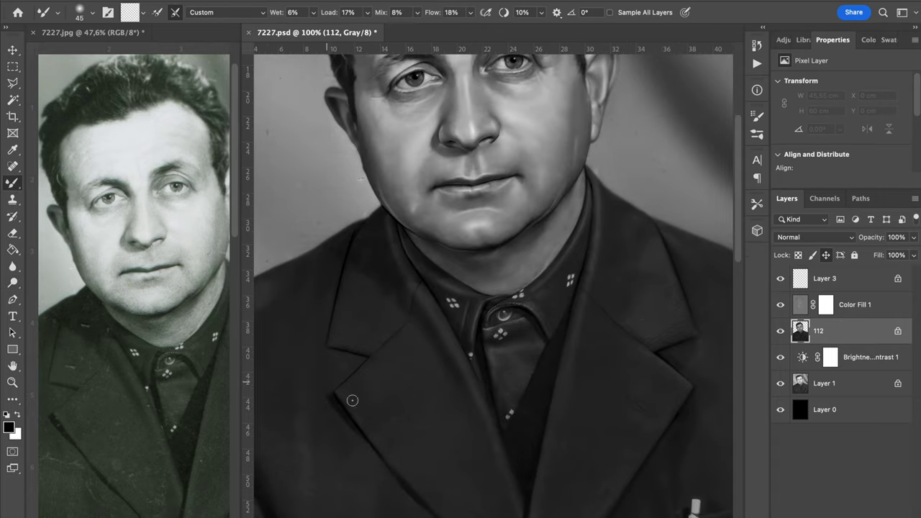
key(bracketright)
key(bracketright)
key(bracketright)
key(bracketright)
key(bracketright)
key(bracketright)
key(bracketright)
mouse_move(423, 451)
mouse_down()
mouse_move(555, 393)
mouse_move(573, 404)
mouse_up()
key(super+minus)
key(super+minus)
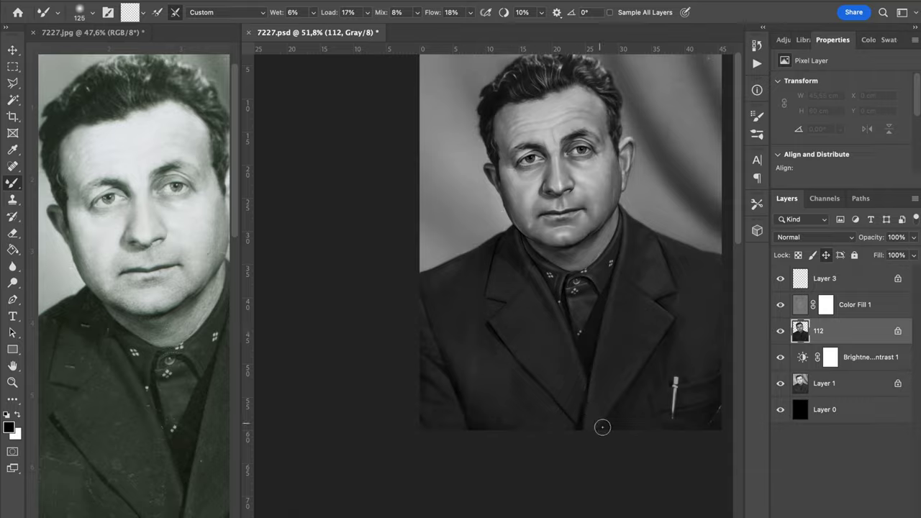
Blend the jacket's right-hand shoulder and sleeve on layer 112 with the size 125 Mixer Brush
key(super+plus)
key(super+plus)
drag(657, 345, 432, 460)
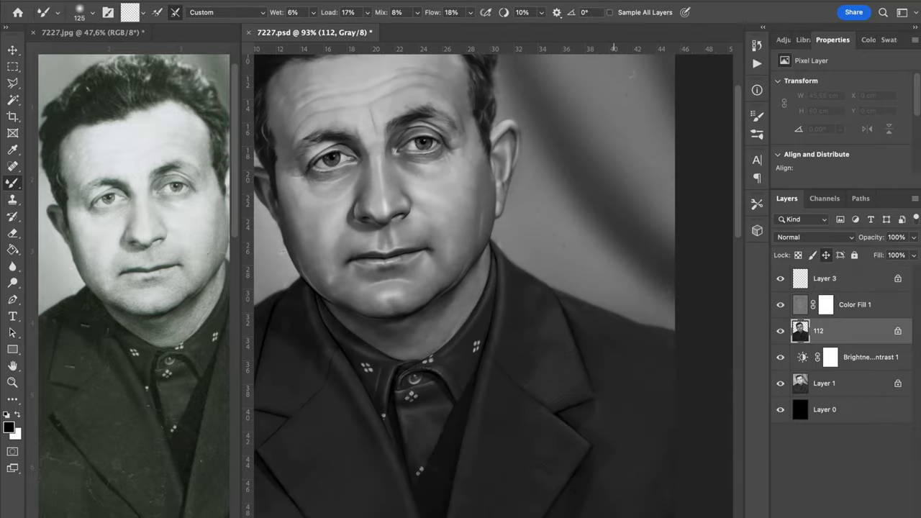
drag(658, 407, 708, 272)
scroll(532, 436, down, 3)
scroll(662, 393, up, 1)
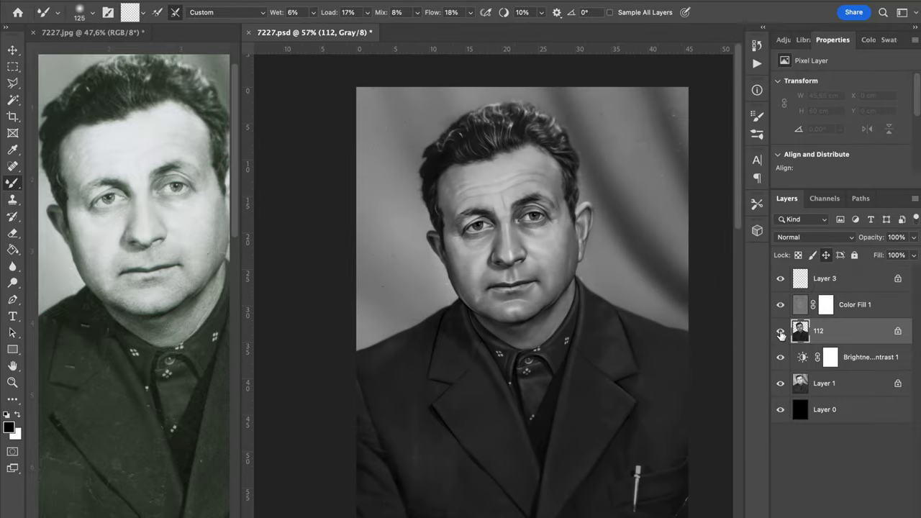
Apply the Median noise filter to the Color Fill 1 layer and hide Layer 1
click(799, 239)
click(874, 335)
click(851, 305)
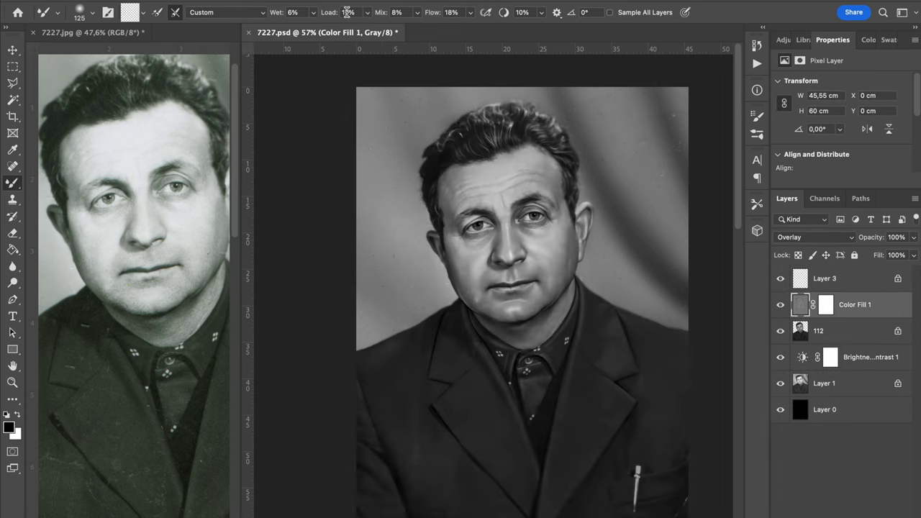
click(302, 1)
mouse_move(333, 179)
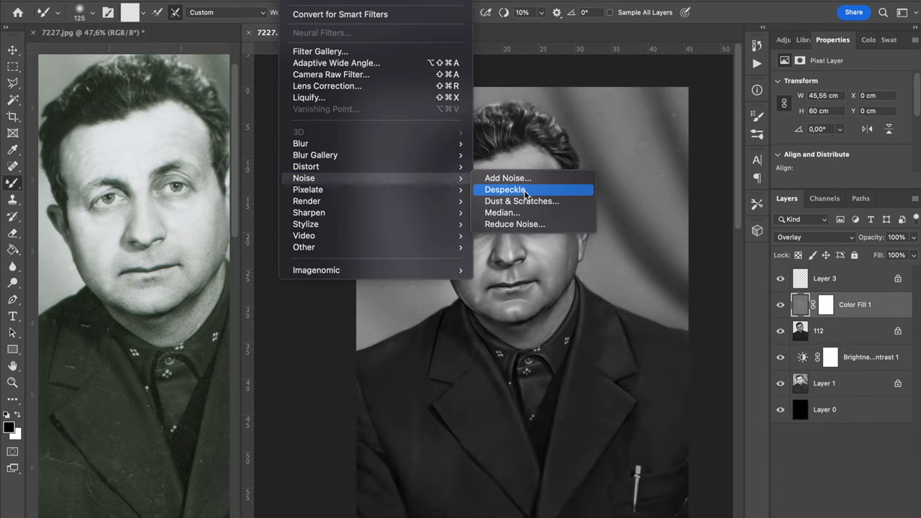
click(531, 215)
drag(456, 206, 468, 179)
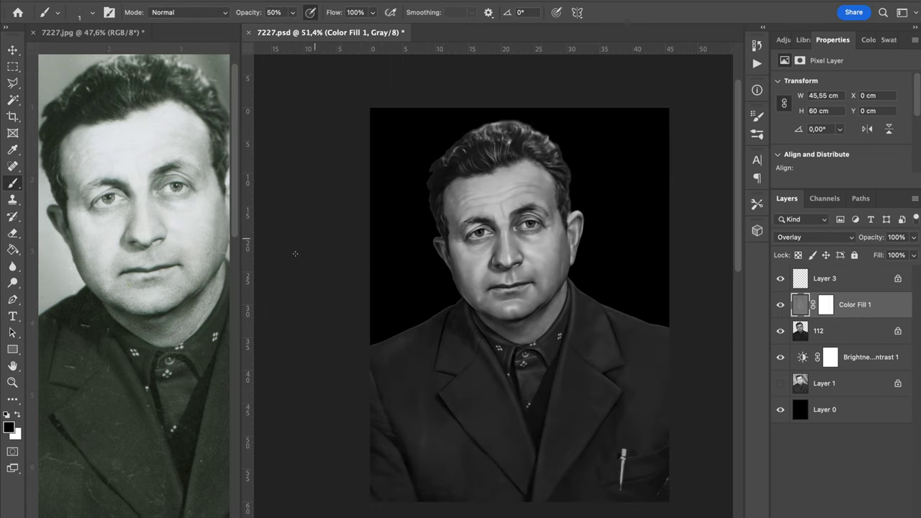
Soften the dodging and burning on Color Fill 1 with a 50% gray brush of size 250 at 50% opacity
click(8, 428)
text(50)
key(Return)
key(bracketright)
key(bracketright)
key(bracketright)
key(bracketright)
key(bracketright)
key(bracketright)
key(bracketright)
key(bracketright)
key(bracketright)
key(bracketright)
key(bracketright)
key(super+plus)
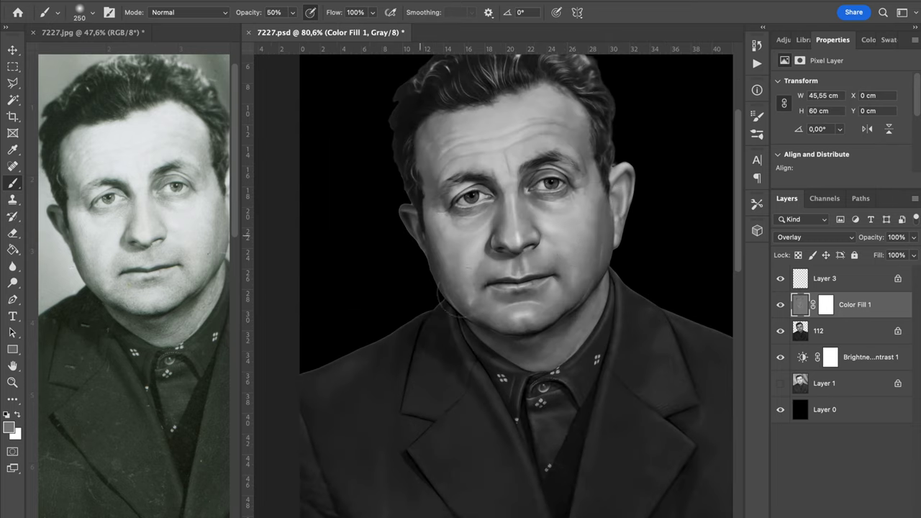
key(super+minus)
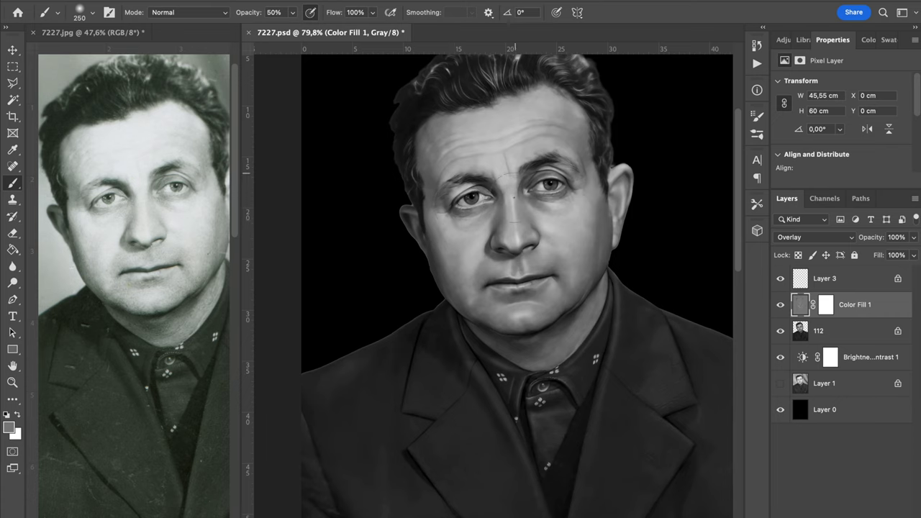
Compare the portrait with and without Color Fill 1 and soften its facial tones further with the gray brush reduced to size 70
key(super+minus)
click(778, 306)
click(778, 307)
click(779, 307)
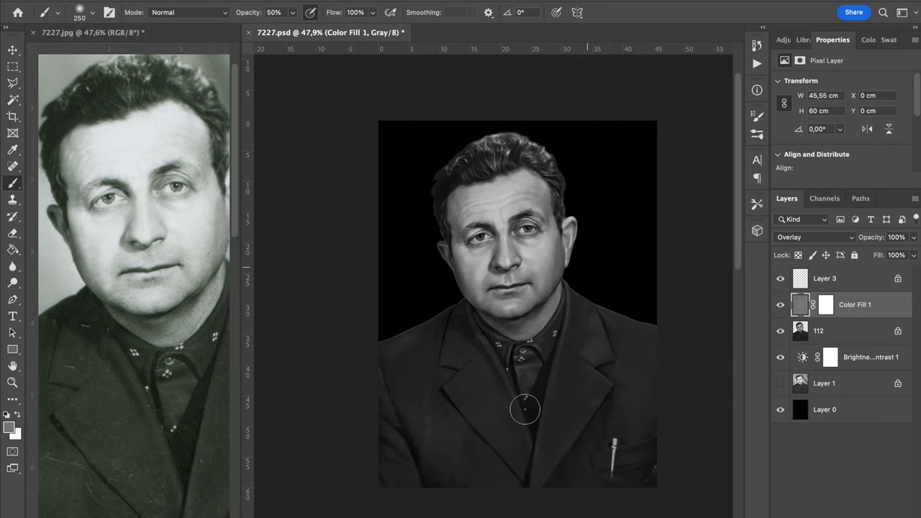
key(super+1)
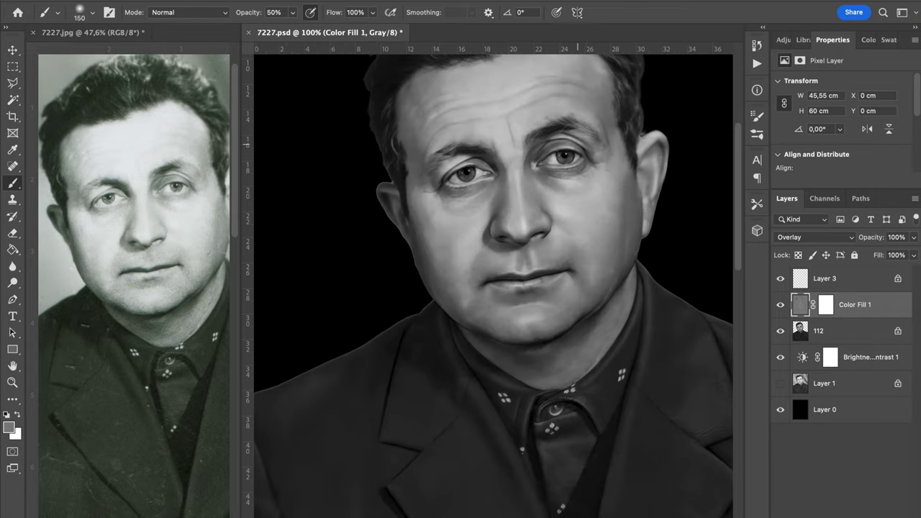
key(super+minus)
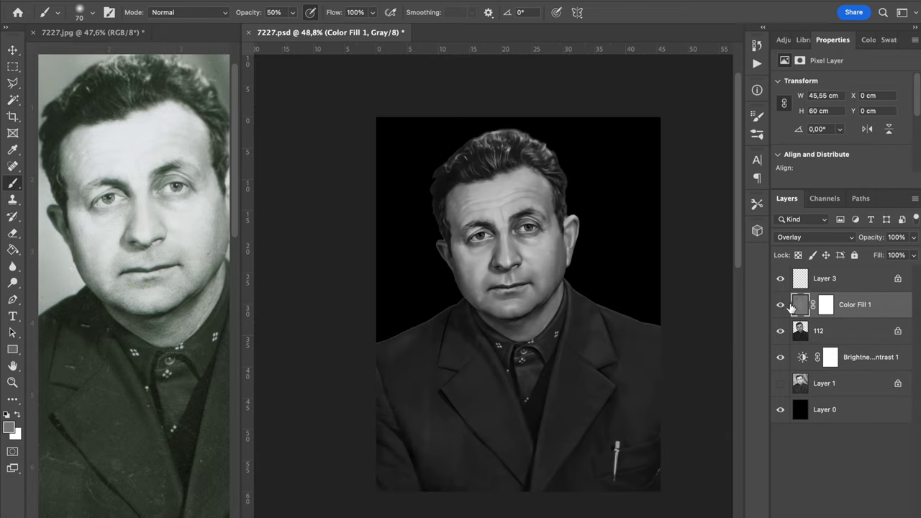
key(super+plus)
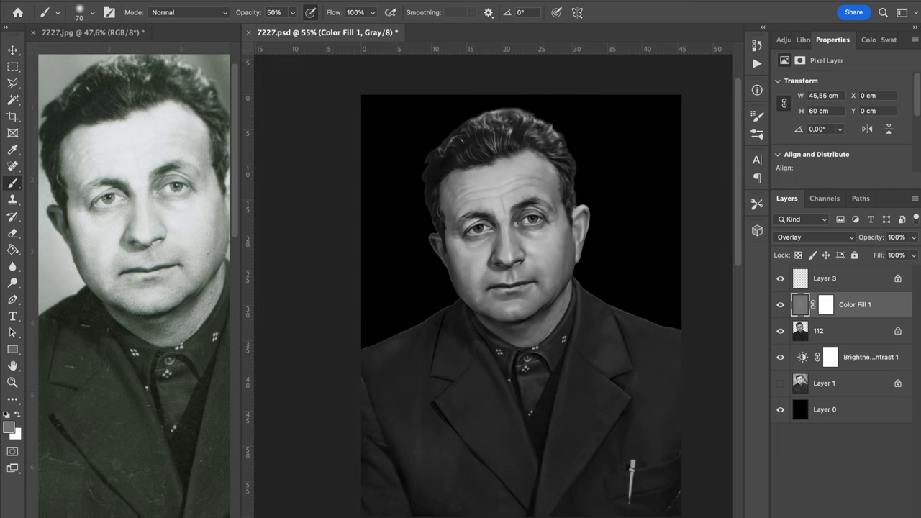
scroll(494, 293, up, 3)
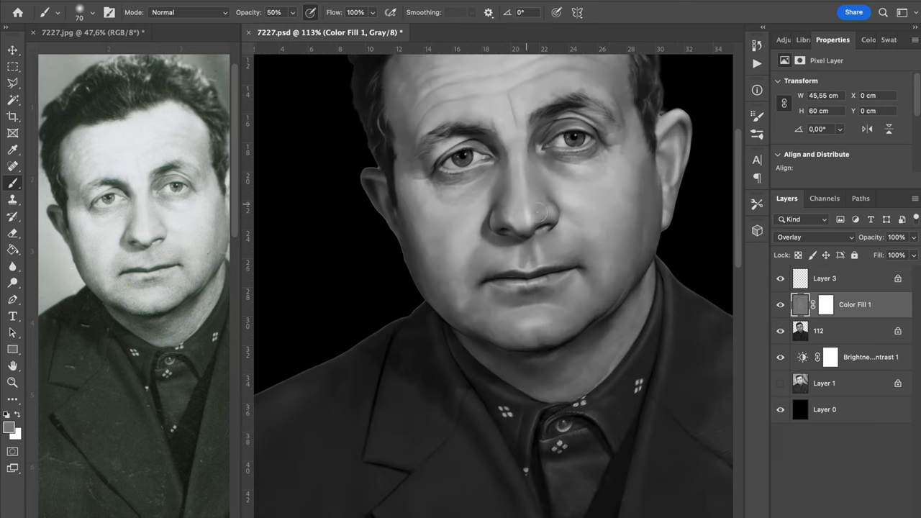
scroll(659, 297, down, 1)
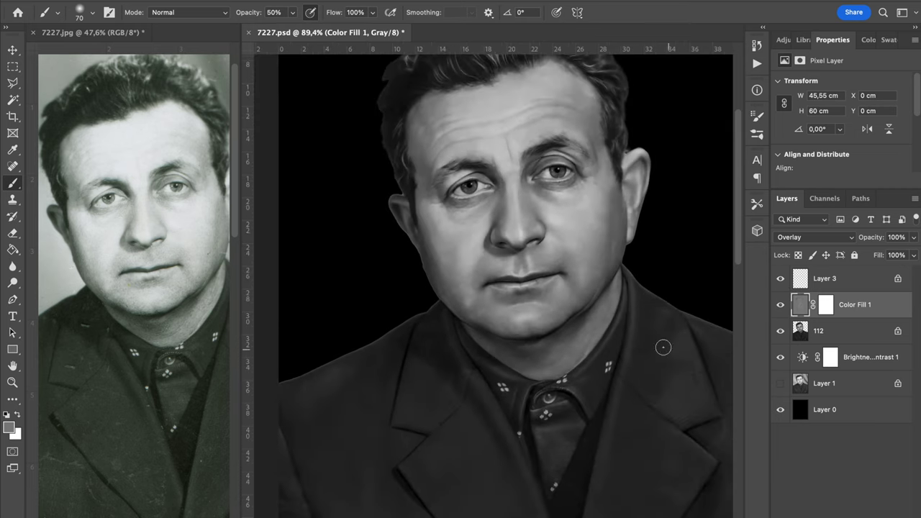
Rotate all layers above the black Layer 0 together by 0.48°
click(12, 282)
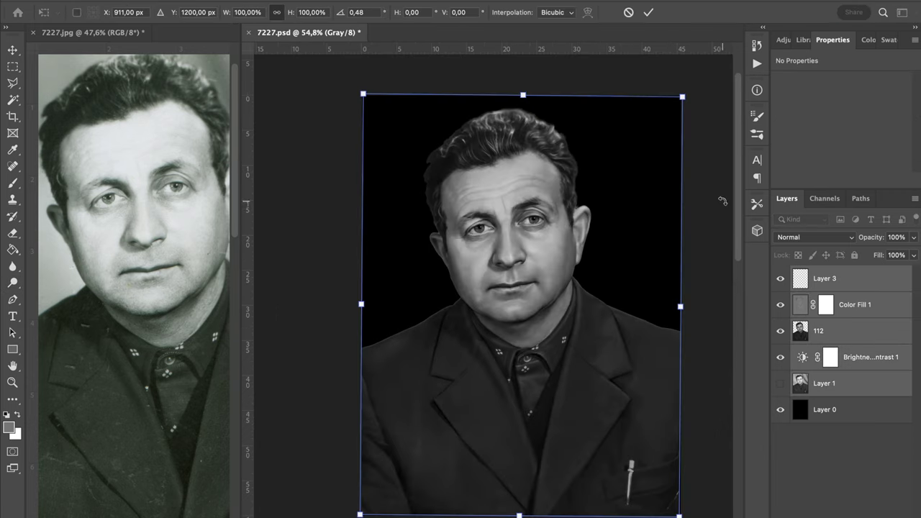
key(Return)
Add a Levels adjustment layer above Color Fill 1 with midtones at 0.92 and the white input level at 241
click(824, 304)
click(855, 515)
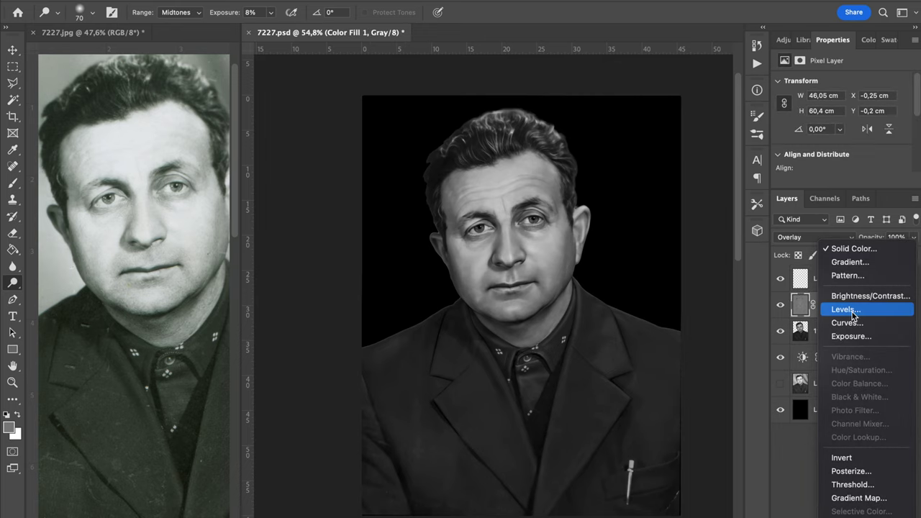
click(860, 310)
drag(917, 120, 852, 128)
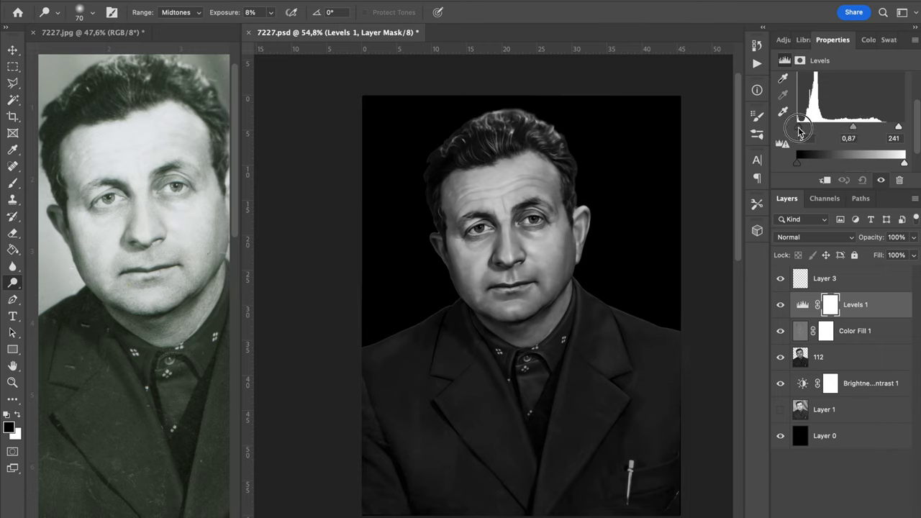
drag(798, 127, 852, 126)
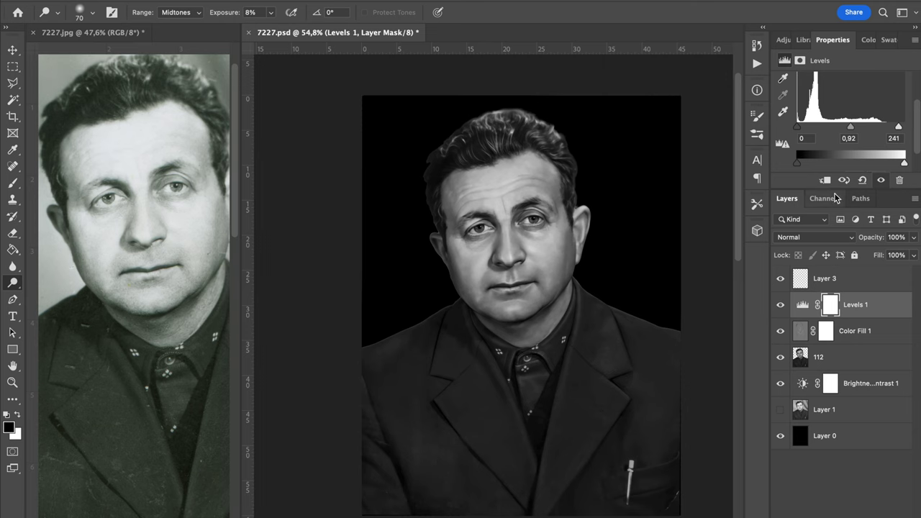
key(super+minus)
key(super+plus)
key(super+plus)
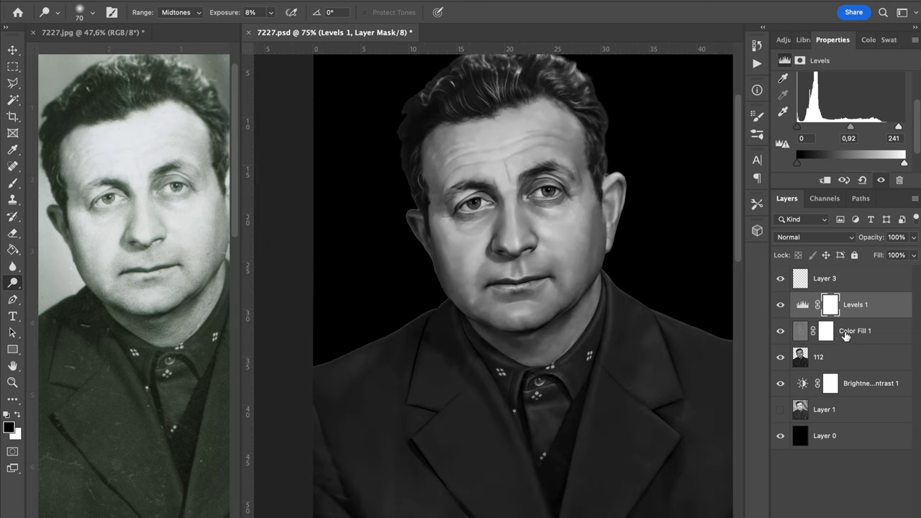
Touch up Color Fill 1 with the 50% opacity gray brush and the Dodge tool at 8% exposure and size 40
click(797, 331)
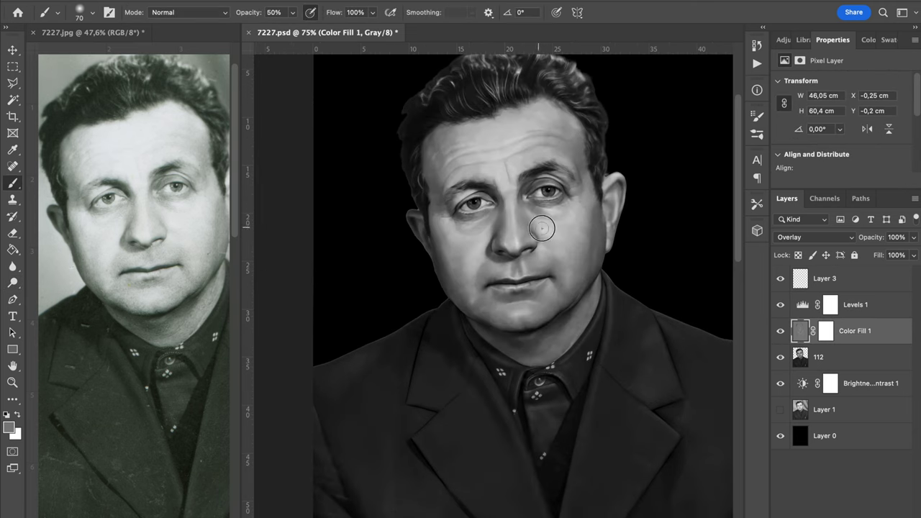
key(ctrl+s)
key(ctrl+0)
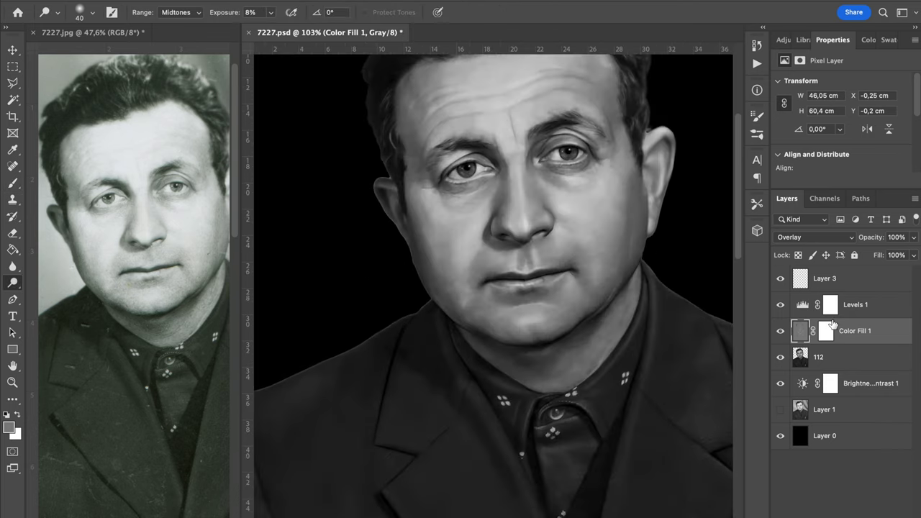
Open the finished portrait T2229.tif and dock it beside 7227.psd to compare its tones with the Levels result
click(865, 315)
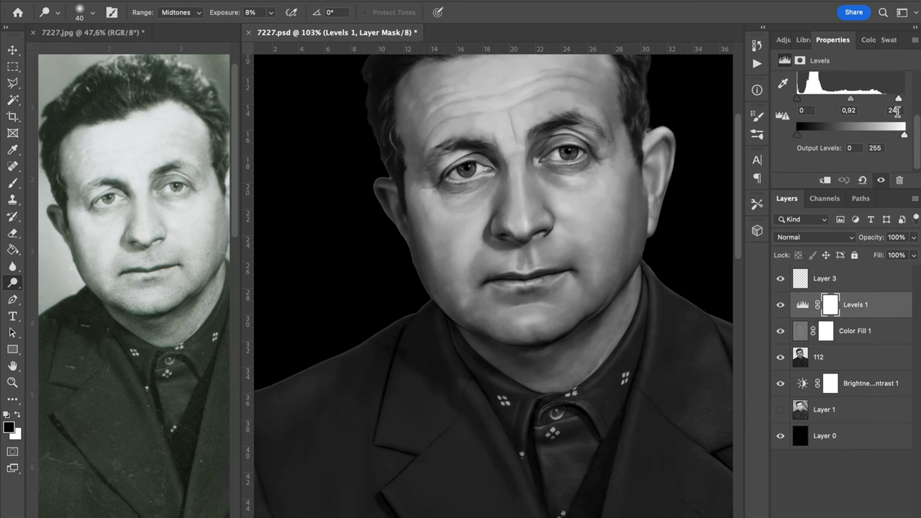
scroll(604, 186, down, 3)
key(super+Tab)
drag(442, 277, 703, 38)
drag(482, 34, 90, 39)
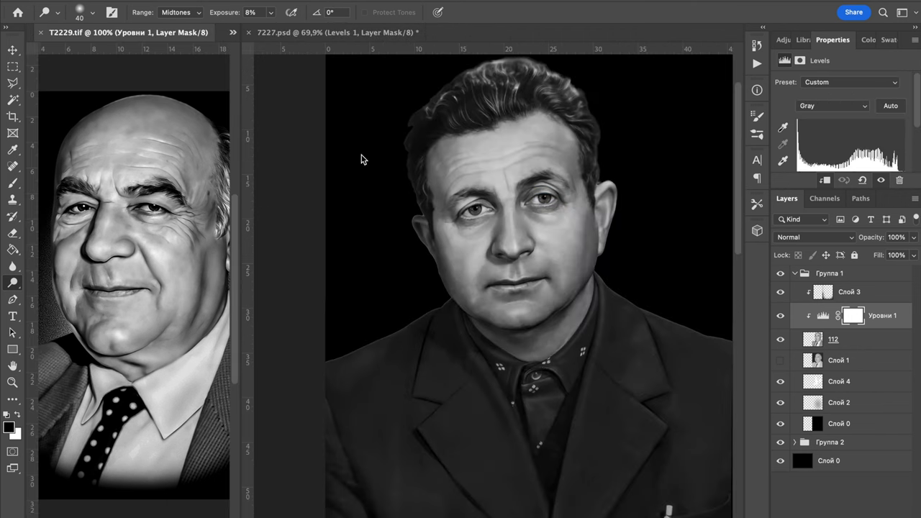
click(309, 199)
scroll(494, 276, down, 2)
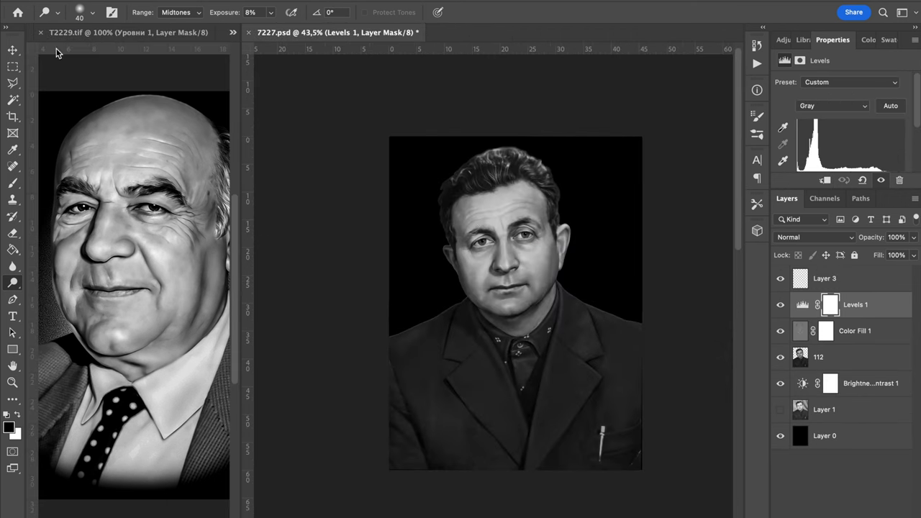
Crop the lower edge of the portrait to a canvas height of 53.17 cm
click(13, 117)
drag(510, 470, 509, 451)
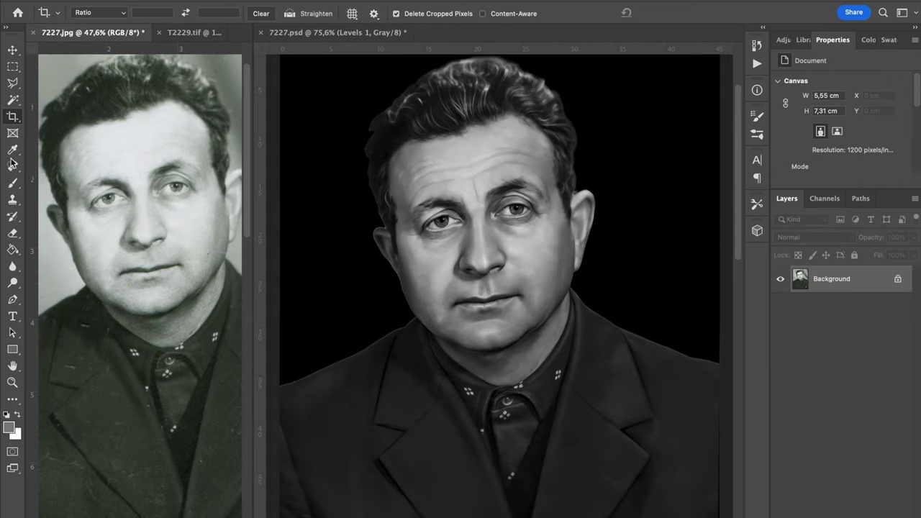
Soften the dodging and burning on Color Fill 1 with a gray size 125 brush at 30% opacity
key(b)
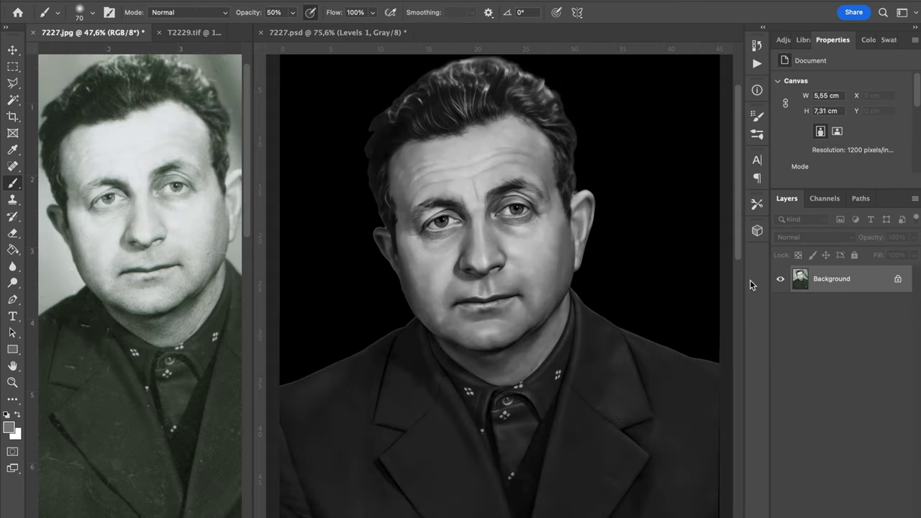
click(661, 277)
click(781, 331)
click(781, 330)
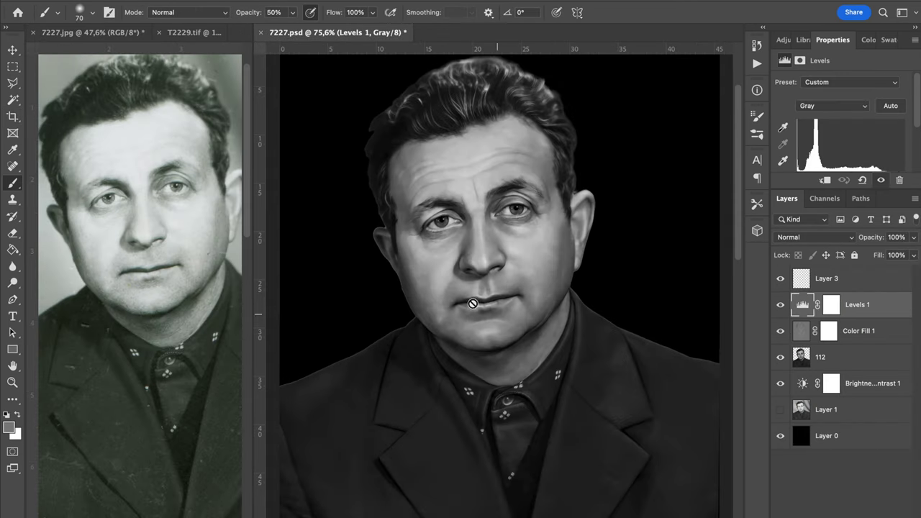
click(808, 335)
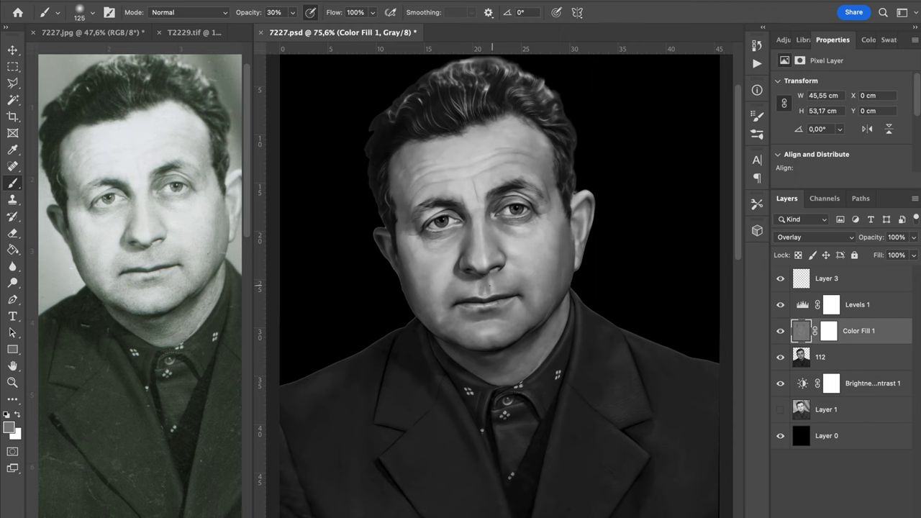
click(11, 426)
click(794, 87)
key(super+0)
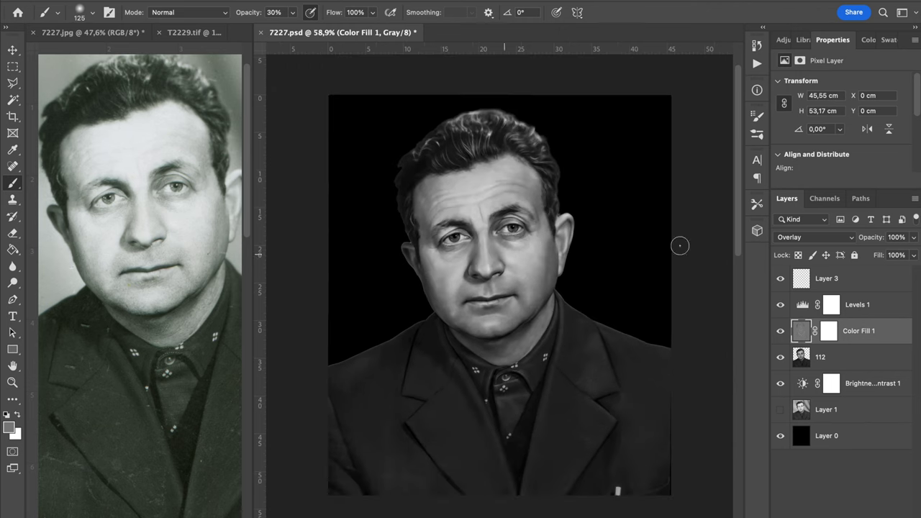
scroll(702, 324, down, 1)
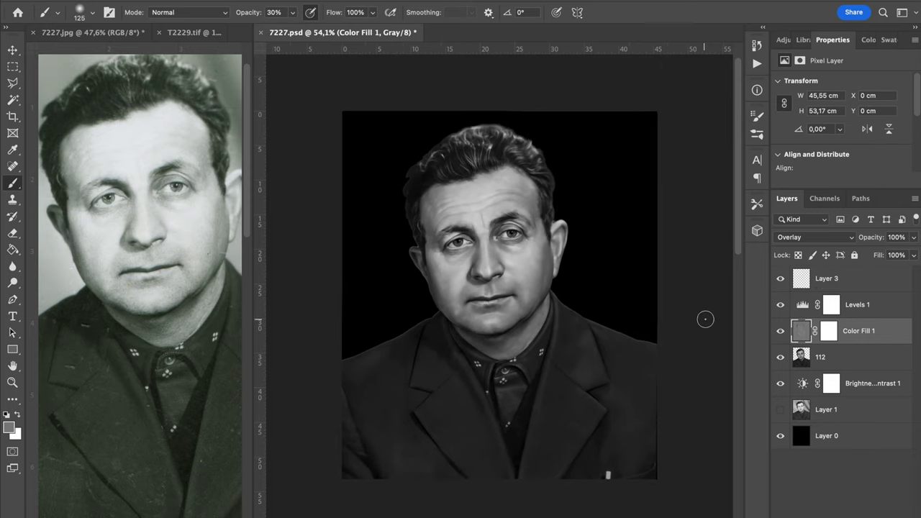
Clip Color Fill 1 to layer 112 and merge it down into that layer
scroll(716, 295, down, 1)
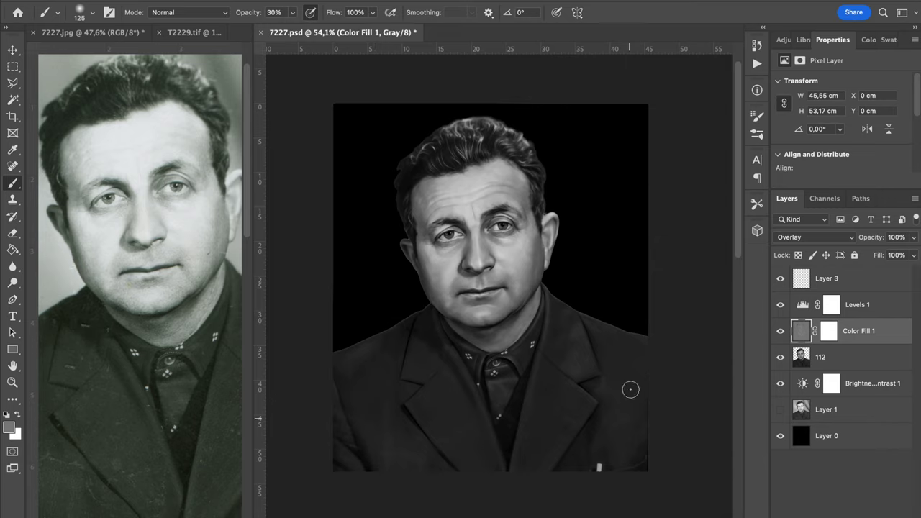
click(781, 409)
right_click(861, 343)
scroll(777, 309, down, 5)
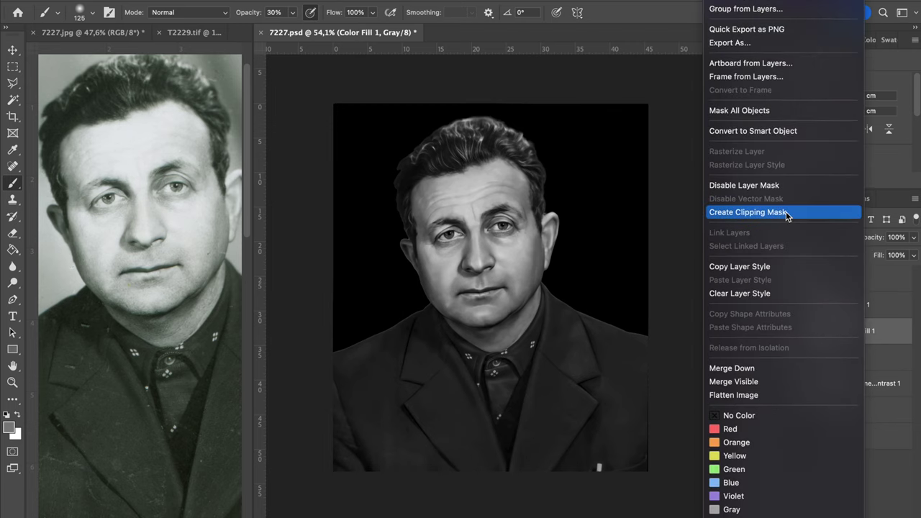
click(791, 190)
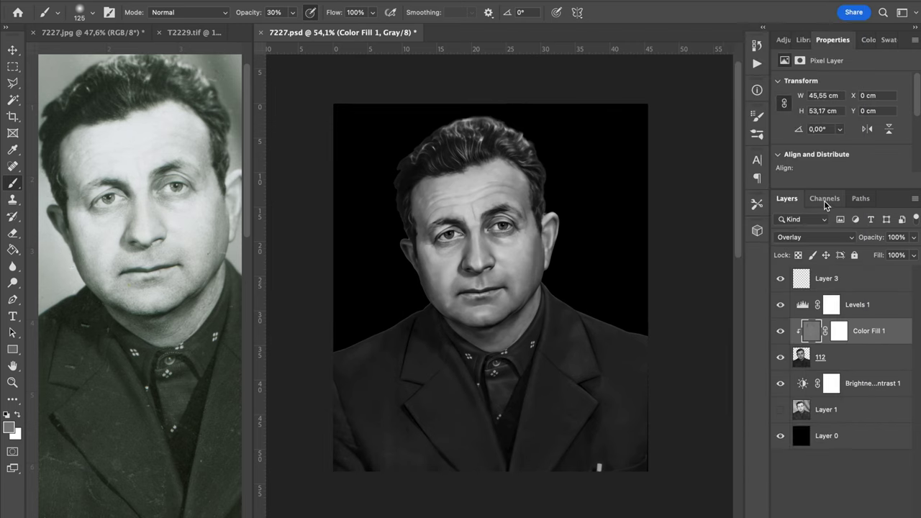
key(super+e)
Sharpen the merged portrait layer 112 with the Sharpen More filter
scroll(631, 199, down, 3)
key(super+plus)
key(super+plus)
key(super+plus)
key(super+plus)
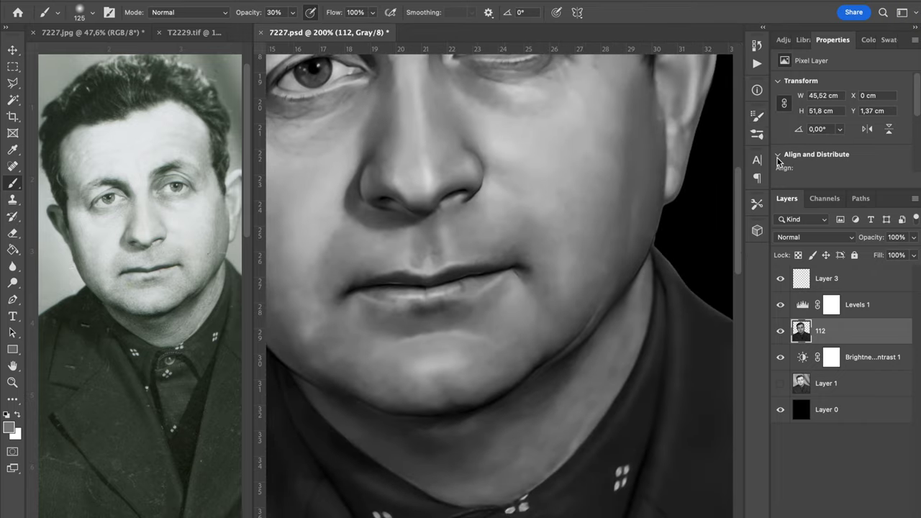
key(ctrl+minus)
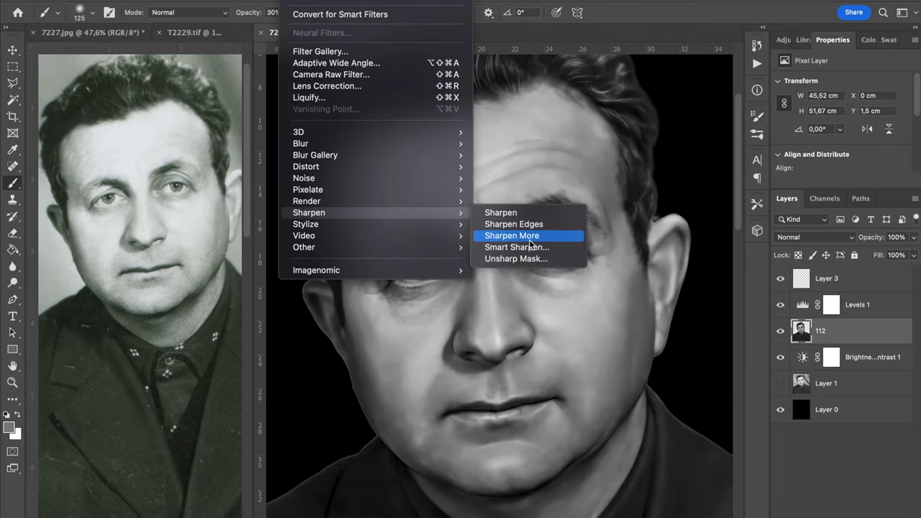
click(530, 236)
Examine the sharpened face and hair close up and as a whole
key(super+plus)
key(super+plus)
key(super+minus)
key(super+minus)
key(super+minus)
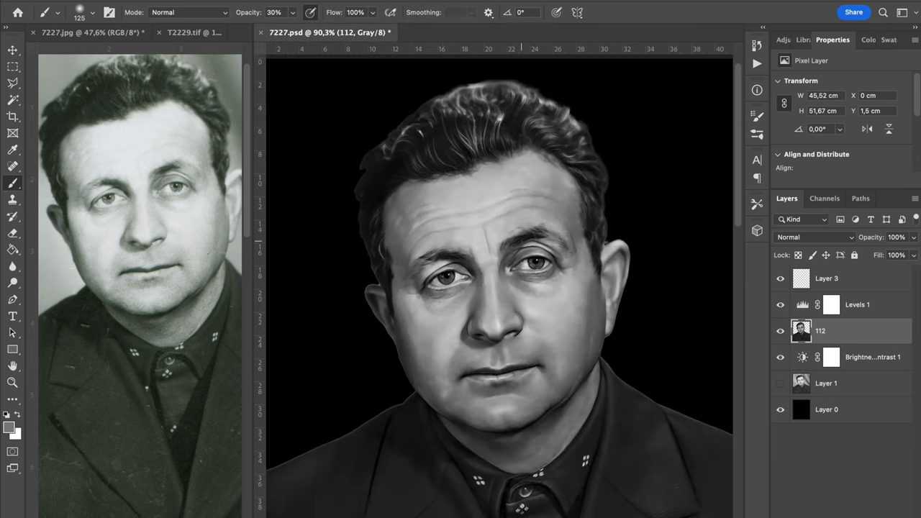
key(super+plus)
key(super+plus)
key(super+plus)
key(super+plus)
key(super+minus)
scroll(682, 168, down, 5)
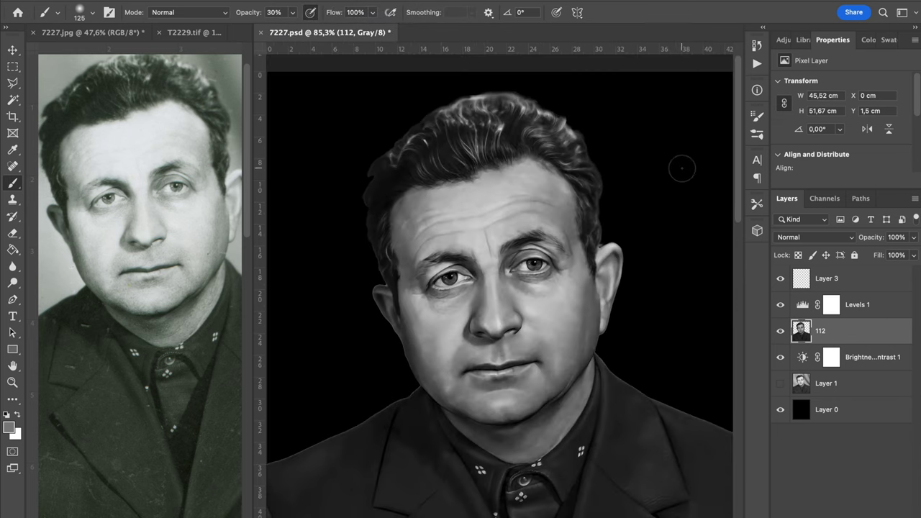
Resize the whole 7227.psd image proportionally to a height of 40 cm
click(144, 0)
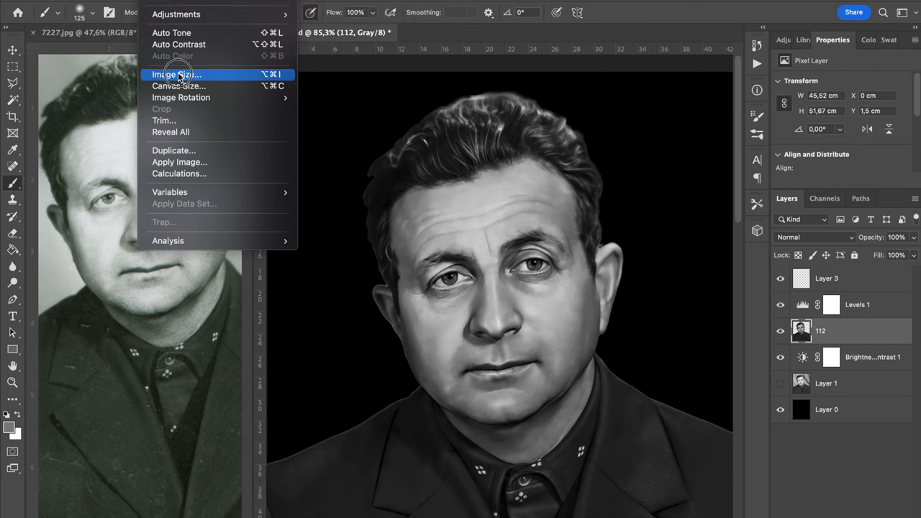
click(180, 75)
key(Tab)
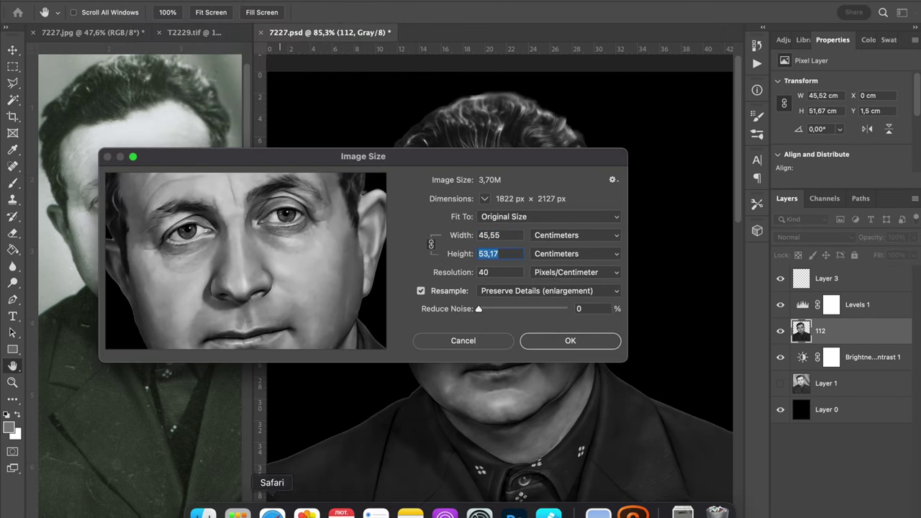
text(3)
key(BackSpace)
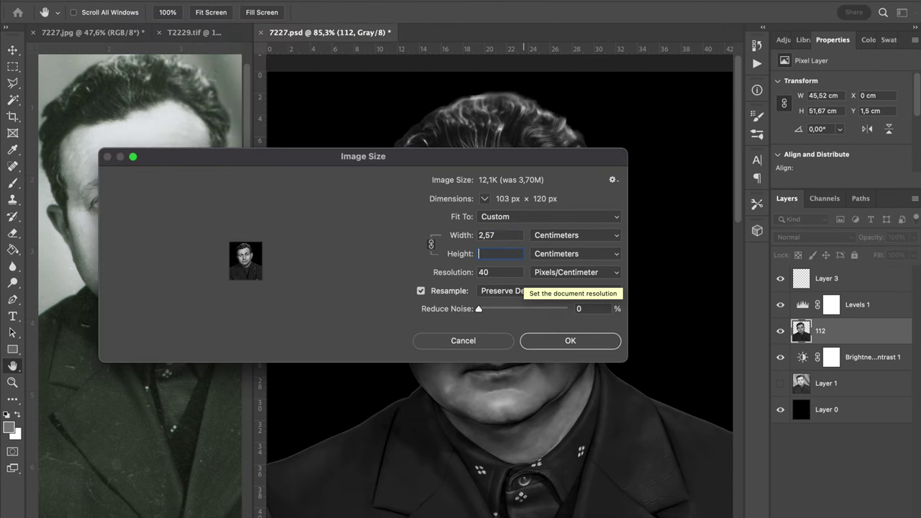
text(40)
drag(245, 216, 252, 283)
click(597, 291)
click(565, 271)
click(558, 339)
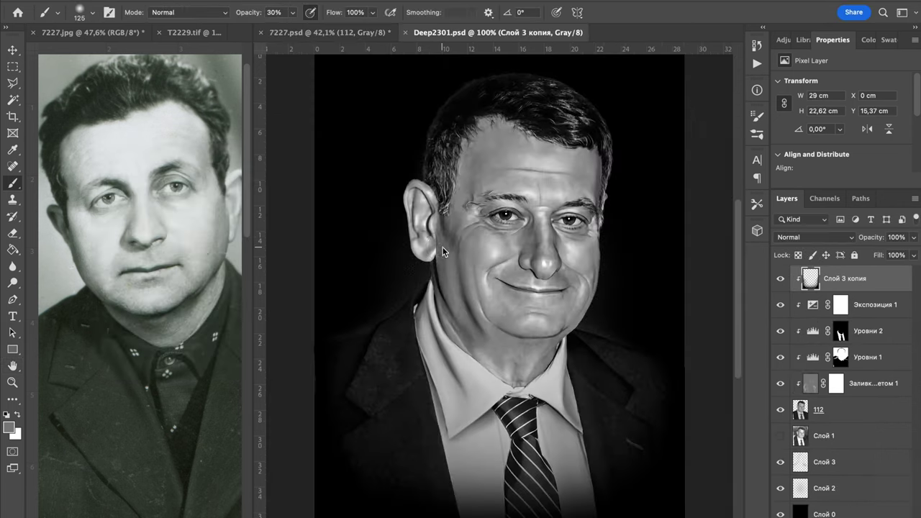
Copy the layers Слой 3 копия and Слой 2 from Deep2301.psd into 7227.psd and position them over the portrait
super+click(842, 482)
drag(848, 277, 713, 449)
key(ctrl+t)
drag(510, 320, 484, 324)
key(Return)
key(b)
Reorder the copied layers, with Слой 3 копия on top of the stack and Слой 2 below the Brightness/Contrast layer
click(849, 336)
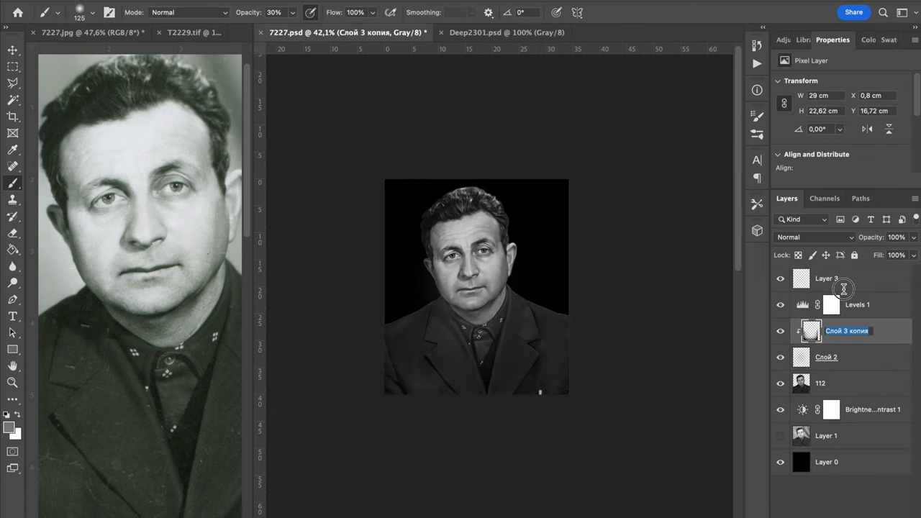
drag(884, 336, 874, 270)
drag(849, 357, 835, 423)
Align Слой 3 копия with the canvas's left edge and place guides along the vignette's right and lower edges
key(ctrl+plus)
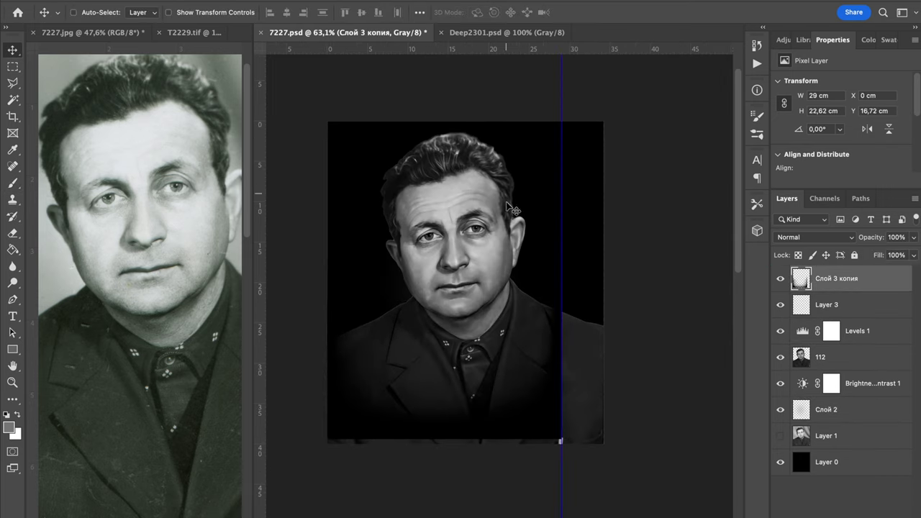
drag(482, 48, 532, 439)
scroll(477, 65, down, 3)
Select all layers from Layer 3 down to Layer 1 and leave their position unlocked for transforming
click(849, 316)
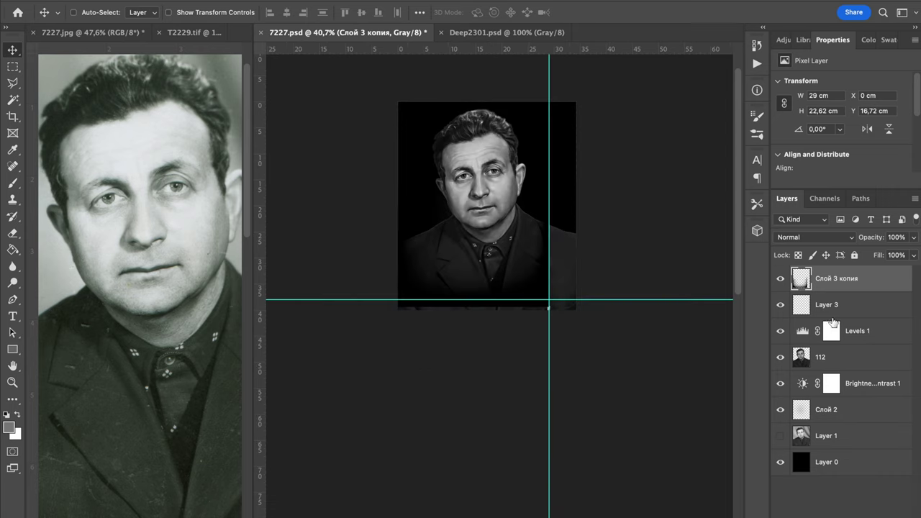
shift+click(842, 433)
click(826, 255)
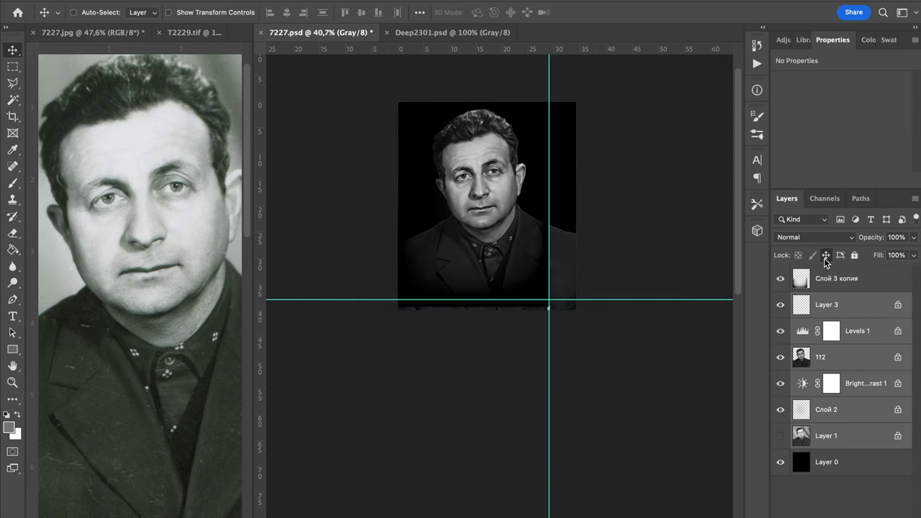
key(ctrl+t)
click(530, 201)
click(826, 254)
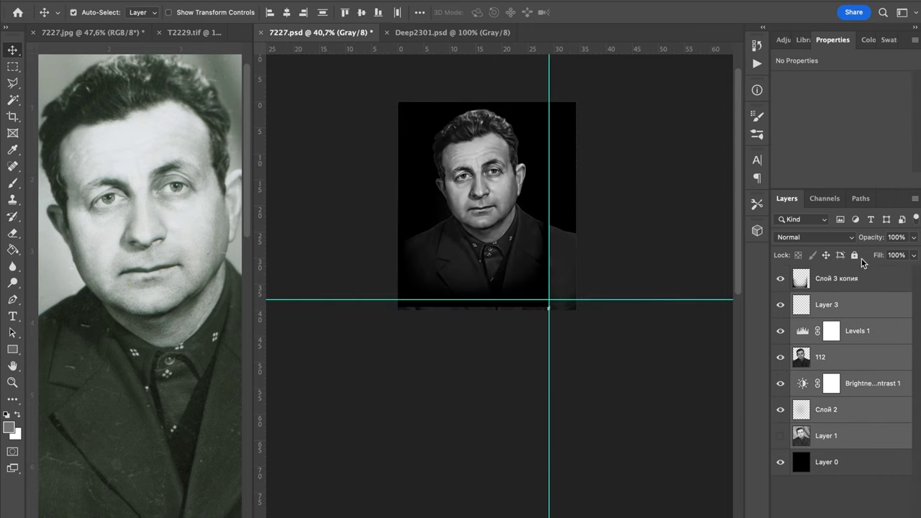
Scale the selected layers to about 95%, rotate them about 1.8°, and fit the portrait inside the vignette
key(ctrl+t)
mouse_move(574, 205)
mouse_down()
mouse_move(551, 206)
mouse_move(568, 209)
mouse_up()
drag(514, 220, 504, 215)
drag(608, 128, 615, 162)
drag(510, 232, 498, 228)
drag(482, 105, 482, 101)
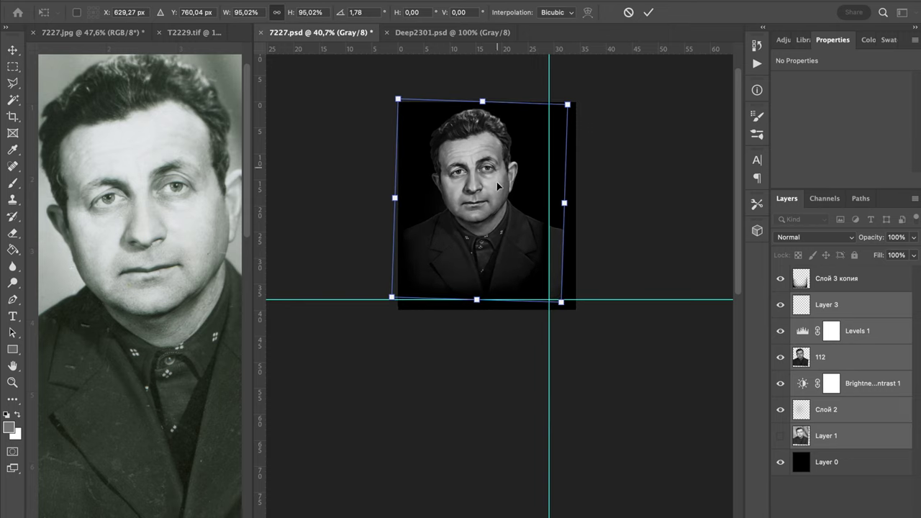
mouse_move(504, 285)
mouse_down()
mouse_move(491, 280)
mouse_move(500, 282)
mouse_up()
key(Return)
Crop the canvas to the vertical and horizontal guides at the vignette's edges
key(c)
drag(576, 309, 567, 305)
drag(491, 310, 490, 305)
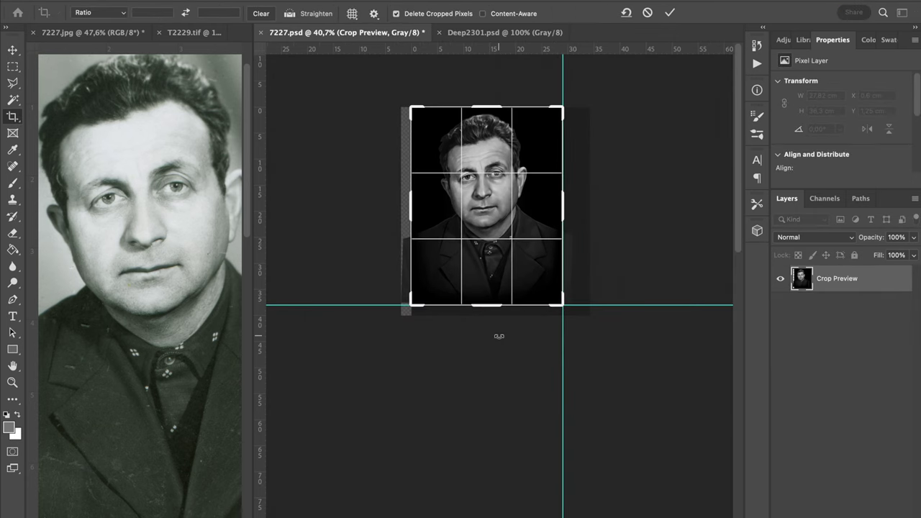
click(669, 13)
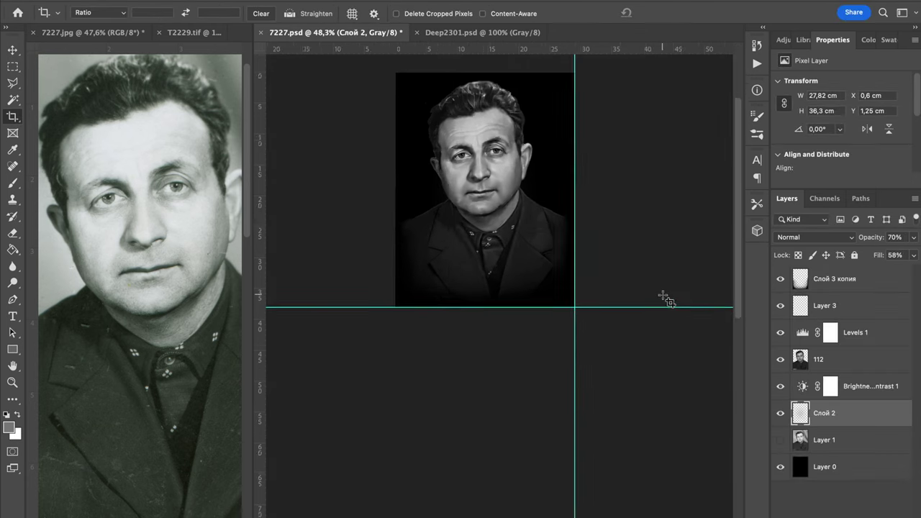
Select layer 112 and set up the Mixer Brush with a size 62 preset, undoing the test dab on the background
key(ctrl+0)
key(ctrl+minus)
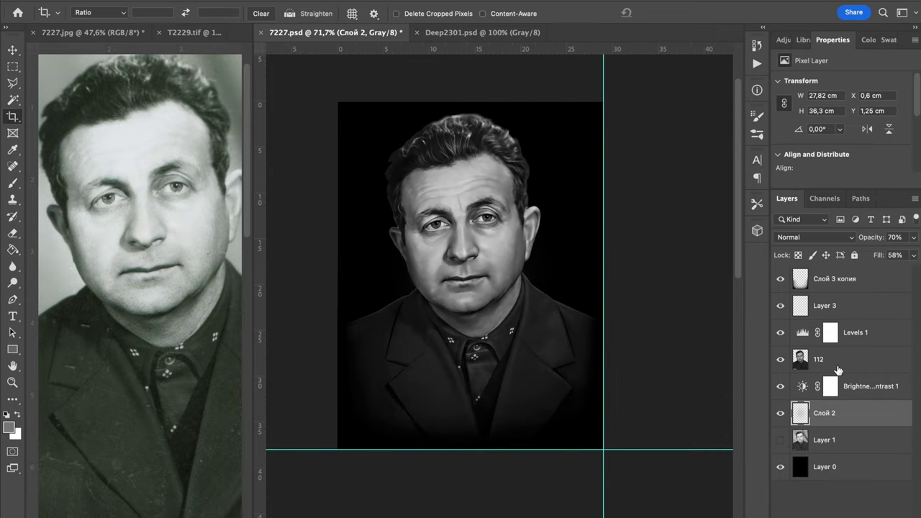
click(833, 369)
key(ctrl+plus)
drag(6, 182, 72, 227)
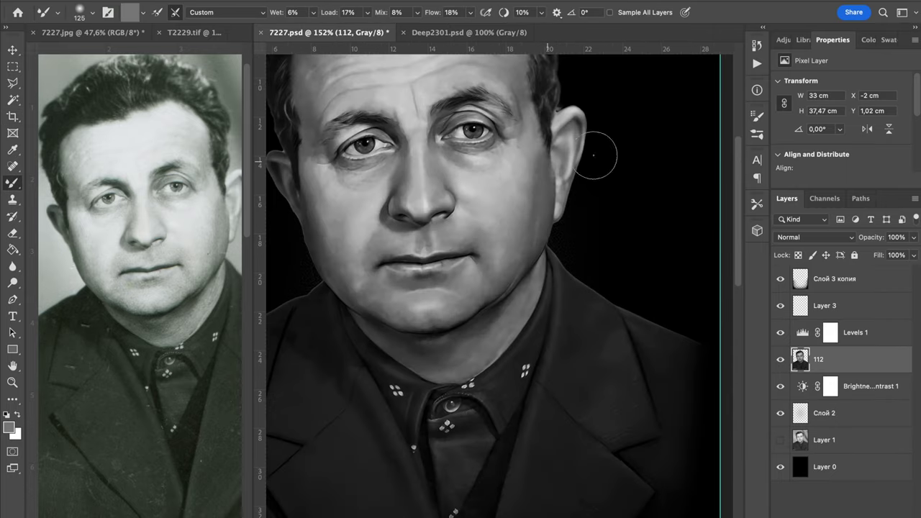
click(669, 162)
right_click(542, 186)
click(633, 217)
click(483, 201)
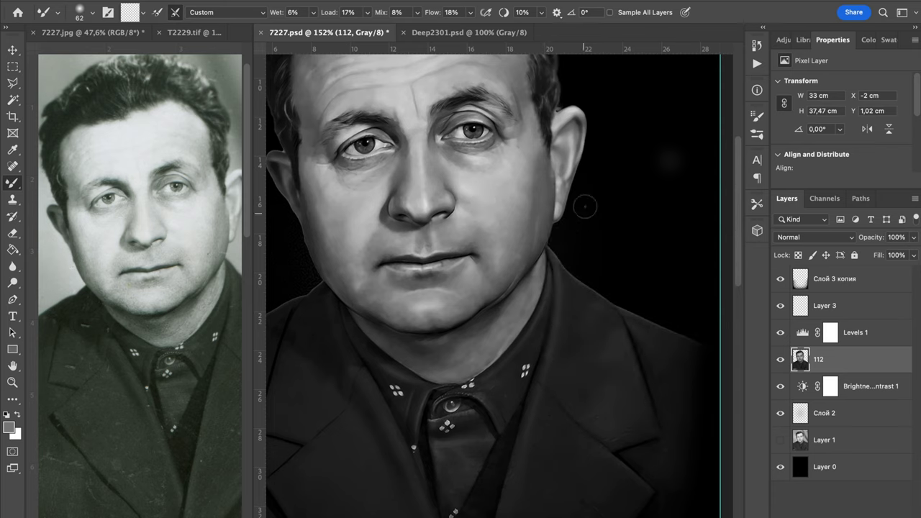
key(ctrl+z)
Lock the position of the portrait layers and blend the cheek skin on layer 112 with the Мягкая кожа Mixer Brush at size 35
click(847, 436)
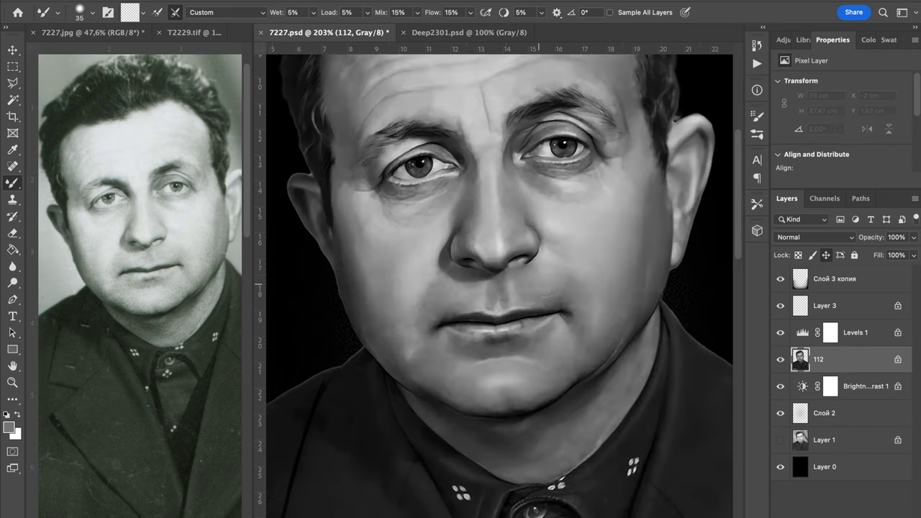
scroll(575, 215, up, 3)
right_click(605, 128)
scroll(758, 290, up, 1)
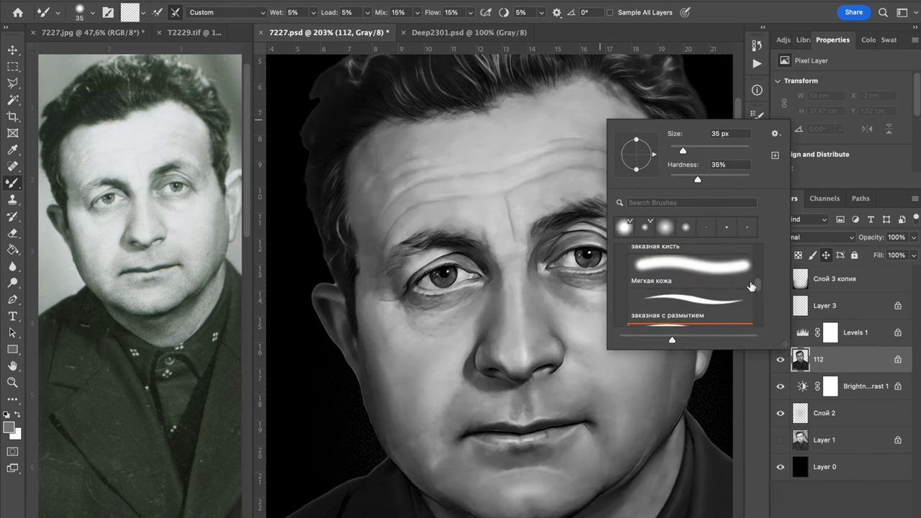
double_click(741, 273)
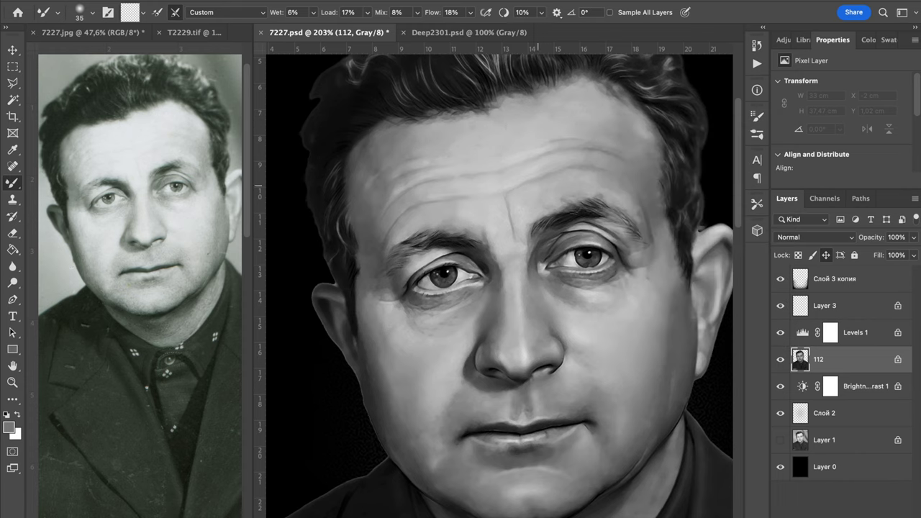
scroll(504, 230, down, 3)
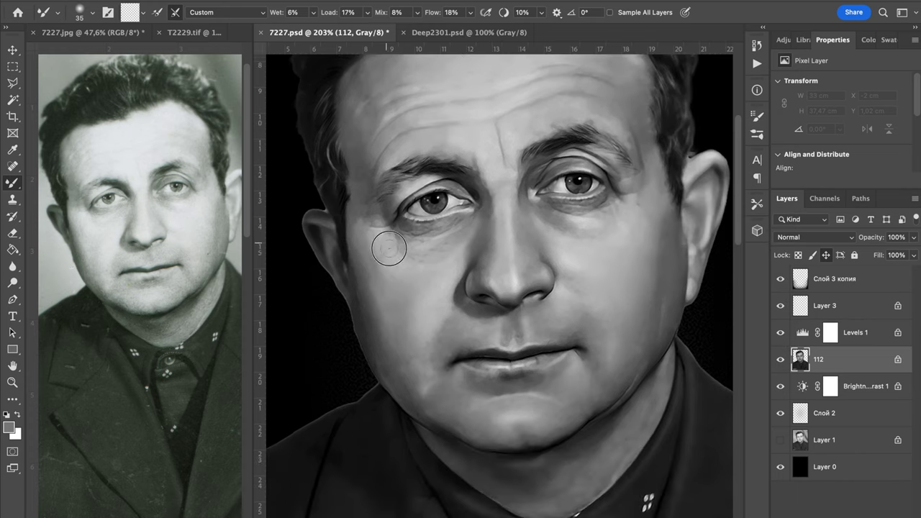
scroll(468, 266, down, 2)
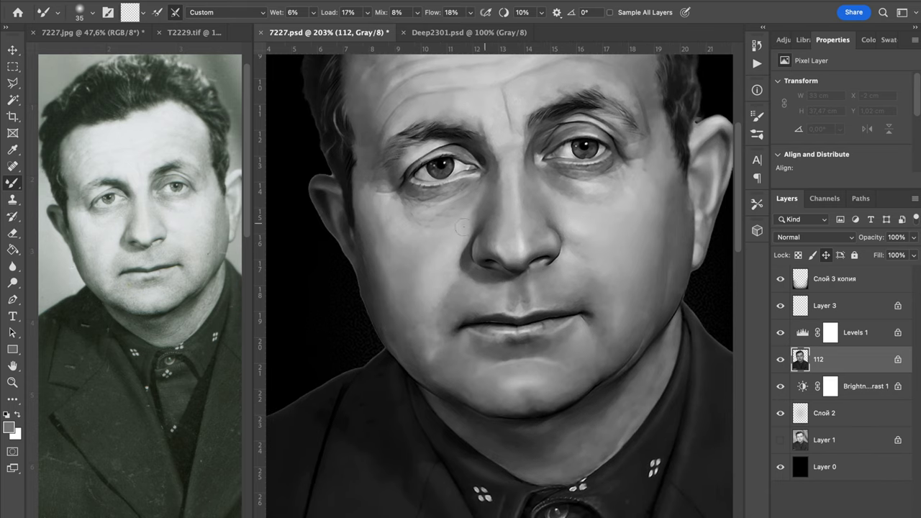
Try the Dodge tool at 8% exposure and size 50 near the corner of the mouth, and undo it
click(15, 282)
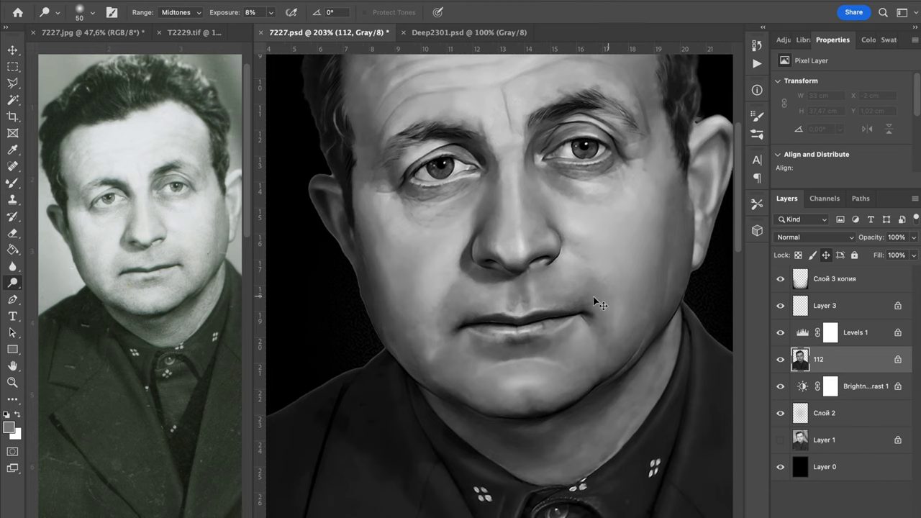
key(super+z)
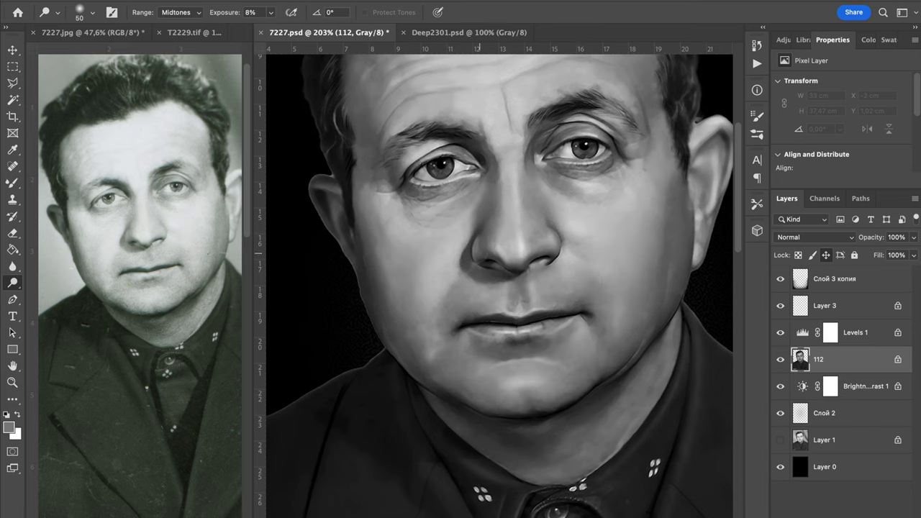
key(super+minus)
key(super+plus)
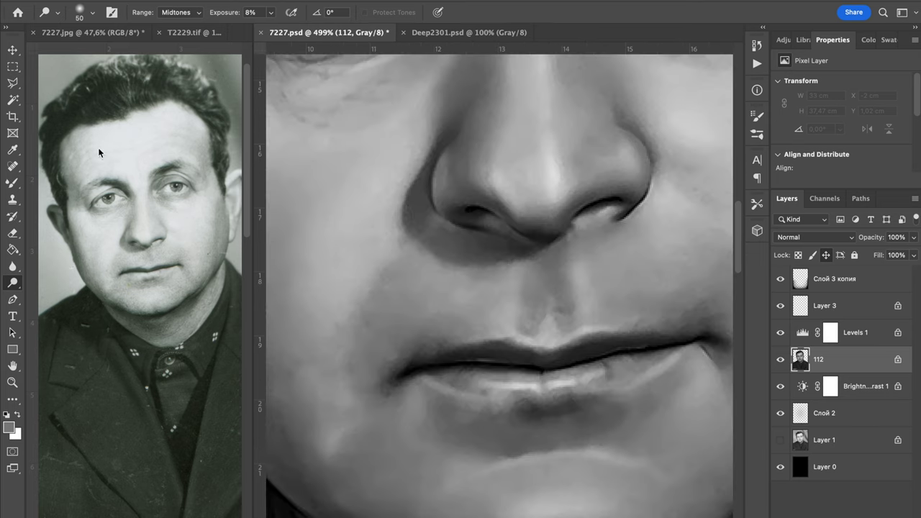
Return to the Mixer Brush and reduce it to size 9 for detail around the mouth
key(b)
key([)
key([)
key([)
key([)
key([)
key([)
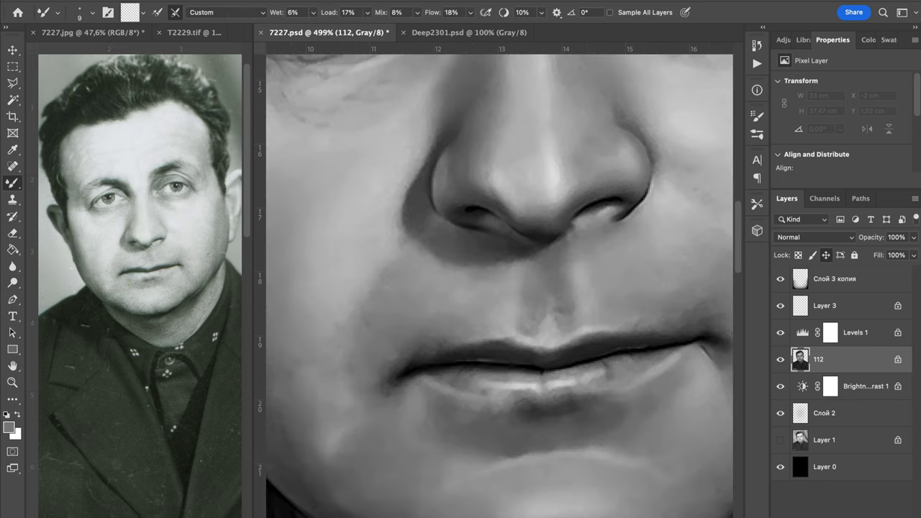
Smooth layer 112 with the Camera Raw filter, using Noise Reduction 9 and Detail 9
click(295, 1)
click(328, 76)
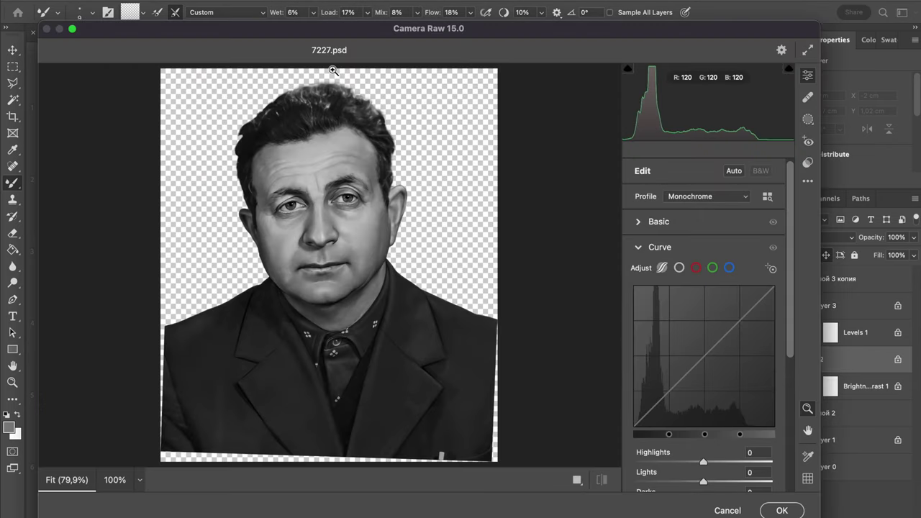
drag(312, 201, 400, 265)
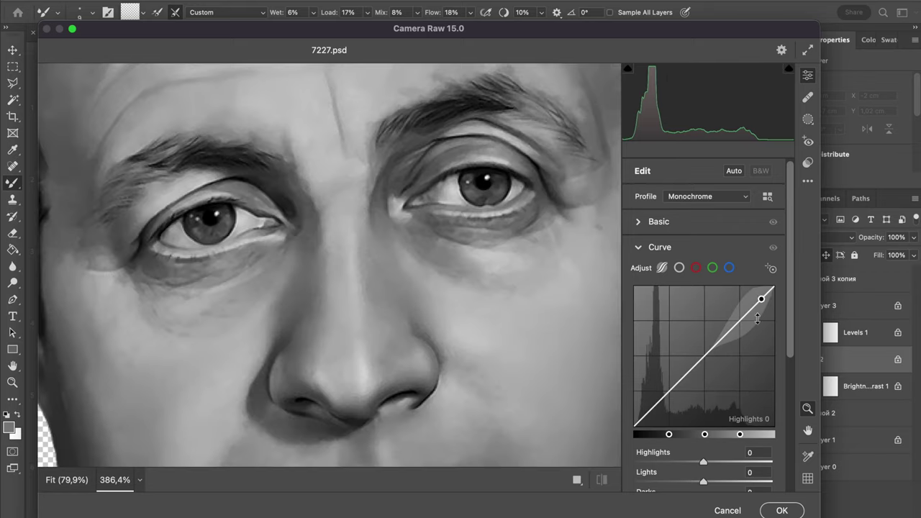
scroll(720, 360, down, 5)
click(703, 389)
click(649, 331)
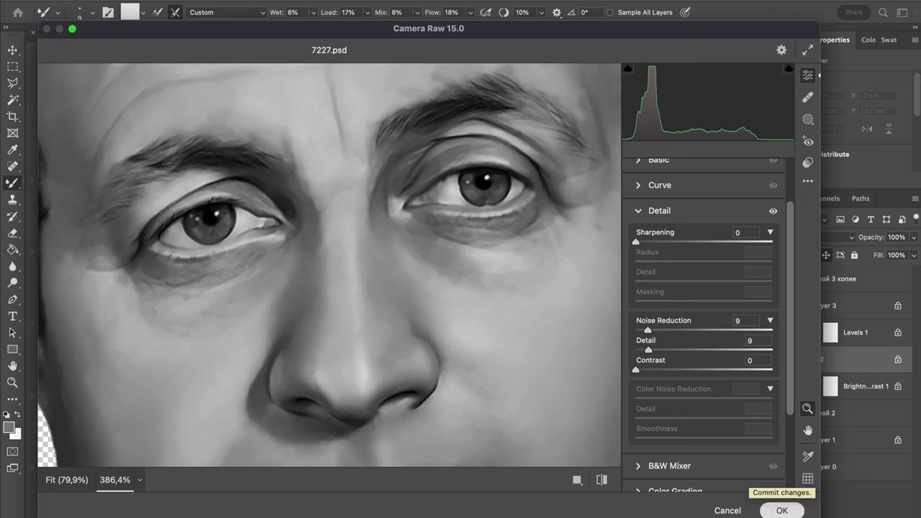
click(782, 510)
Set up a regular Brush with white as the foreground color, size 9, and 100% opacity and flow
click(6, 415)
click(17, 414)
right_click(494, 231)
click(579, 405)
drag(260, 12, 467, 10)
key(bracketleft)
key(bracketleft)
key(bracketleft)
key(bracketleft)
key(bracketleft)
key(bracketleft)
key(bracketleft)
key(bracketleft)
key(bracketleft)
key(bracketleft)
key(bracketleft)
key(bracketleft)
key(bracketleft)
key(bracketleft)
key(bracketleft)
click(310, 13)
Select Layer 3, hide Levels 1, 112 and Слой 2, and show Layer 1 with its Brightness/Contrast layer around the eye
click(847, 313)
drag(781, 333, 781, 413)
click(780, 440)
scroll(501, 320, up, 5)
drag(620, 129, 512, 490)
key(super+minus)
click(780, 387)
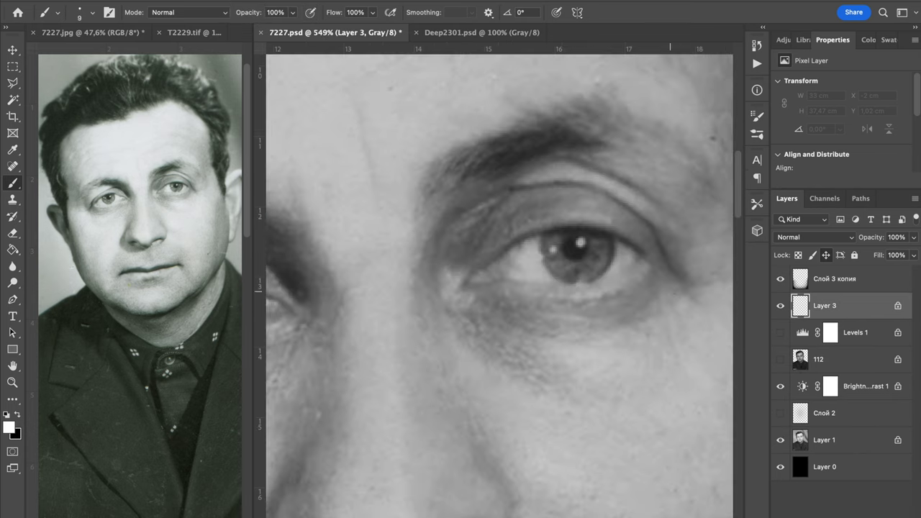
Enable pressure-controlled opacity and add fine white highlights to the eyes on Layer 3 with a size 2 brush
click(311, 12)
scroll(518, 317, left, 5)
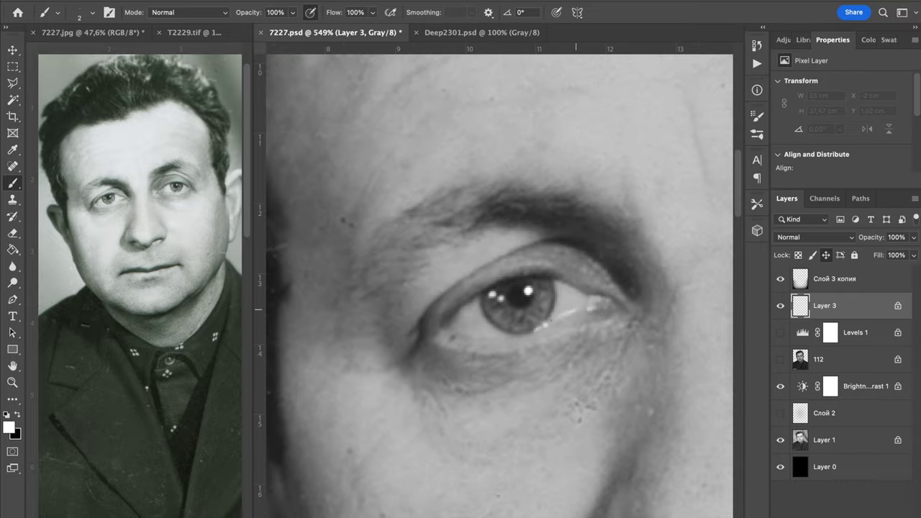
Show Levels 1, 112 and Слой 2 again, hide Layer 1, and view the whole portrait beside the full reference photo
drag(779, 338, 786, 472)
key(super+minus)
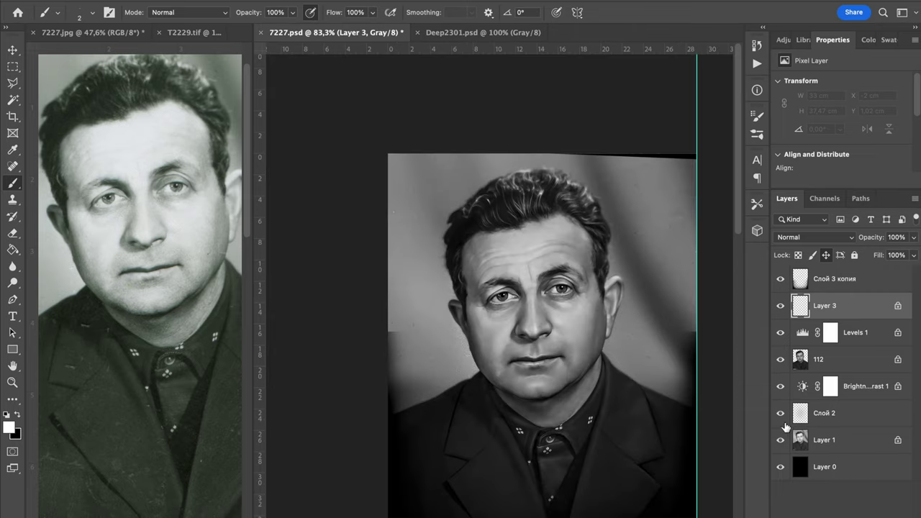
click(780, 438)
key(super+minus)
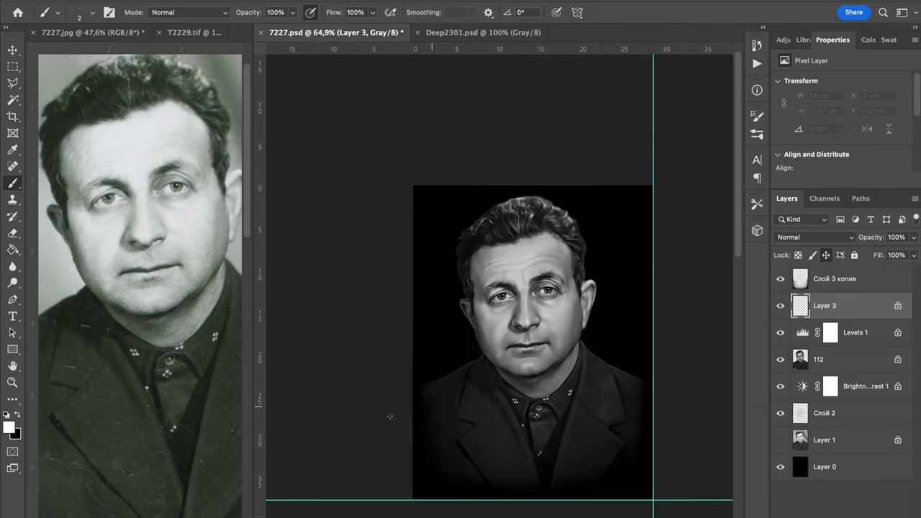
click(216, 403)
key(super+minus)
click(367, 388)
Enlarge Слой 2 with Free Transform to about 28.77 × 37.55 cm and apply it
click(825, 415)
key(ctrl+t)
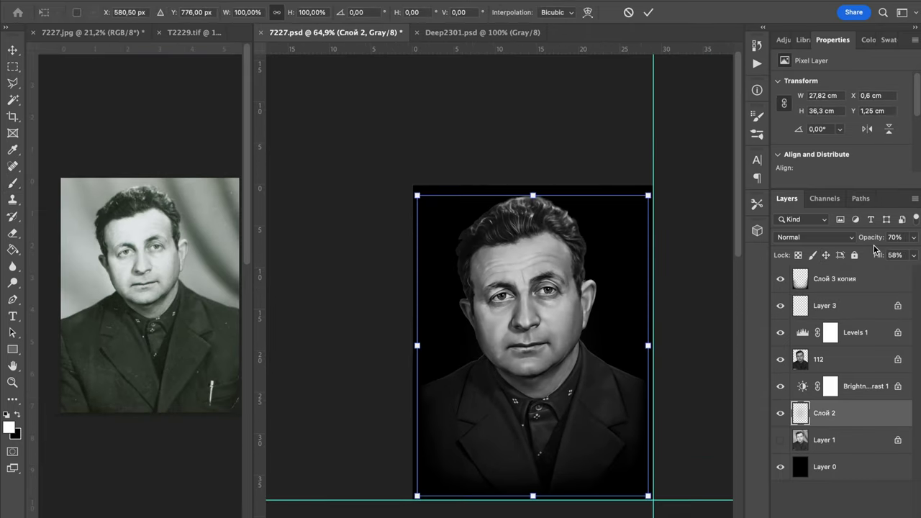
drag(533, 190, 534, 185)
key(Return)
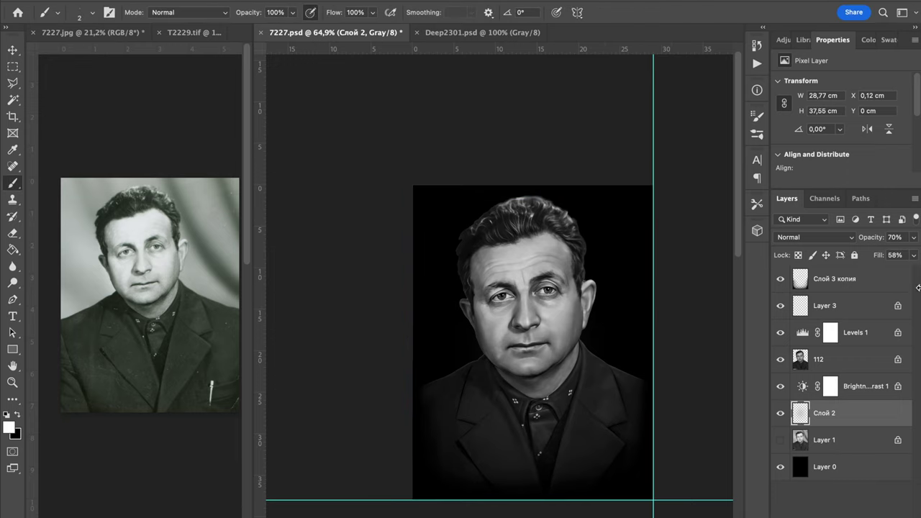
mouse_move(864, 241)
mouse_down()
mouse_move(882, 241)
mouse_move(873, 242)
mouse_up()
Preview the portrait as a Bitmap with 40 pixels/cm output and Diffusion Dither, inspect the face, and undo the conversion
click(847, 280)
click(189, 1)
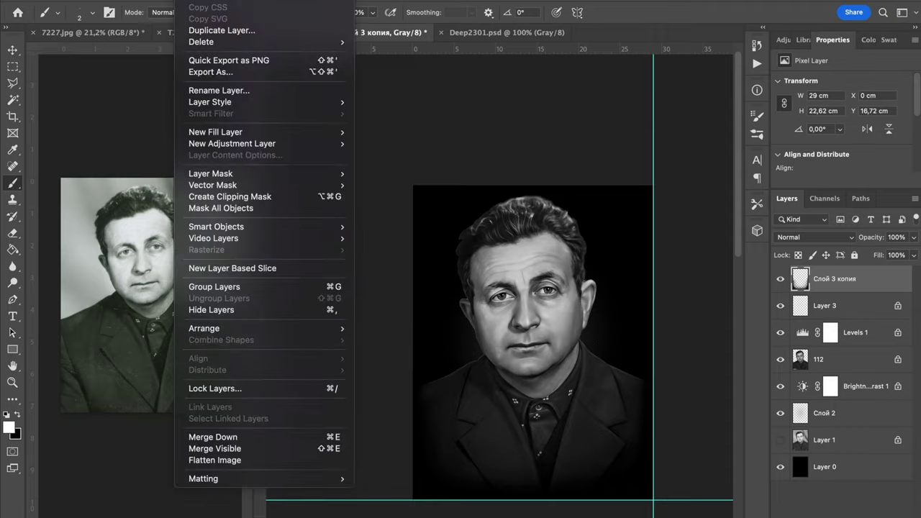
mouse_move(148, 2)
mouse_move(180, 3)
click(323, 3)
key(Return)
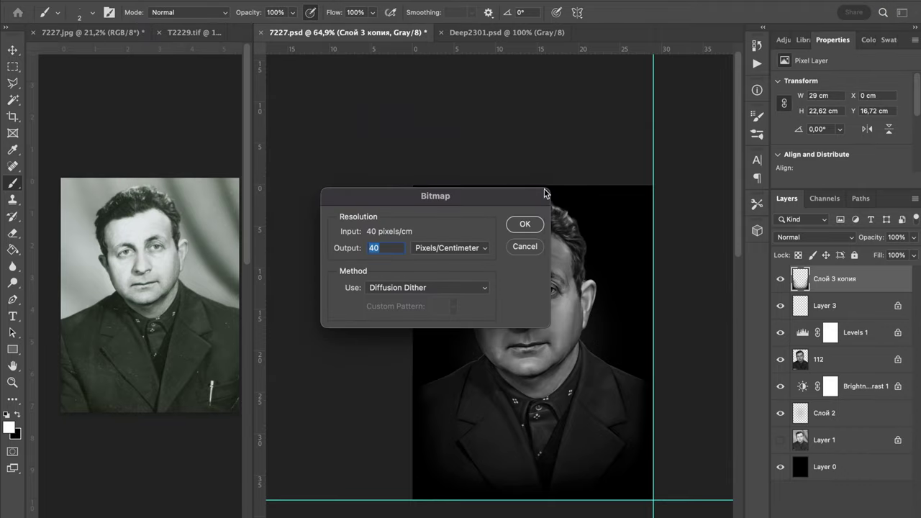
click(531, 226)
scroll(502, 296, up, 8)
scroll(501, 296, down, 4)
scroll(501, 296, right, 4)
key(super+z)
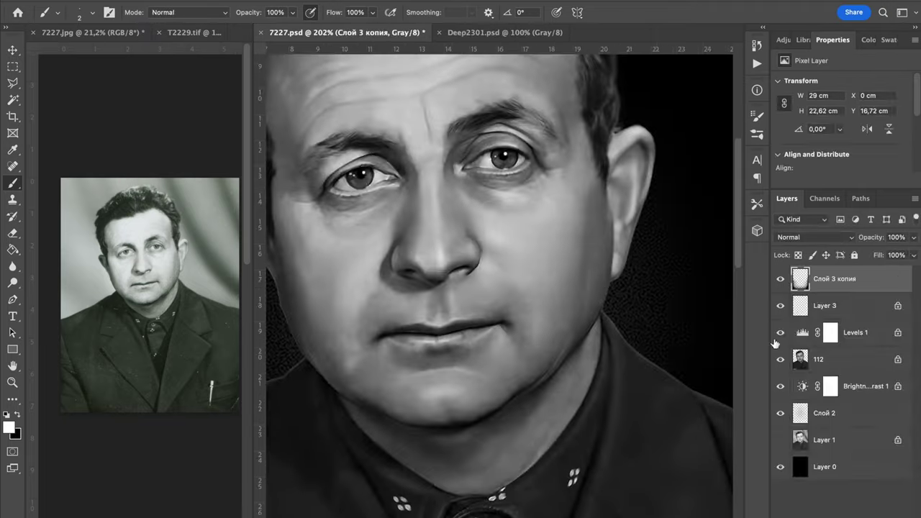
Select layer 112 and blend the facial skin tones with the Mixer Brush at size 40
click(842, 371)
right_click(12, 182)
click(65, 218)
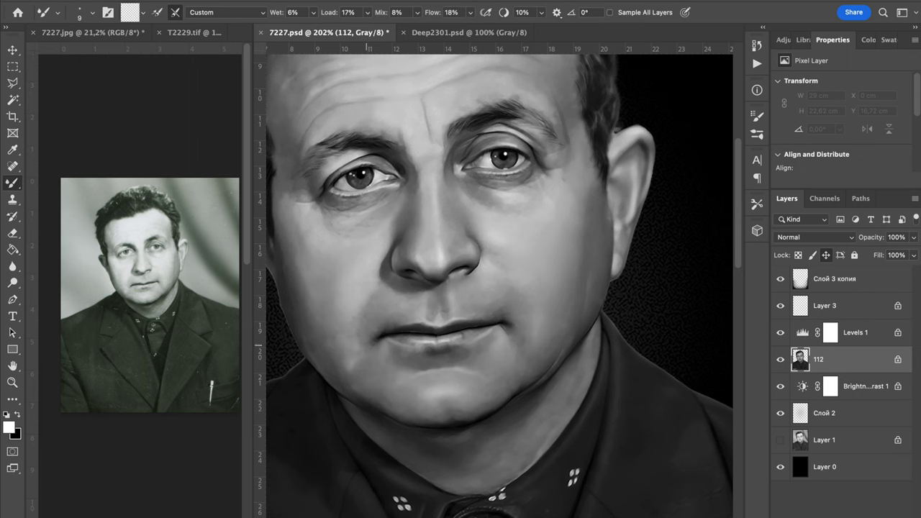
click(230, 343)
scroll(119, 334, up, 5)
click(318, 326)
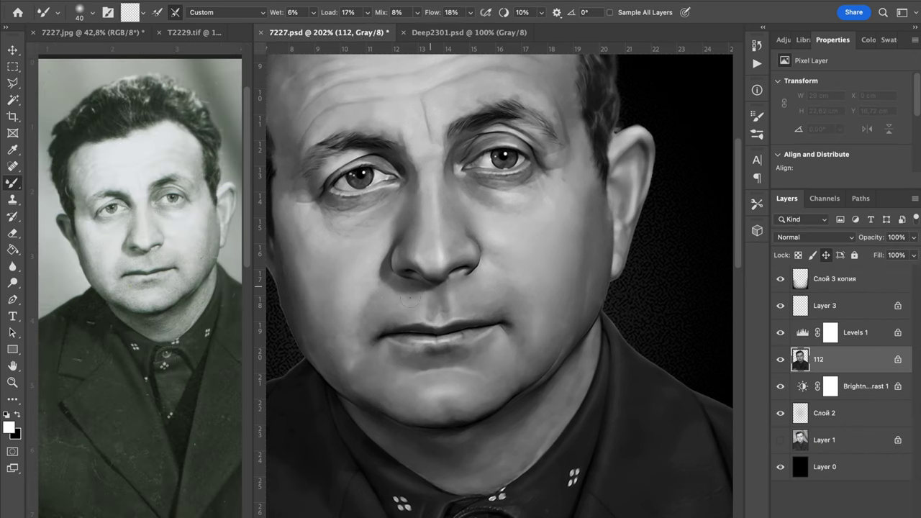
scroll(373, 263, up, 2)
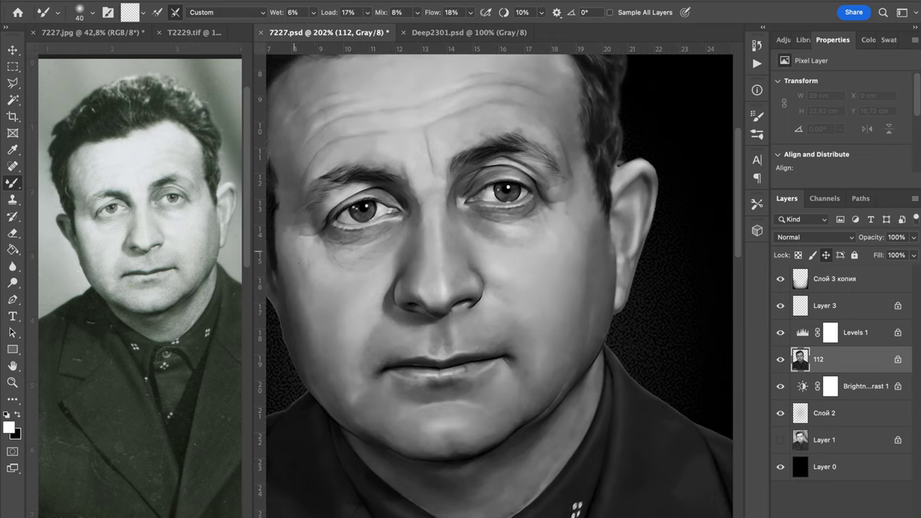
scroll(454, 378, down, 2)
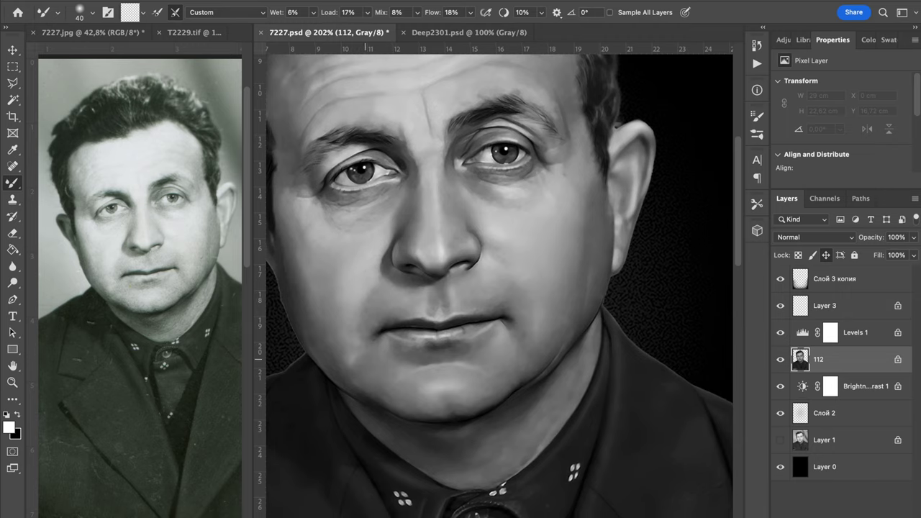
Create a new layer above Слой 2 and set up a soft regular Brush with white as the foreground color
scroll(607, 304, down, 6)
click(838, 422)
key(alt+shift+super+n)
drag(12, 183, 65, 179)
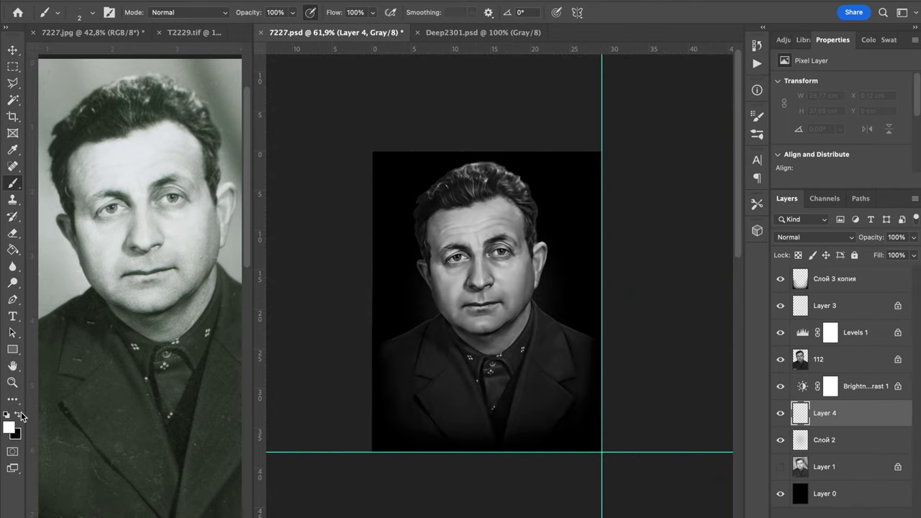
right_click(432, 276)
click(525, 424)
click(614, 43)
Enlarge the brush to 300 and start a soft white glow behind the head on Layer 4, undoing the last dab
key(bracketright)
key(bracketright)
key(bracketright)
key(bracketright)
key(bracketright)
key(bracketright)
key(bracketright)
key(bracketright)
key(bracketright)
key(bracketright)
key(bracketright)
key(bracketright)
click(401, 272)
key(super+z)
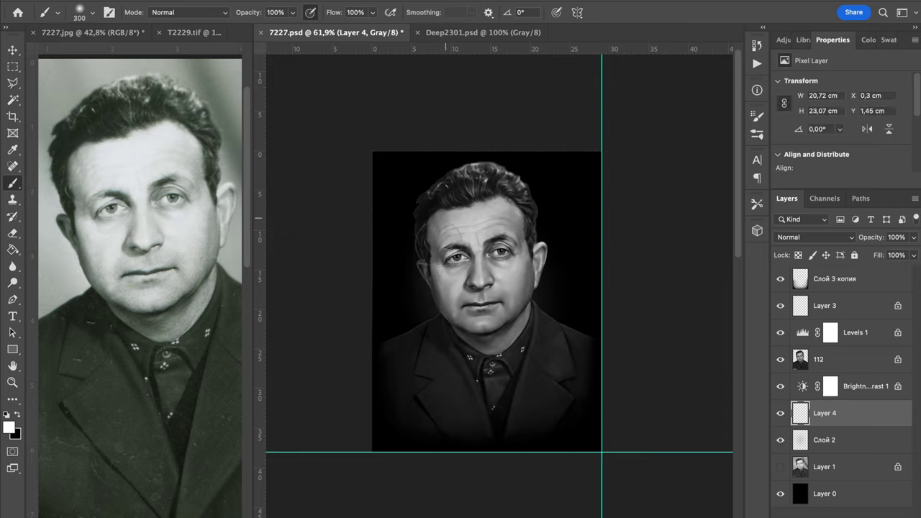
Build up the white glow around both sides of the head and shoulders with the brush at size 400, undoing unwanted dabs
key(bracketright)
key(bracketright)
key(bracketright)
drag(463, 261, 447, 385)
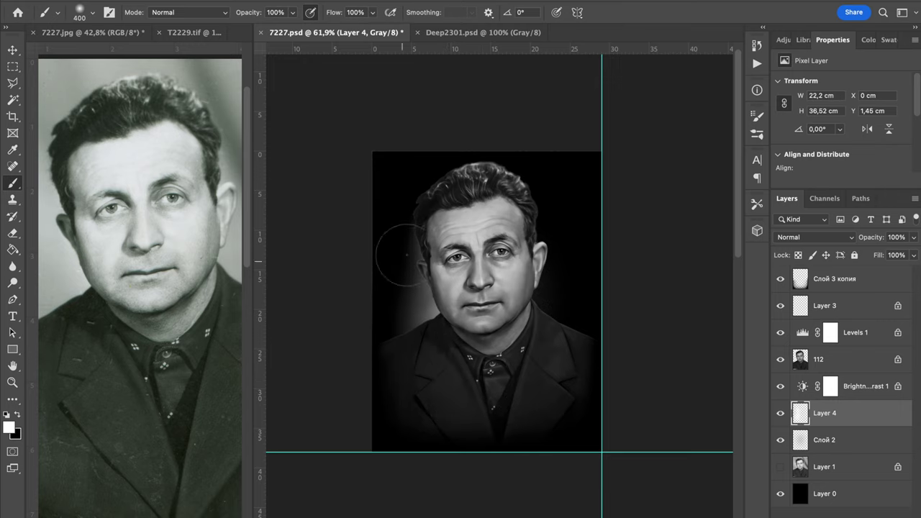
drag(475, 331, 462, 335)
click(506, 256)
key(super+z)
click(507, 229)
key(super+z)
click(499, 219)
click(533, 364)
click(549, 369)
Trim the outer part of the glow on Layer 4 with the Eraser at size 400 and 100% opacity
click(12, 233)
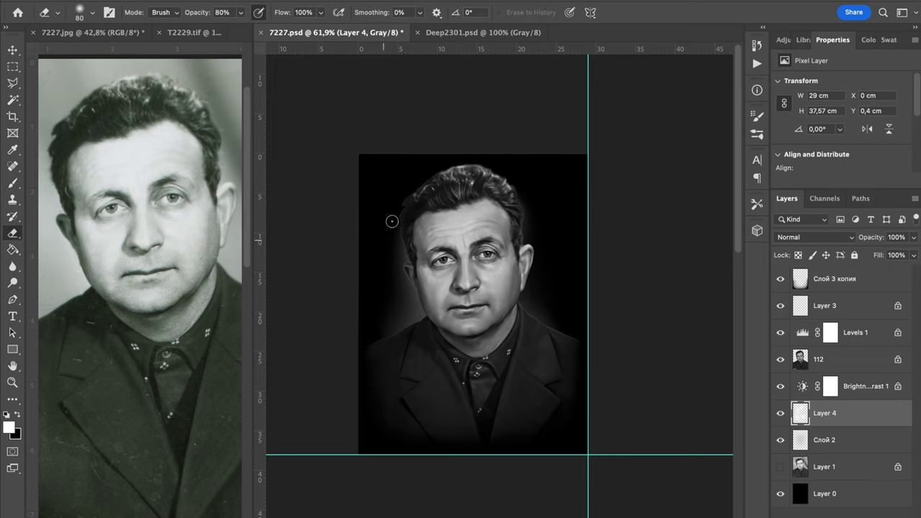
key(])
key(])
drag(195, 12, 223, 13)
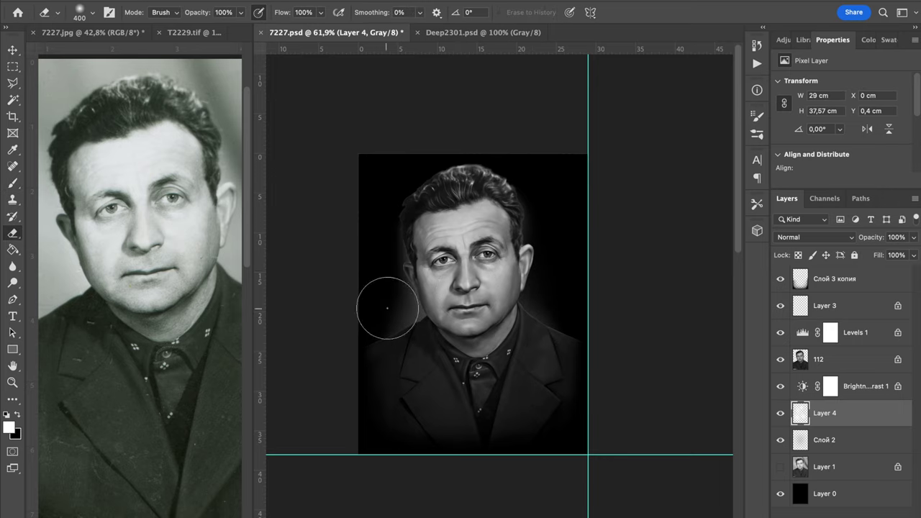
Try the Soft Light blend mode on Layer 4 and compare the portrait with the layer hidden and shown
click(830, 239)
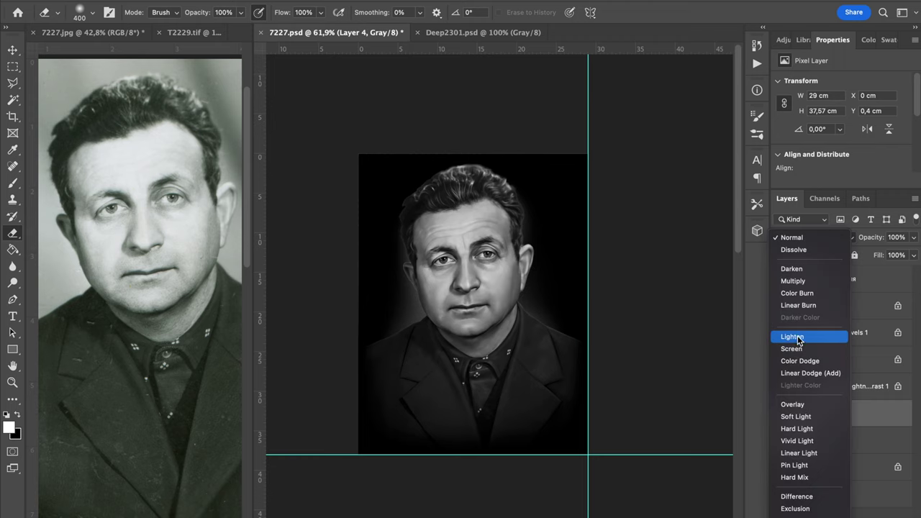
click(804, 417)
scroll(359, 166, up, 5)
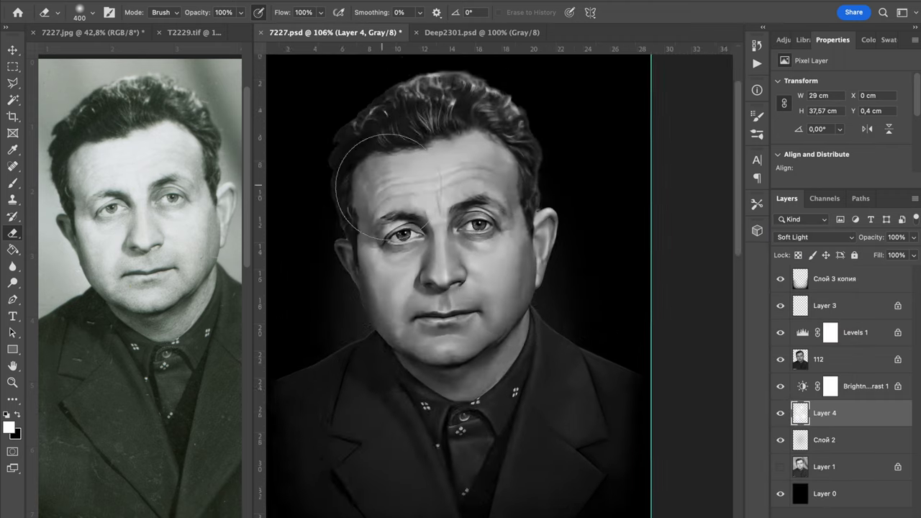
drag(479, 271, 740, 498)
click(777, 414)
click(776, 414)
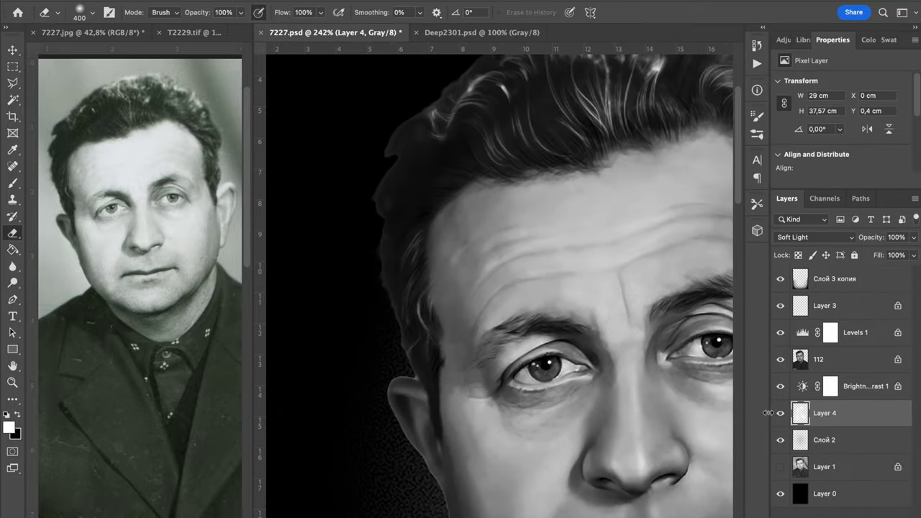
Convert the image to Bitmap again to inspect the dithered glow around the head, and revert to the layered grayscale version
key(super+minus)
scroll(662, 350, down, 3)
scroll(648, 346, up, 2)
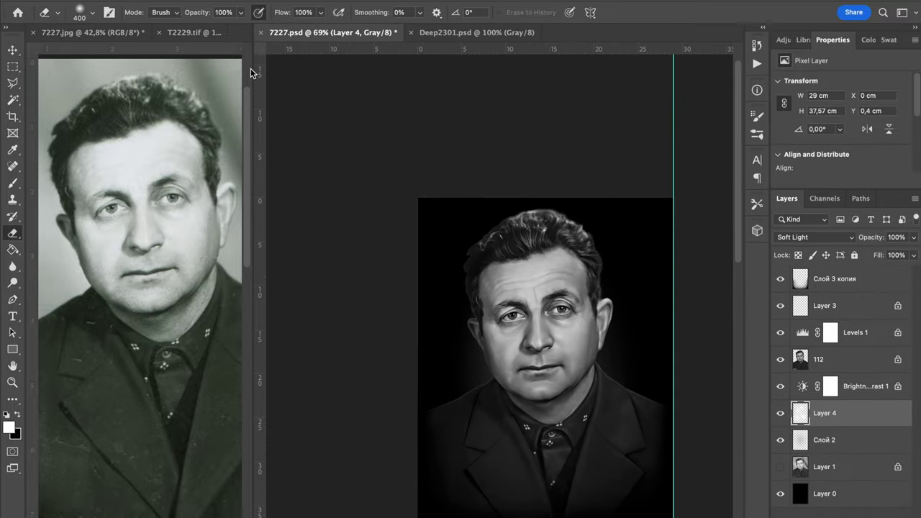
click(188, 1)
mouse_move(168, 2)
click(327, 1)
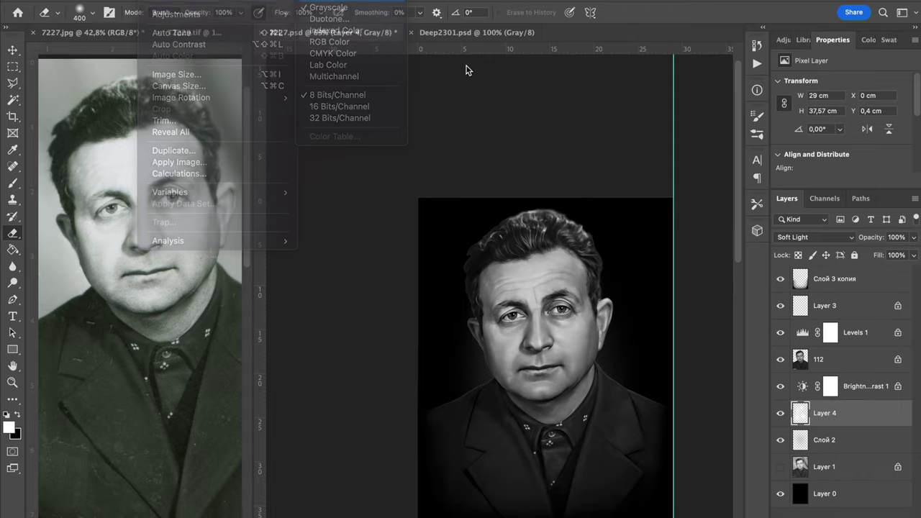
click(536, 224)
scroll(442, 391, up, 5)
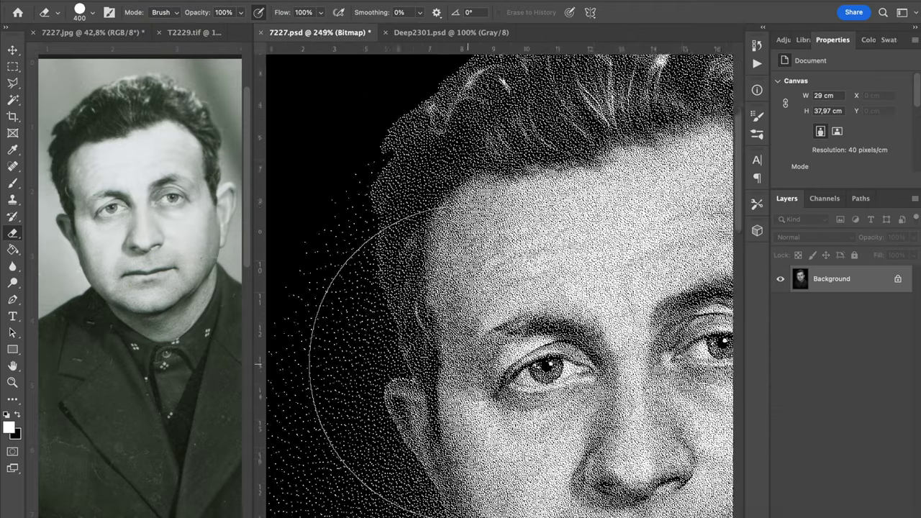
scroll(453, 446, down, 2)
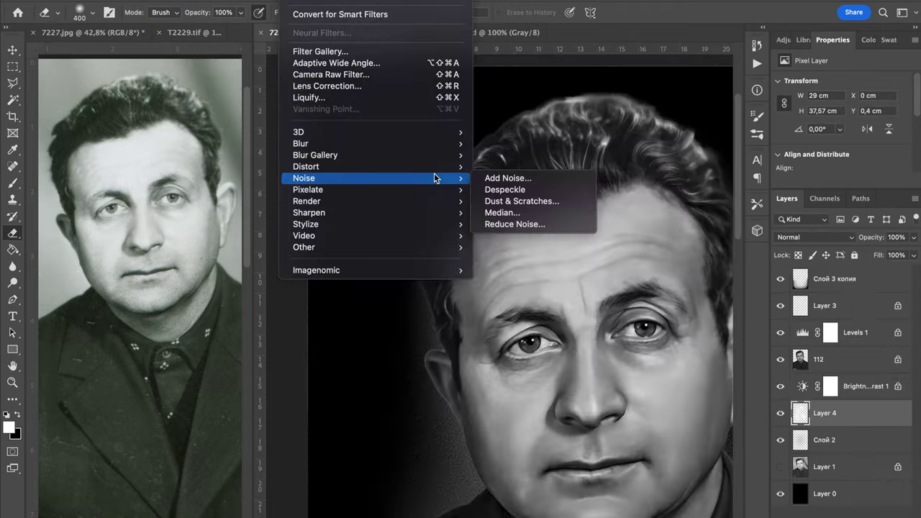
Apply the Add Noise filter to the glow on Layer 4 with a slightly reduced amount
click(547, 180)
mouse_move(392, 272)
mouse_down()
mouse_move(400, 271)
mouse_move(383, 271)
mouse_up()
key(Return)
Erase the outer glow beside the ear and shoulder with the Eraser at size 250 and pressure-controlled opacity
key(e)
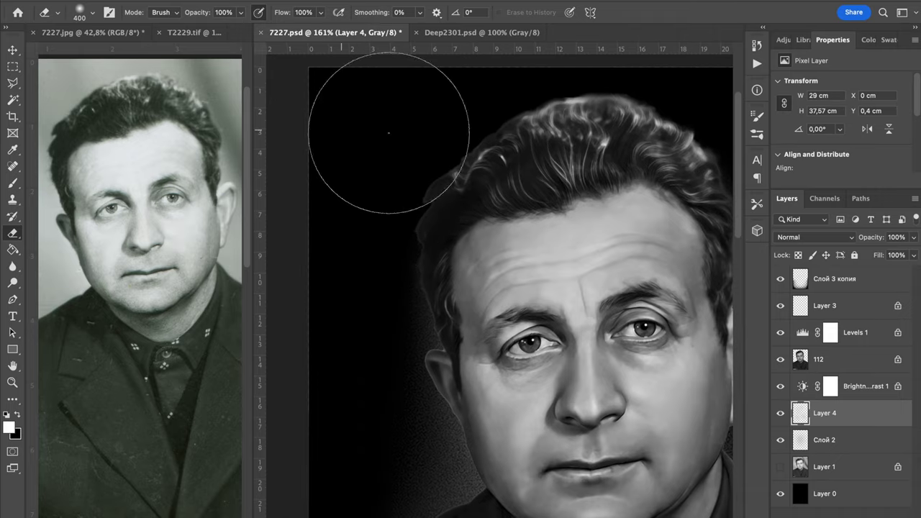
right_click(388, 132)
text(67)
key(Return)
drag(370, 423, 428, 289)
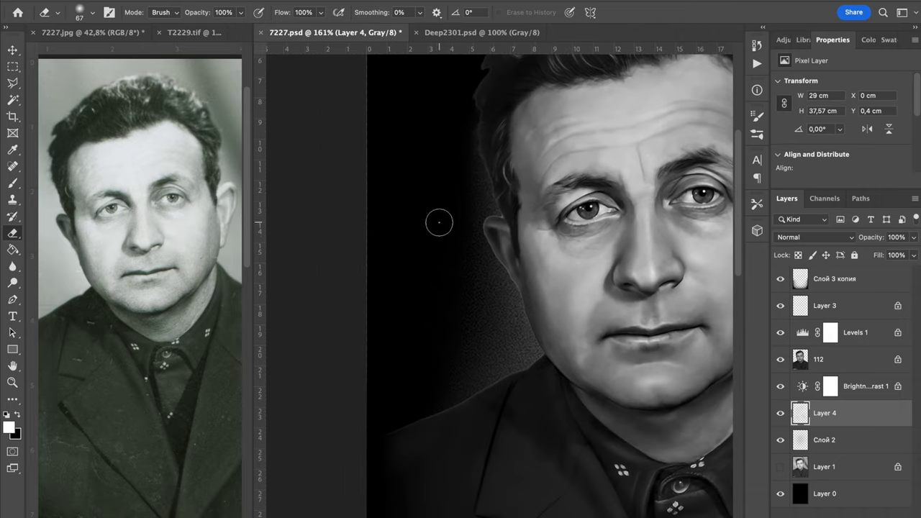
key(bracketright)
key(bracketright)
key(bracketright)
key(bracketright)
key(bracketright)
key(bracketright)
key(bracketright)
key(bracketright)
key(bracketright)
key(bracketright)
click(260, 14)
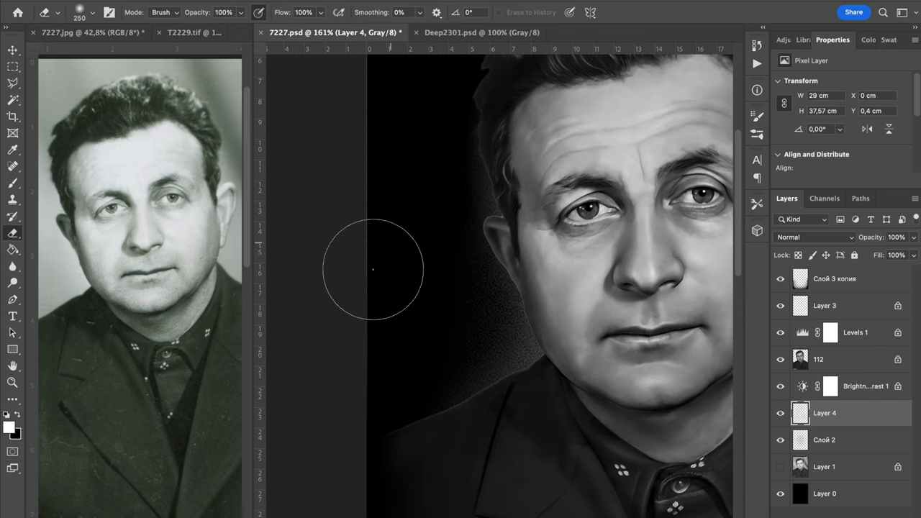
Fade the glow on the opposite side of the head, with the Eraser opacity reduced to 50%
key(super+minus)
drag(696, 363, 599, 380)
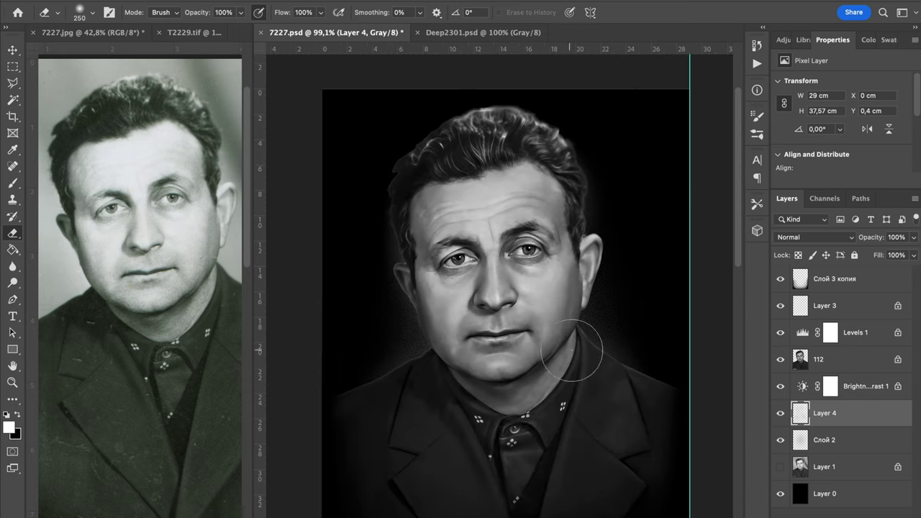
key(5)
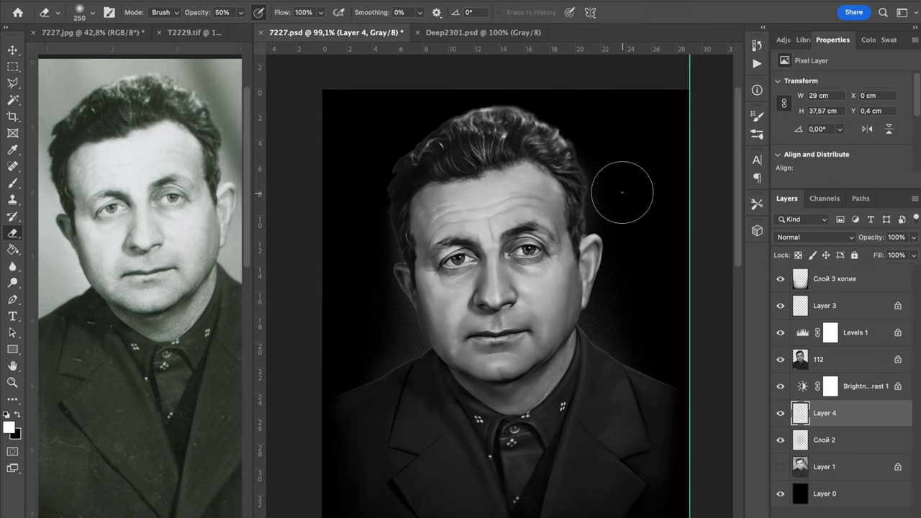
scroll(628, 248, up, 3)
scroll(628, 248, down, 3)
Darken the outer hair edges on layer 112 with the Burn tool, using Midtones, 10% exposure and size 70
click(841, 281)
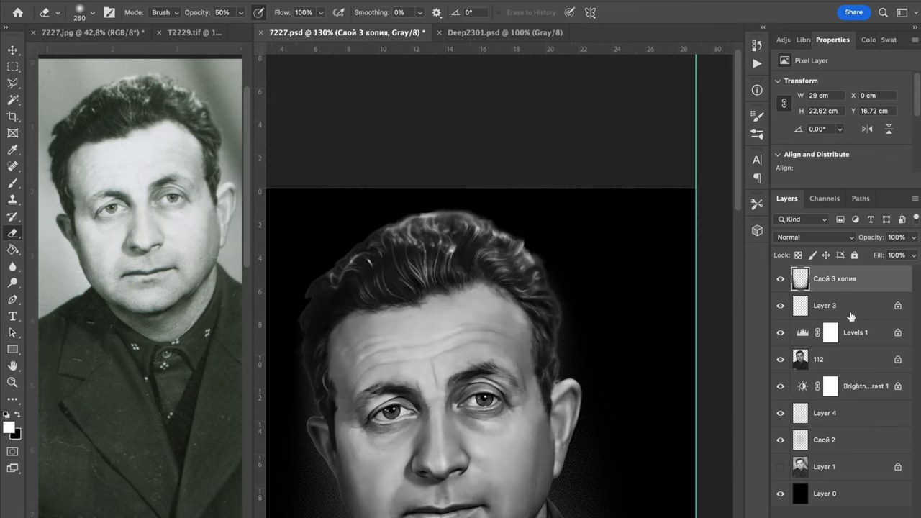
click(800, 358)
drag(12, 282, 83, 262)
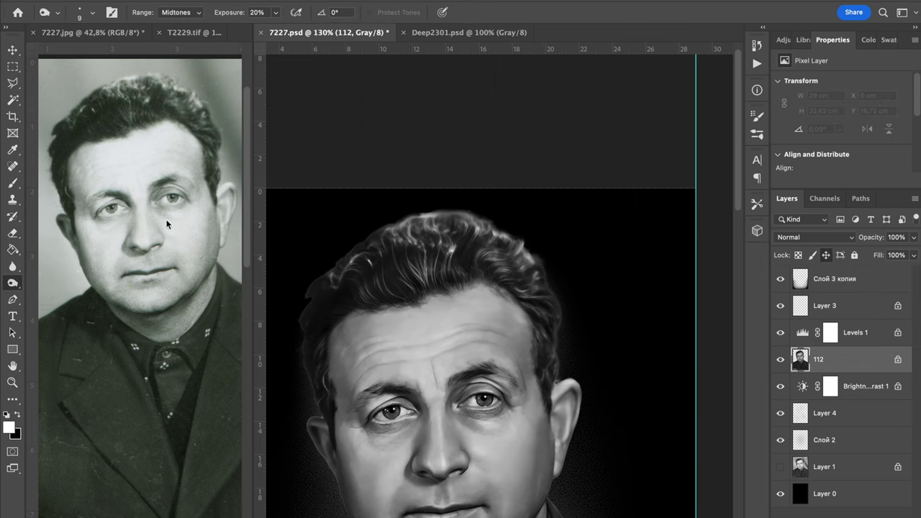
scroll(351, 273, up, 3)
key(1)
key(bracketright)
key(bracketright)
key(bracketright)
key(bracketright)
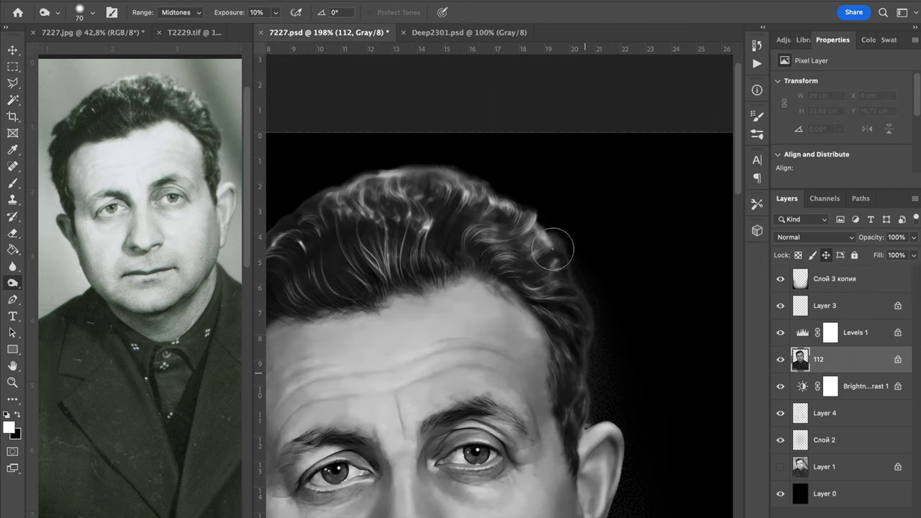
scroll(585, 304, left, 5)
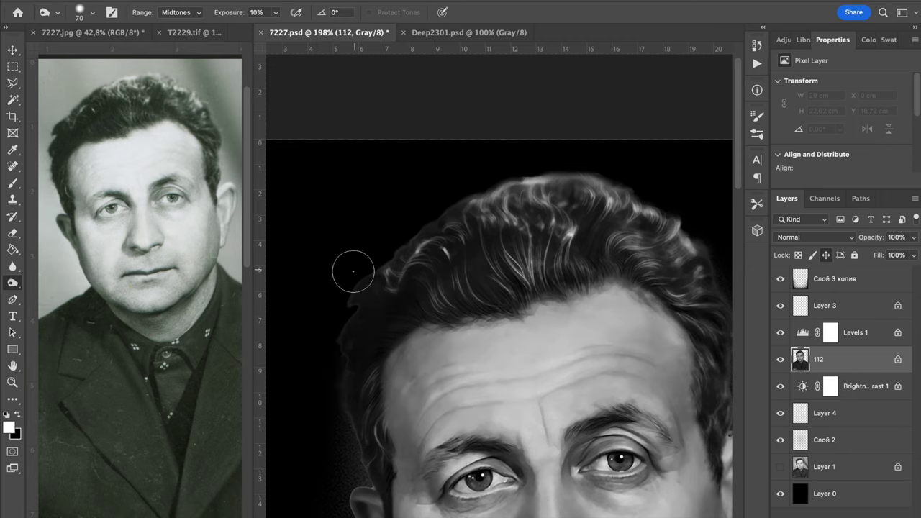
Compare the portrait with and without Layer 3, and set the Sharpen tool to size 70 and 10% strength
click(832, 306)
click(781, 306)
click(781, 305)
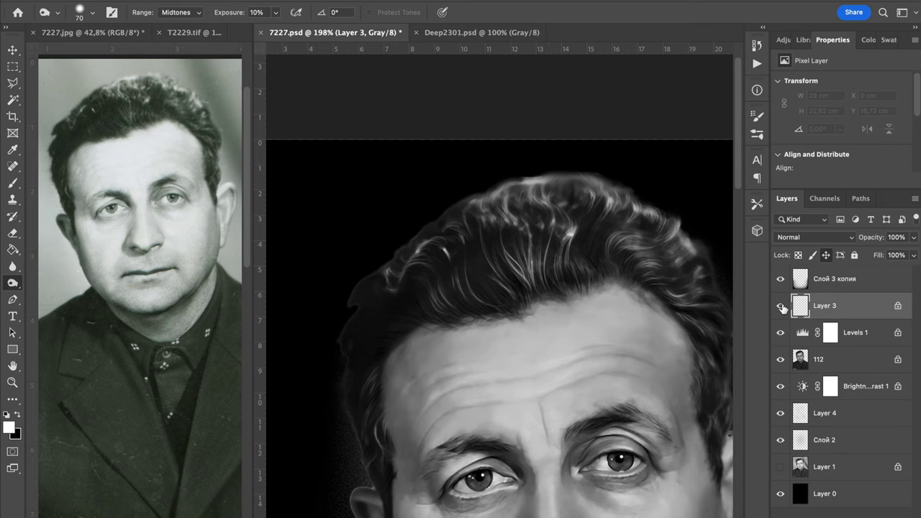
right_click(12, 266)
click(72, 275)
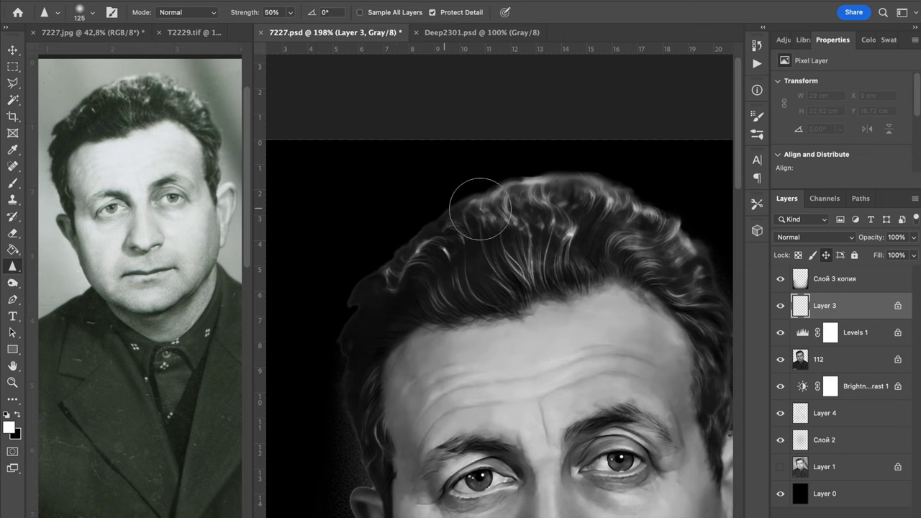
key(bracketleft)
key(bracketleft)
key(bracketleft)
key(bracketleft)
key(super+minus)
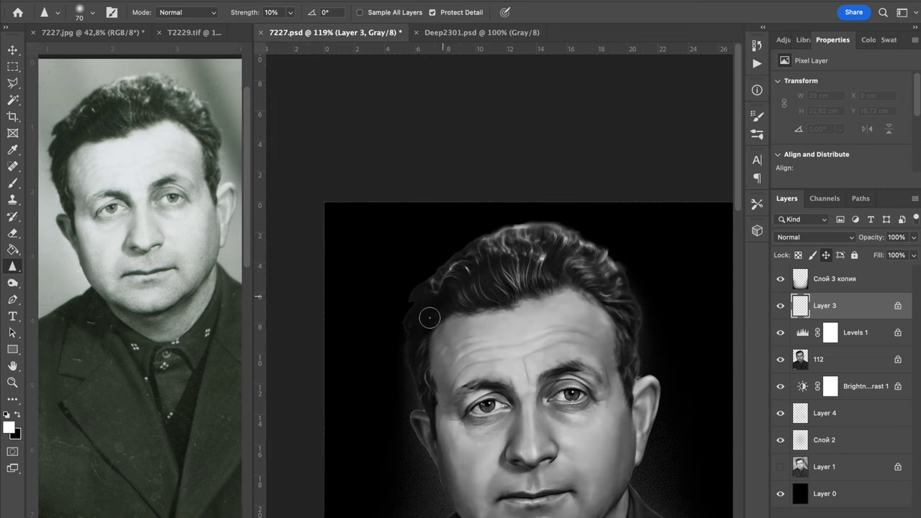
key(super+minus)
Set Layer 4's opacity to 92%
click(852, 340)
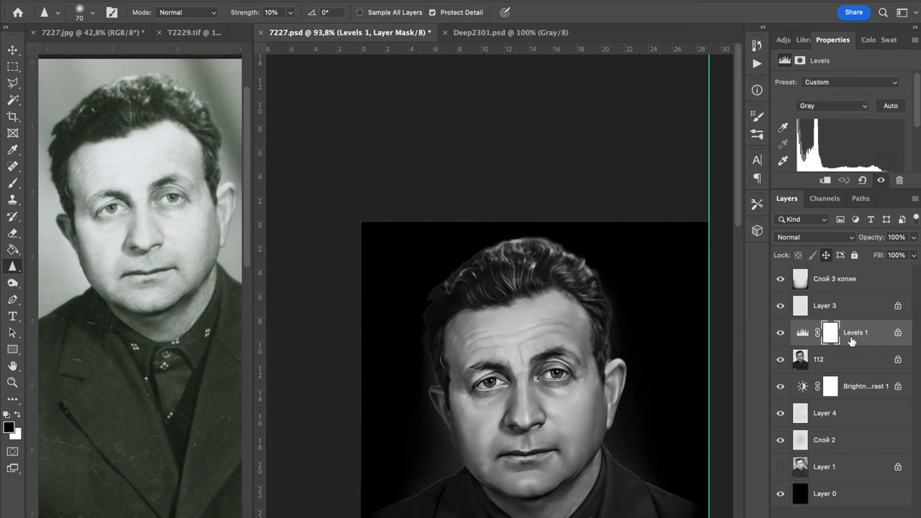
scroll(917, 106, down, 2)
key(Down)
key(Down)
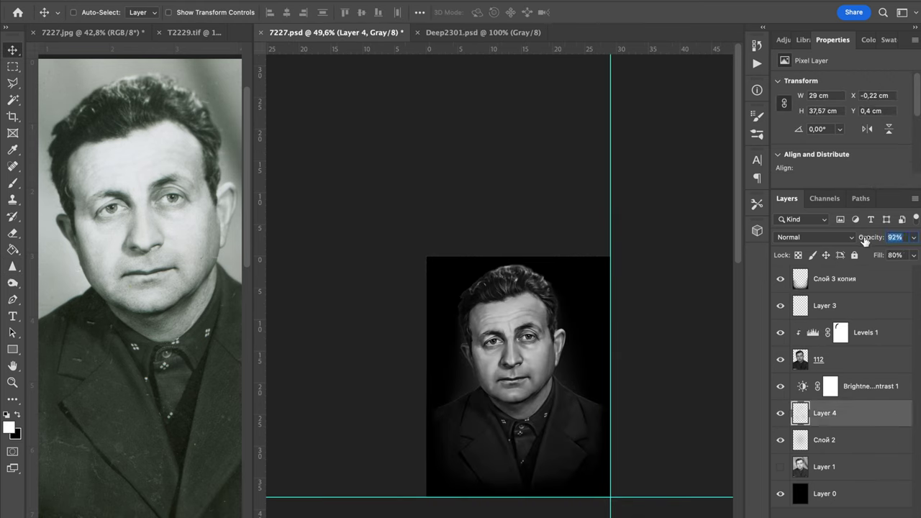
Compare the portrait with the finished reference portrait in T2229.tif
key(alt+period)
click(184, 34)
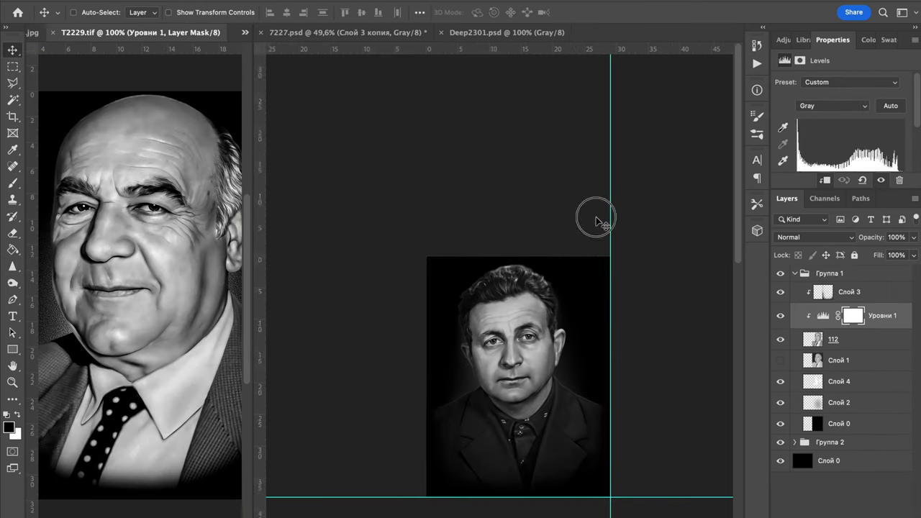
click(598, 220)
scroll(537, 263, up, 6)
drag(611, 278, 608, 363)
Paint black on the Levels 1 mask over the facial details with the Brush at sizes 15 to 30 and 100% opacity
click(780, 333)
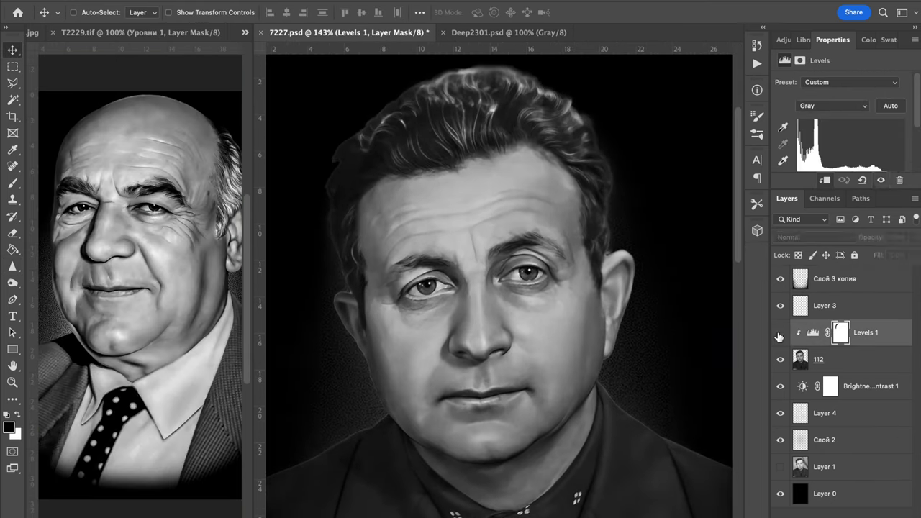
click(12, 183)
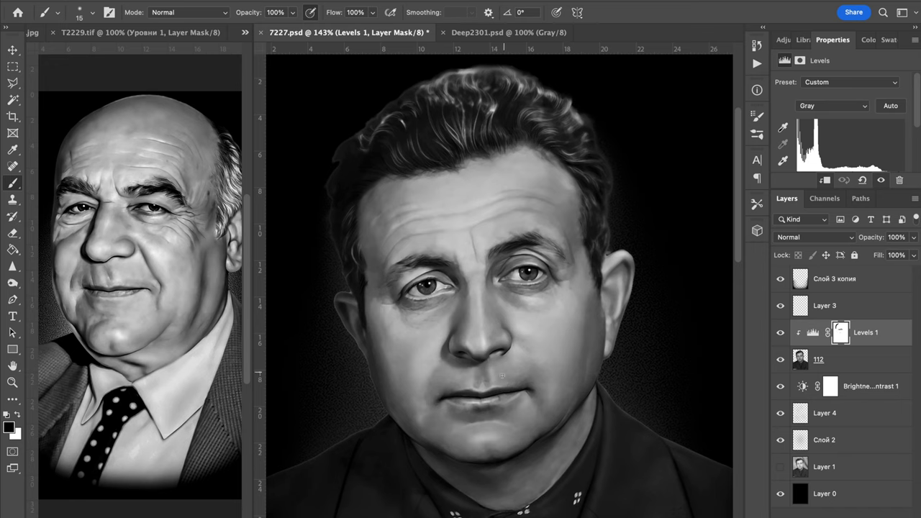
scroll(445, 413, down, 2)
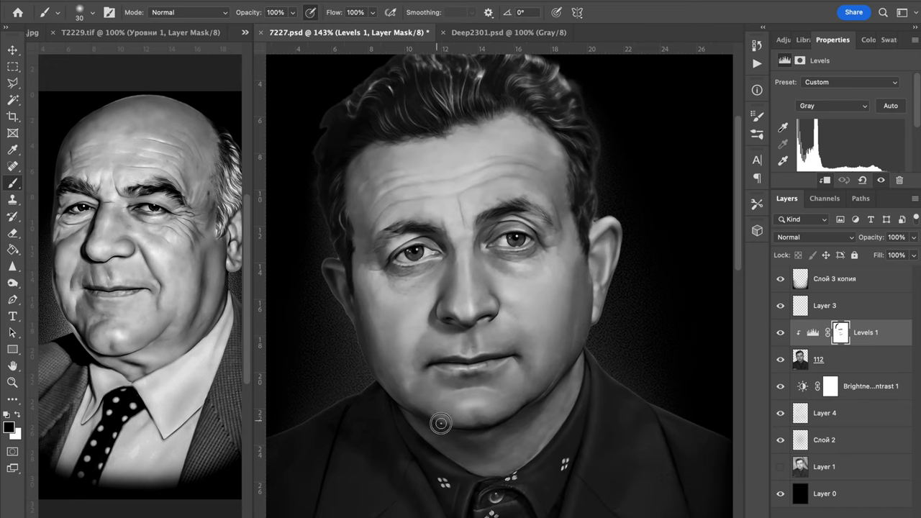
scroll(501, 417, down, 3)
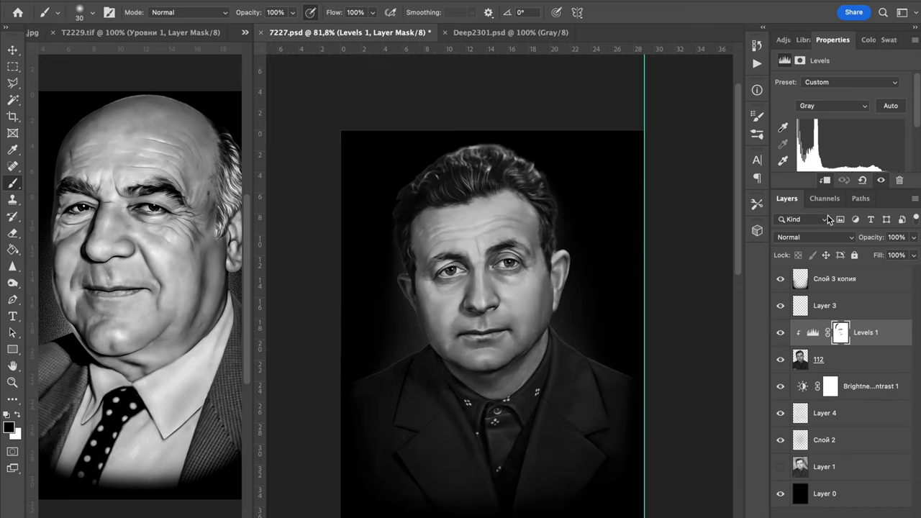
scroll(856, 151, down, 2)
scroll(692, 242, up, 2)
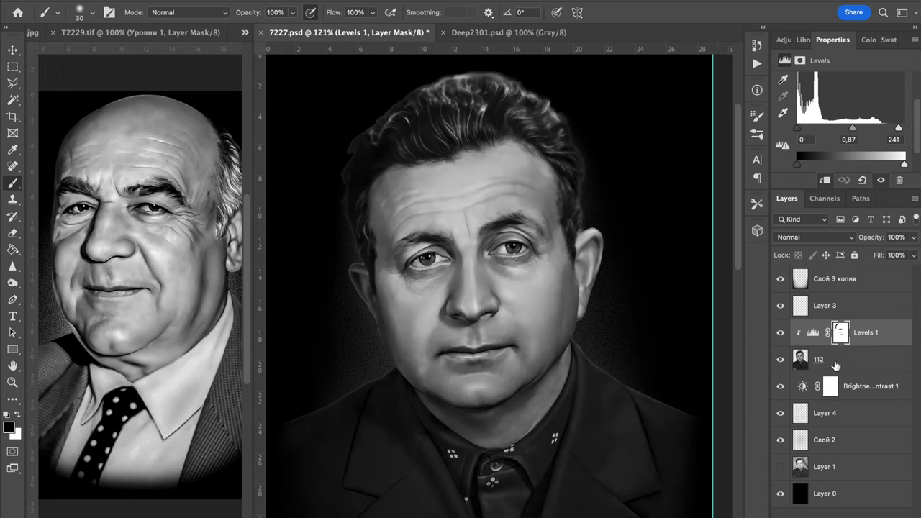
Extend the black areas of the Levels 1 mask across the face with the Brush enlarged to size 125
click(850, 363)
scroll(705, 368, down, 3)
click(840, 332)
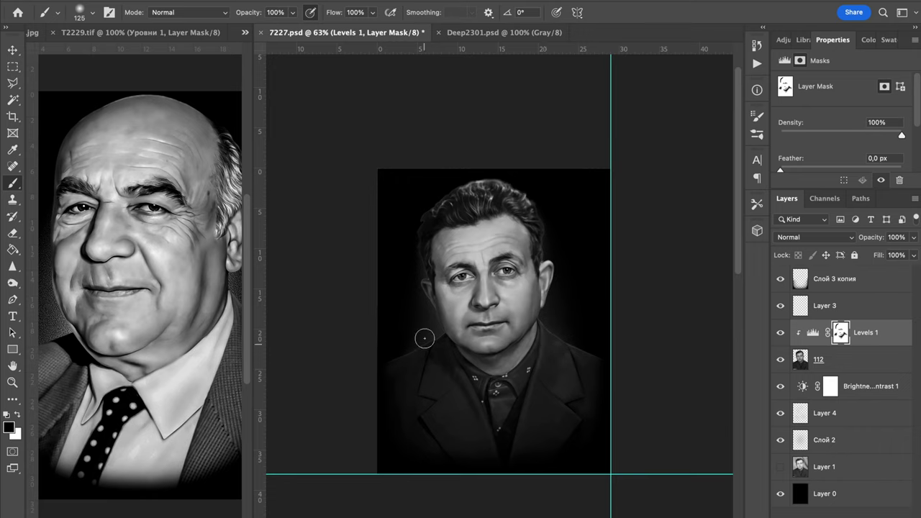
Add a Brightness/Contrast adjustment layer above Levels 1 with brightness 6 and contrast 4
click(845, 517)
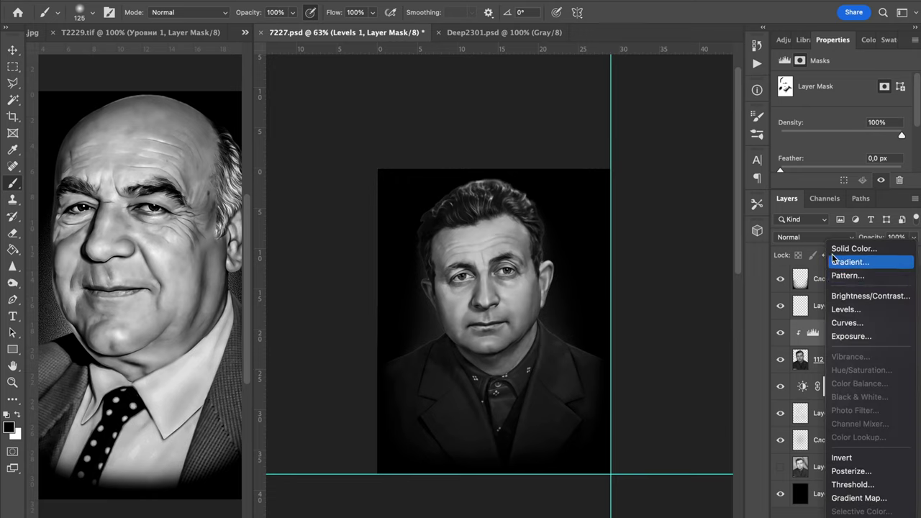
click(878, 296)
drag(841, 117, 848, 143)
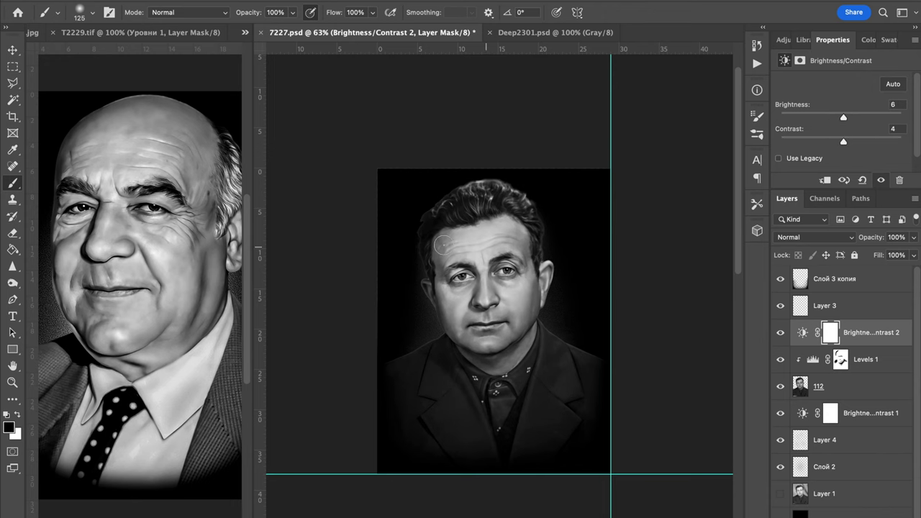
Sample the face's tone values with the Info readout and compare them with the reference portrait in T2229.tif
scroll(543, 251, up, 5)
click(12, 49)
click(757, 90)
scroll(481, 325, up, 5)
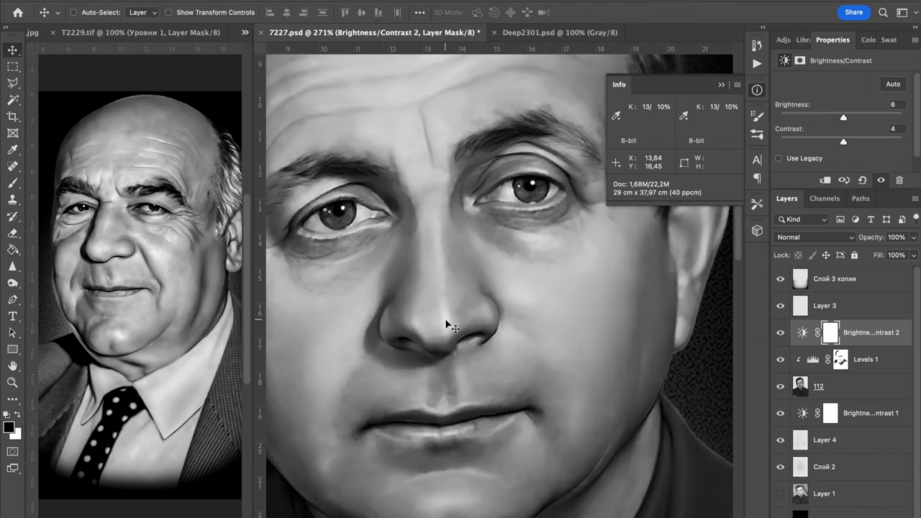
click(150, 257)
click(446, 319)
key(super+1)
key(super+0)
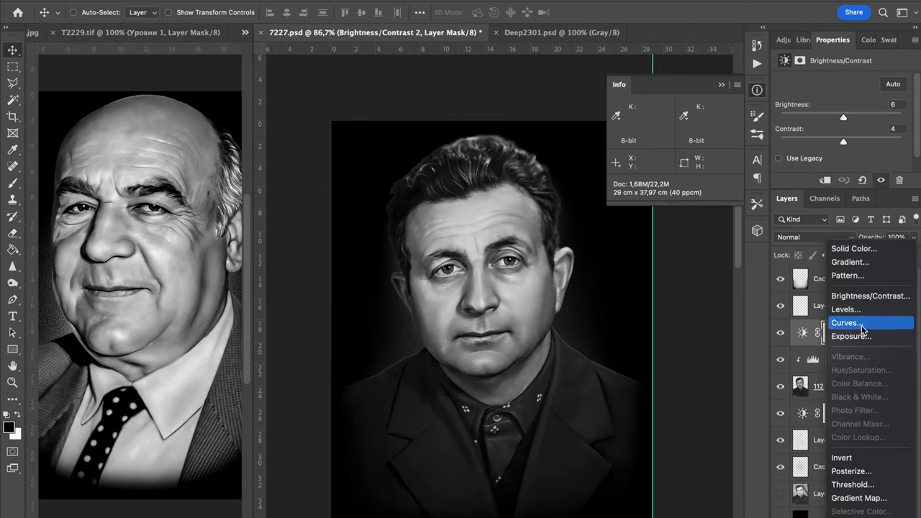
Add an Exposure adjustment layer with exposure +0.08, offset -0.0005 and gamma correction 0.95
click(856, 333)
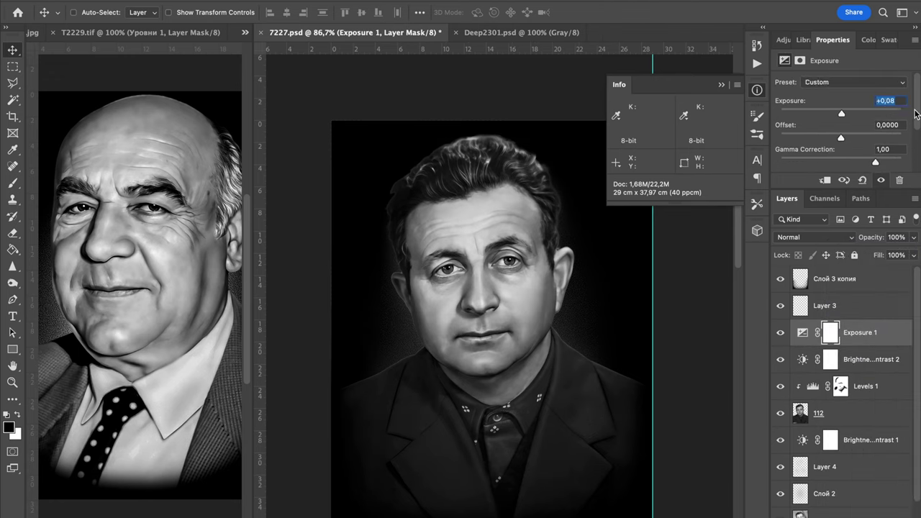
scroll(916, 114, down, 1)
drag(882, 140, 881, 143)
key(Tab)
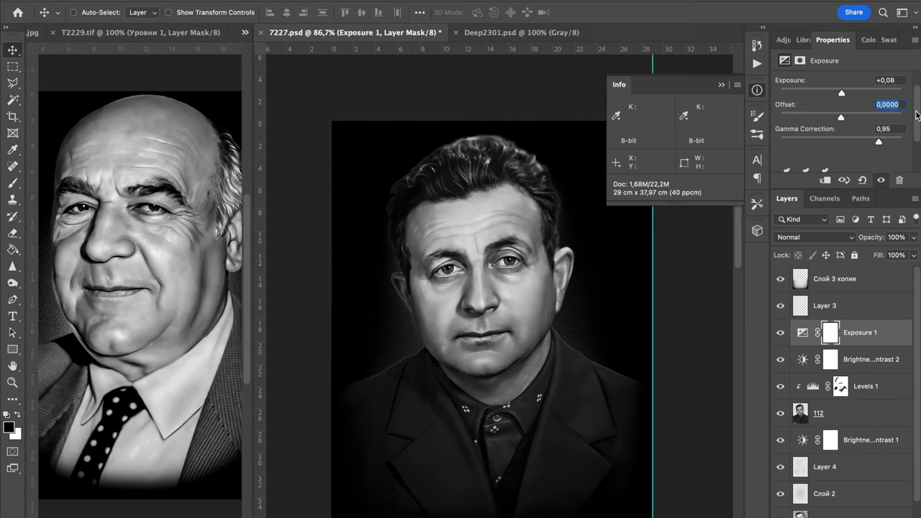
scroll(504, 317, up, 8)
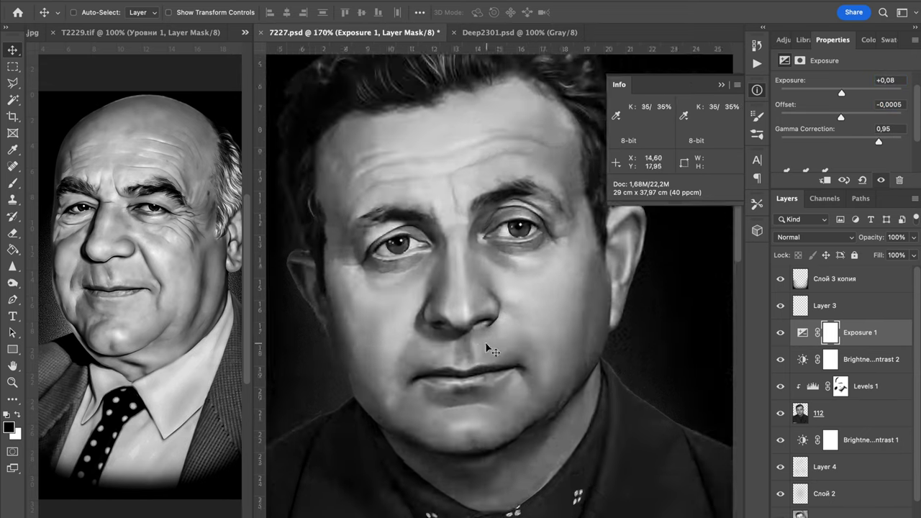
Set the white input level of the Levels 1 adjustment to 231, checking the nose highlight's tone
scroll(374, 353, down, 5)
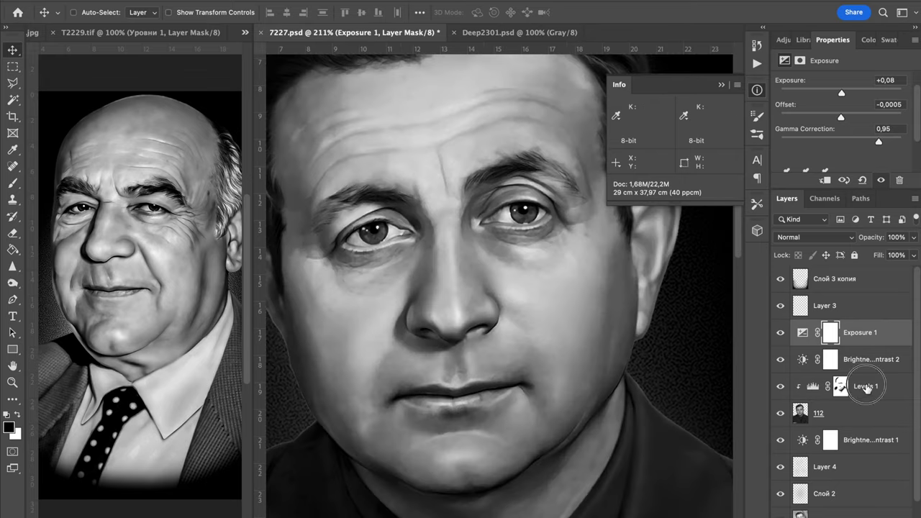
click(841, 386)
scroll(917, 155, down, 2)
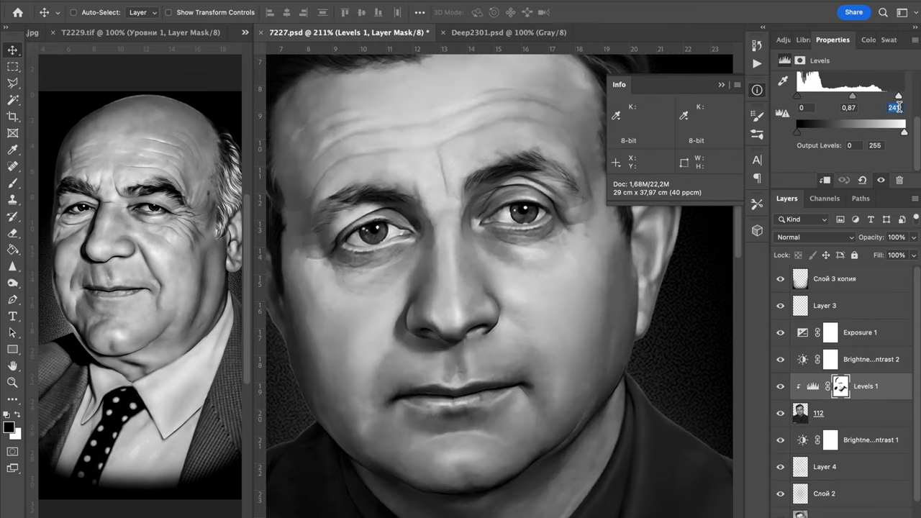
click(836, 305)
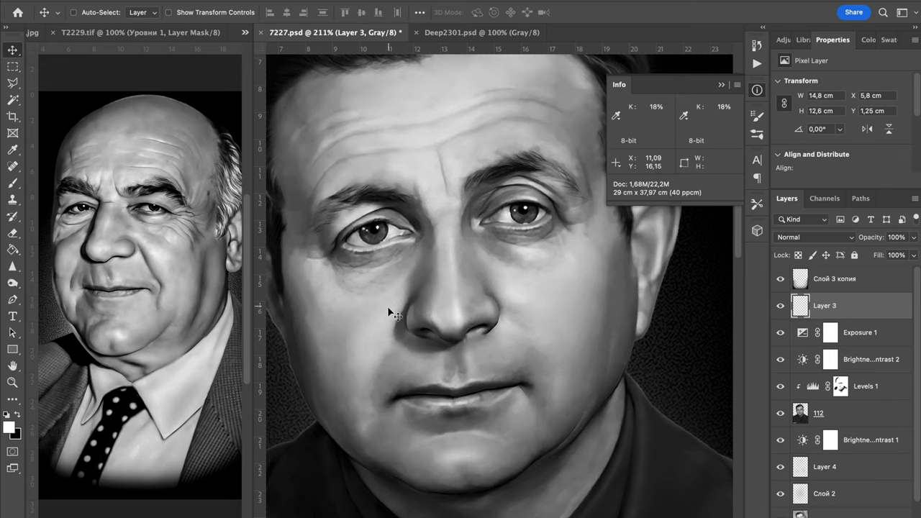
click(458, 313)
click(862, 387)
scroll(903, 140, down, 3)
drag(897, 115, 894, 114)
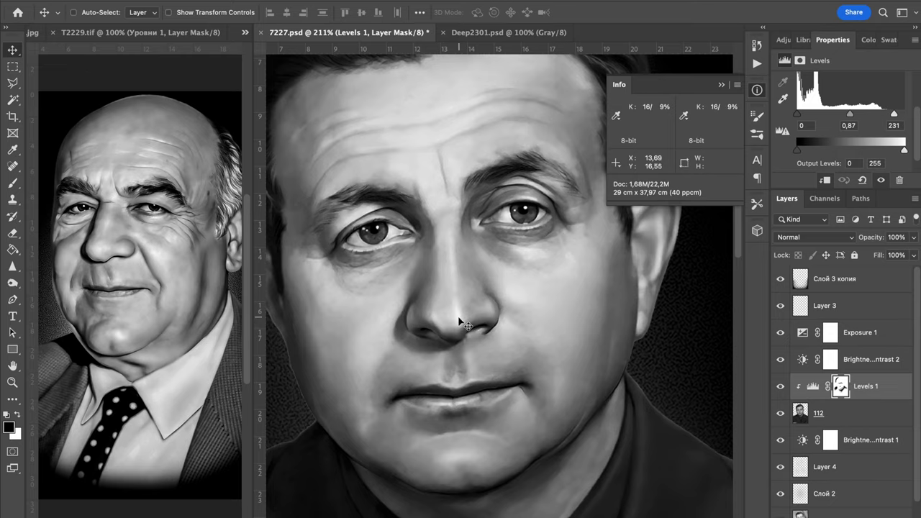
Raise the brightness of Brightness/Contrast 2 to 9, and clip it and Exposure 1 to layer 112
scroll(461, 328, up, 3)
click(860, 333)
click(824, 308)
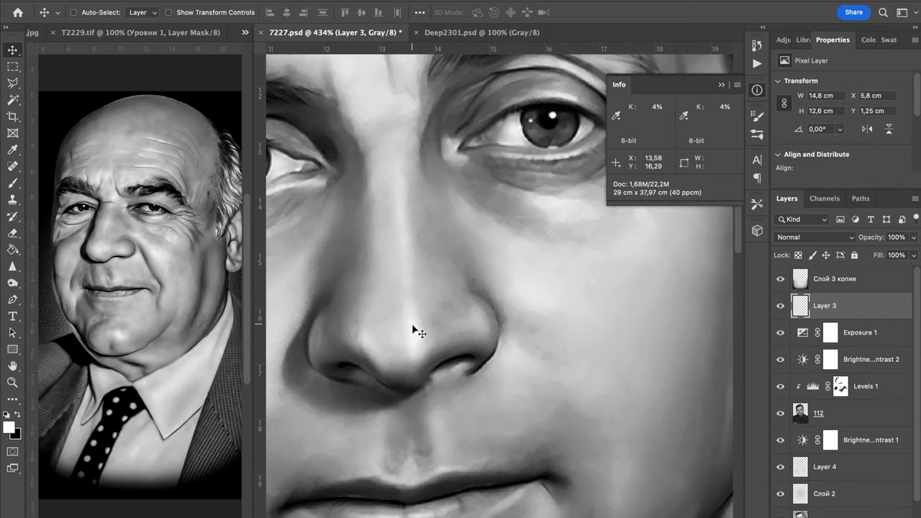
scroll(533, 295, down, 5)
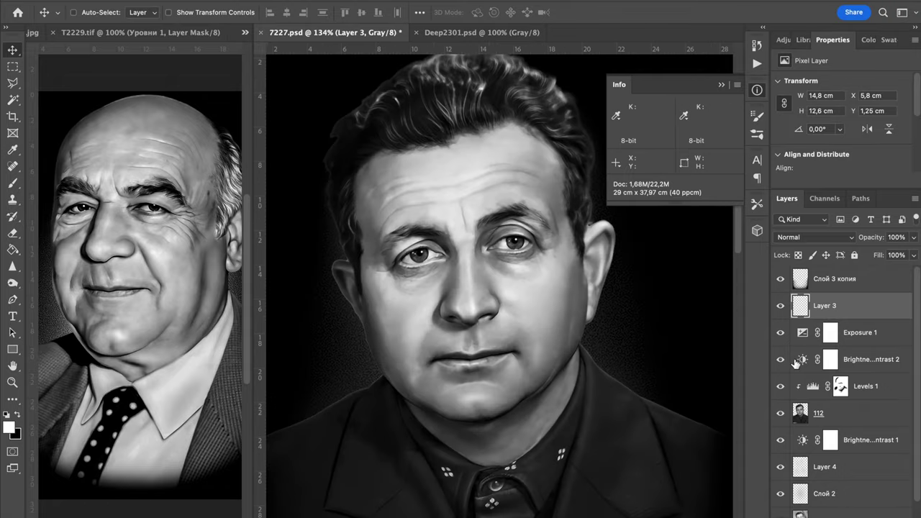
click(856, 360)
click(826, 181)
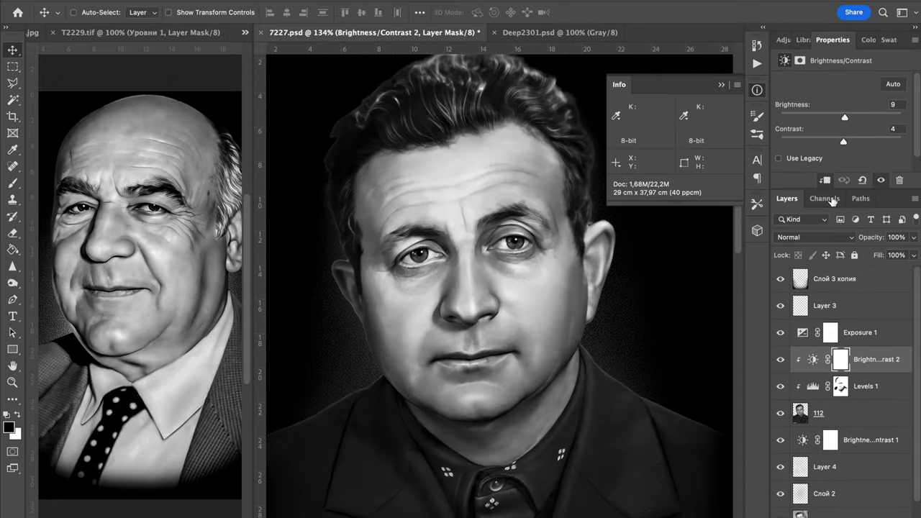
click(867, 333)
click(826, 181)
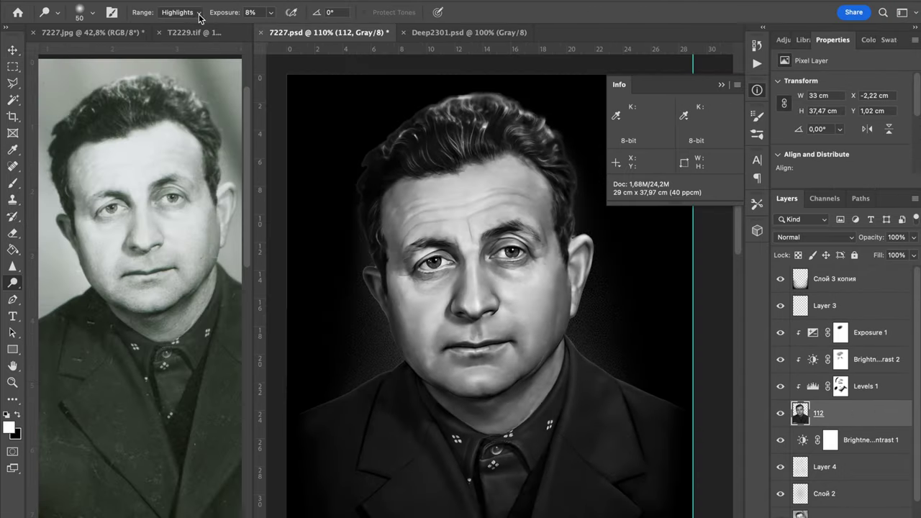
Set the Dodge tool to the Shadows range with 3% exposure and size 40 for the facial shadows on layer 112
click(199, 18)
click(180, 3)
drag(230, 13, 221, 16)
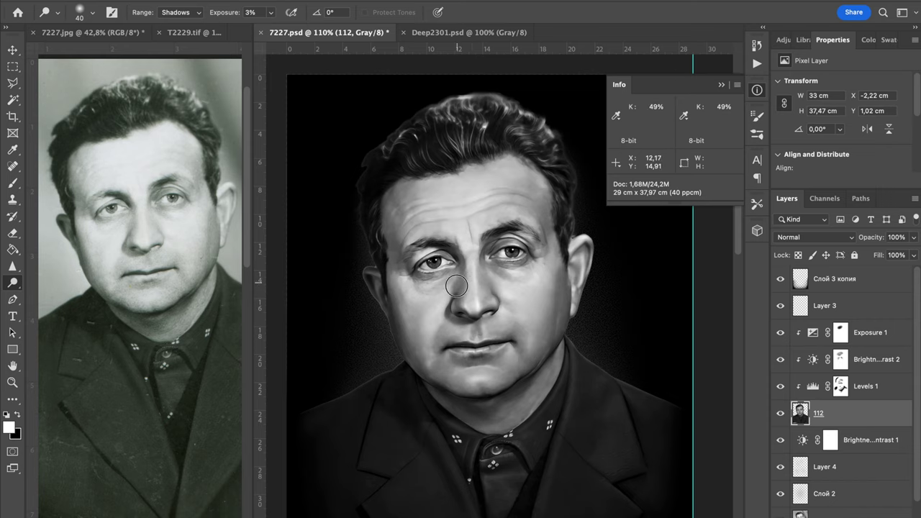
Touch up the Levels 1 mask on the face in black with the Brush at size 40 and 100% opacity
click(840, 359)
click(840, 386)
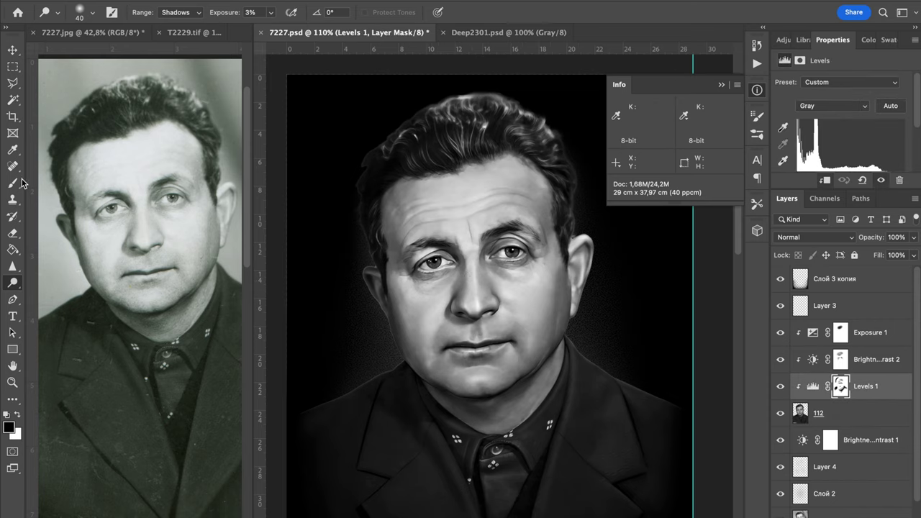
key(b)
key(0)
key(bracketright)
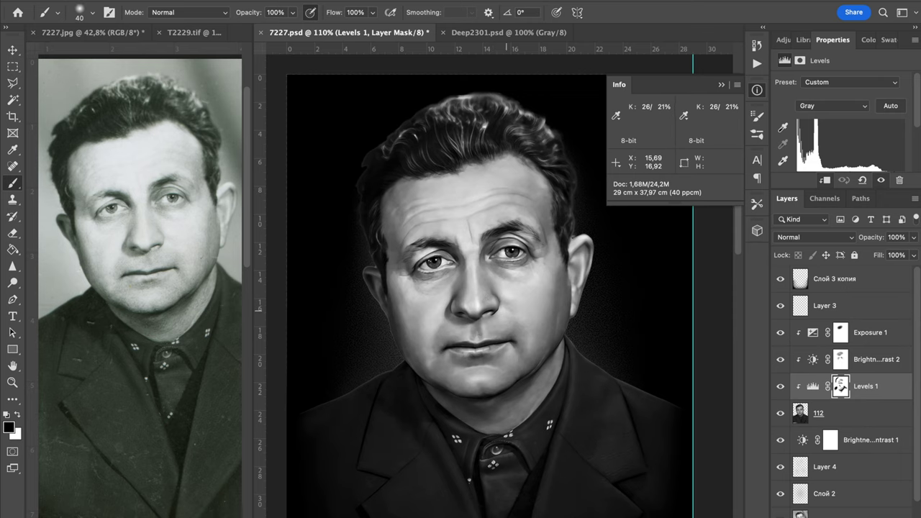
Refine the Brightness/Contrast 2 and Exposure 1 masks over the face with the size 40 Brush in black
key(alt+bracketright)
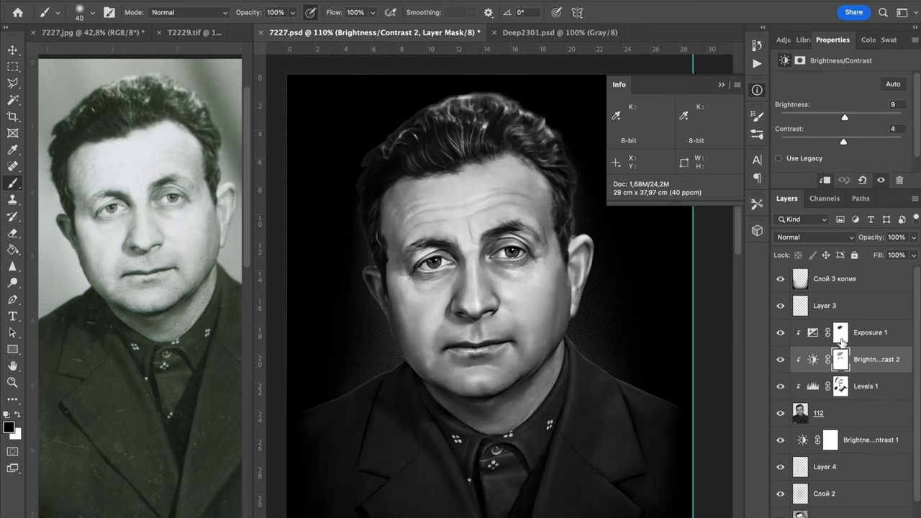
key(alt+bracketright)
key(super+minus)
key(super+plus)
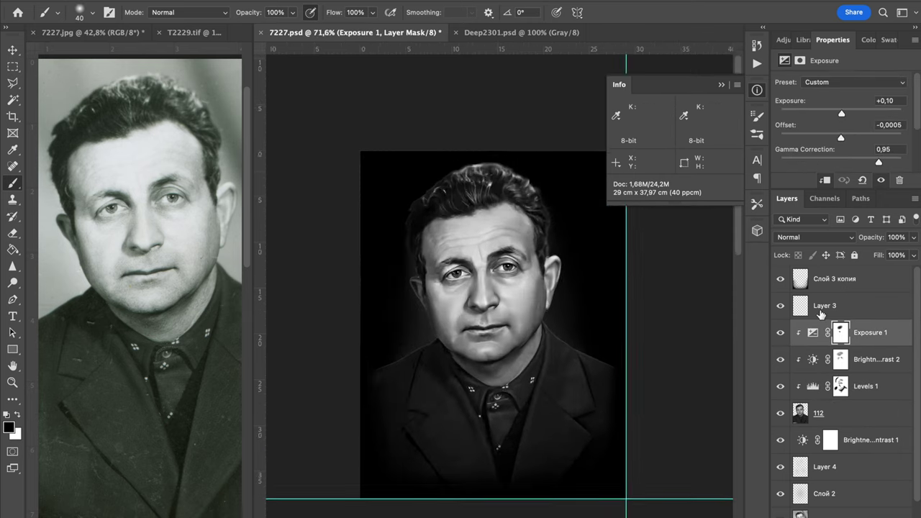
key(super+minus)
Compare the portrait with and without the Exposure 1 and Brightness/Contrast 2 adjustments
click(861, 397)
key(super+plus)
key(super+minus)
click(780, 333)
click(781, 334)
scroll(783, 361, up, 2)
click(781, 359)
click(780, 359)
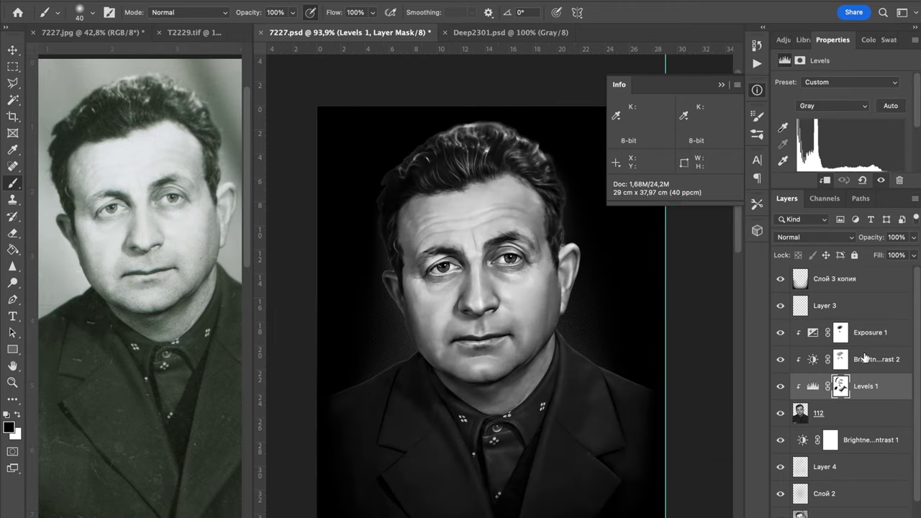
click(864, 363)
click(781, 359)
click(780, 359)
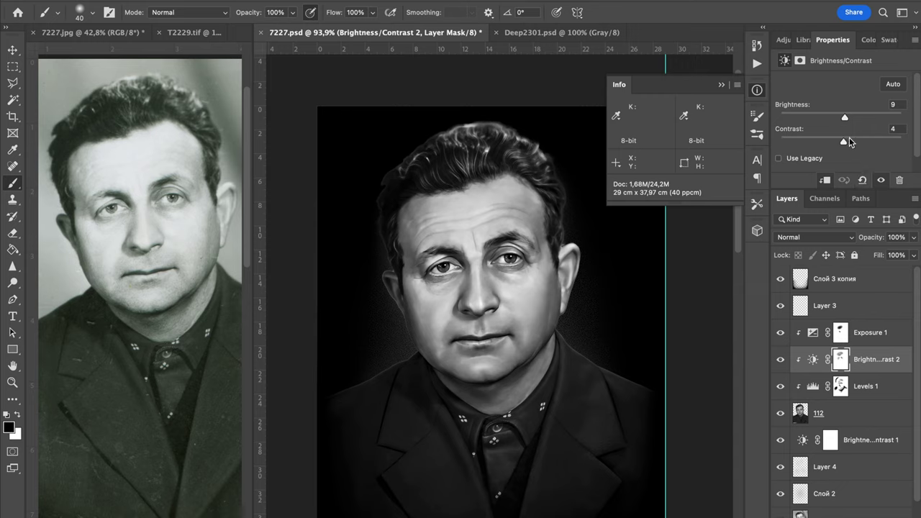
Soften the Brightness/Contrast 2 layer mask with 44% density and a 2.2 px feather
drag(845, 117, 850, 117)
click(840, 360)
drag(867, 136, 816, 136)
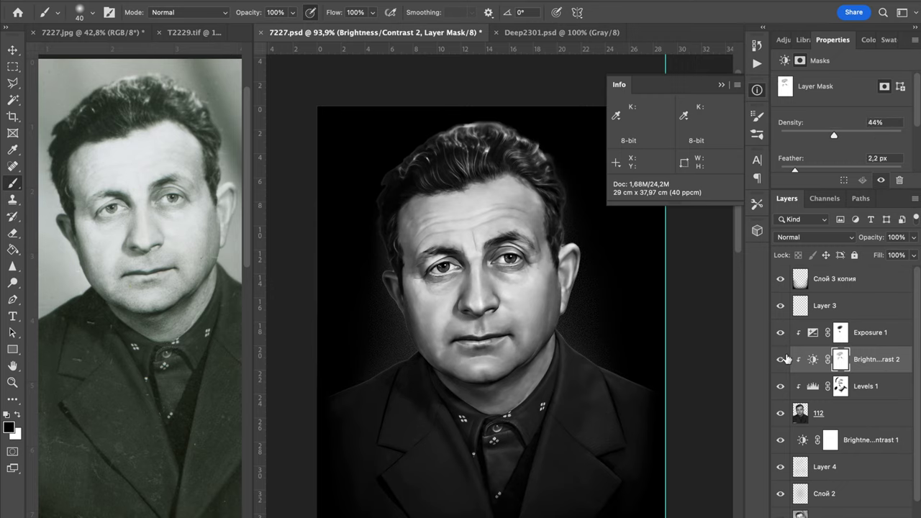
Convert the portrait to Bitmap mode to check its dot pattern across the face, and undo the conversion
drag(903, 135, 859, 135)
key(super+minus)
key(super+minus)
key(super+plus)
key(super+plus)
click(834, 280)
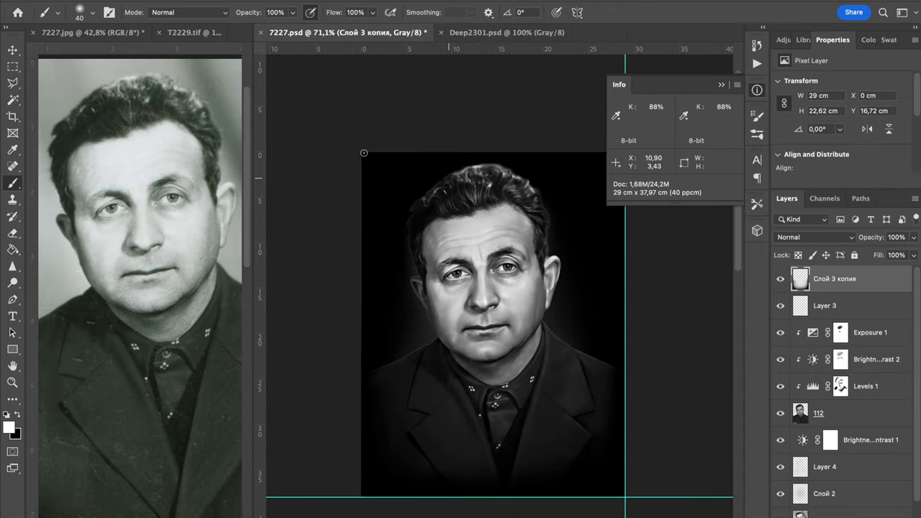
click(144, 2)
mouse_move(173, 2)
click(345, 3)
click(521, 205)
click(525, 222)
scroll(525, 222, up, 5)
click(757, 89)
scroll(485, 292, up, 3)
scroll(594, 253, down, 6)
scroll(594, 254, up, 3)
scroll(594, 253, down, 3)
key(ctrl+z)
key(ctrl+z)
Paint the clothing areas of the Exposure 1, Brightness/Contrast 2 and Levels 1 masks black with the Brush at 100% opacity, enlarged to size 400
scroll(589, 260, down, 2)
key(ctrl+plus)
key(ctrl+plus)
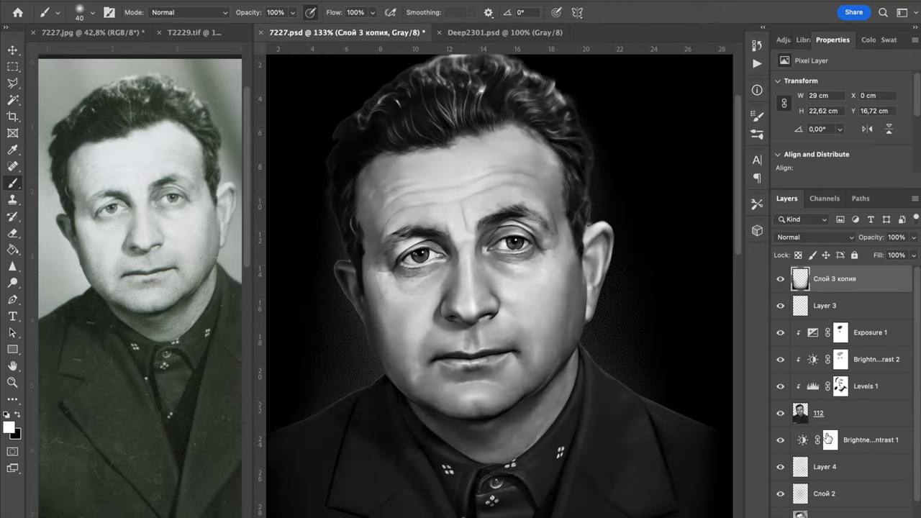
click(824, 467)
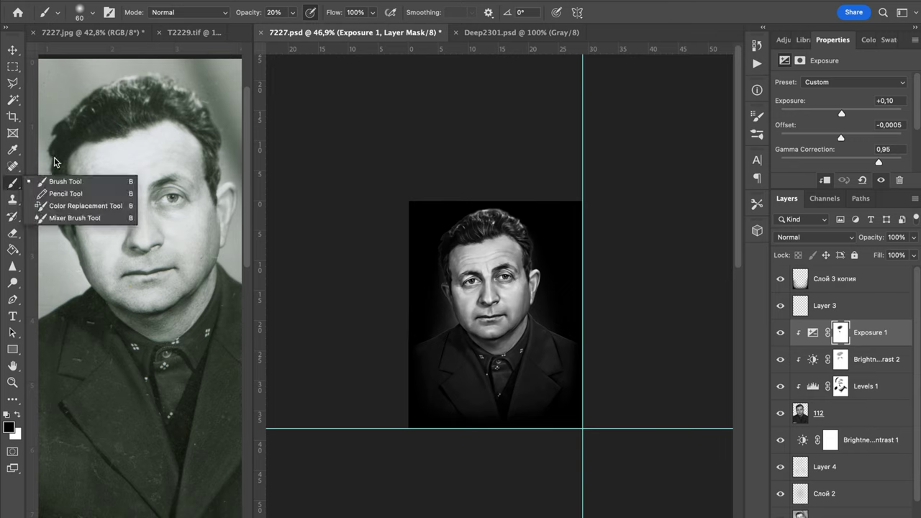
click(248, 17)
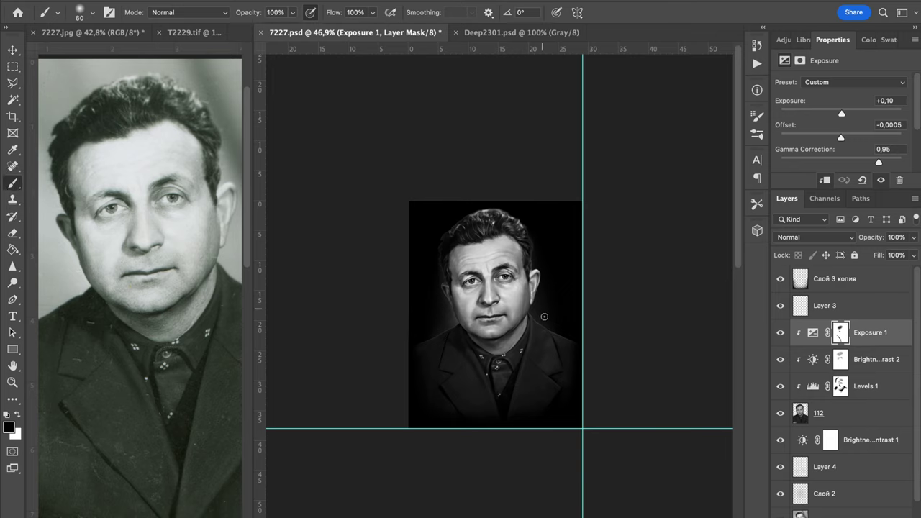
key(bracketright)
key(bracketright)
key(bracketright)
key(bracketright)
click(839, 362)
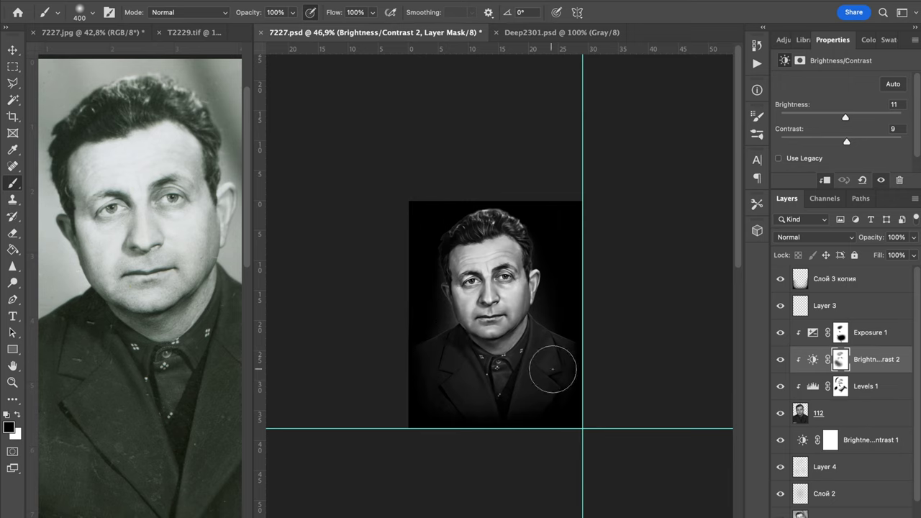
click(841, 386)
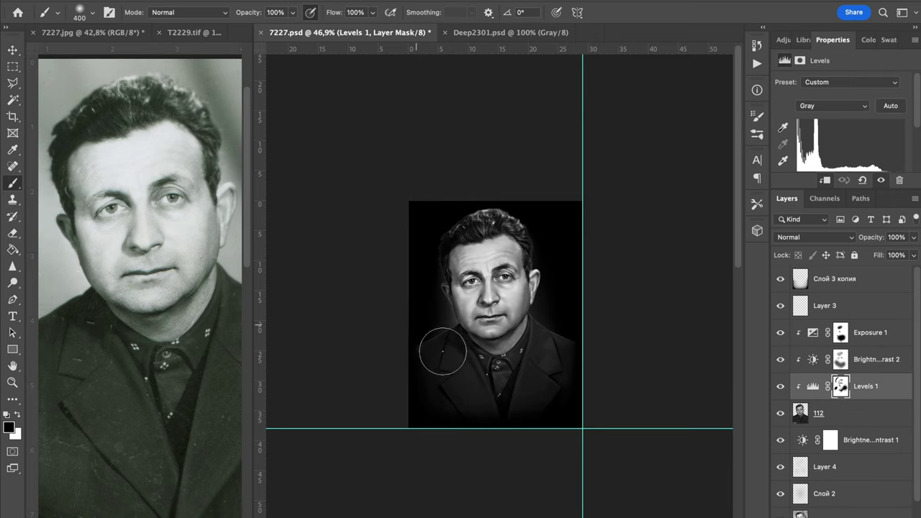
Duplicate the Слой 3 копия layer, widen the copy to 40,17 cm, and merge it down into the original
click(849, 279)
drag(882, 512, 883, 513)
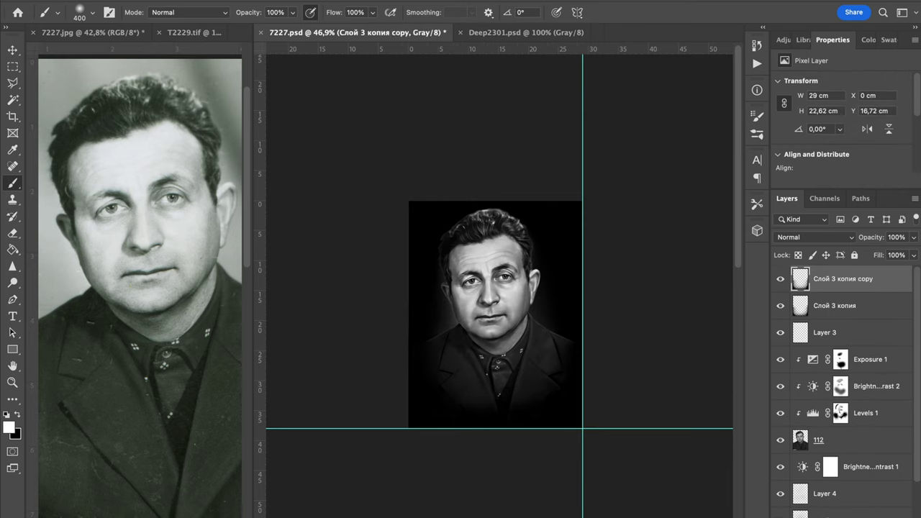
key(super+t)
drag(582, 368, 627, 368)
drag(409, 368, 385, 368)
mouse_move(508, 395)
mouse_down()
mouse_move(505, 385)
mouse_move(507, 403)
mouse_up()
key(Return)
key(b)
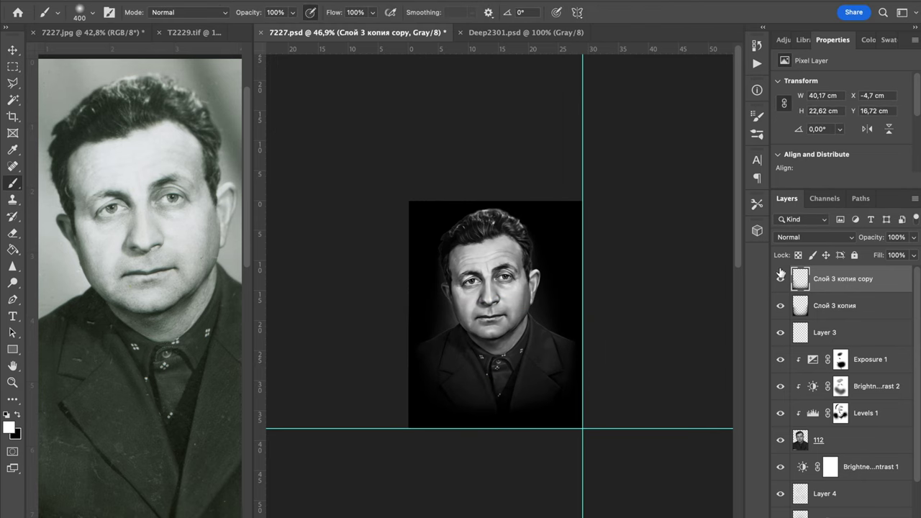
key(super+e)
Preview the updated portrait in Bitmap mode, inspect the face up close, and return to the layered grayscale version
click(147, 2)
mouse_move(216, 2)
click(338, 2)
click(501, 201)
click(525, 224)
scroll(571, 328, up, 10)
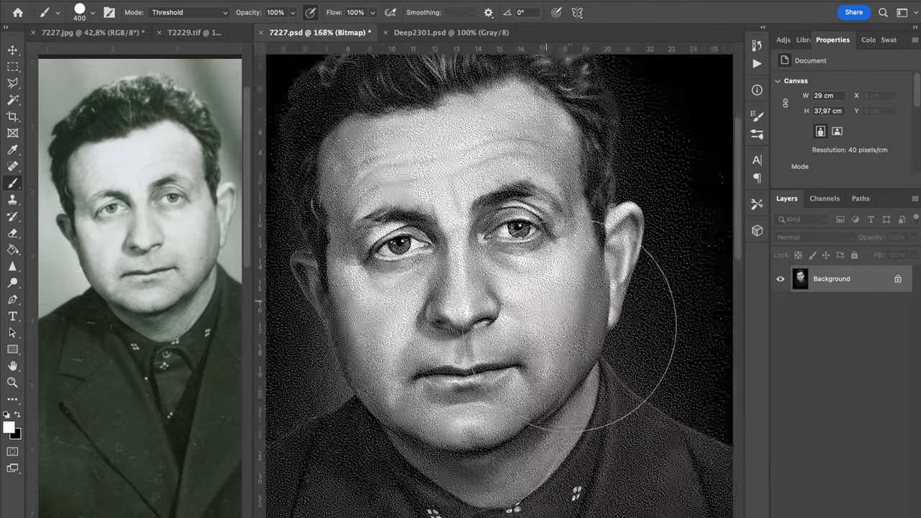
scroll(571, 325, down, 3)
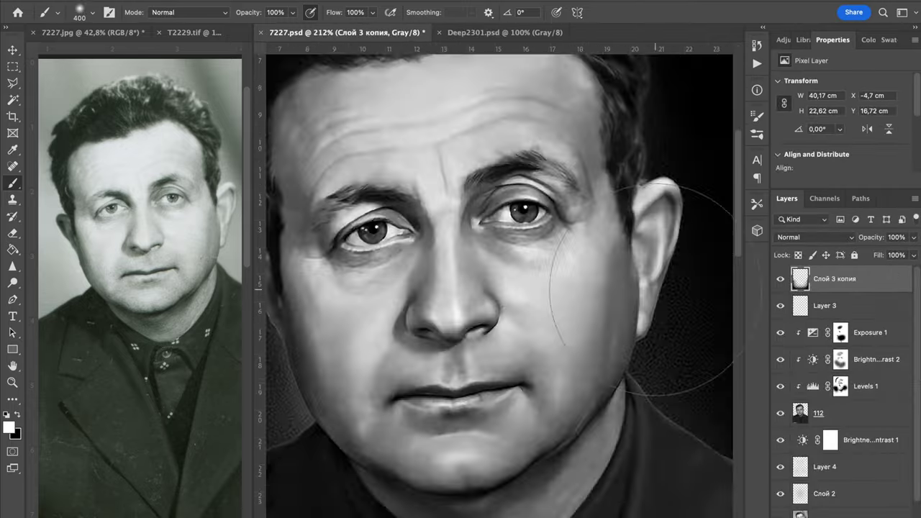
Darken the ear on the image's right on layer 112 with the Burn tool at size 70, Midtones range and 10% exposure
scroll(524, 350, up, 3)
key(o)
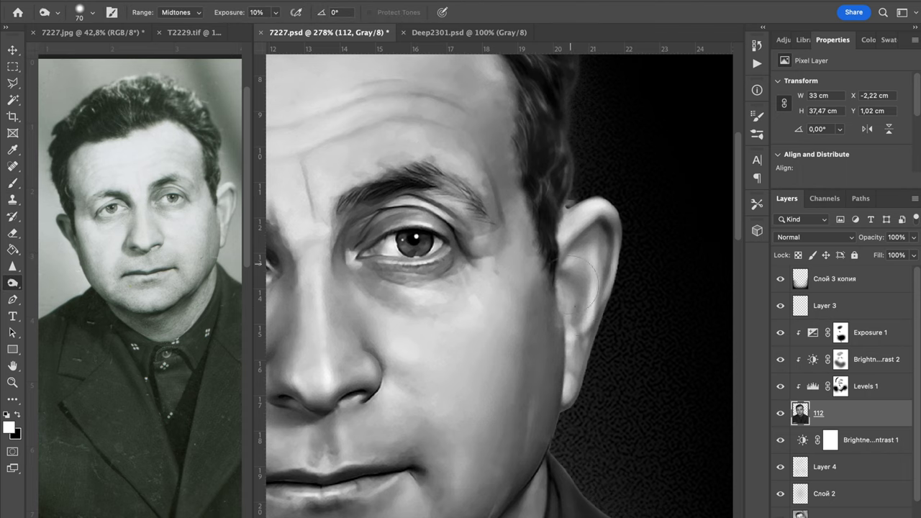
scroll(678, 362, down, 6)
Reduce the Слой 2 layer to 72% opacity and 60% fill
click(835, 490)
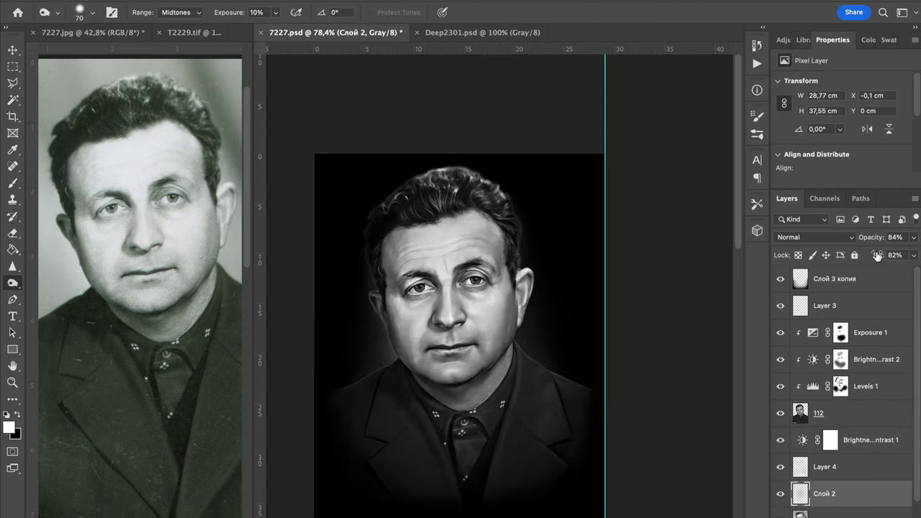
drag(870, 258, 865, 258)
Start saving a copy of the retouched portrait document
click(100, 2)
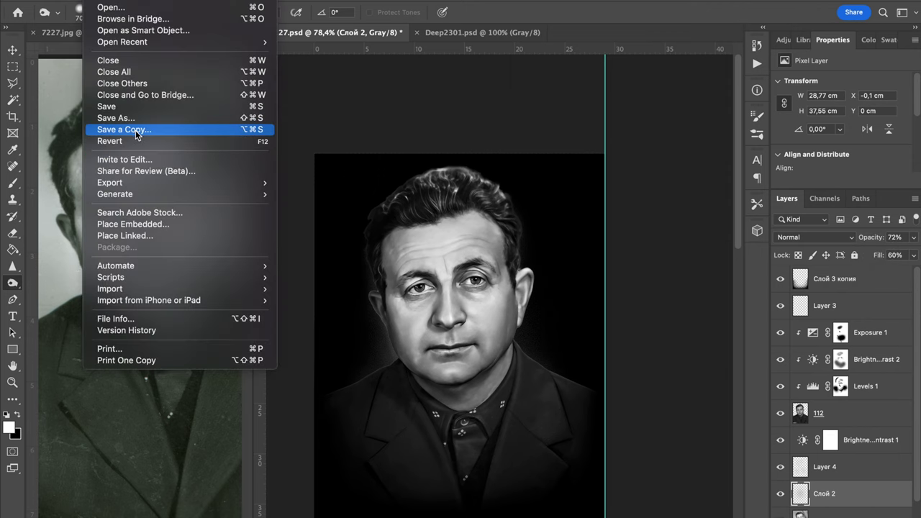
click(176, 130)
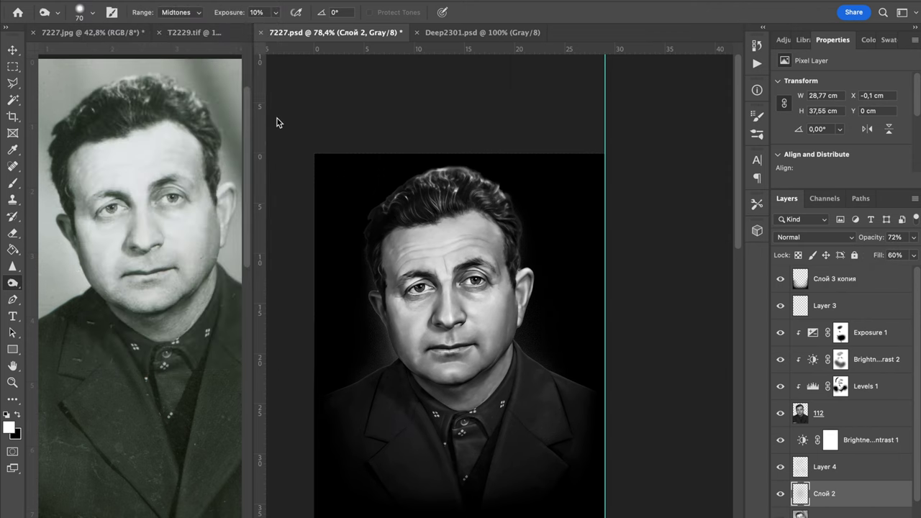